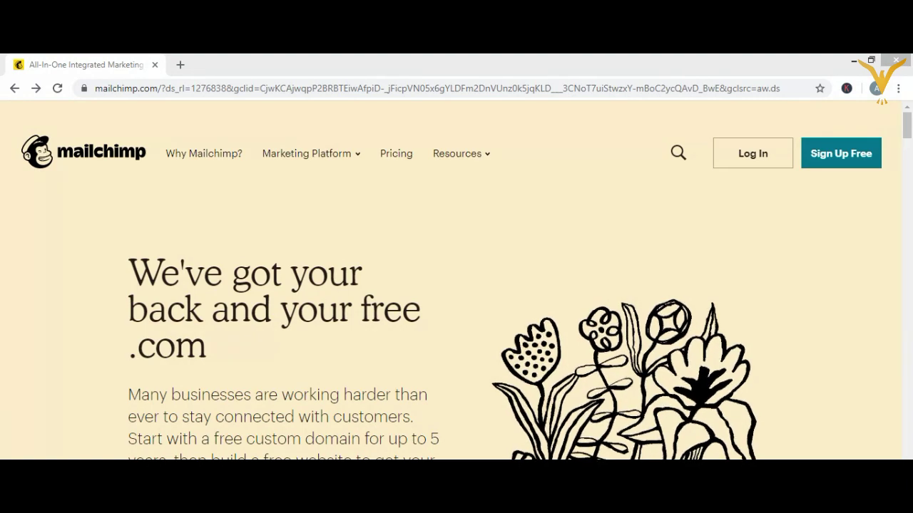
- Browse the Marketing Platform features overview, close it, and begin the free signup
mouse_move(136, 459)
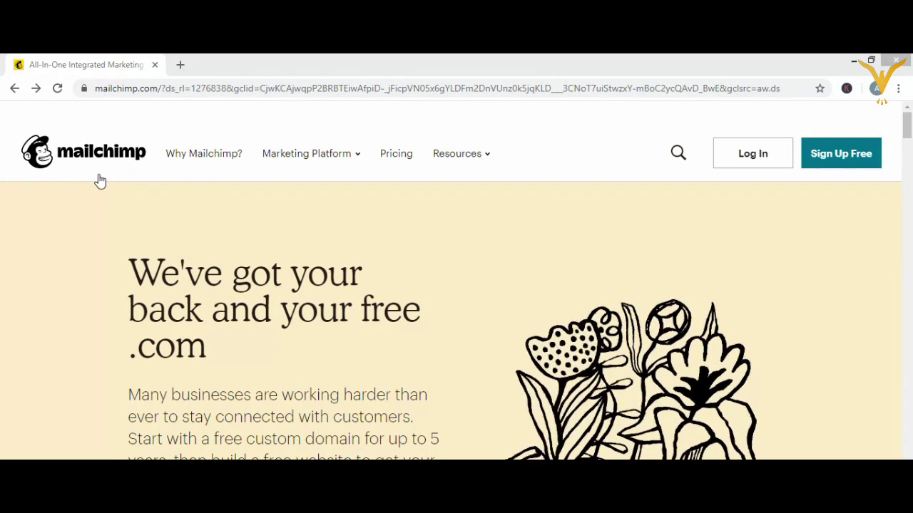
click(307, 153)
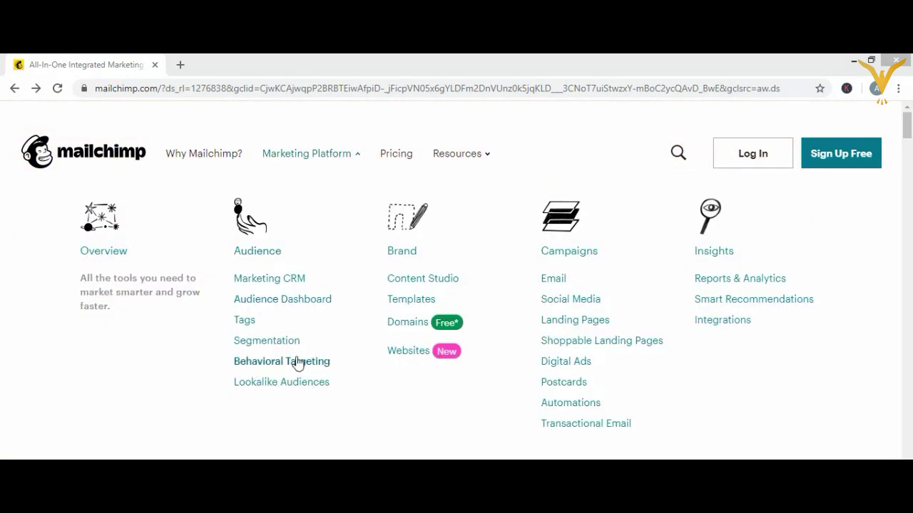
click(856, 165)
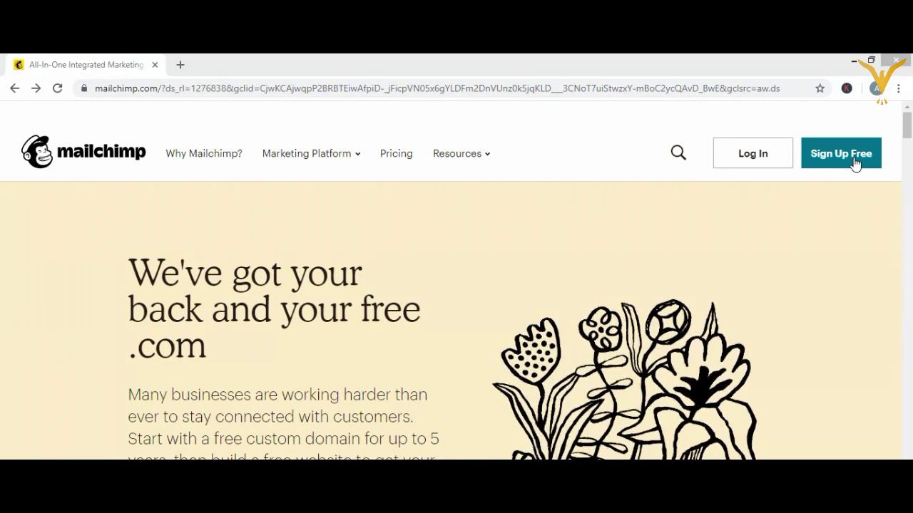
click(855, 163)
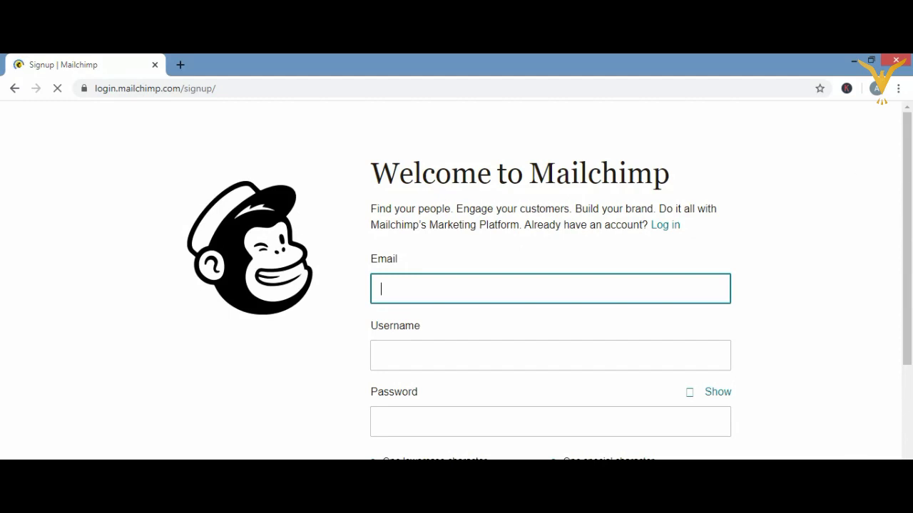
- Review the plan selector and confirm the Free plan at $0 a month
scroll(706, 455, down, 4)
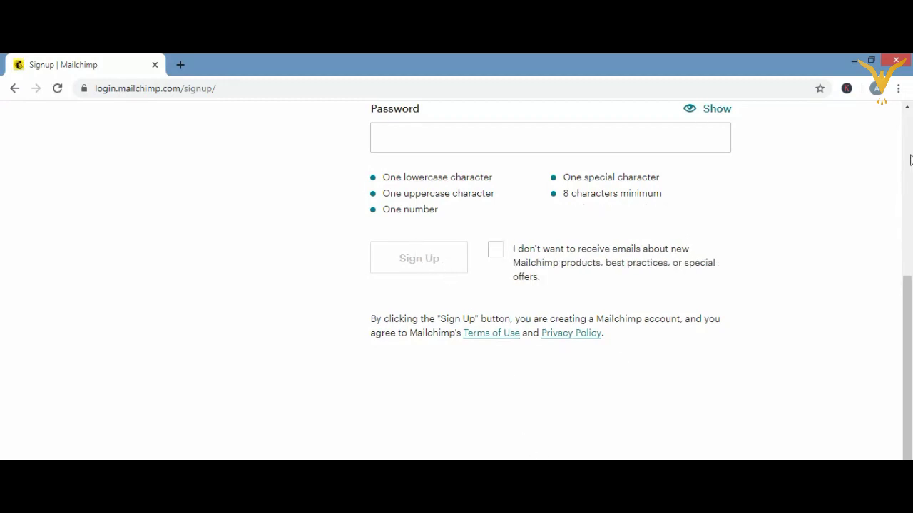
scroll(909, 158, up, 4)
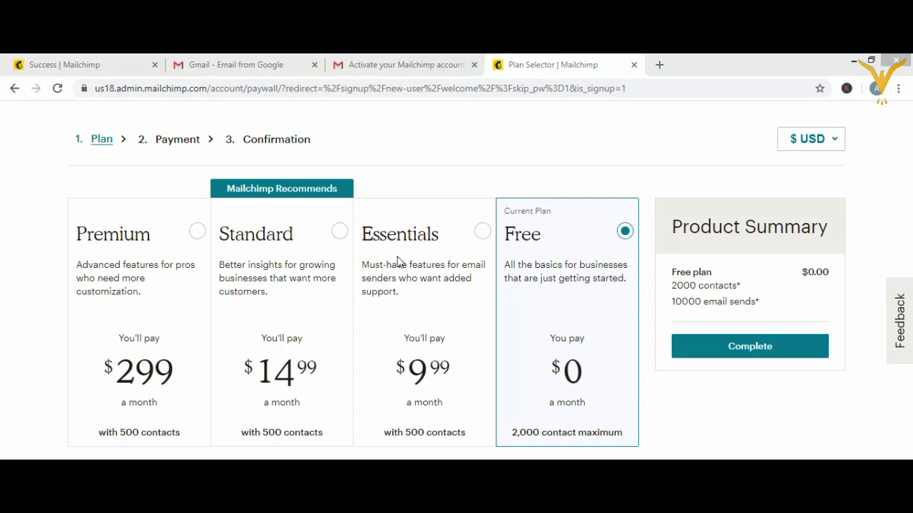
click(731, 349)
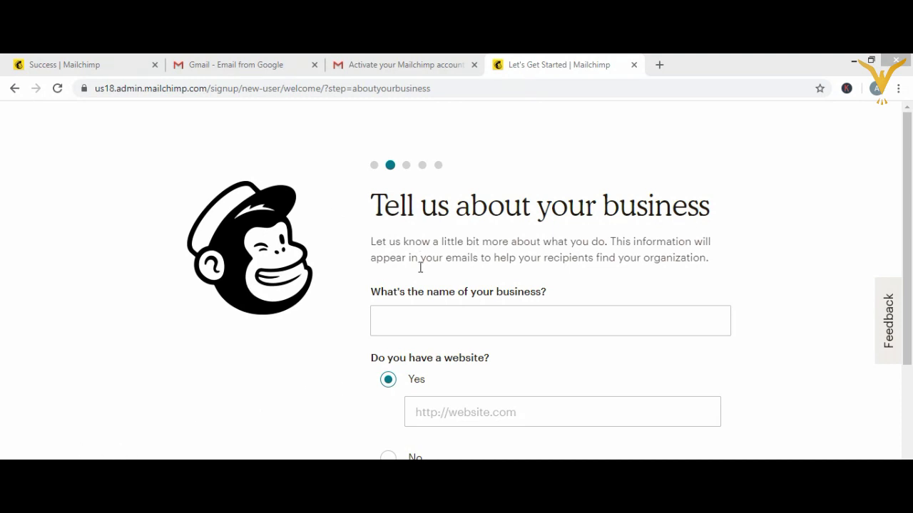
- Enter the business name 'Tasty Tongue', fixing the typo and capitalising Tongue
click(405, 331)
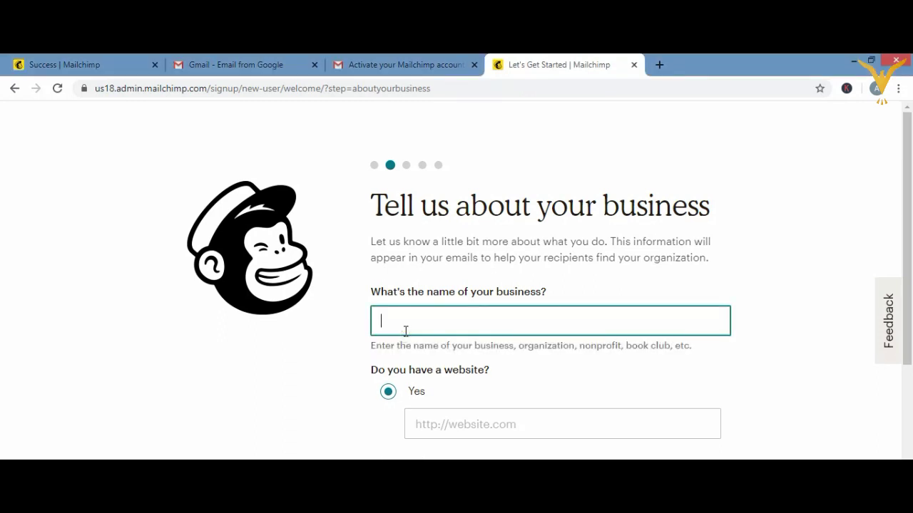
text(Tastytongue)
click(405, 330)
key(Right)
key(Right)
key(Right)
key(Right)
key(Right)
key(Right)
key(Left)
key(Left)
key(Left)
key(BackSpace)
text(T)
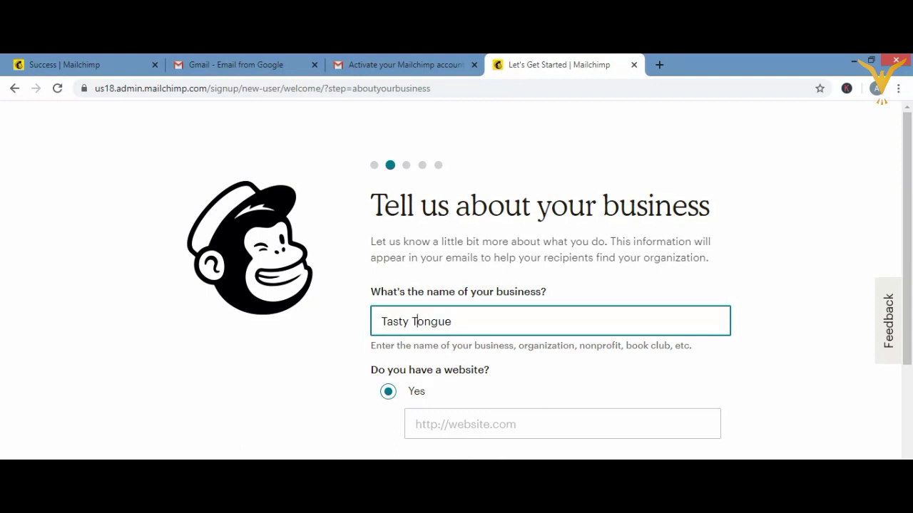
- Answer No to the question about having a business website
click(388, 467)
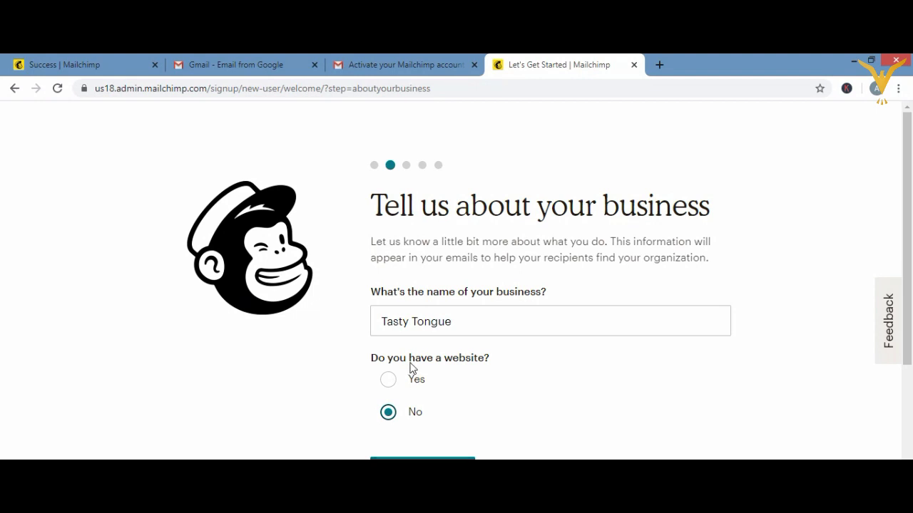
click(385, 381)
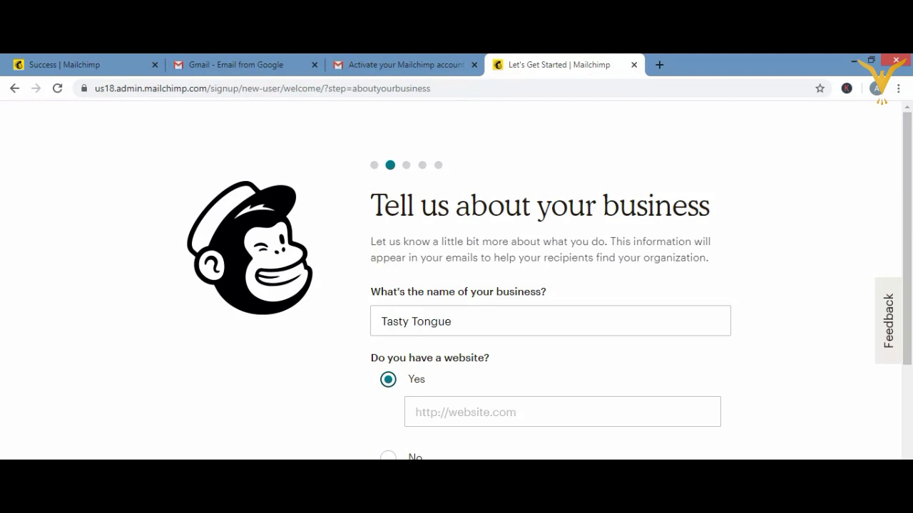
click(387, 457)
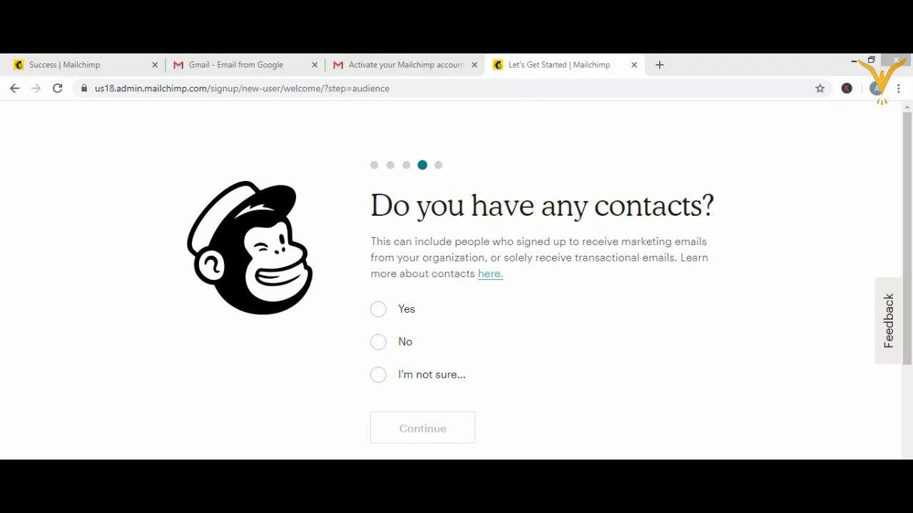
- Answer No to existing contacts, skip all newsletter subscriptions, and finish setup
click(378, 343)
click(419, 453)
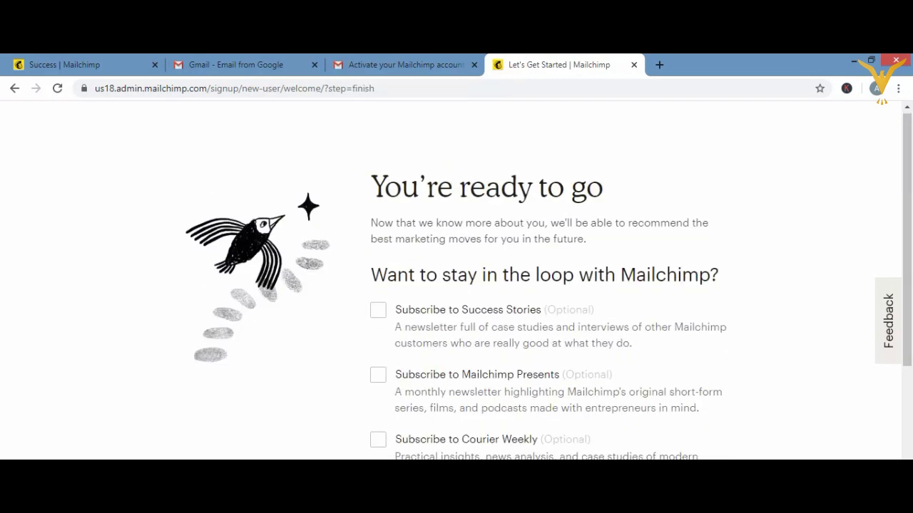
scroll(456, 285, down, 4)
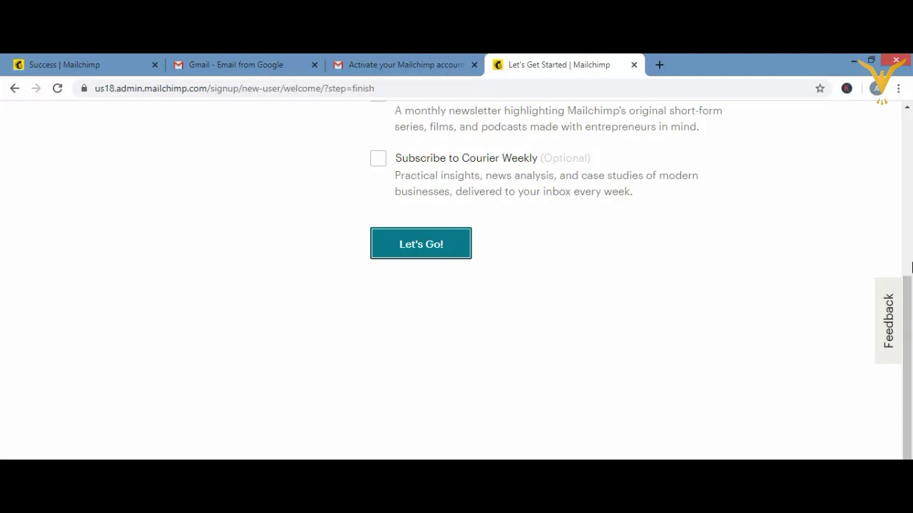
scroll(908, 255, up, 4)
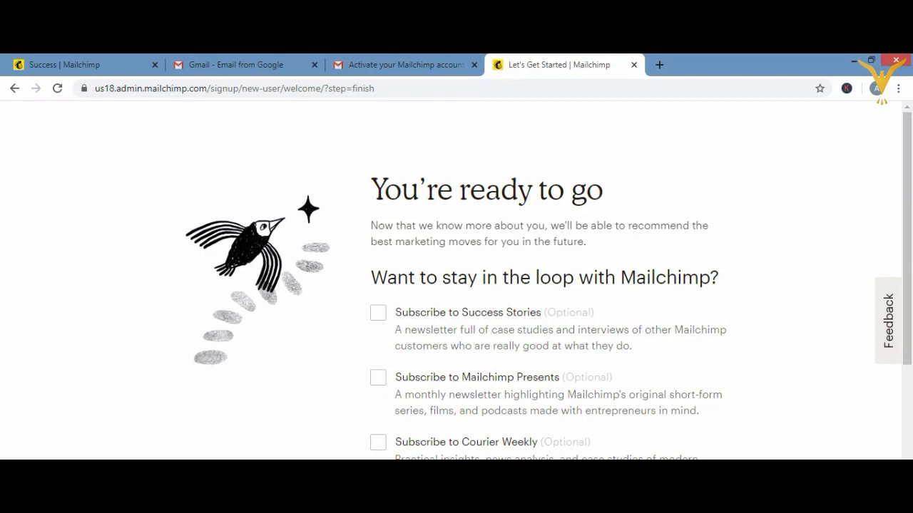
scroll(504, 456, down, 2)
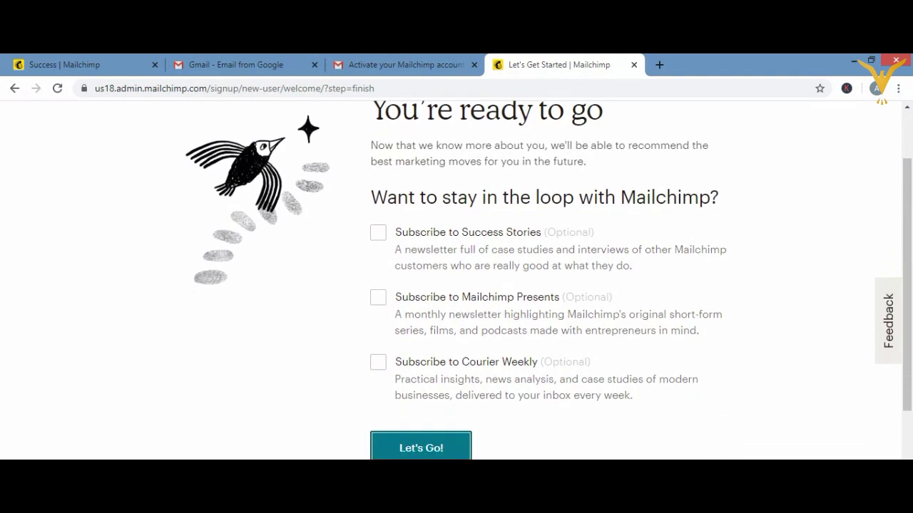
click(448, 441)
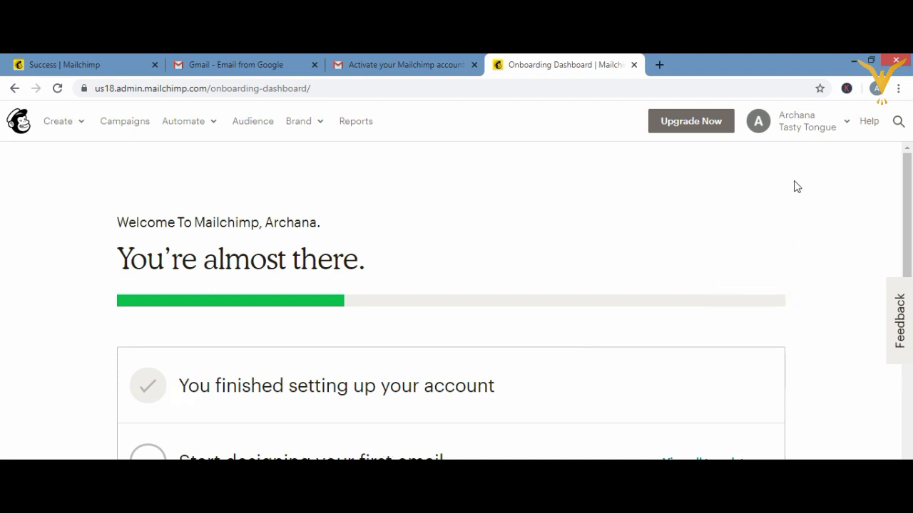
- Review the Tasty Tongue Account overview, then bring up the Premium, Standard and Essentials plans
click(847, 125)
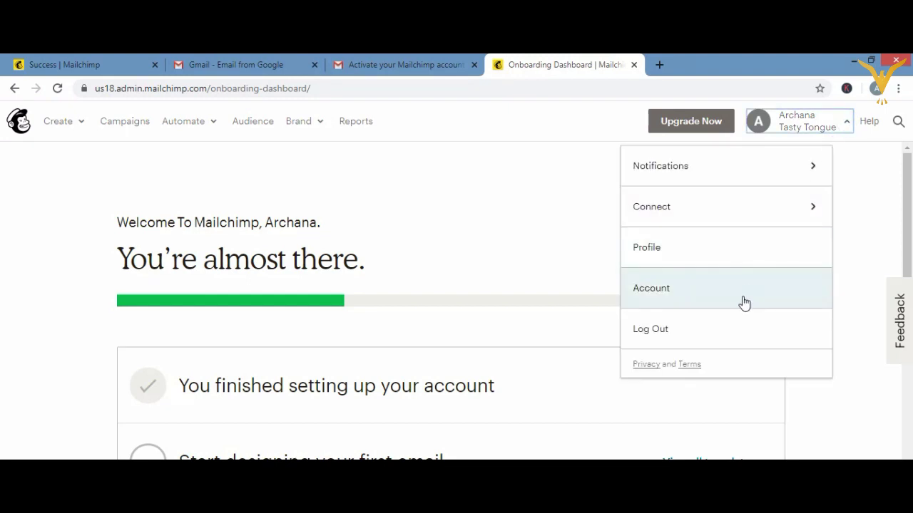
click(742, 303)
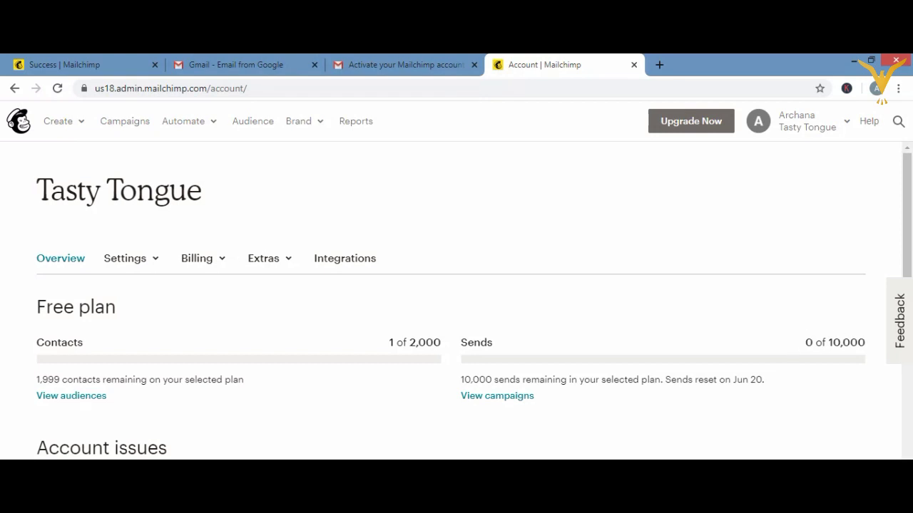
scroll(451, 300, down, 10)
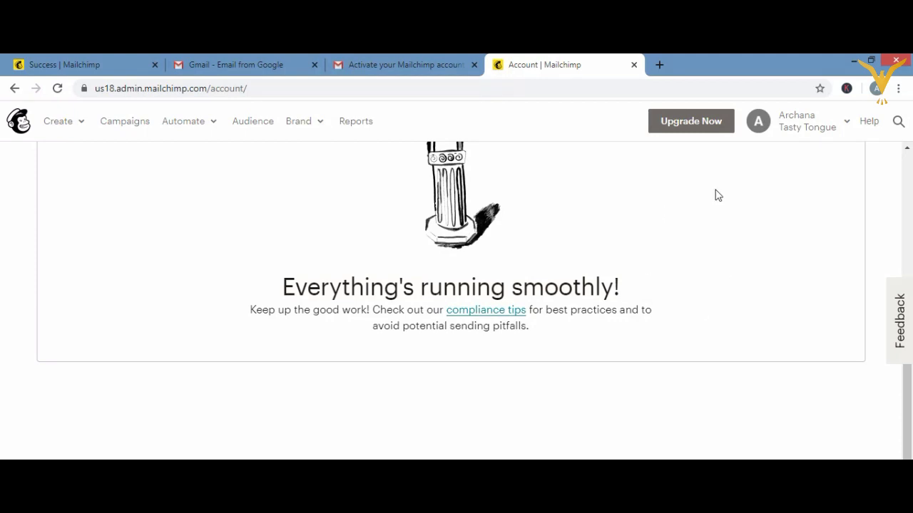
click(702, 125)
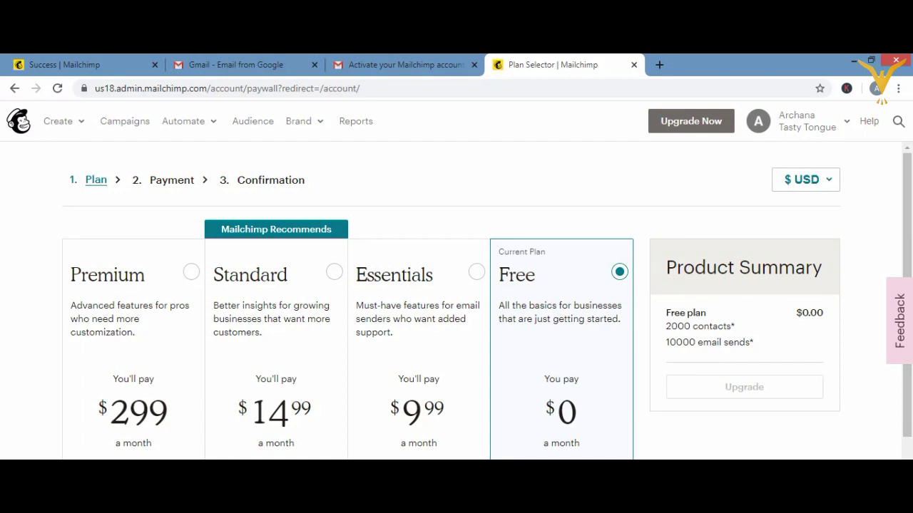
scroll(486, 301, down, 3)
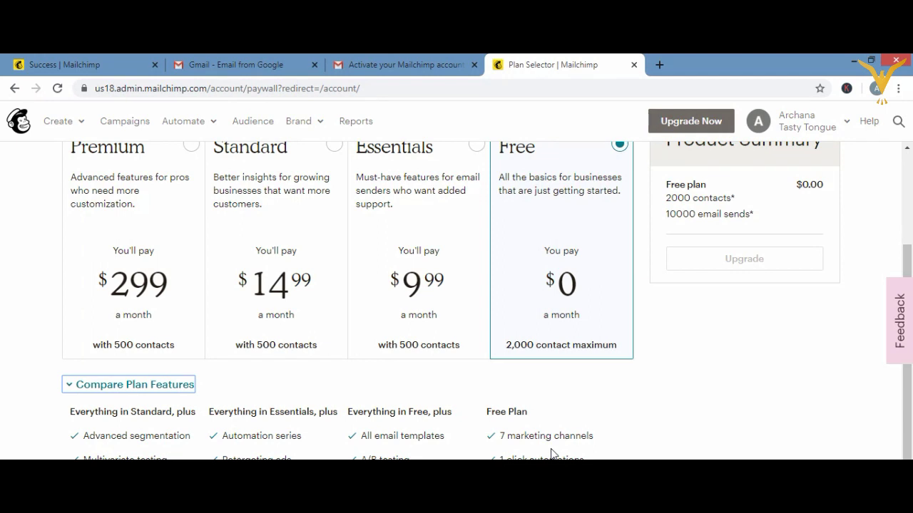
click(908, 237)
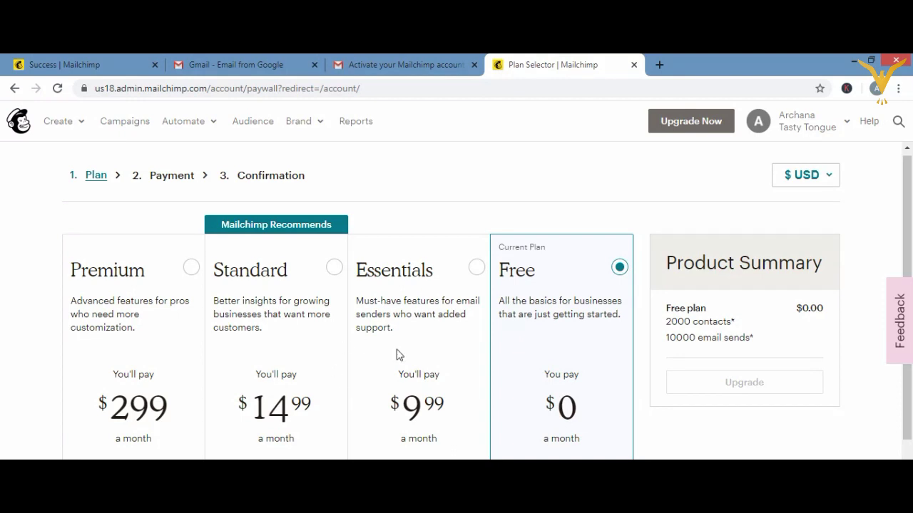
- Keep Free and return to the overview showing 1 of 2,000 contacts used
click(689, 126)
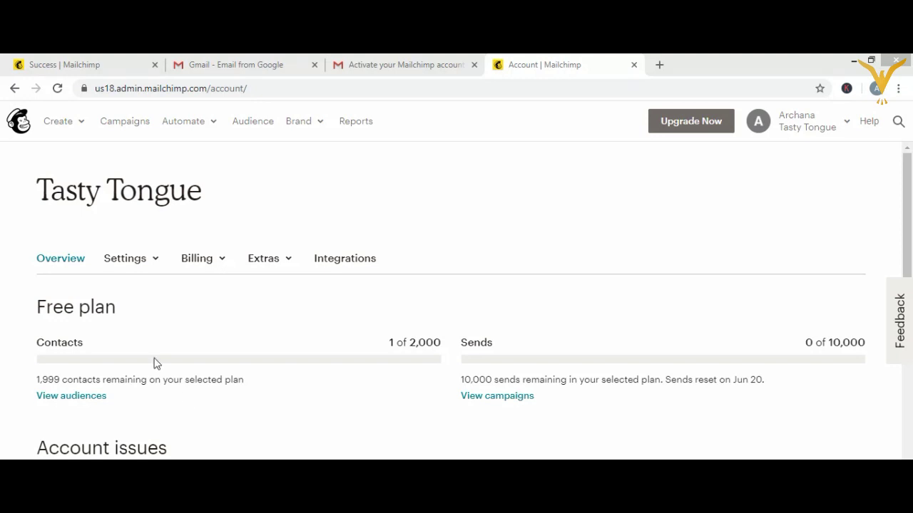
- Review the account Details page: Eastern Time zone, mm/dd/yyyy 12-hour format, 1,234.56 currency
click(135, 258)
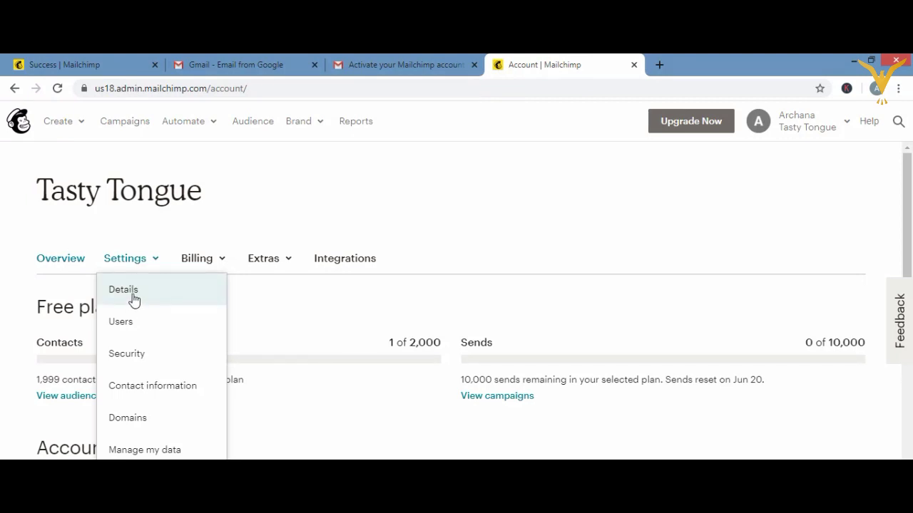
click(133, 298)
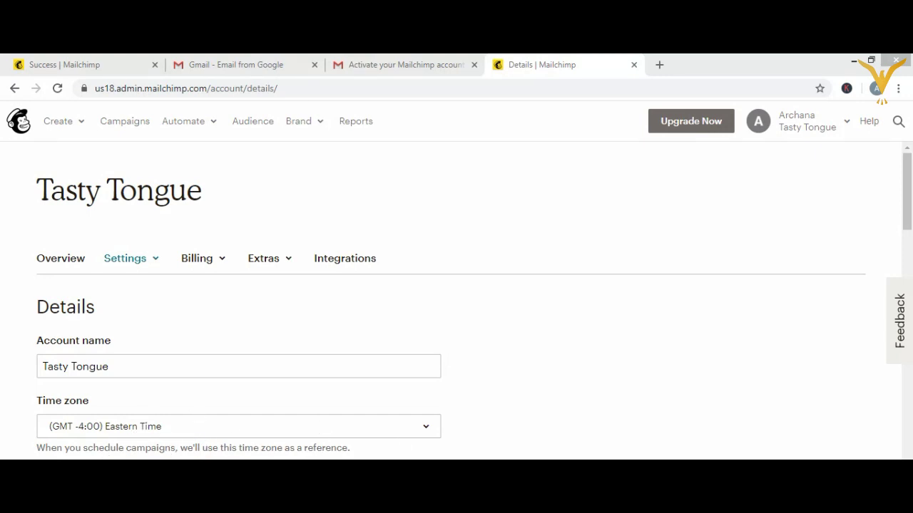
scroll(456, 300, down, 3)
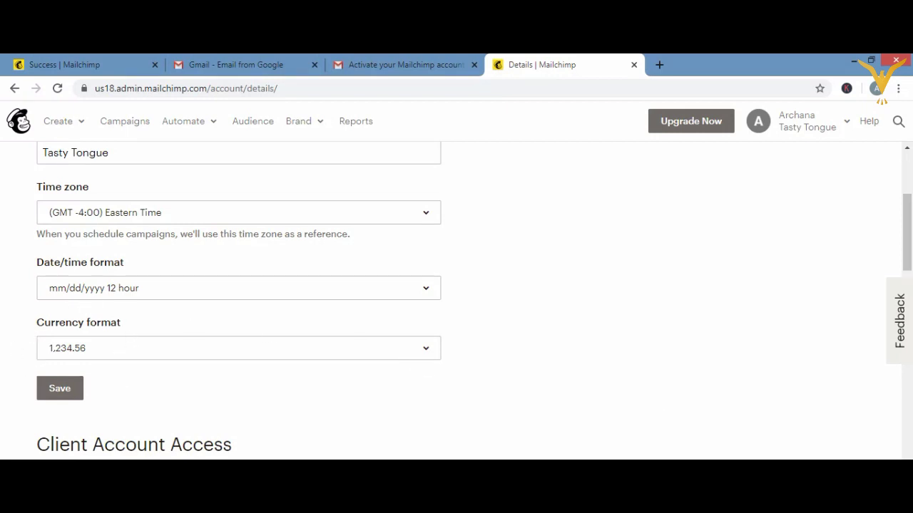
scroll(457, 300, down, 3)
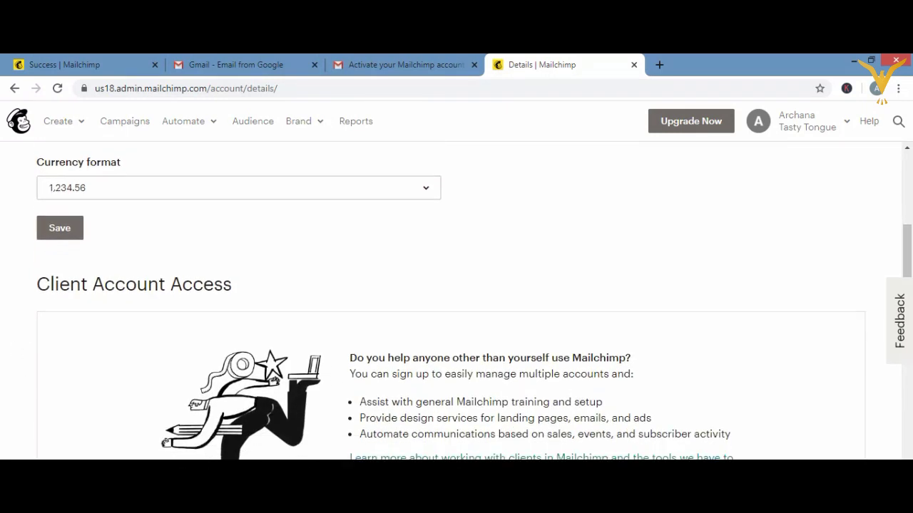
scroll(456, 300, down, 4)
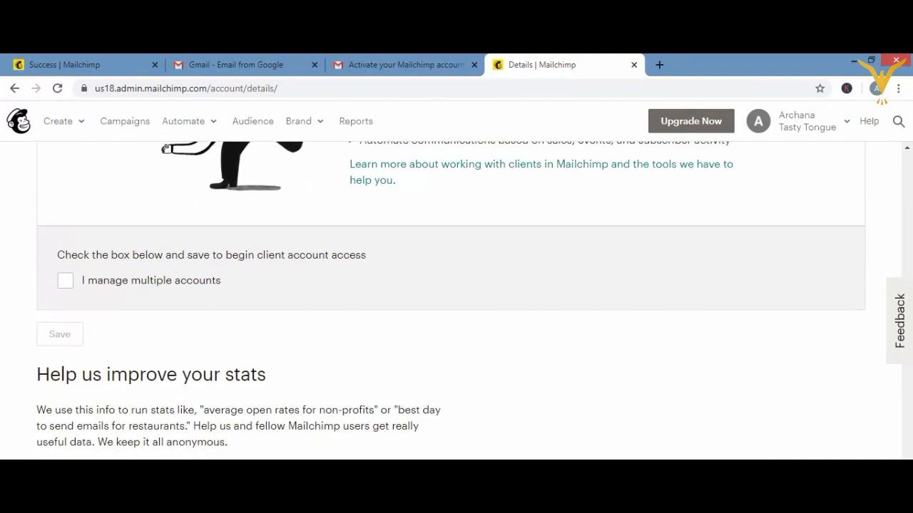
scroll(457, 299, down, 2)
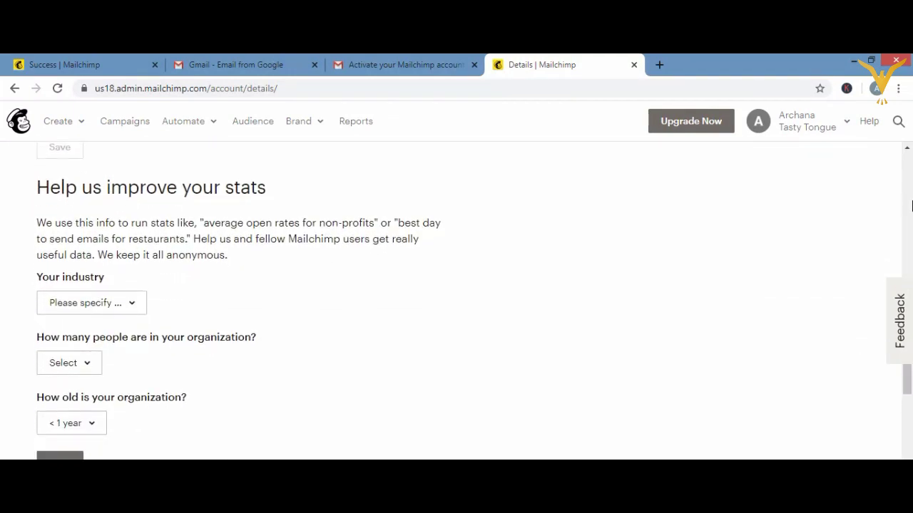
click(907, 226)
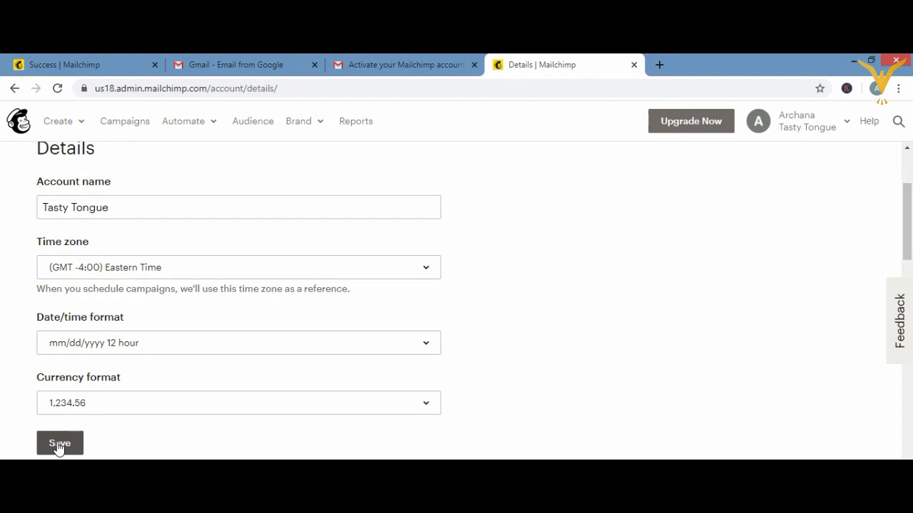
click(908, 156)
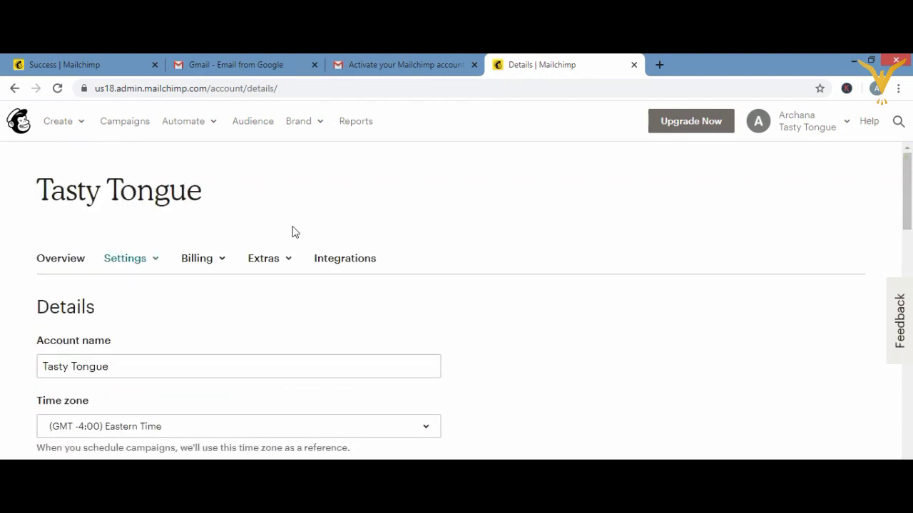
- Open the Users settings page and scroll through the Tasty Tongue account's users
click(147, 261)
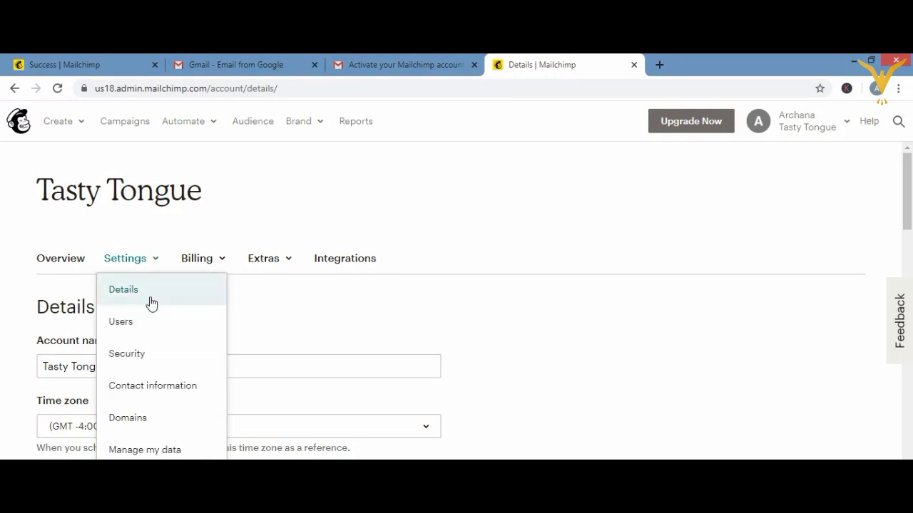
click(154, 320)
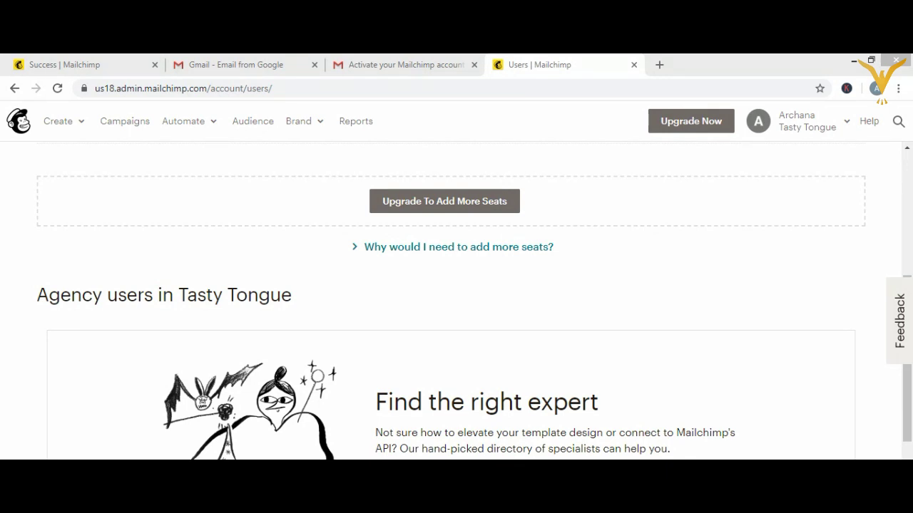
scroll(474, 301, down, 3)
scroll(474, 301, down, 1)
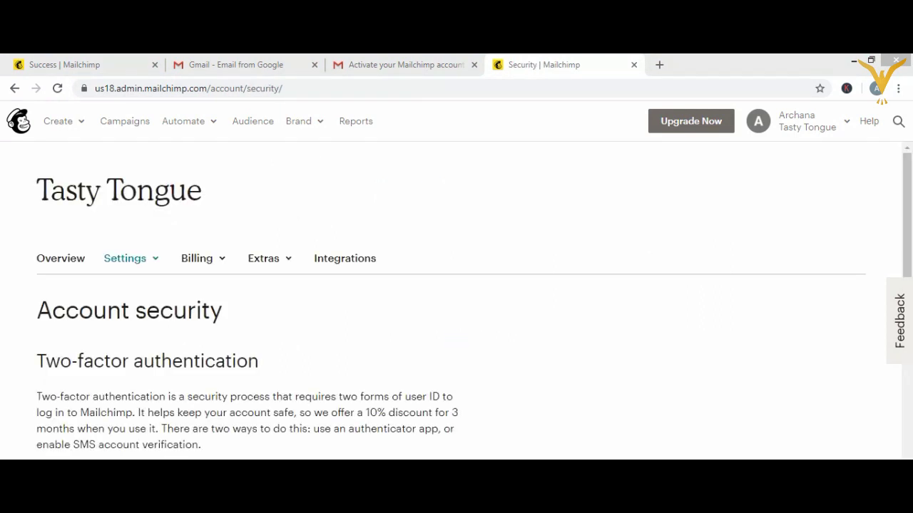
click(136, 259)
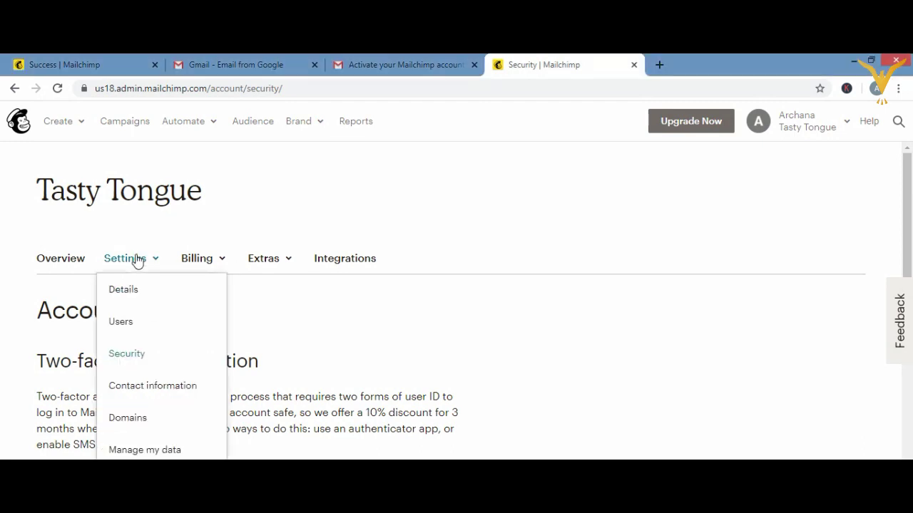
click(135, 353)
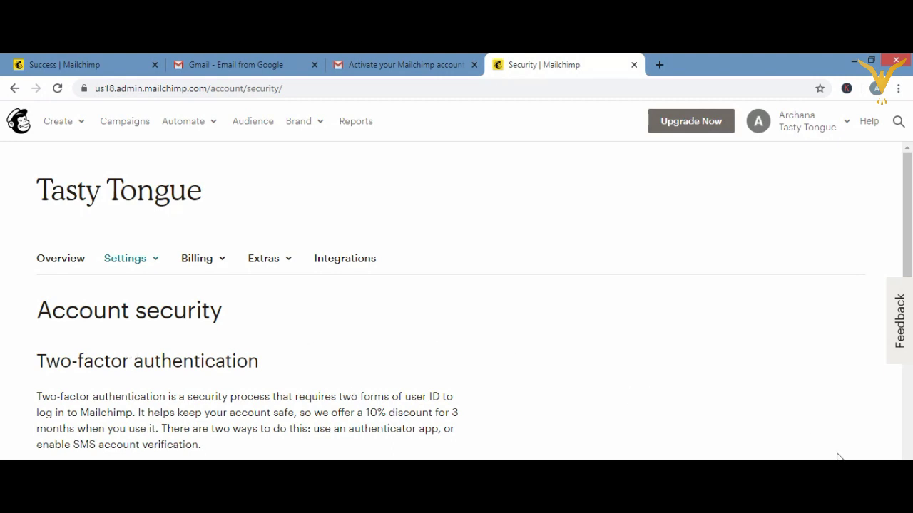
scroll(473, 301, down, 3)
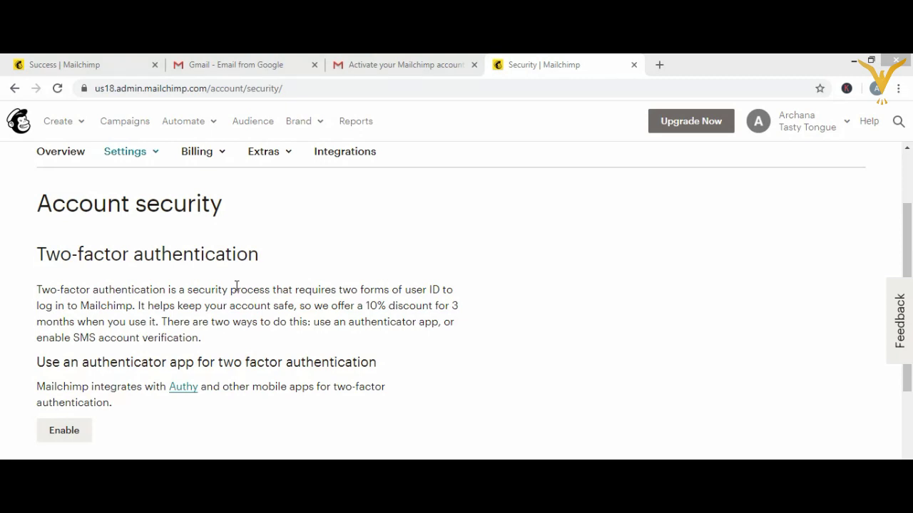
click(62, 432)
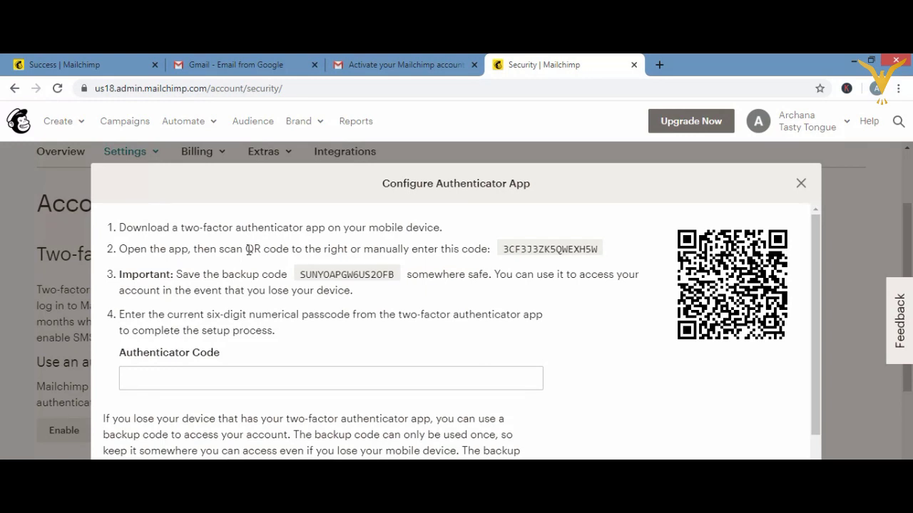
click(800, 185)
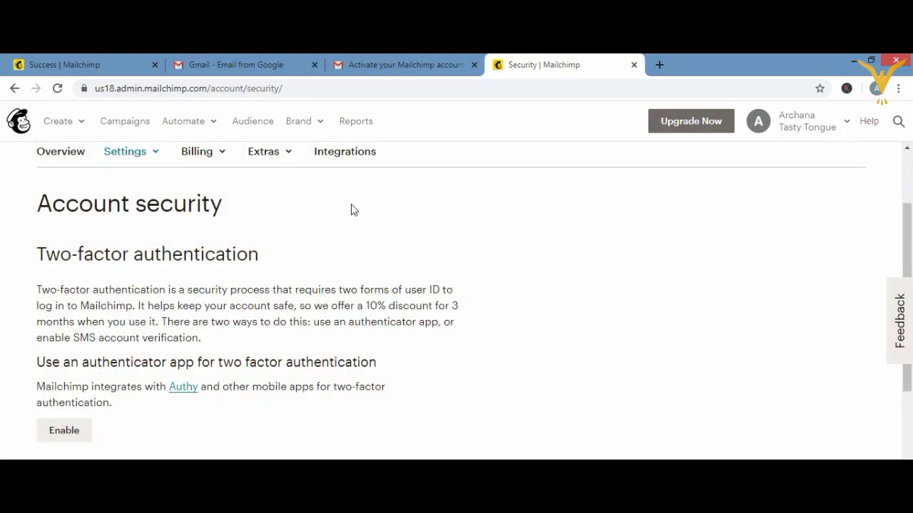
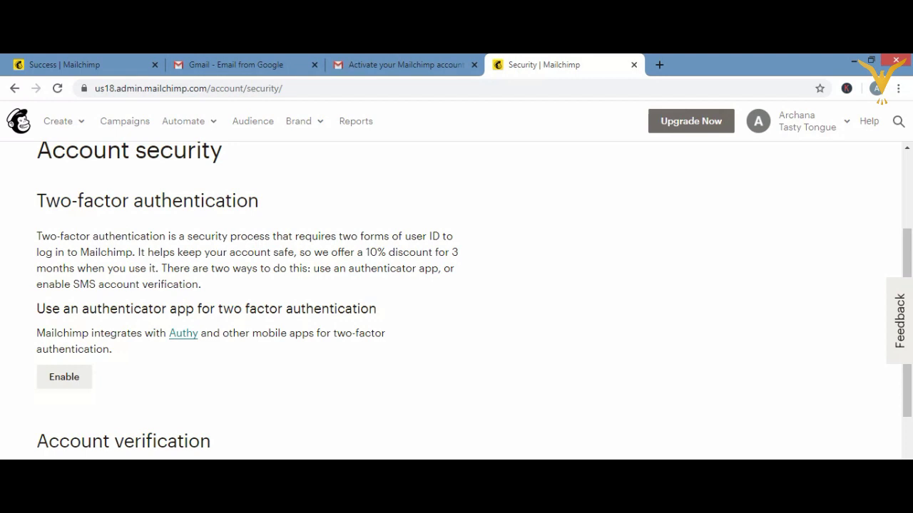
- Scroll down the Account security page to the authenticator app and SMS two-factor options
scroll(456, 299, down, 3)
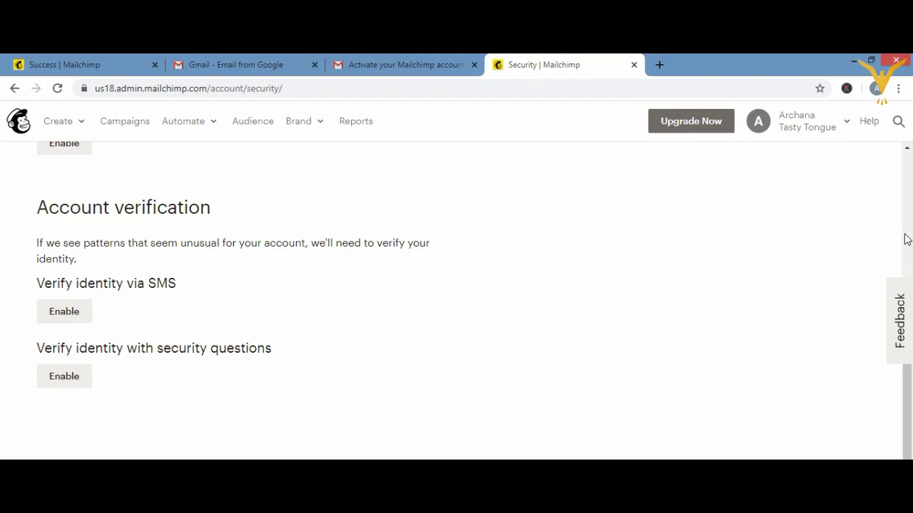
click(907, 239)
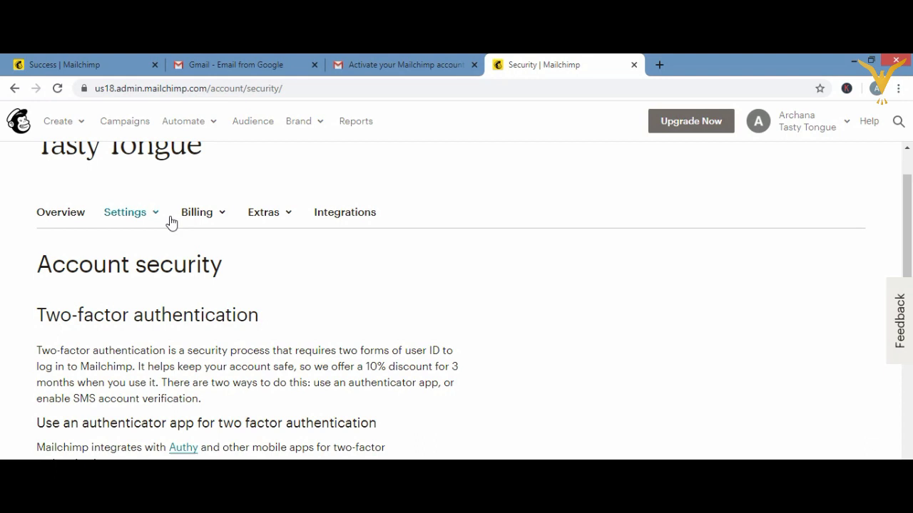
- Choose Manage my data from the Settings list to reach the Export my data section
click(135, 219)
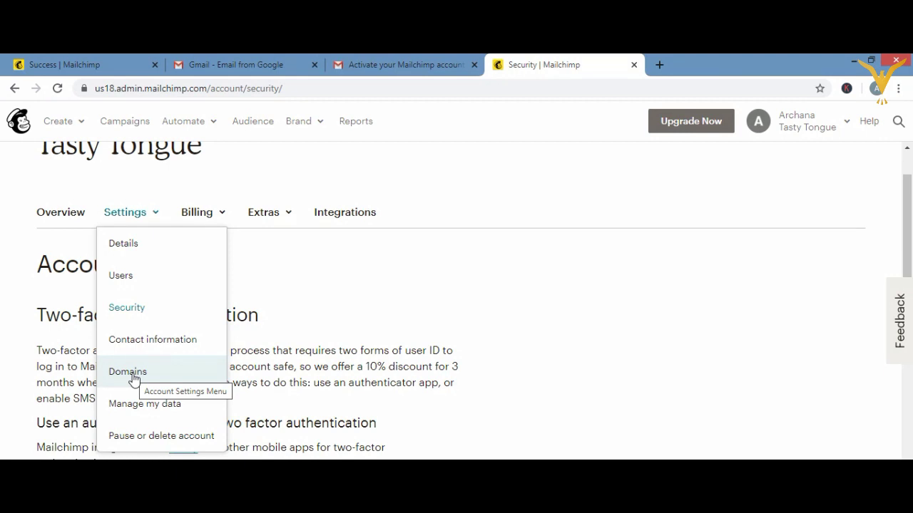
click(134, 405)
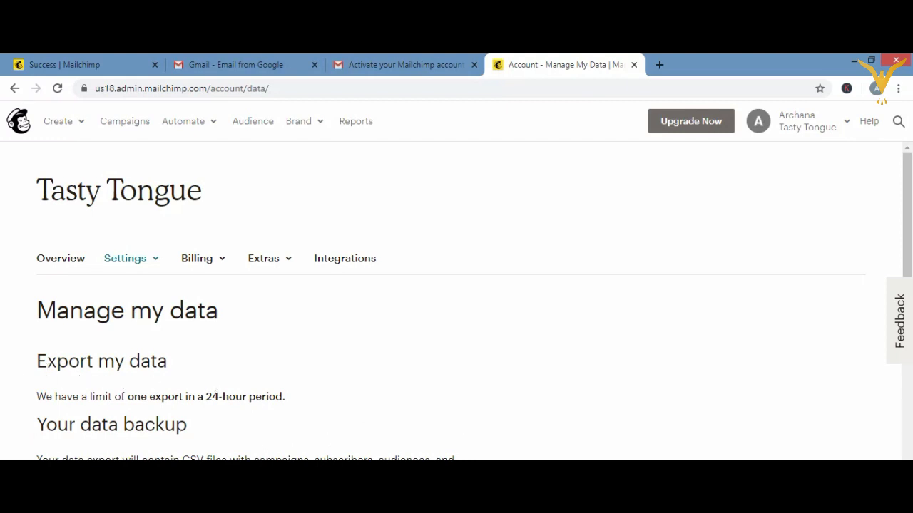
scroll(382, 310, down, 3)
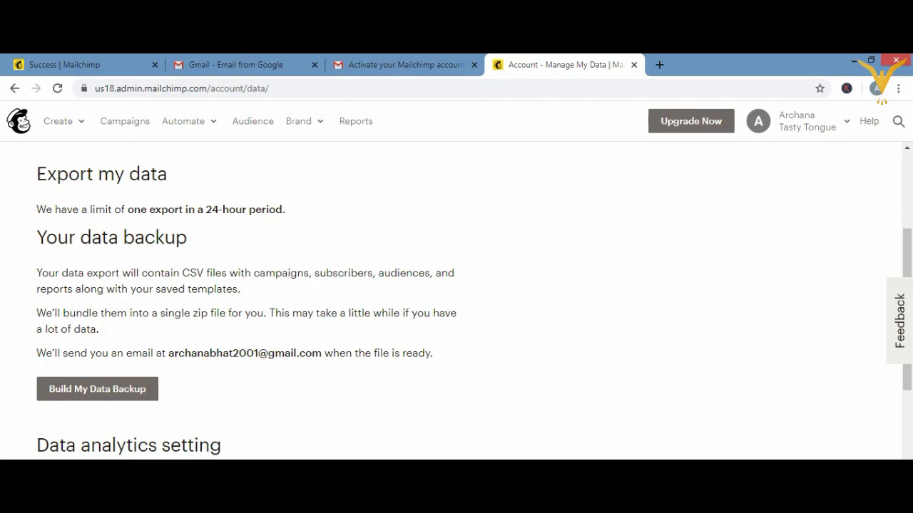
scroll(474, 300, down, 3)
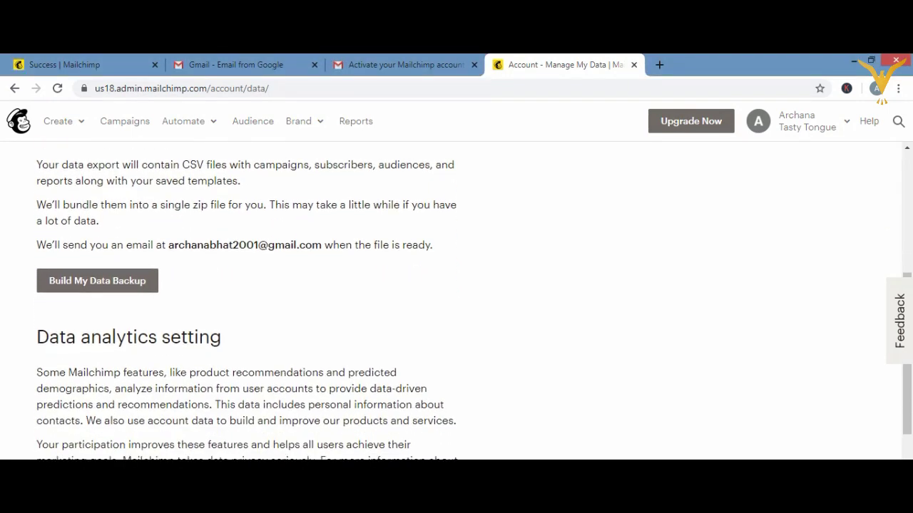
scroll(473, 300, down, 1)
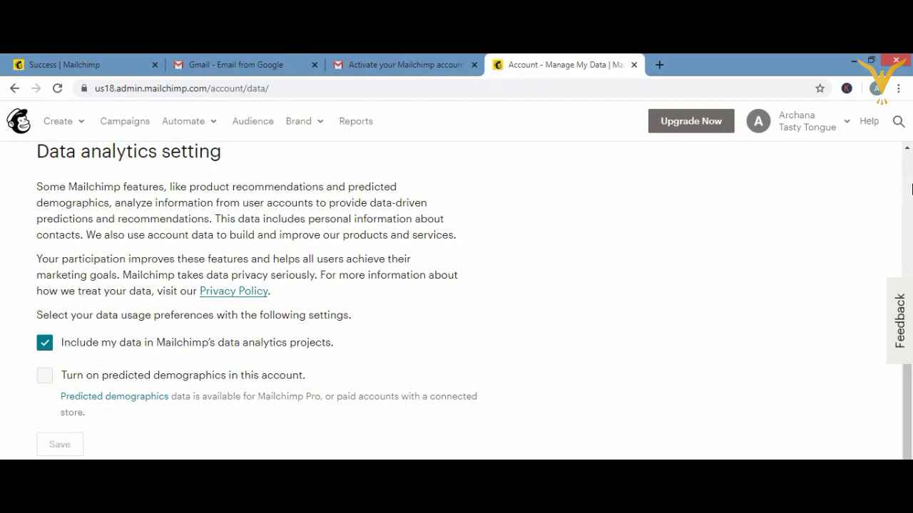
scroll(912, 187, up, 10)
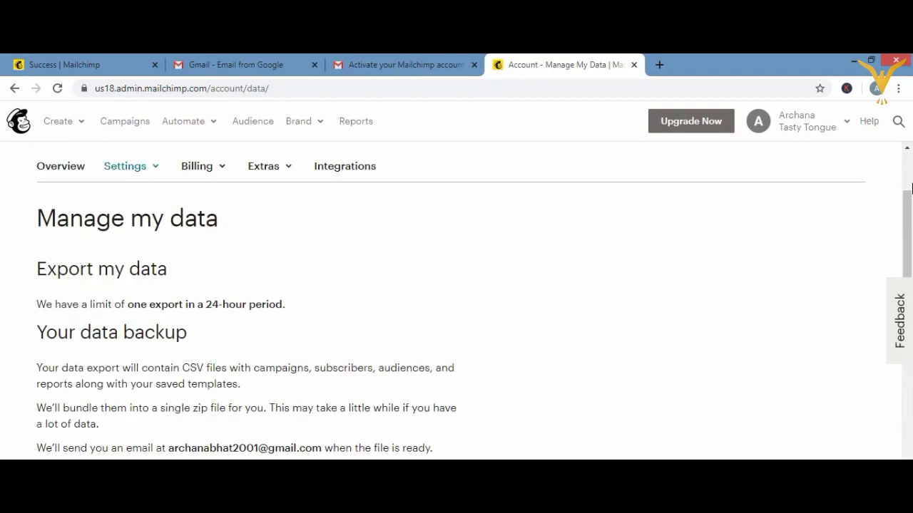
- Browse the account and Settings menus, close them, and return to the onboarding dashboard
click(845, 126)
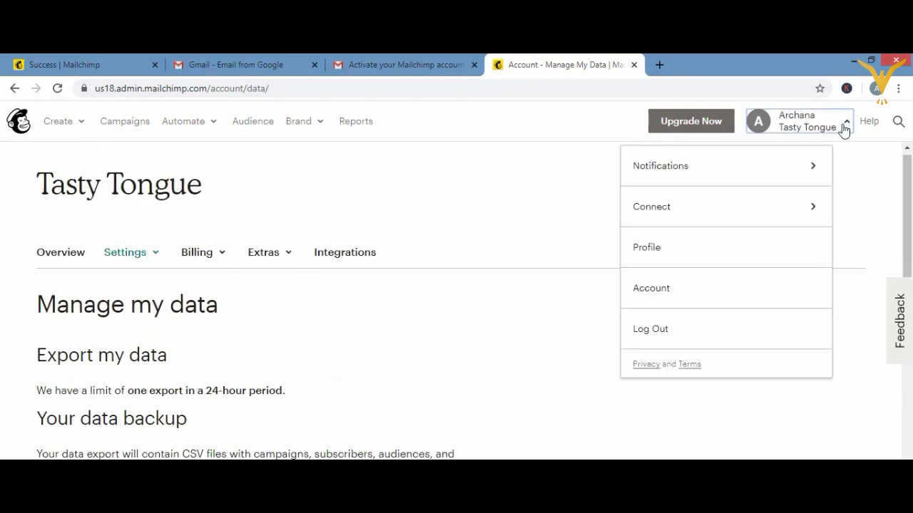
drag(334, 367, 118, 262)
click(119, 261)
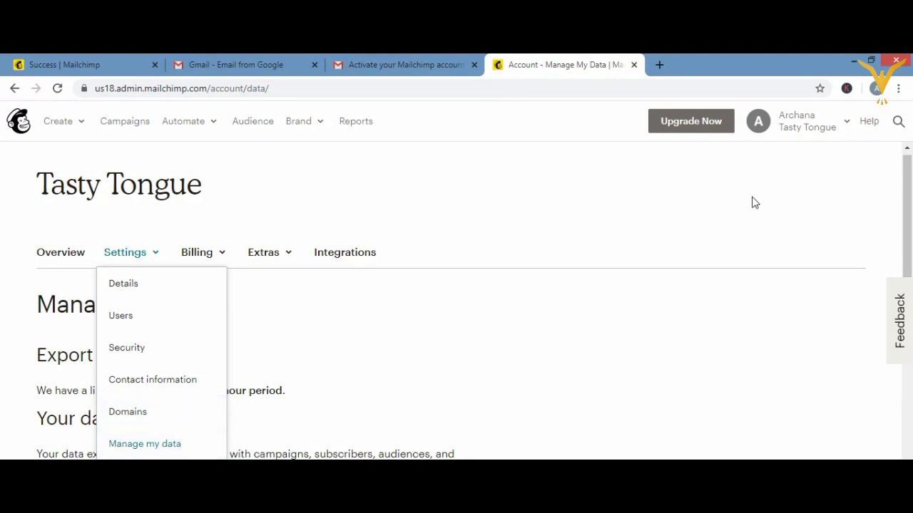
scroll(578, 305, down, 2)
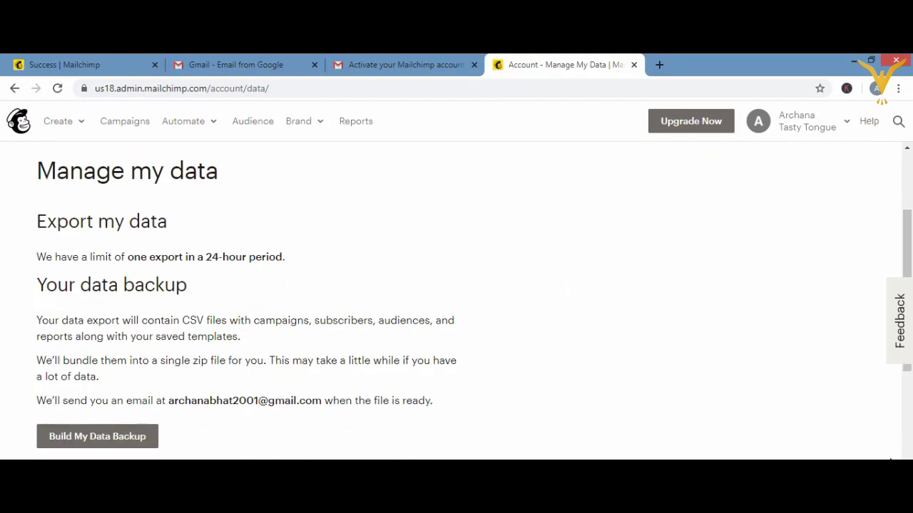
click(904, 148)
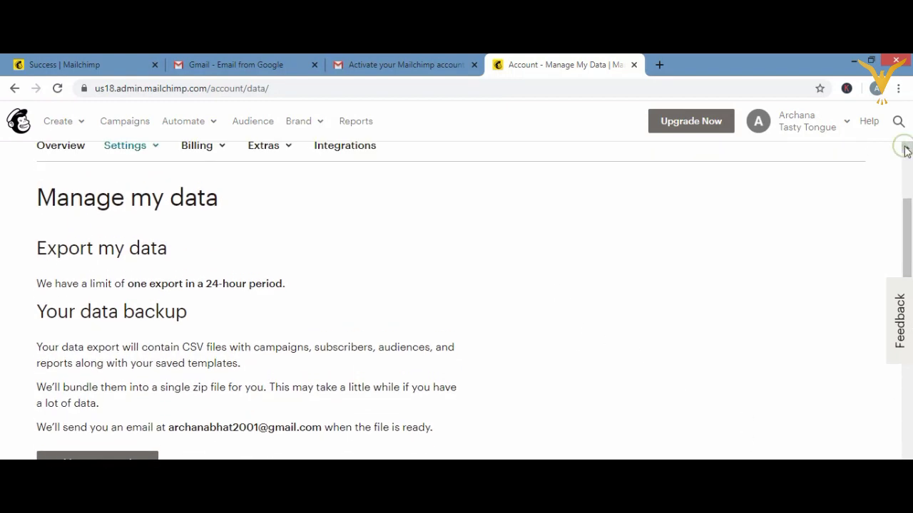
click(131, 147)
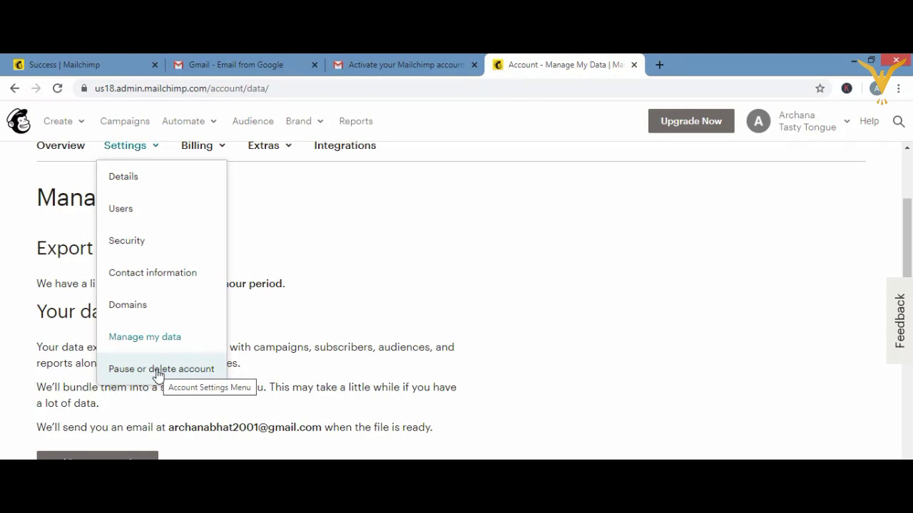
click(410, 302)
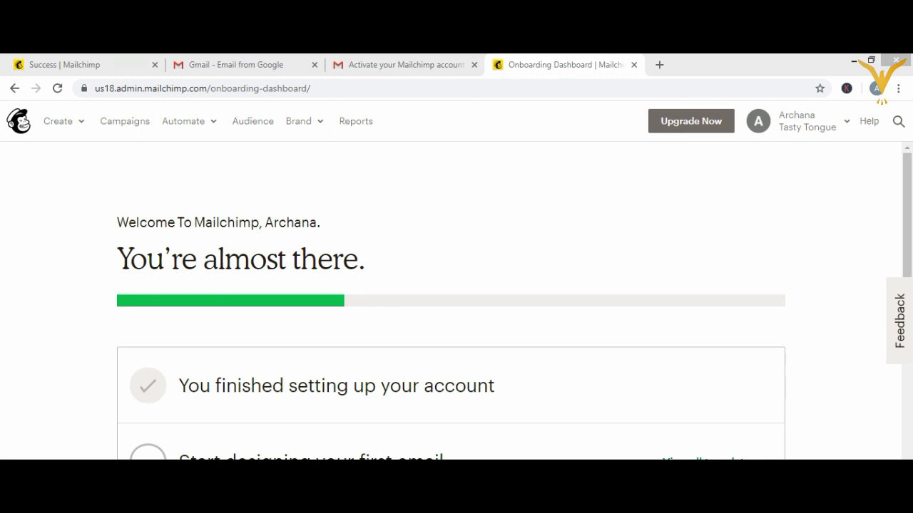
- View the user Profile page, then go to Extras > Referrals
click(843, 127)
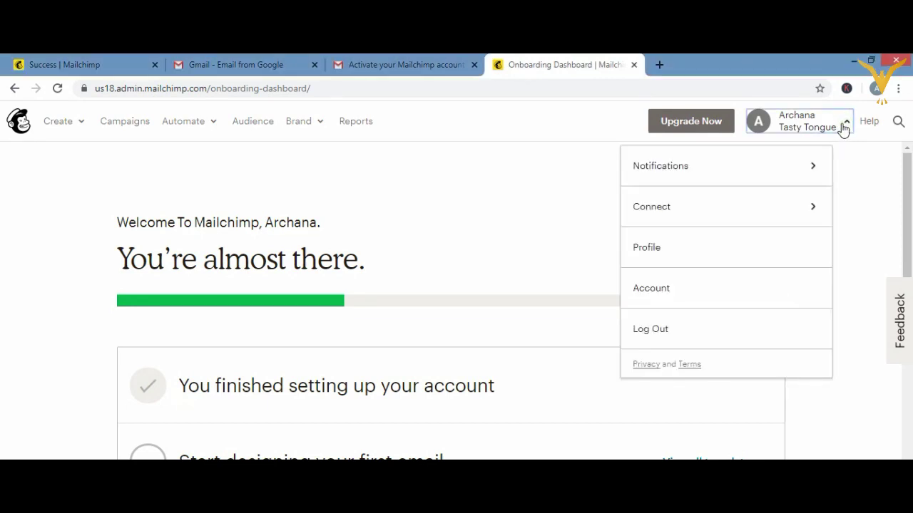
click(728, 265)
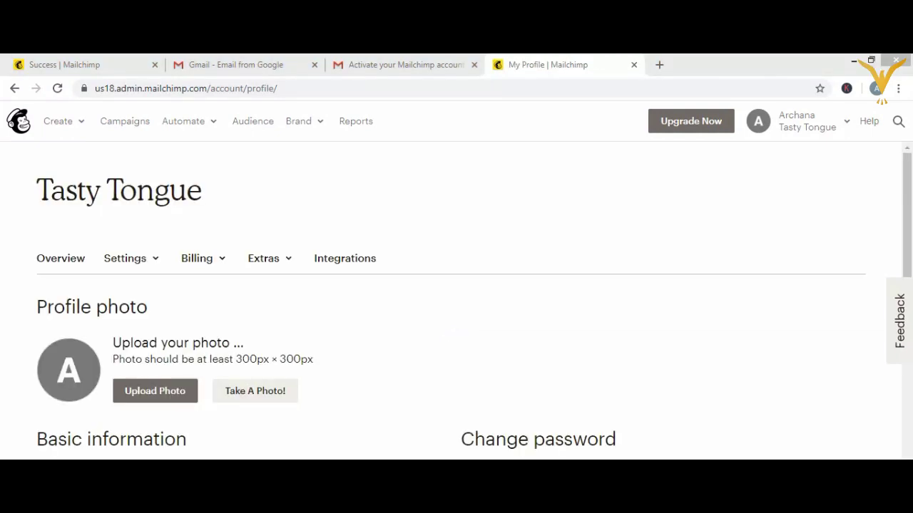
click(289, 261)
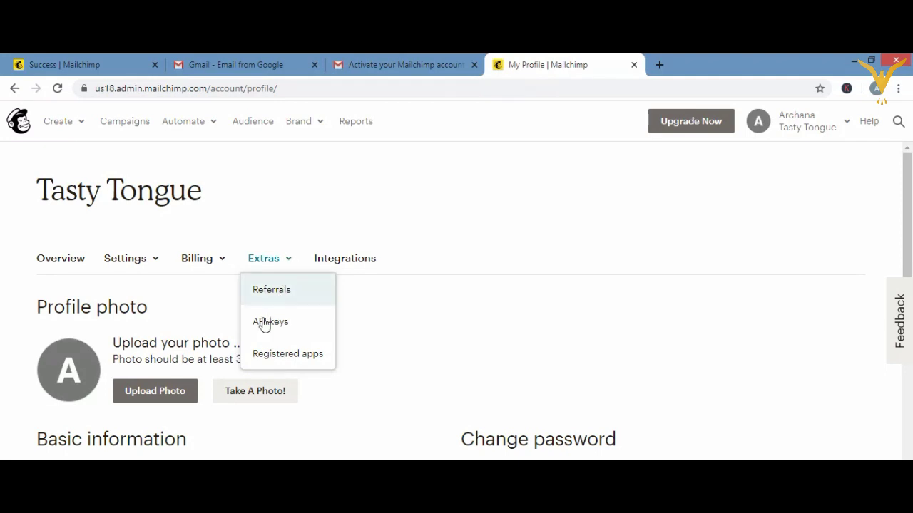
click(278, 289)
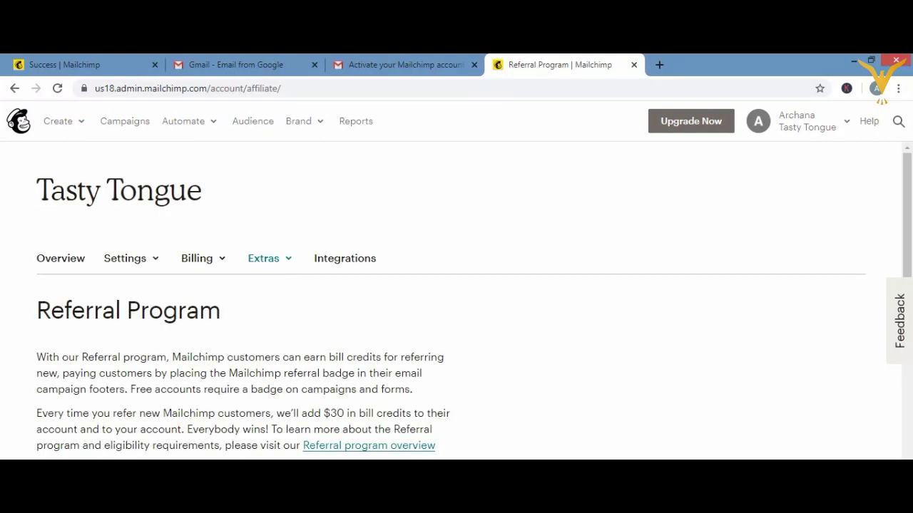
- Read down the Referral Program page to the referral badge requirement, then open the Billing menu
scroll(457, 299, down, 4)
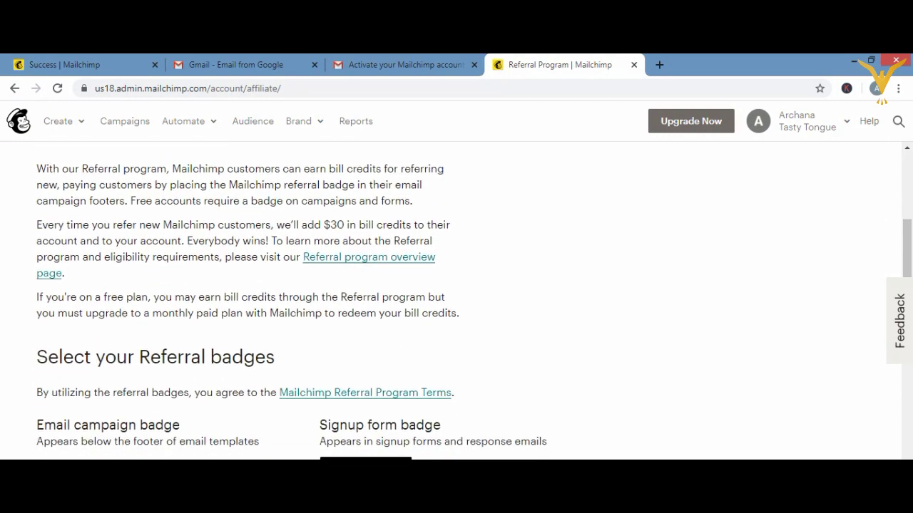
scroll(444, 291, down, 1)
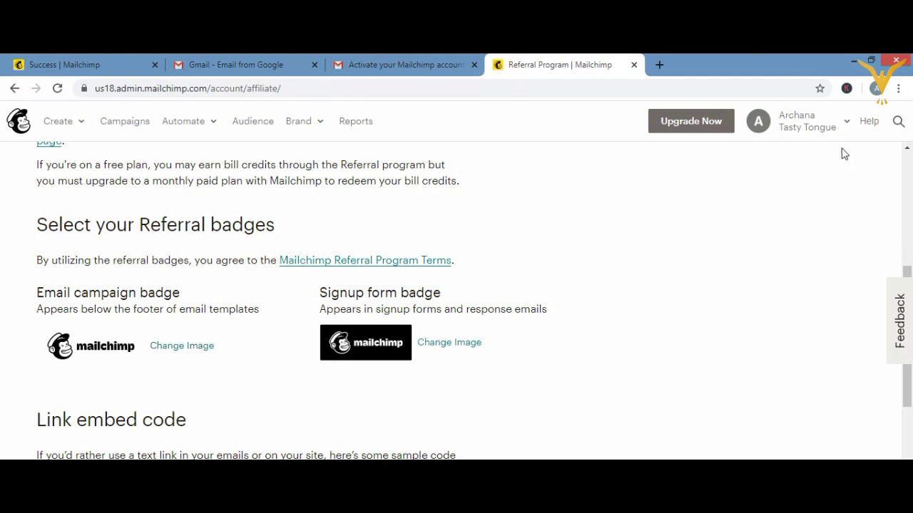
click(842, 121)
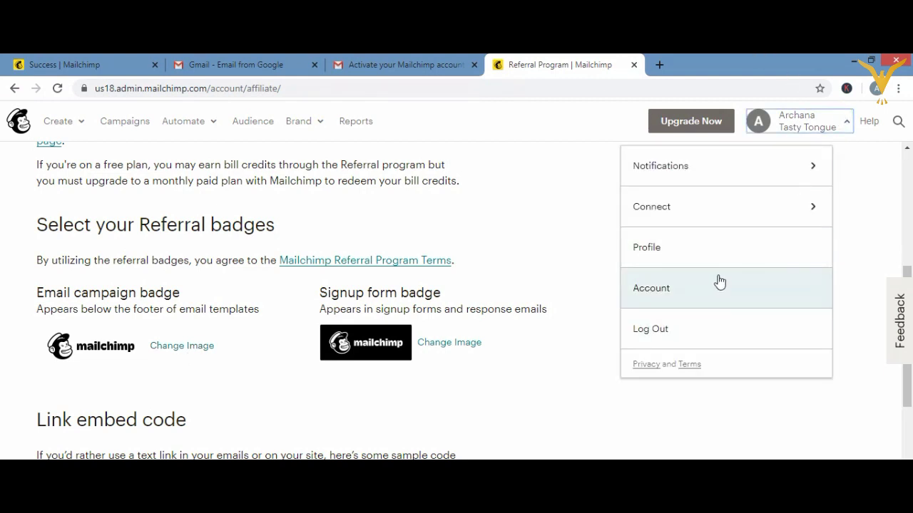
click(514, 239)
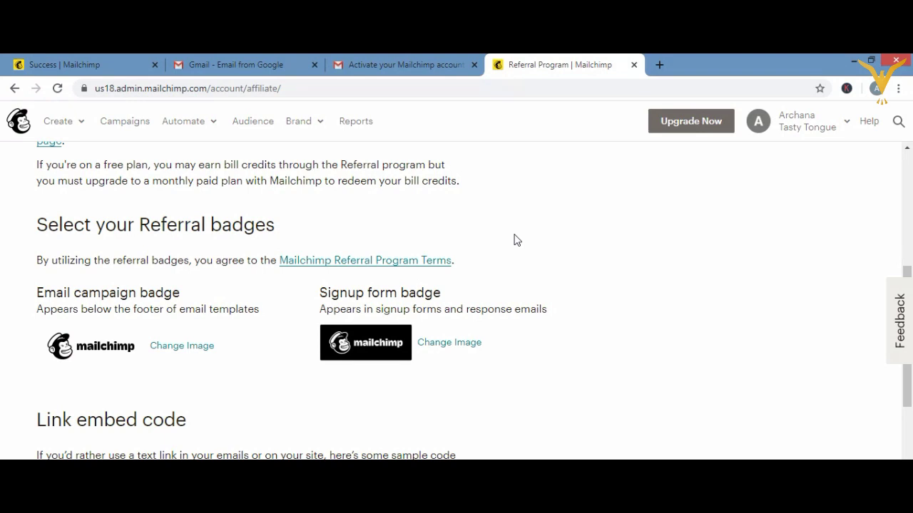
click(910, 222)
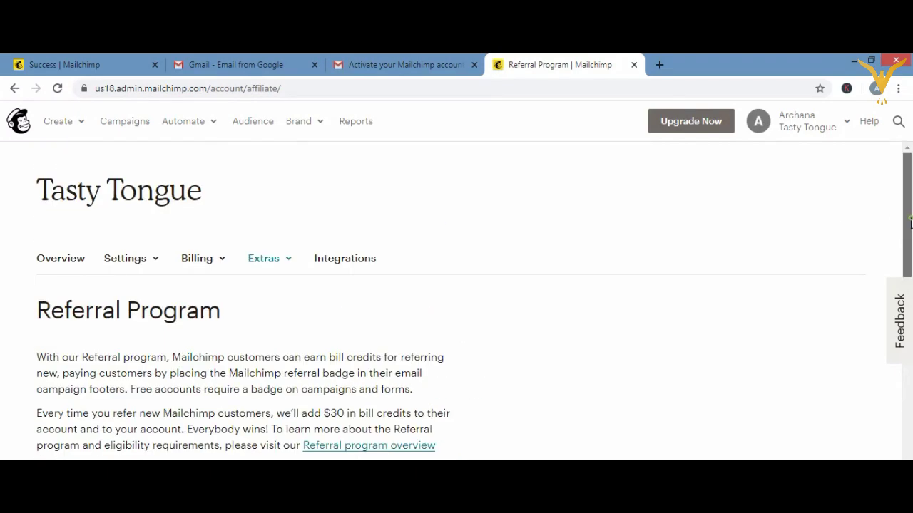
click(206, 265)
- Review the Free plan with 2,000 contacts and its Billing Information under Monthly plans or credits
click(213, 290)
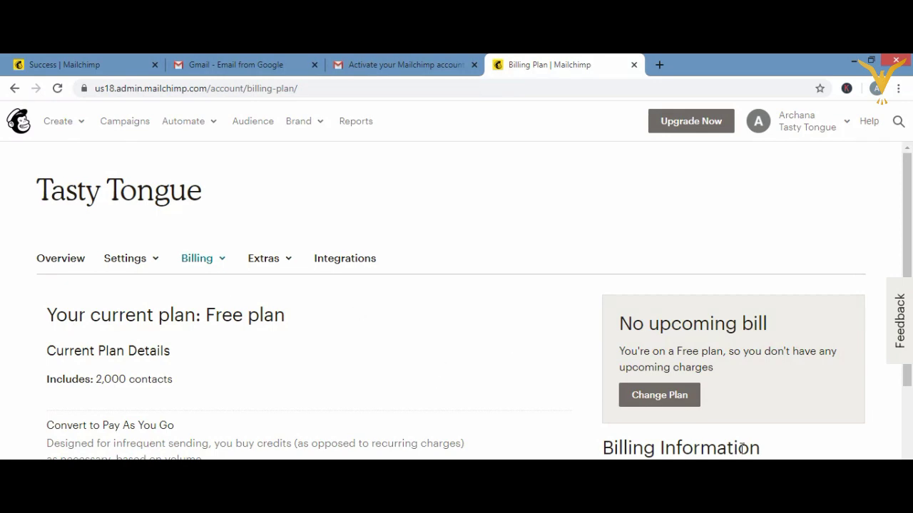
scroll(478, 299, down, 3)
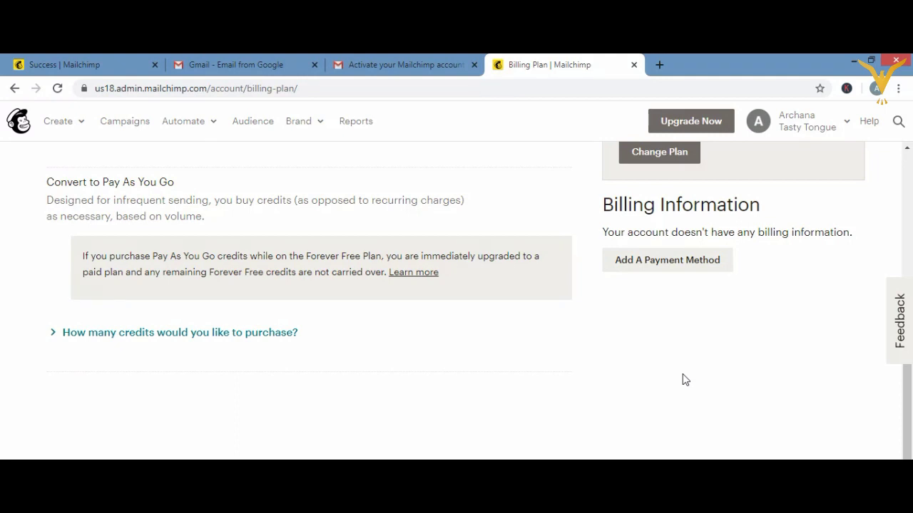
click(908, 243)
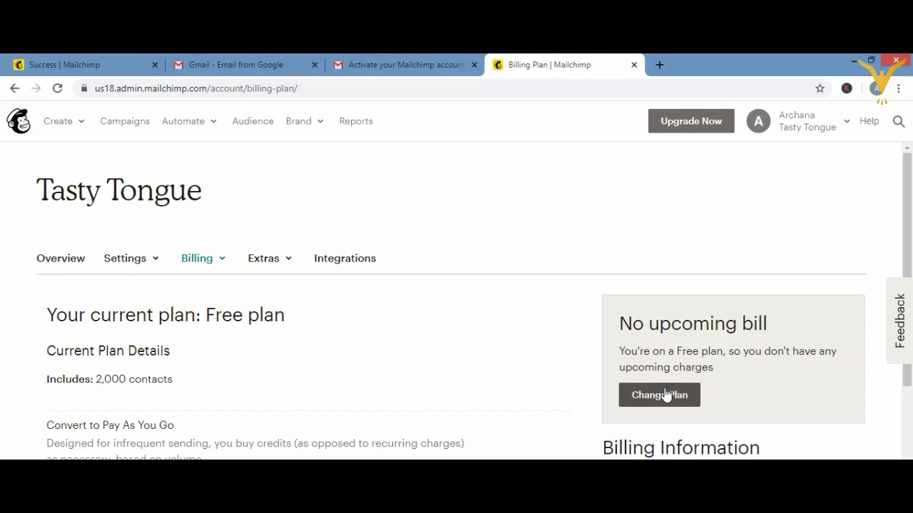
click(342, 377)
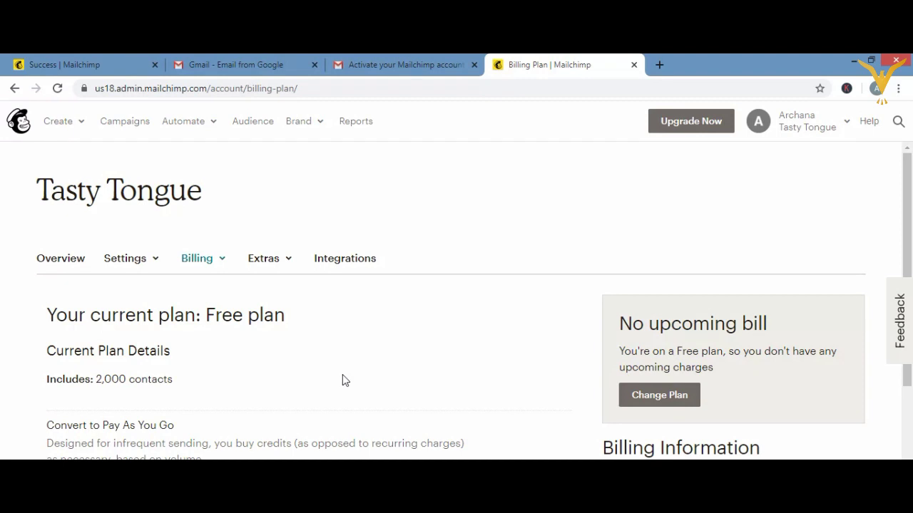
click(287, 259)
- On the Referrals page, set the signup form badge to the white Mailchimp badge
click(284, 292)
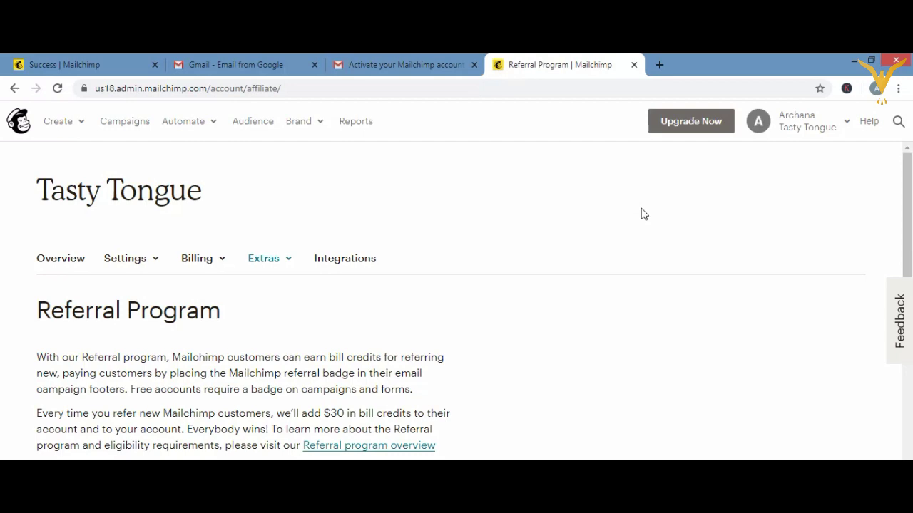
scroll(909, 286, down, 10)
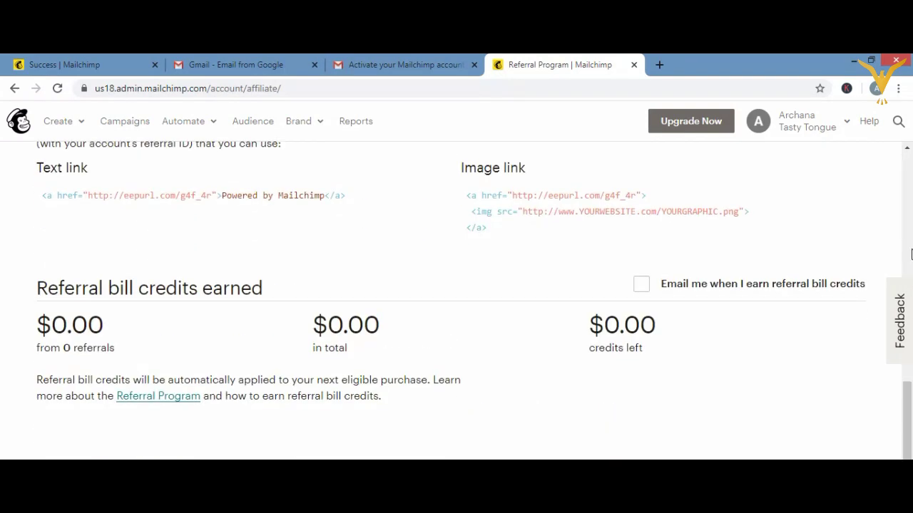
scroll(911, 254, up, 10)
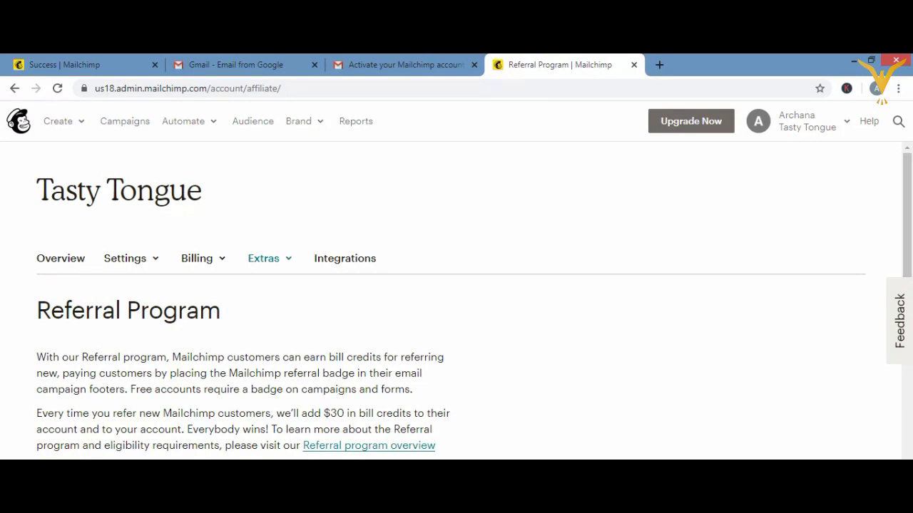
scroll(910, 254, down, 3)
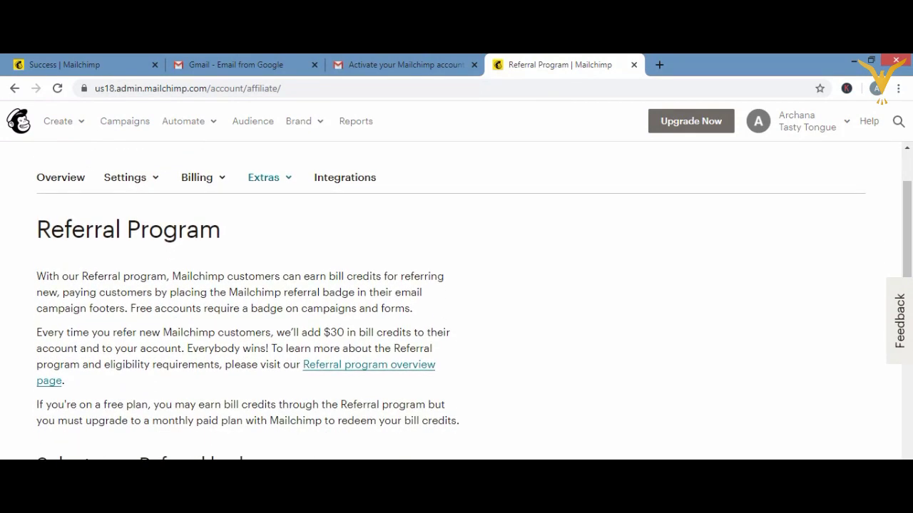
scroll(371, 416, down, 2)
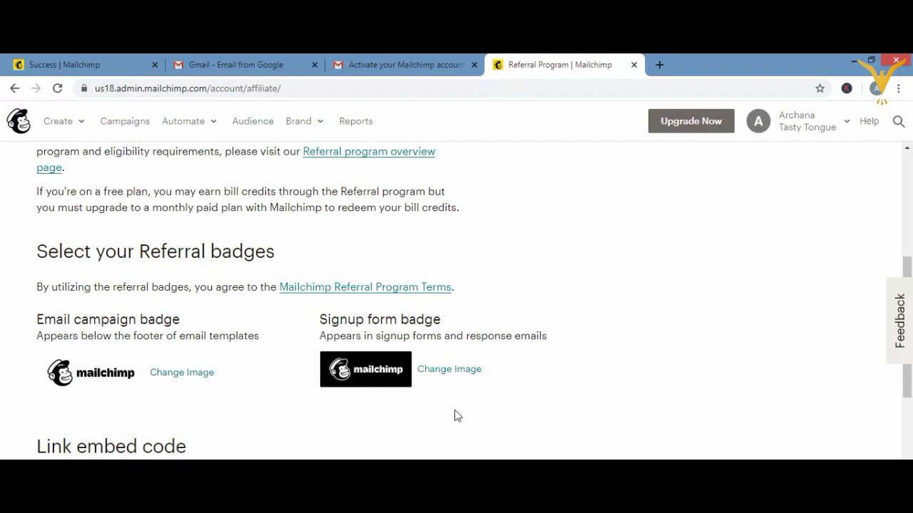
click(440, 367)
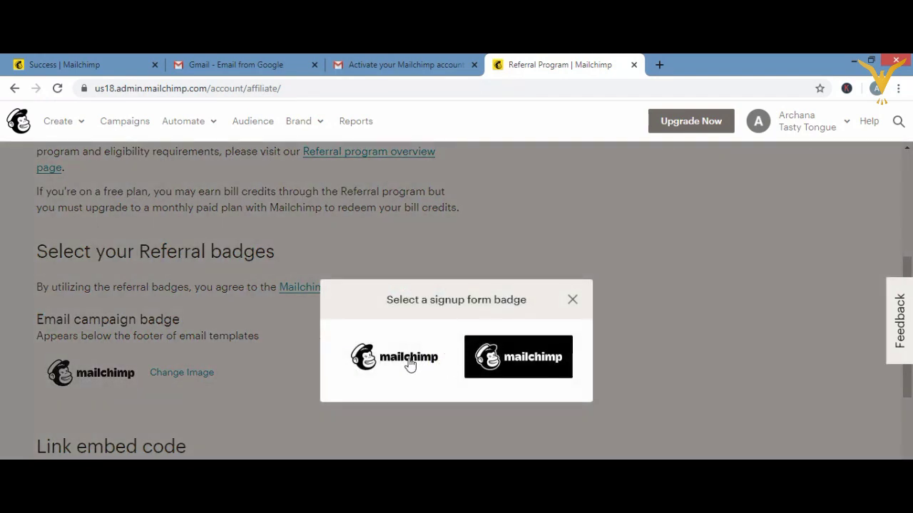
click(410, 362)
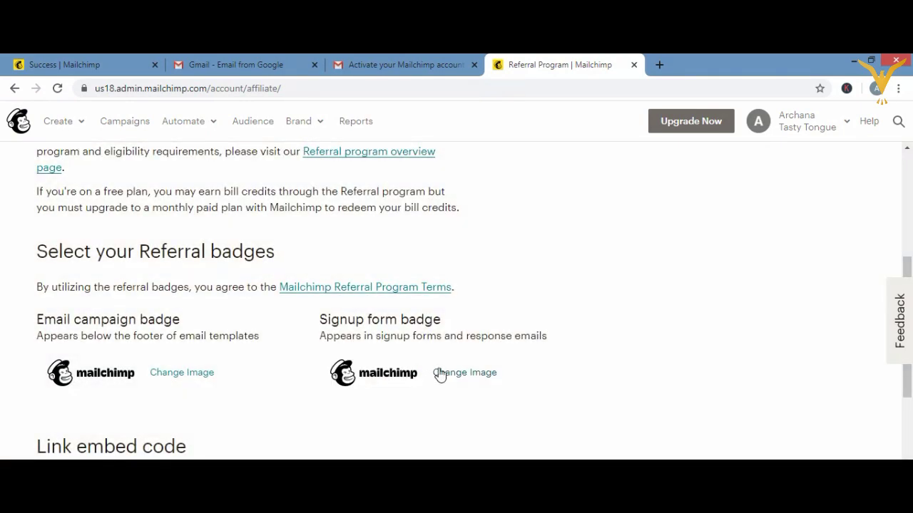
click(440, 373)
- Switch the signup form badge back to black and bring up the Create menu
click(488, 368)
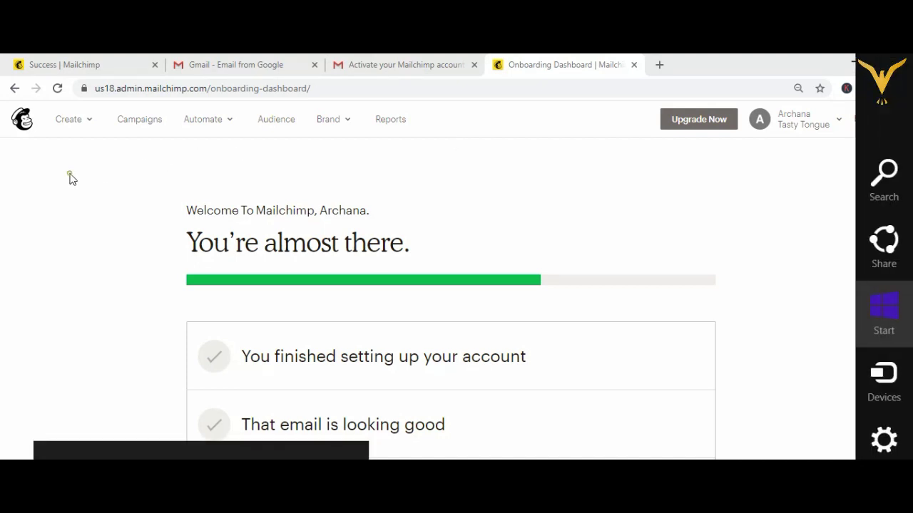
click(89, 123)
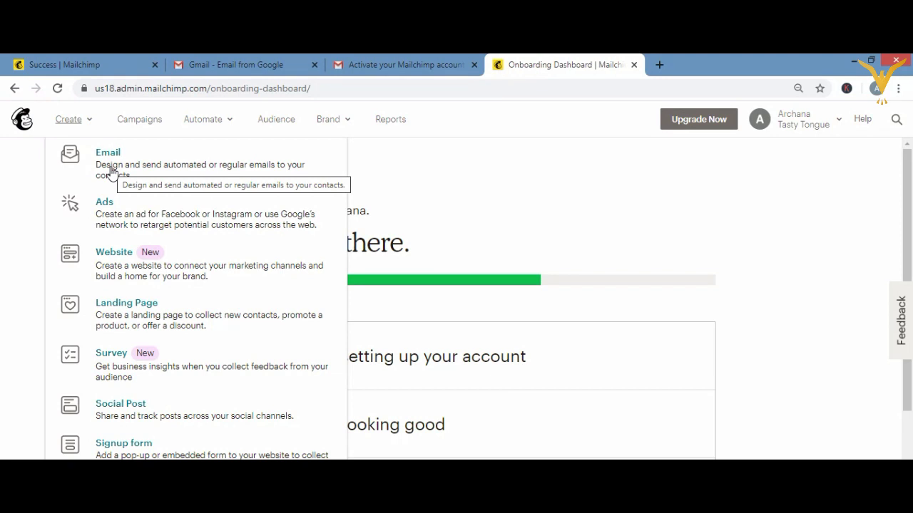
- Create a new email campaign named 'tasty tongue'
click(111, 170)
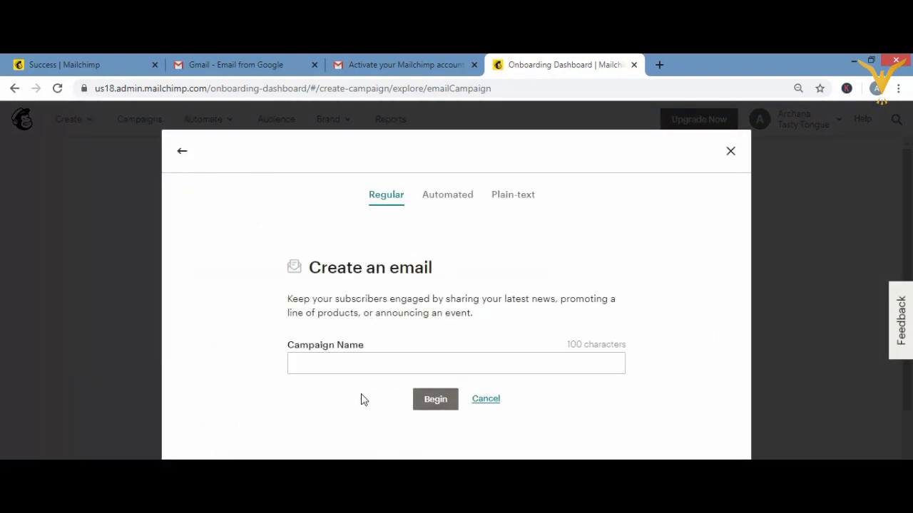
click(367, 366)
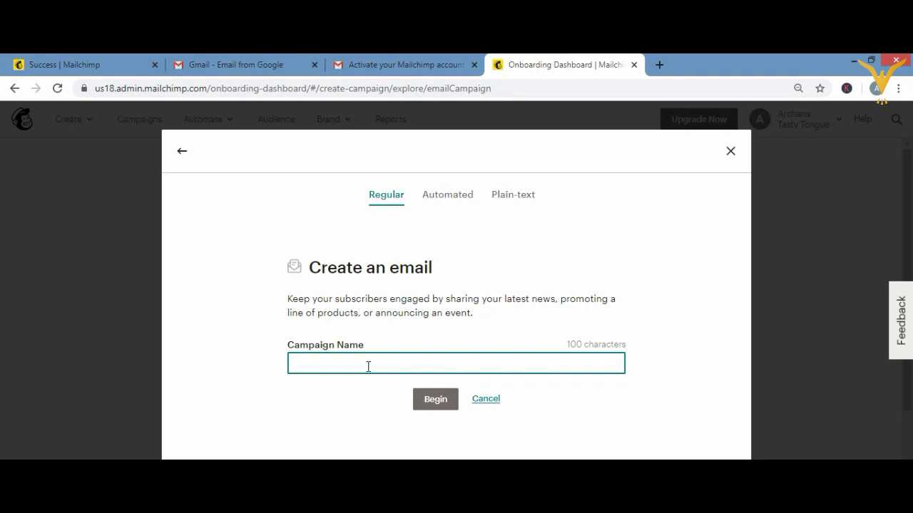
text(tasty t)
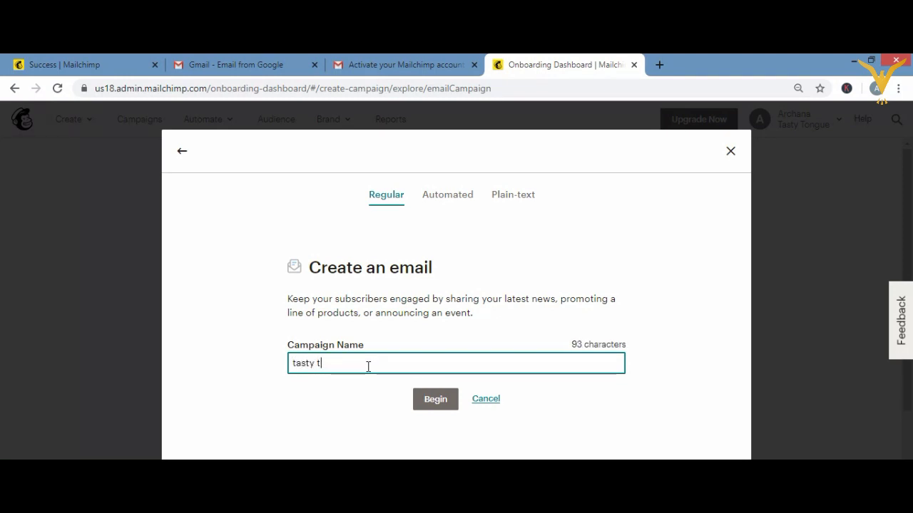
text(ongue)
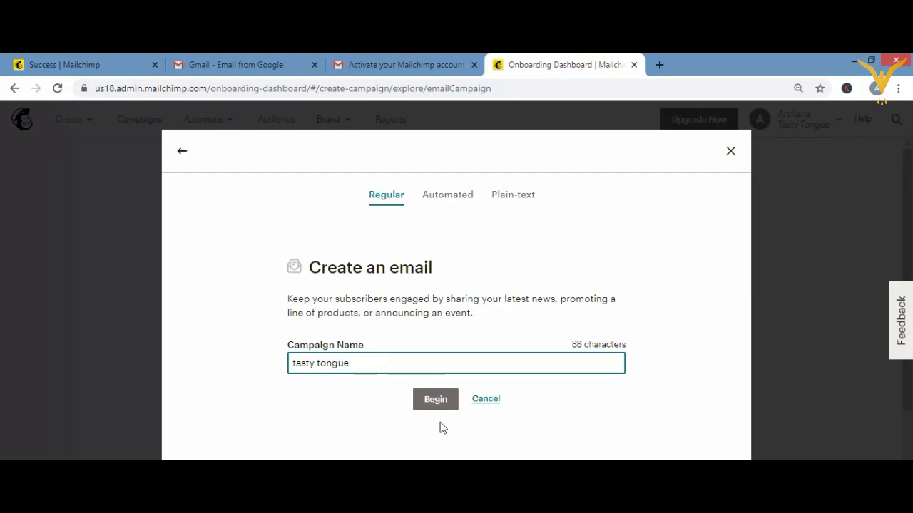
click(436, 400)
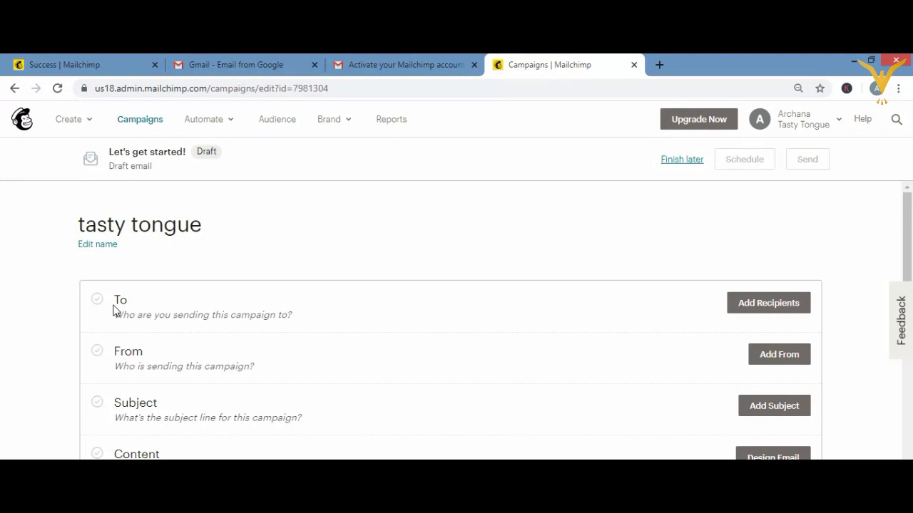
- Cancel the recipient import prompt and open the sender Name and Email address fields
click(769, 304)
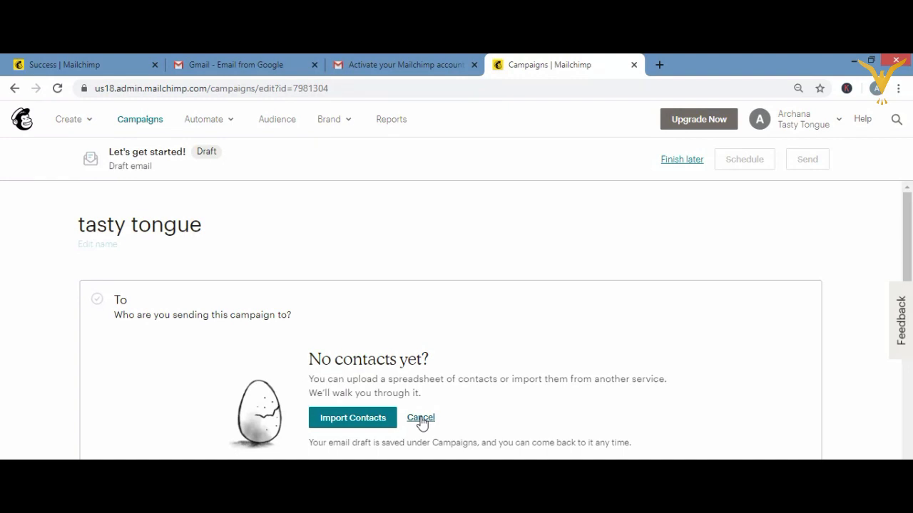
click(420, 418)
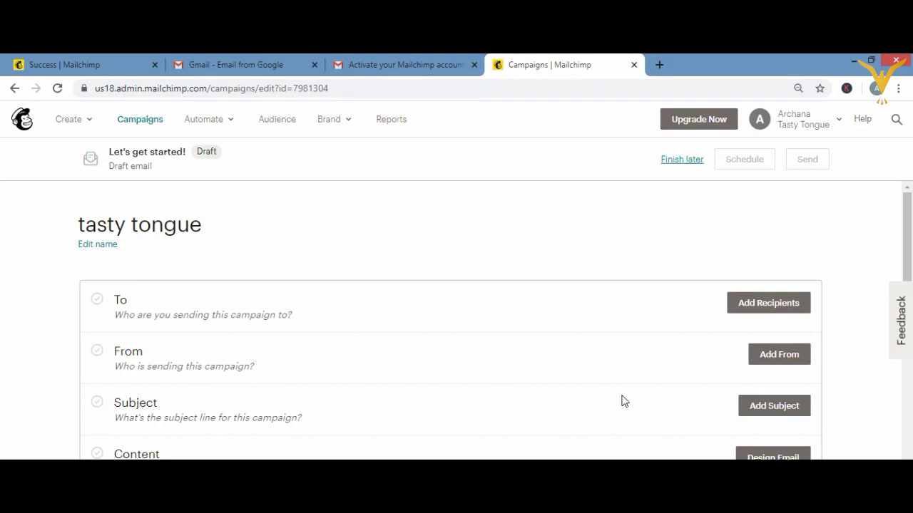
click(754, 364)
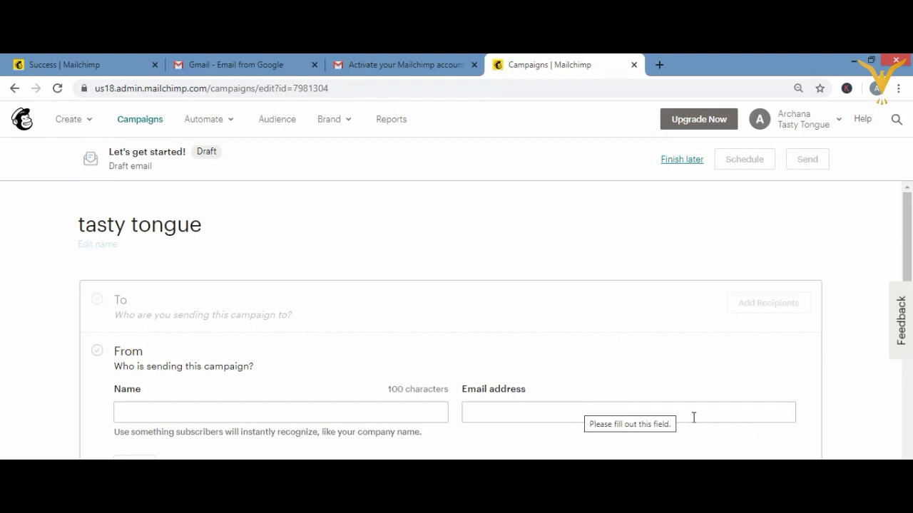
scroll(494, 325, down, 1)
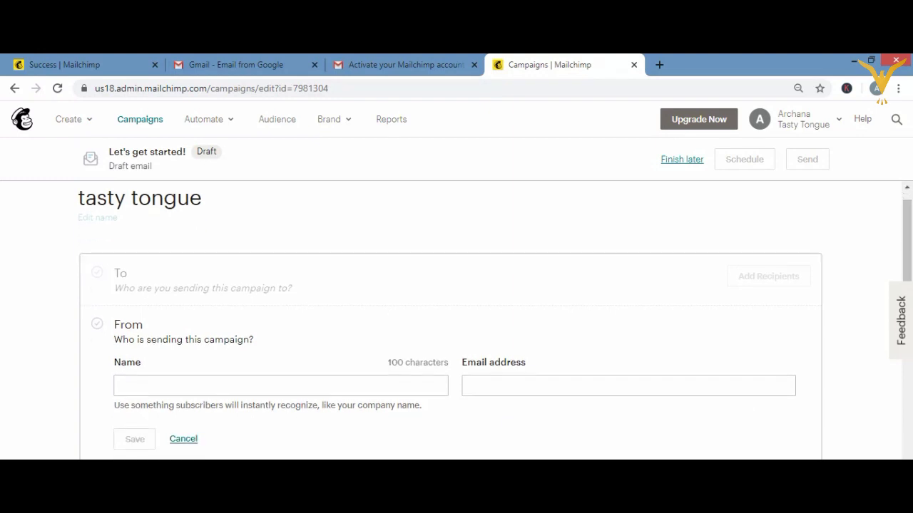
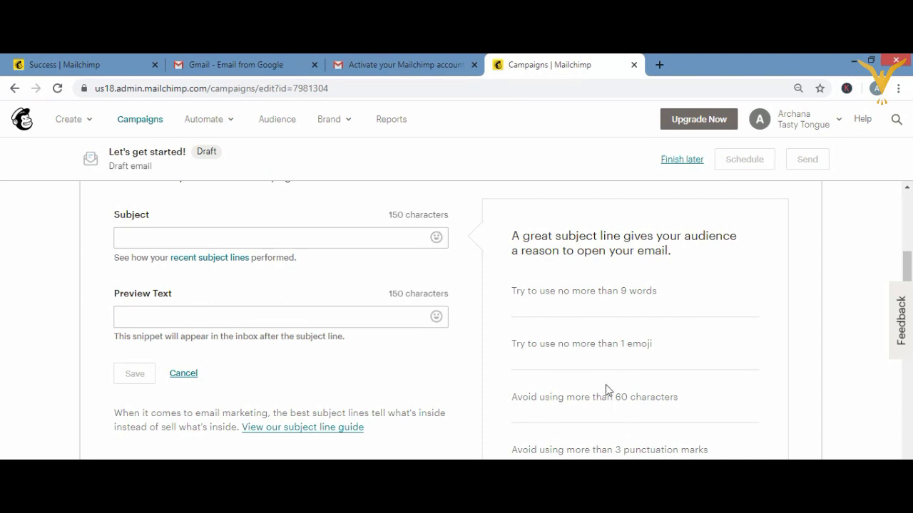
- Discard the empty subject line edits and return to the From and Subject rows
scroll(538, 427, down, 1)
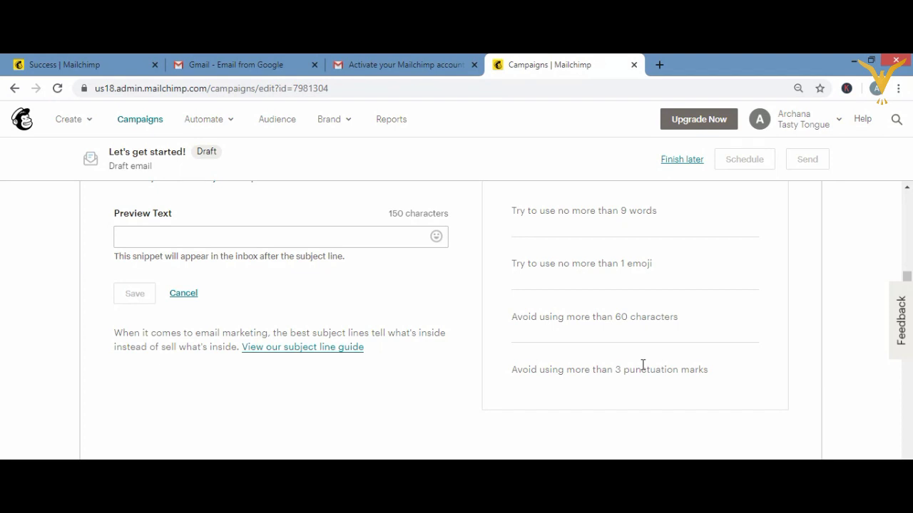
scroll(643, 364, up, 1)
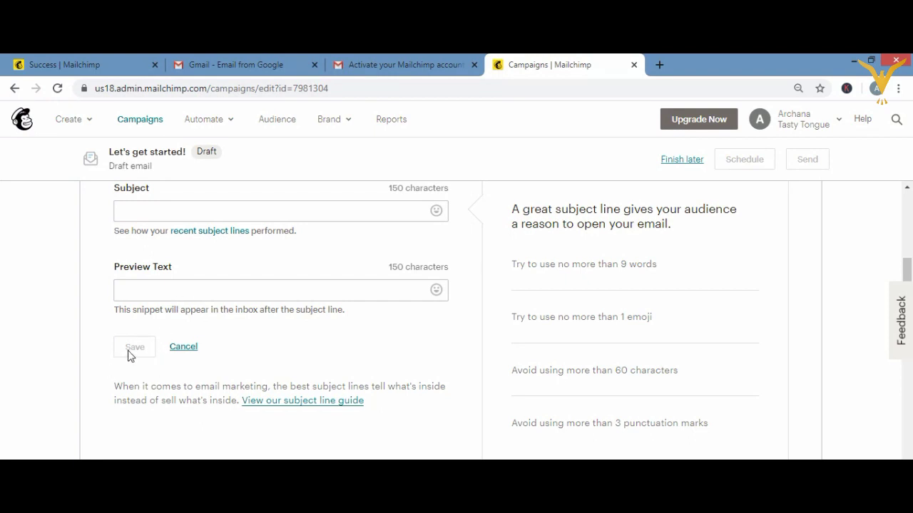
click(183, 347)
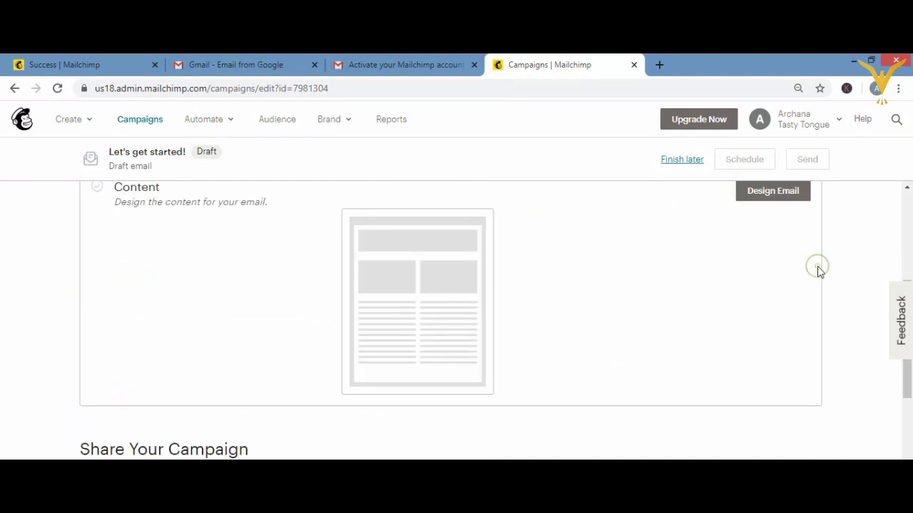
scroll(817, 266, up, 2)
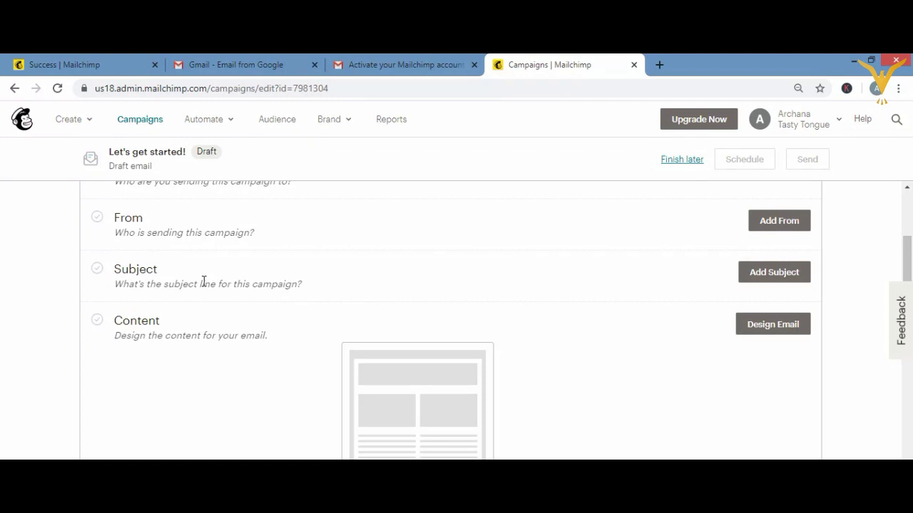
- Start Design Email and browse the Featured templates, including Make an Announcement, and the Basic layouts
click(782, 329)
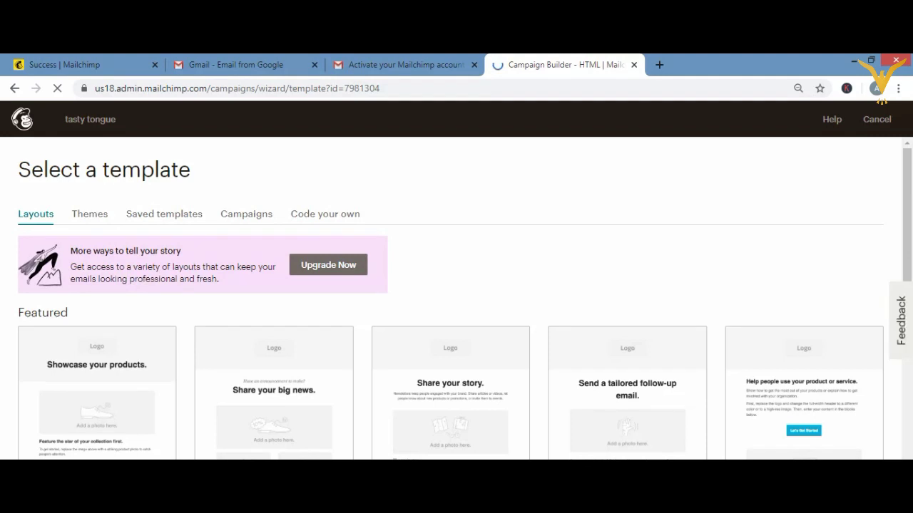
scroll(485, 454, down, 3)
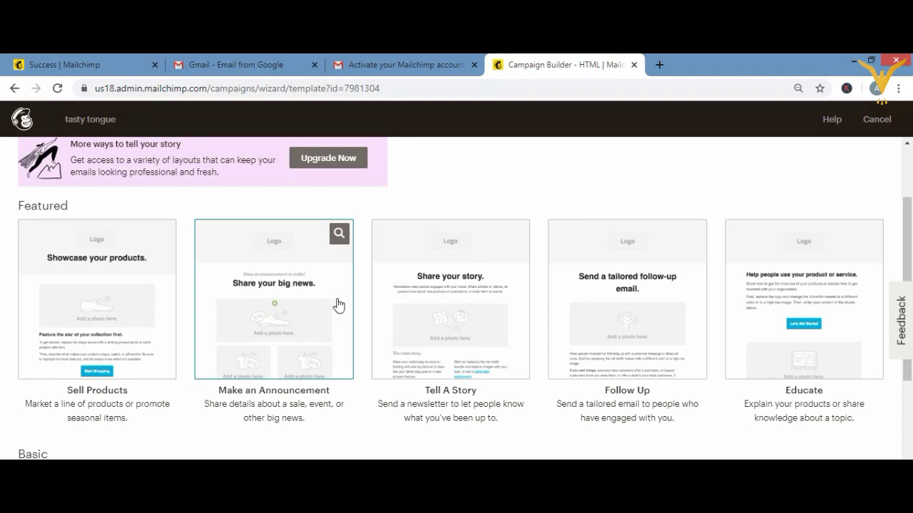
triple_click(338, 306)
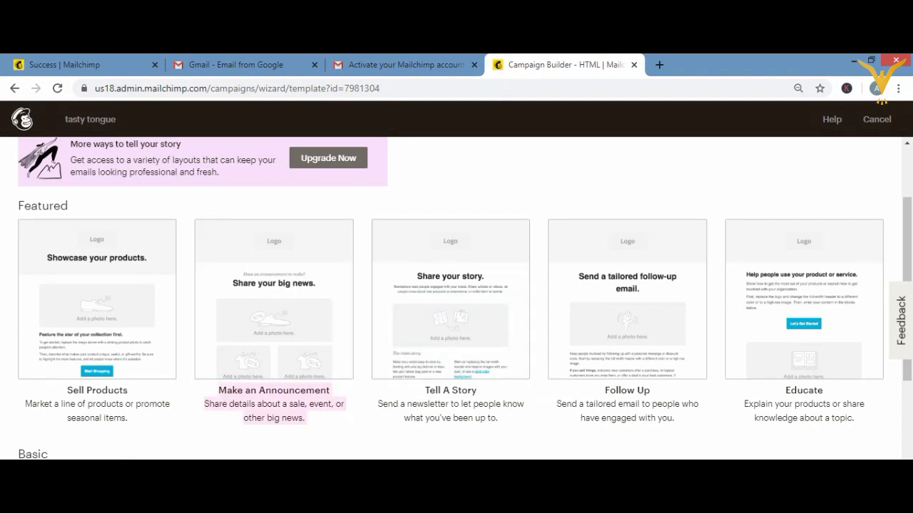
scroll(456, 299, down, 2)
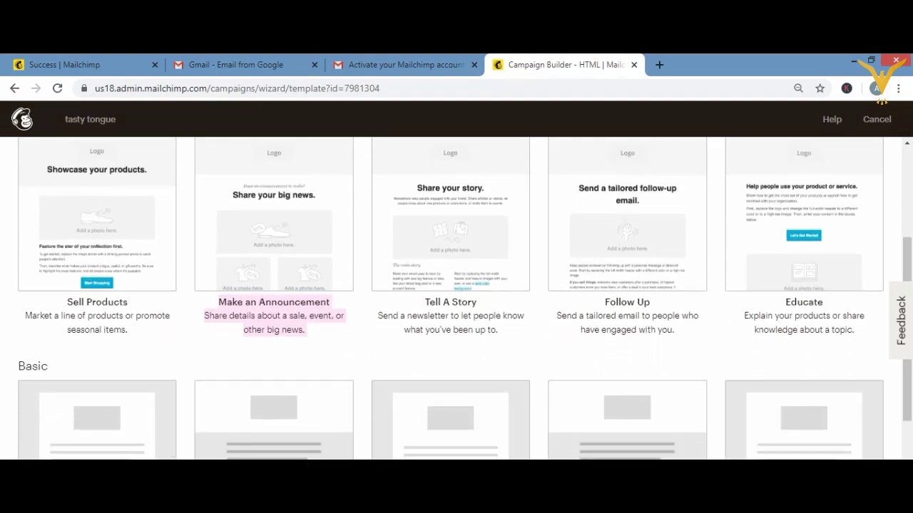
scroll(456, 300, down, 2)
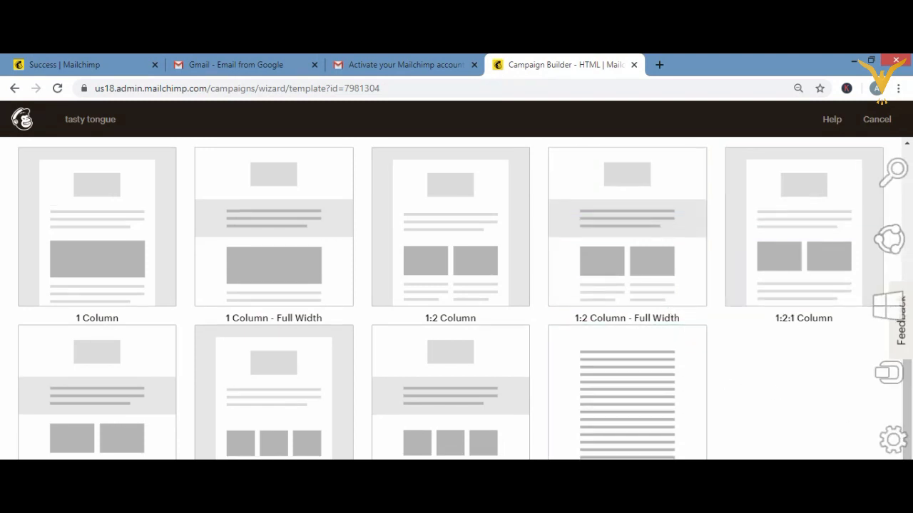
scroll(642, 421, down, 1)
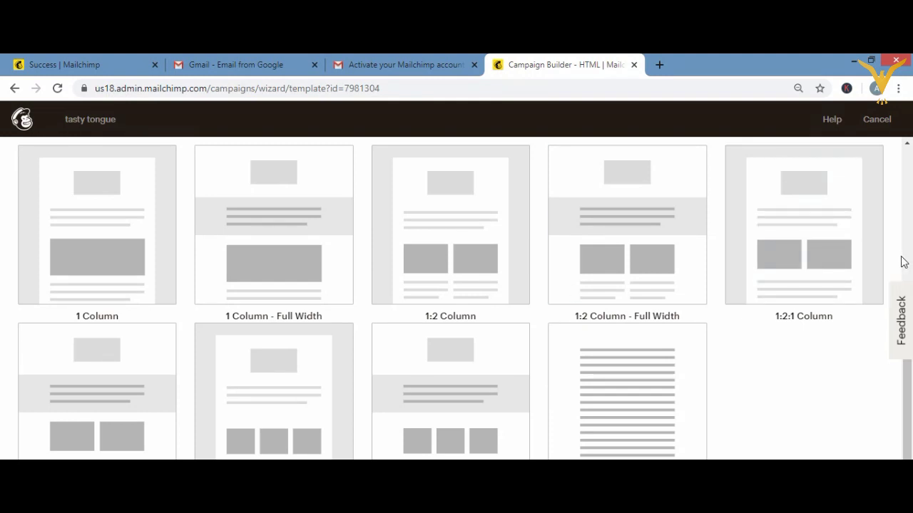
scroll(902, 262, up, 5)
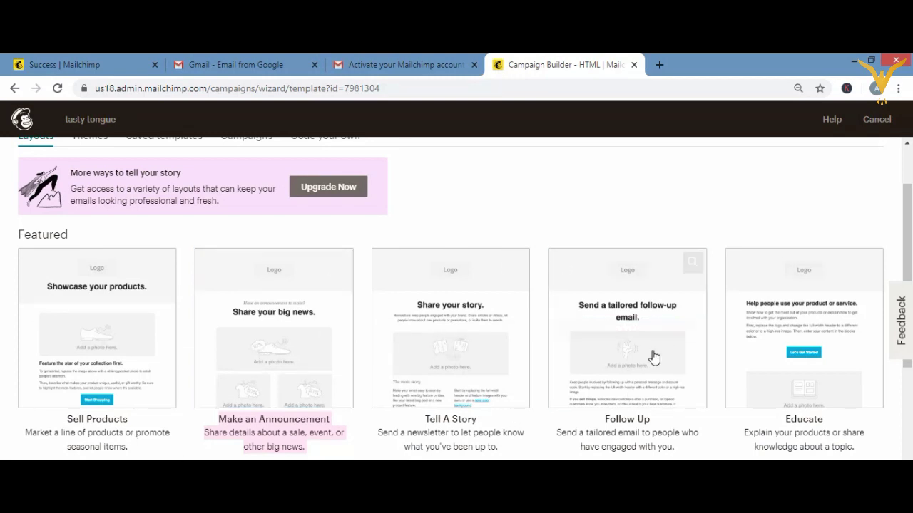
mouse_move(581, 332)
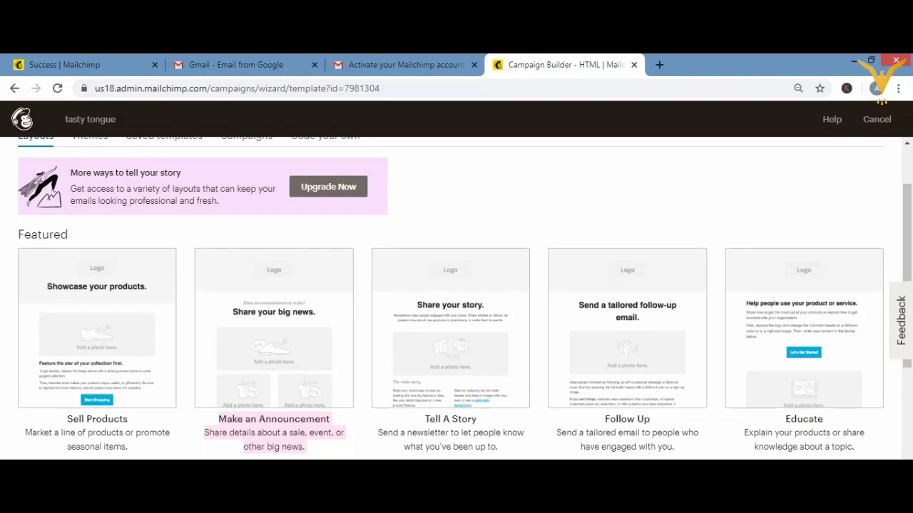
scroll(465, 298, down, 3)
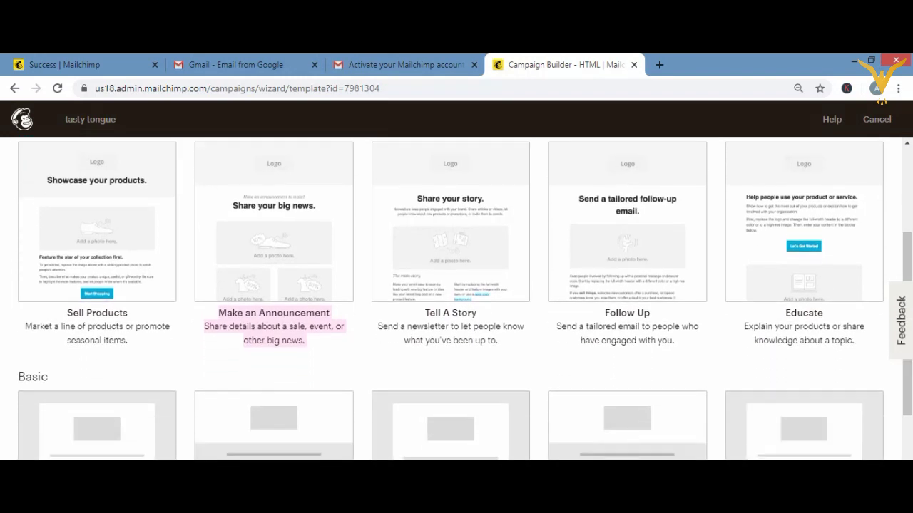
scroll(748, 441, down, 3)
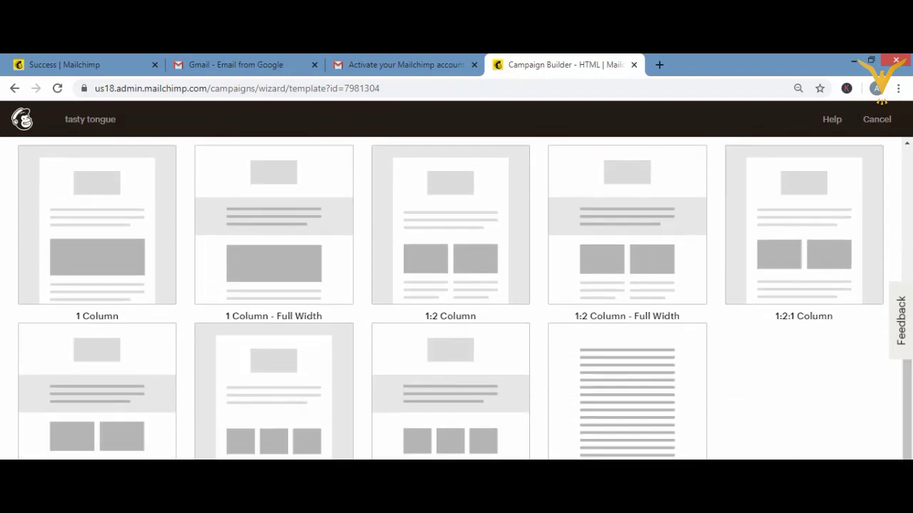
scroll(911, 171, up, 5)
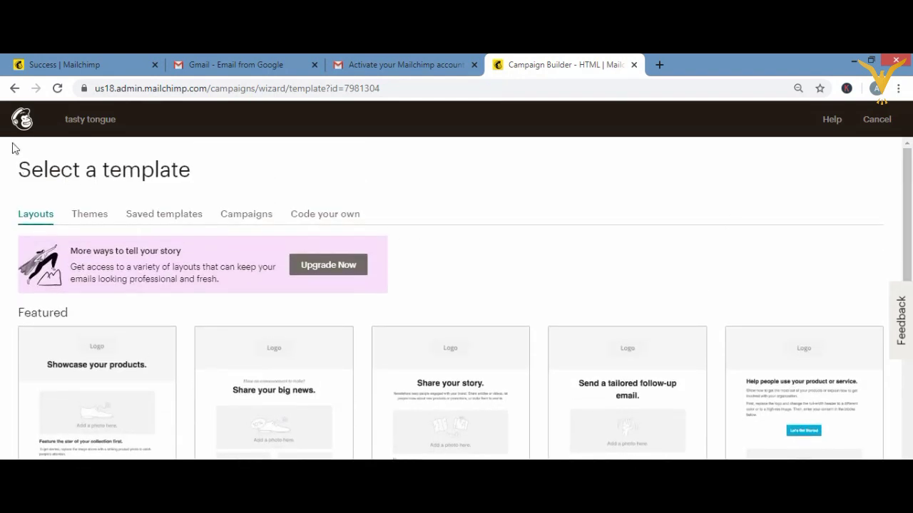
- Go back to the tasty tongue campaign checklist and scroll down to Share Your Campaign
click(14, 89)
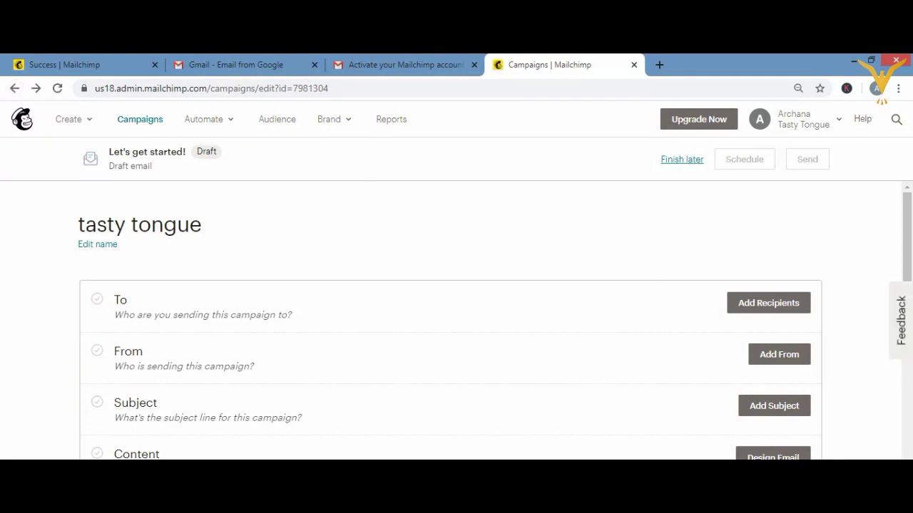
scroll(456, 321, down, 1)
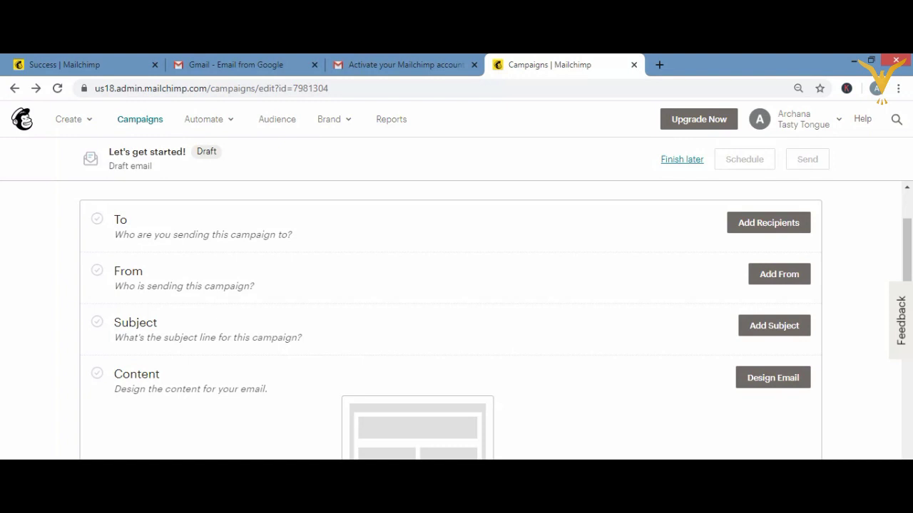
scroll(456, 321, down, 4)
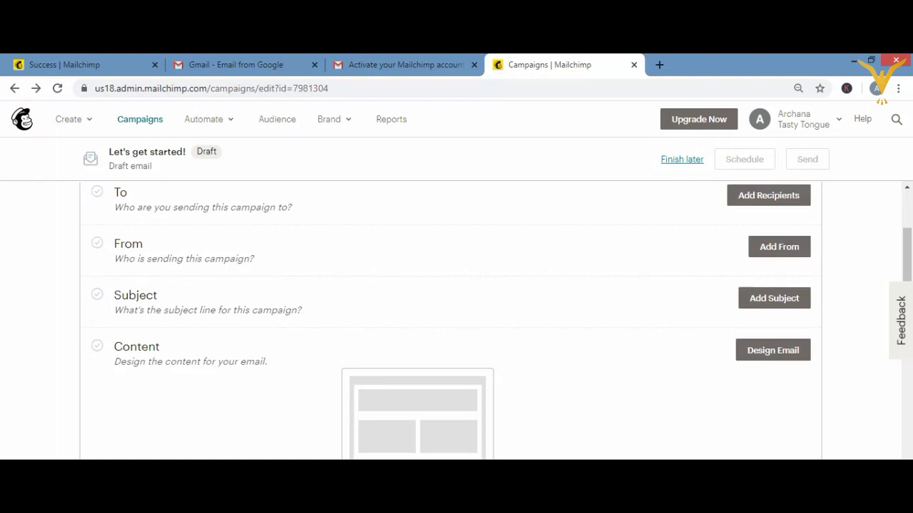
scroll(456, 321, down, 2)
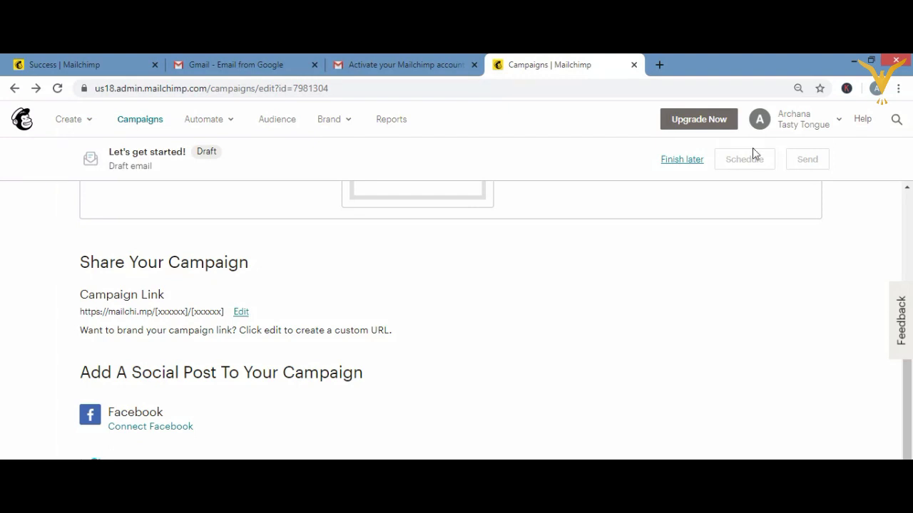
- Operate controls on the campaign page and copy the selected content
click(761, 225)
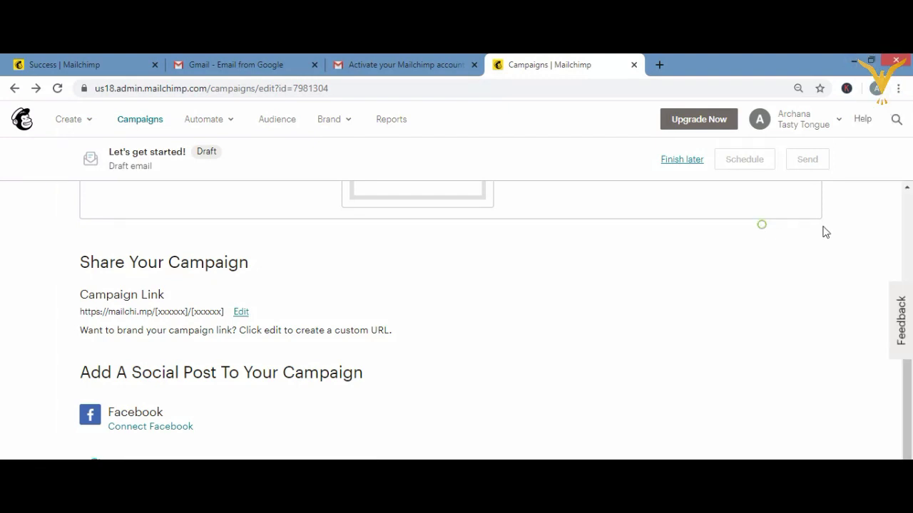
click(906, 188)
click(906, 187)
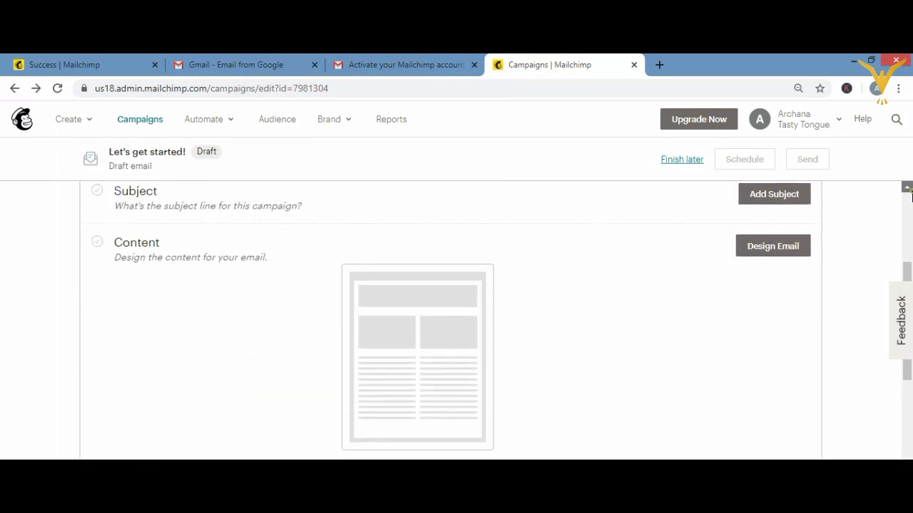
click(906, 187)
click(906, 187)
click(906, 187)
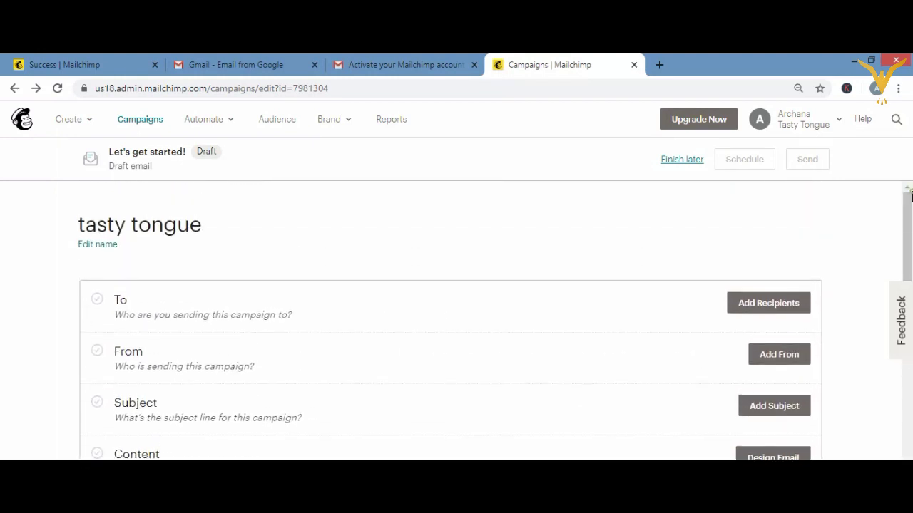
click(445, 221)
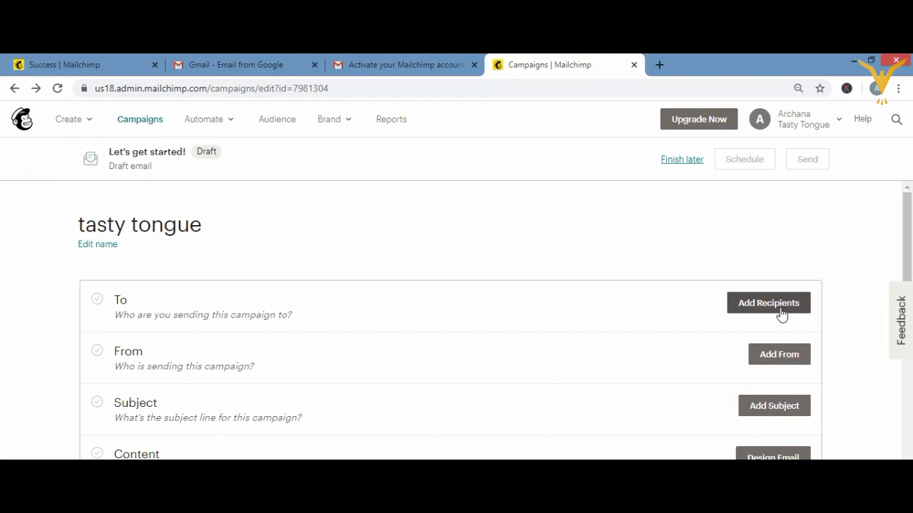
key(super+c)
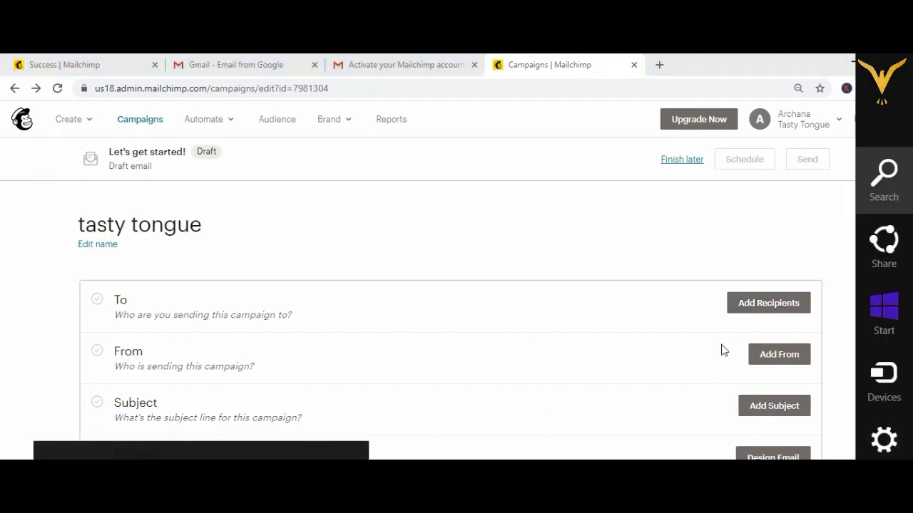
- Set the draft campaign aside with Finish later, returning to the onboarding dashboard
click(709, 370)
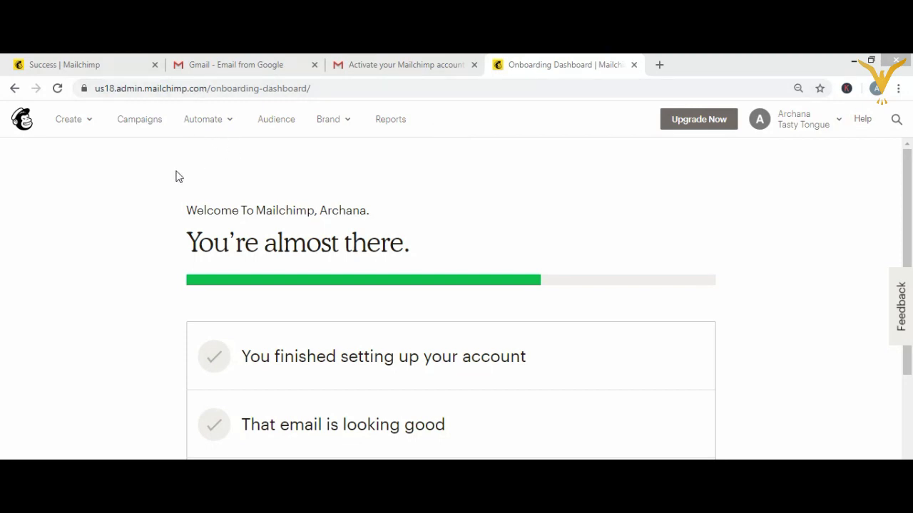
- From the audience overview, open Tasty Tongue's contacts and choose Add a subscriber
click(277, 120)
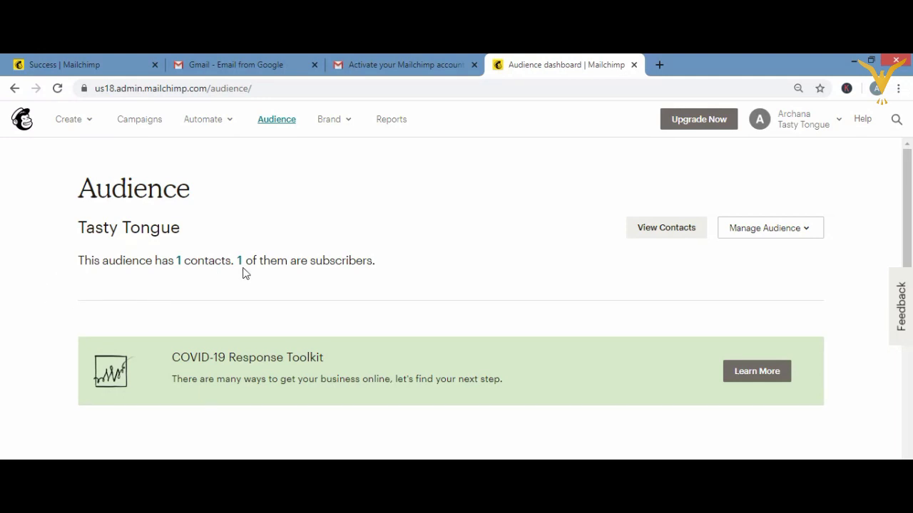
click(641, 231)
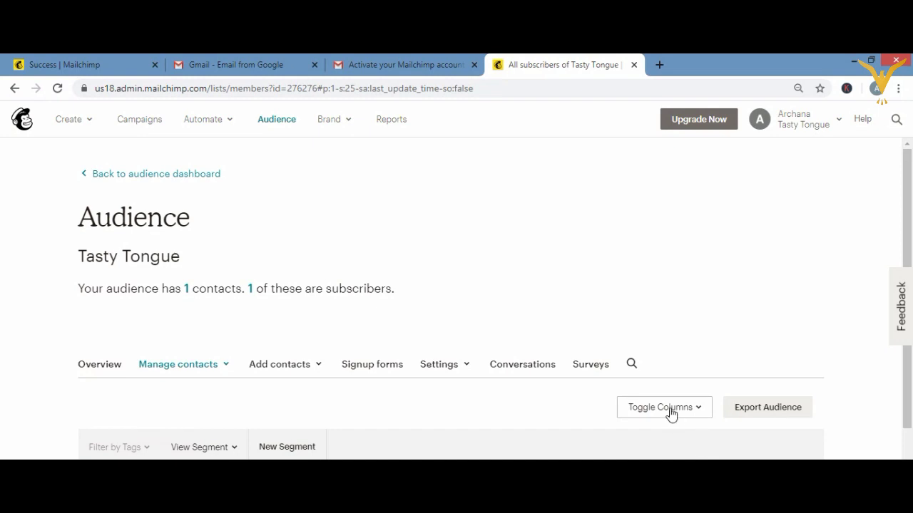
click(268, 372)
click(268, 394)
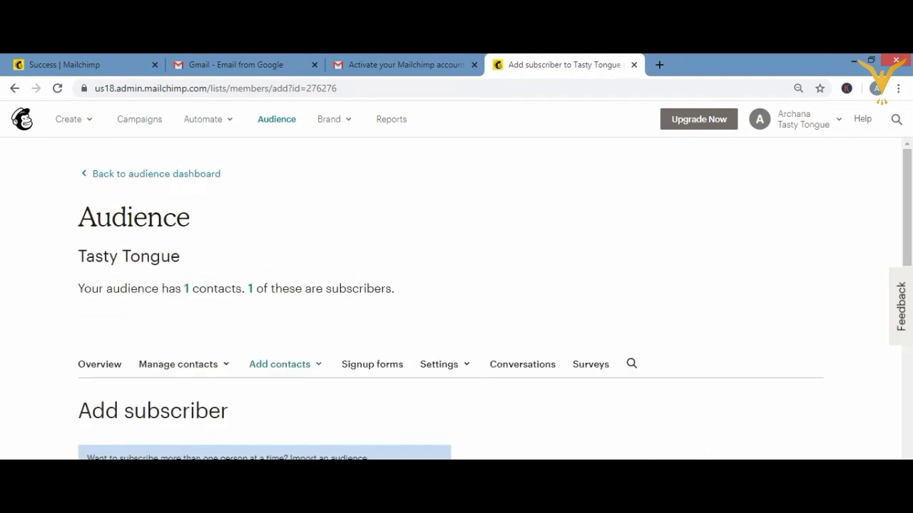
- Enter the new subscriber's email address, first name and last name
scroll(456, 299, down, 3)
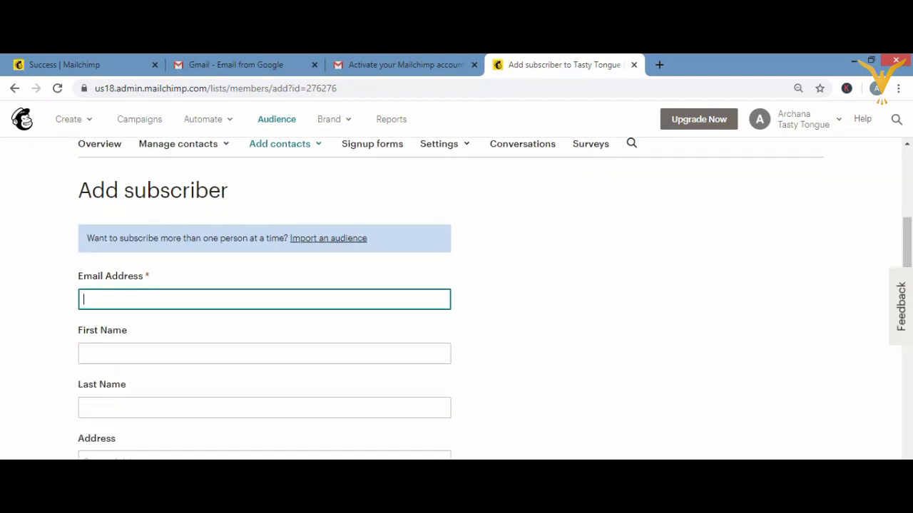
scroll(456, 299, down, 1)
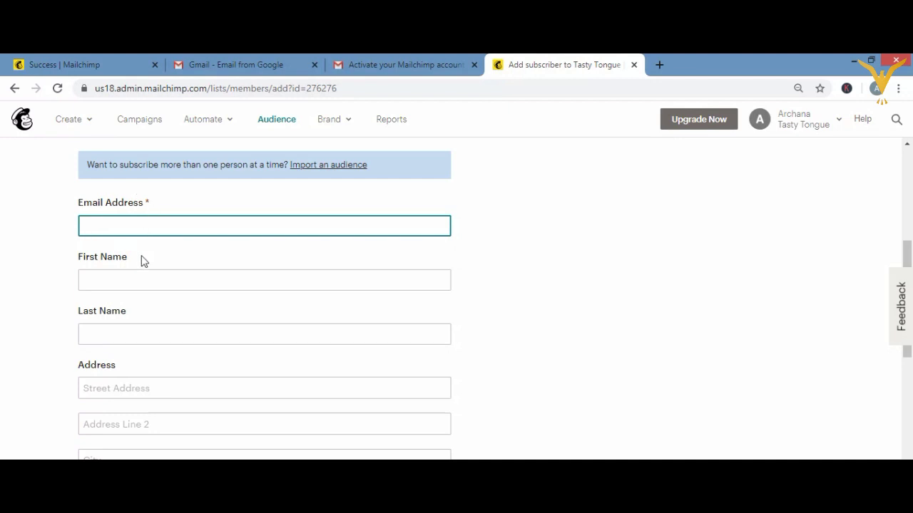
click(147, 228)
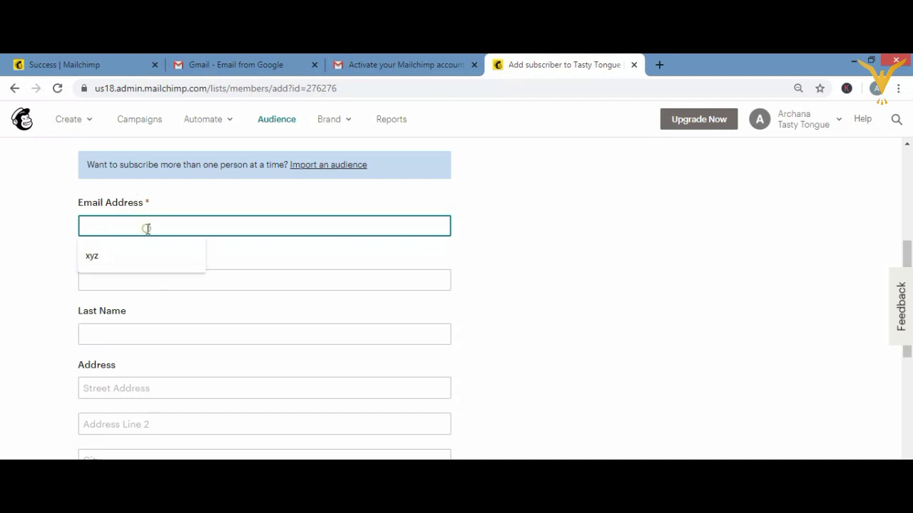
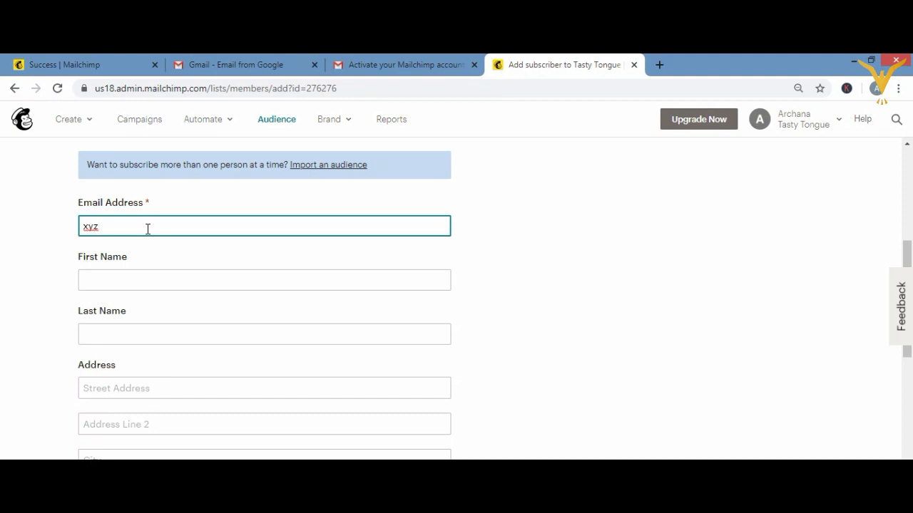
click(124, 277)
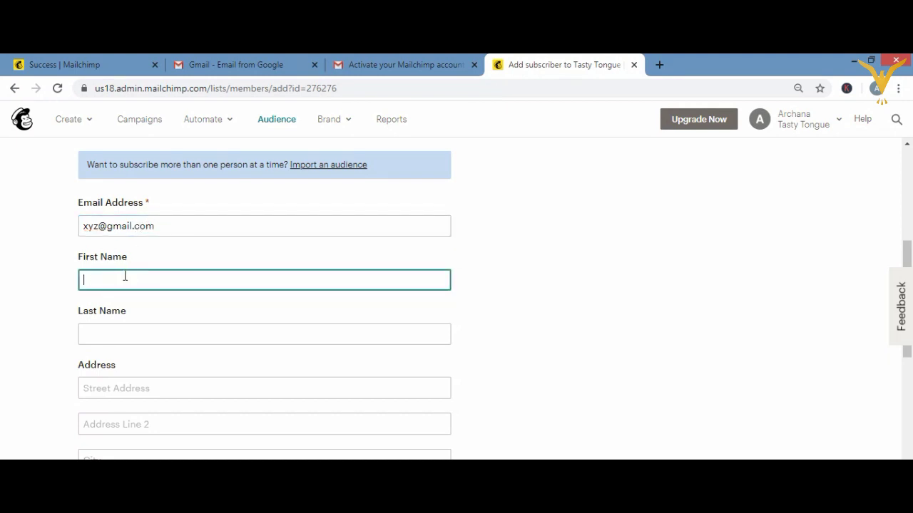
text(xyz)
click(110, 335)
text(abc)
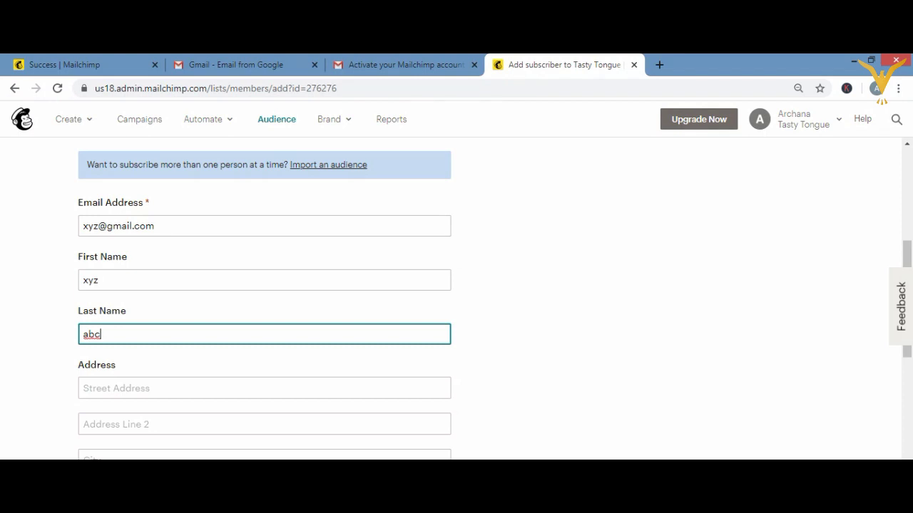
scroll(456, 298, down, 3)
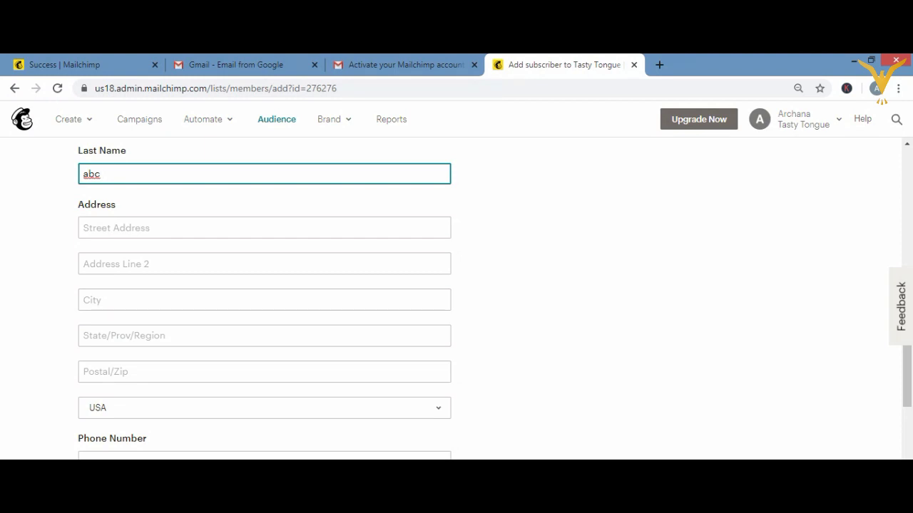
- Keep USA as country, abandon a tag entry, and submit without the permission checkbox ticked
click(441, 410)
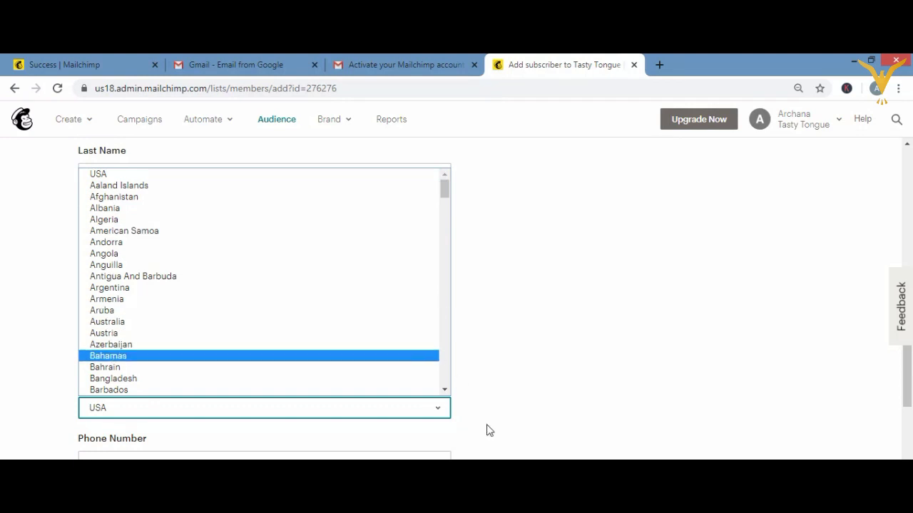
click(587, 407)
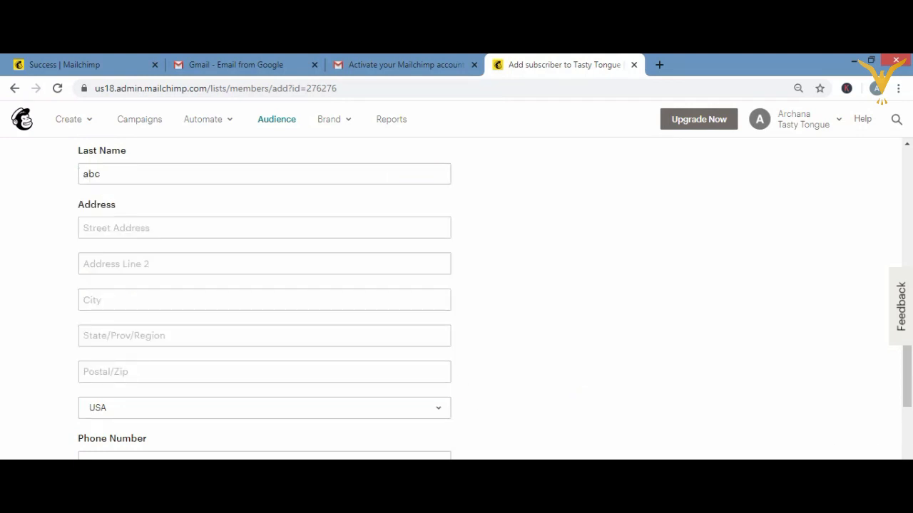
scroll(767, 436, down, 3)
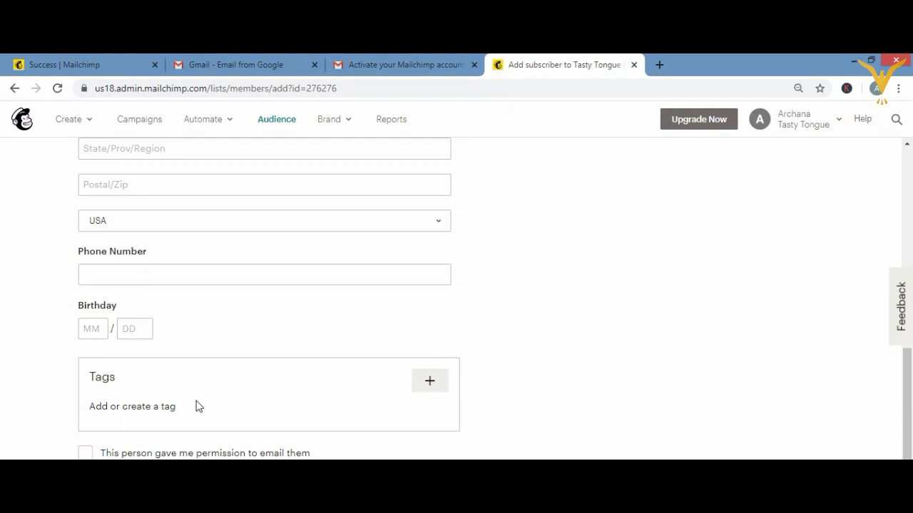
click(437, 385)
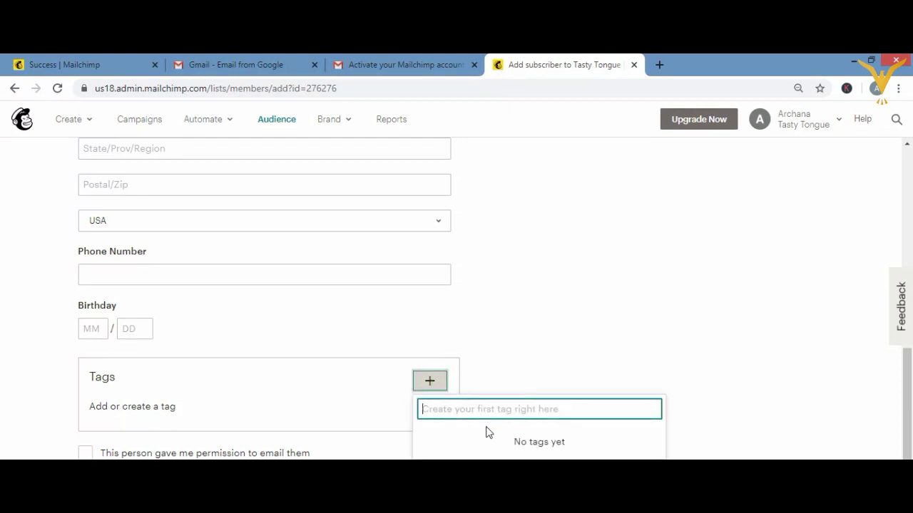
text(uytiu)
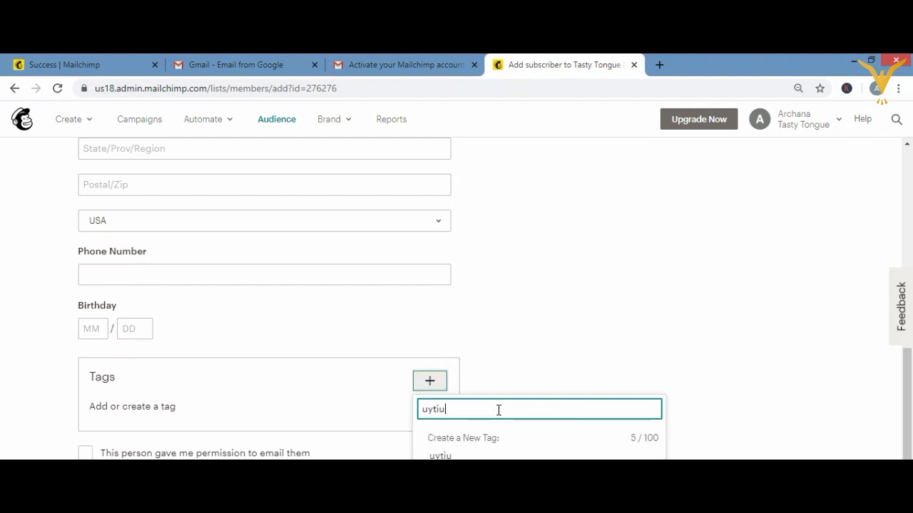
click(539, 351)
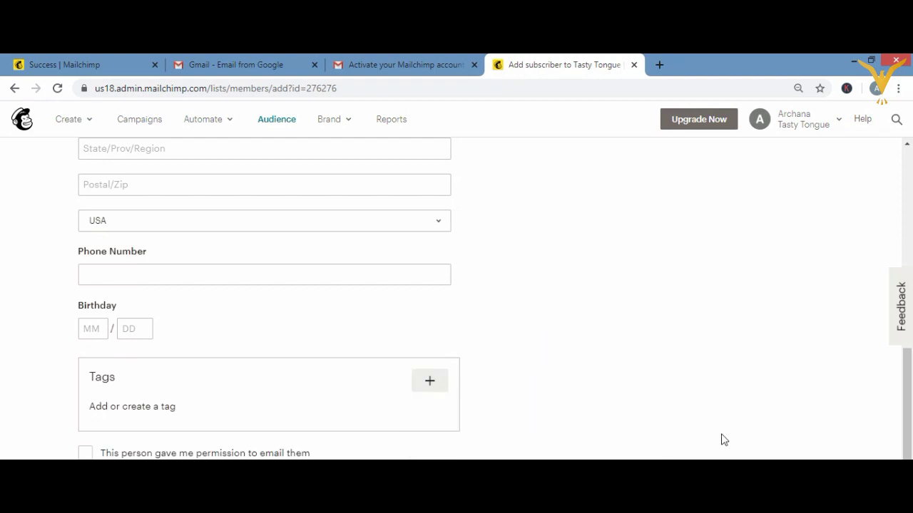
scroll(494, 299, down, 3)
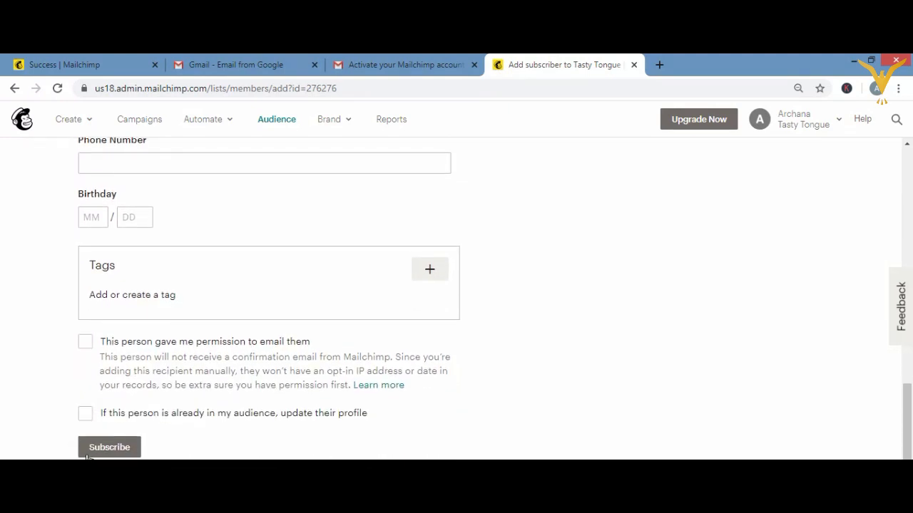
click(103, 451)
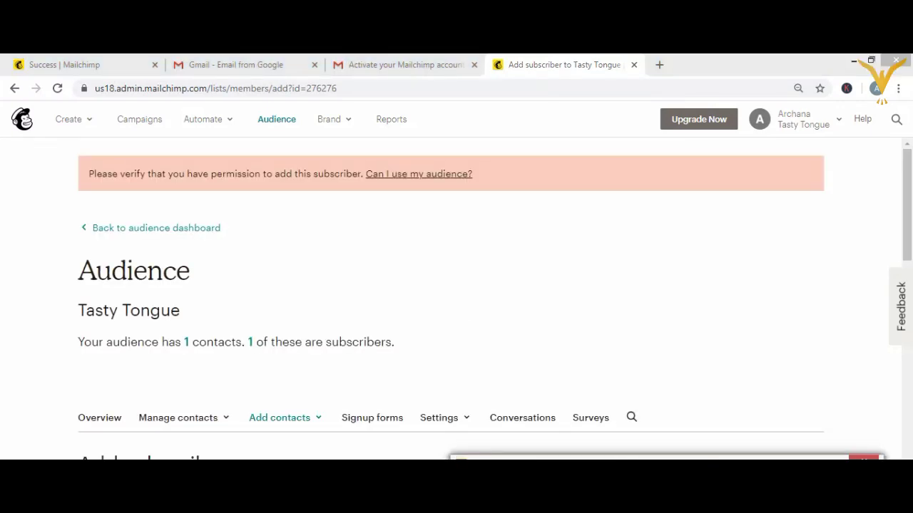
- Return to the Tasty Tongue contacts list via Manage contacts > View contacts
scroll(457, 299, down, 3)
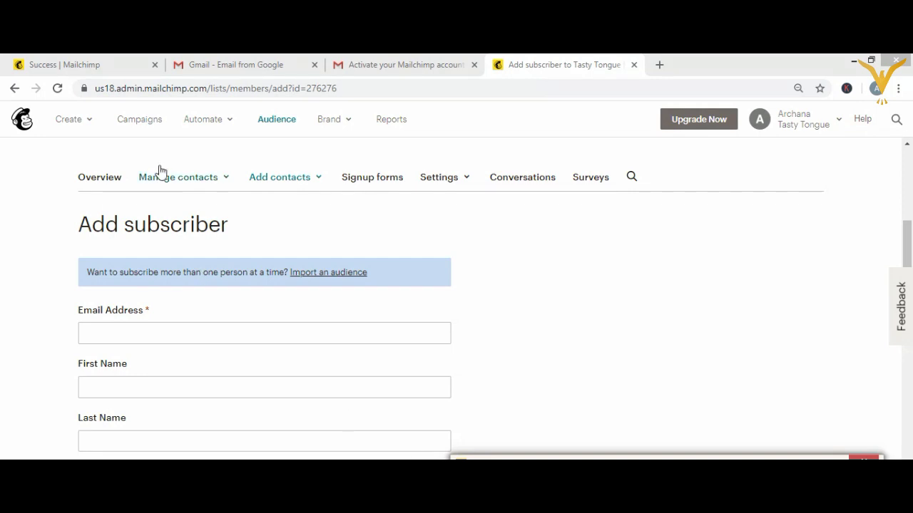
click(179, 180)
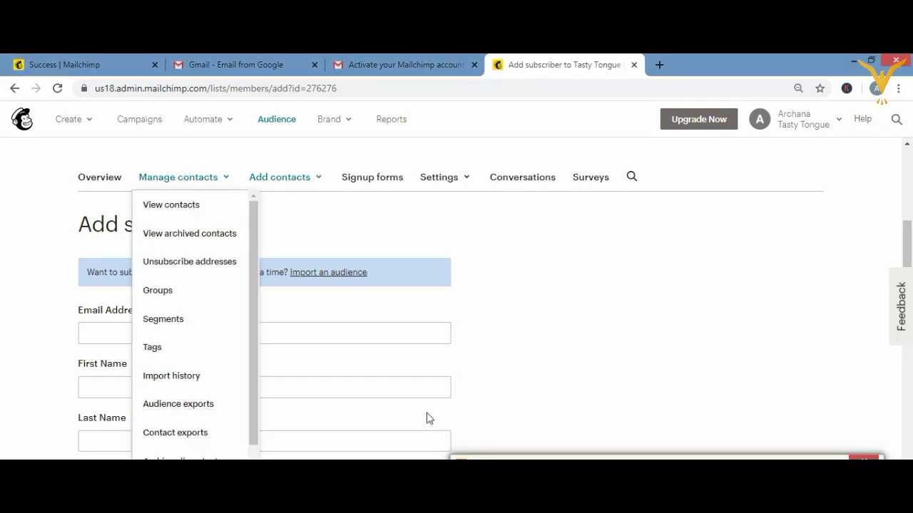
click(175, 205)
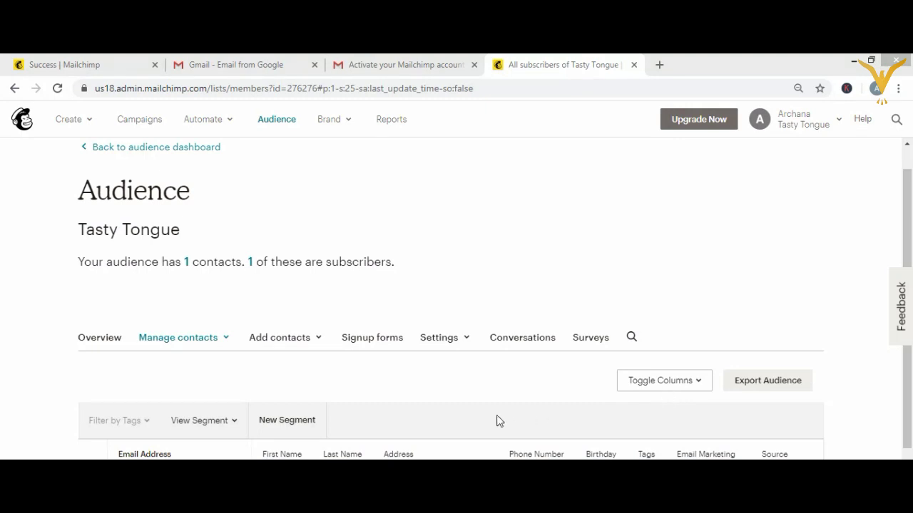
- Look over the column choices without changes, then bring up the Add contacts options
click(664, 381)
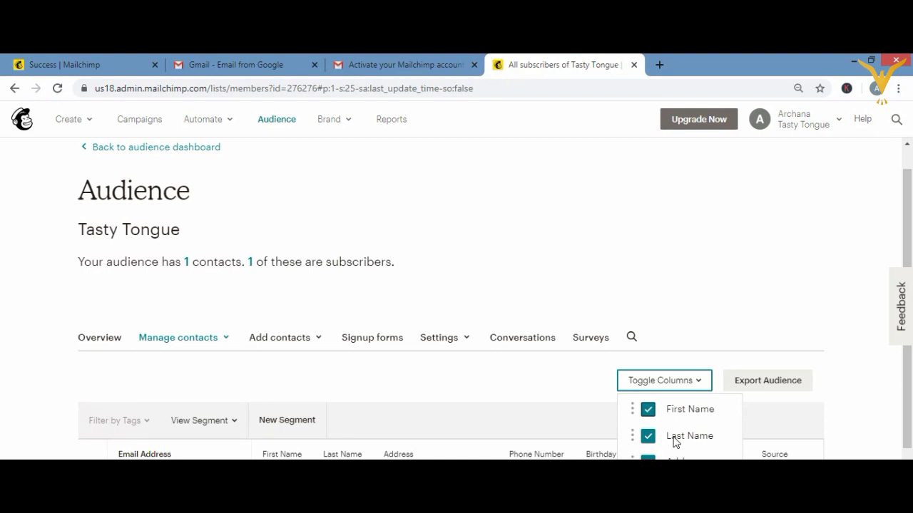
click(541, 391)
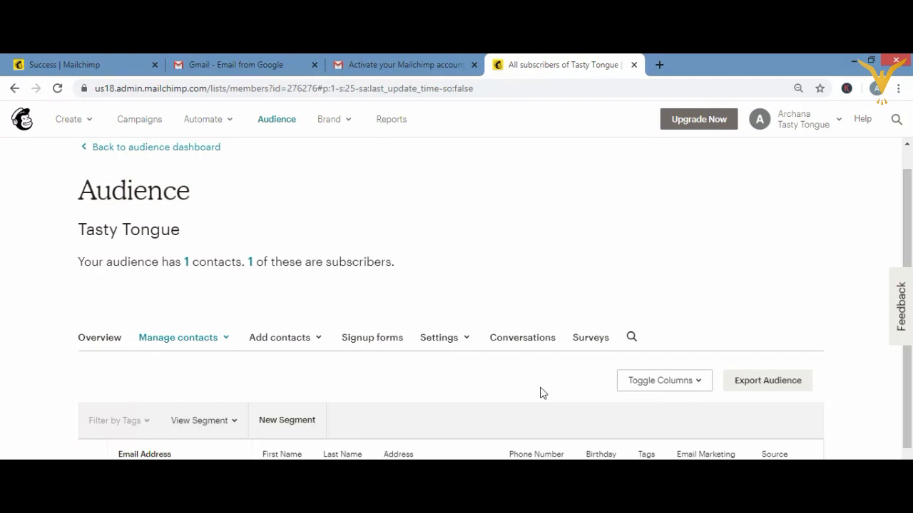
click(286, 343)
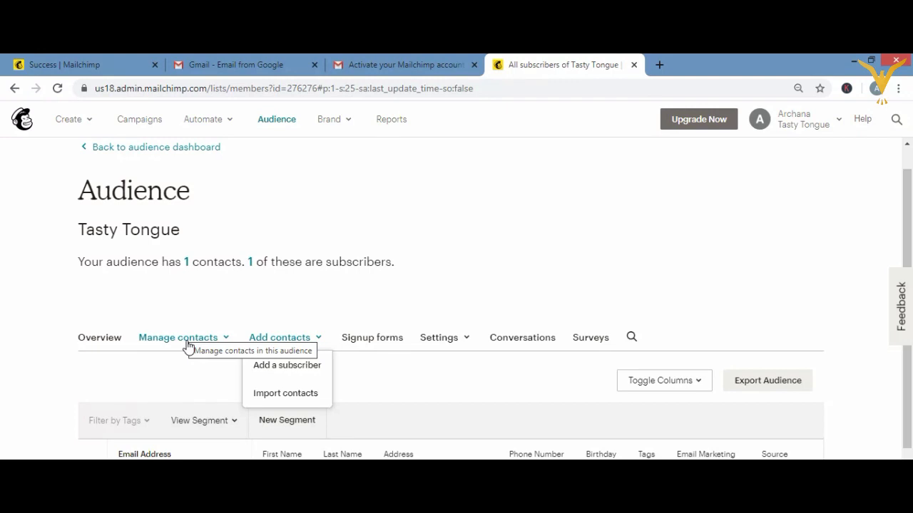
- Dismiss the Add contacts options and go back to the onboarding dashboard
click(188, 370)
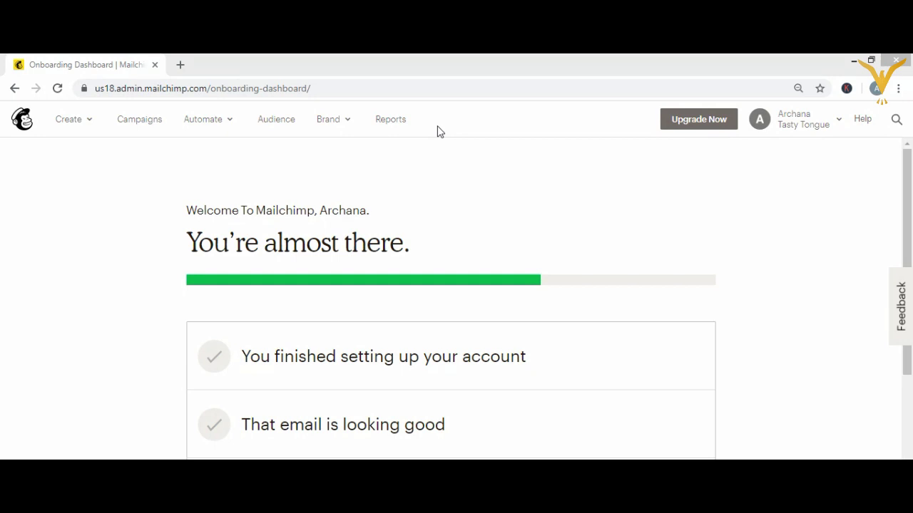
- Start a new contact import for the Tasty Tongue audience from Manage Audience
click(277, 122)
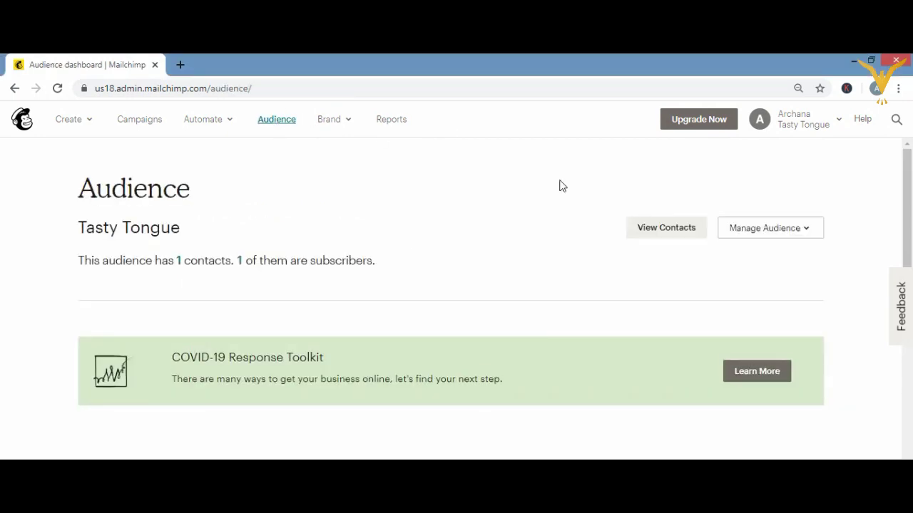
click(775, 230)
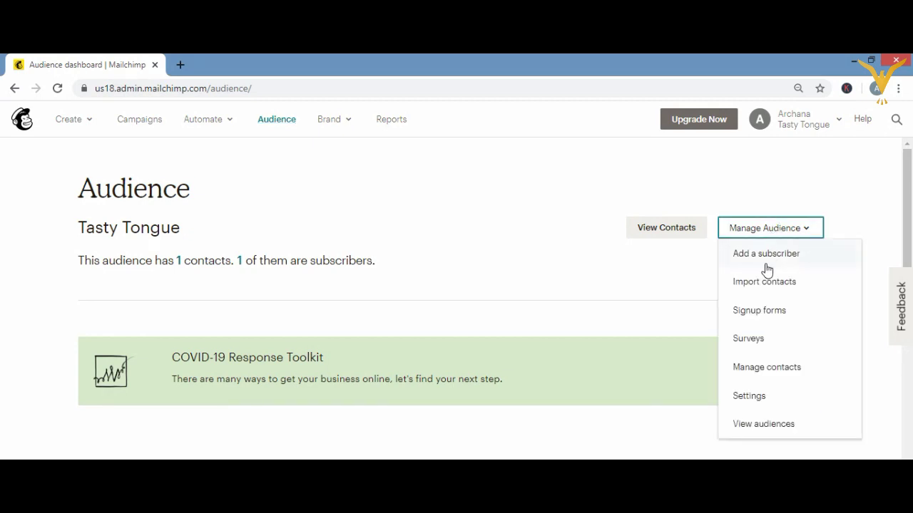
click(743, 284)
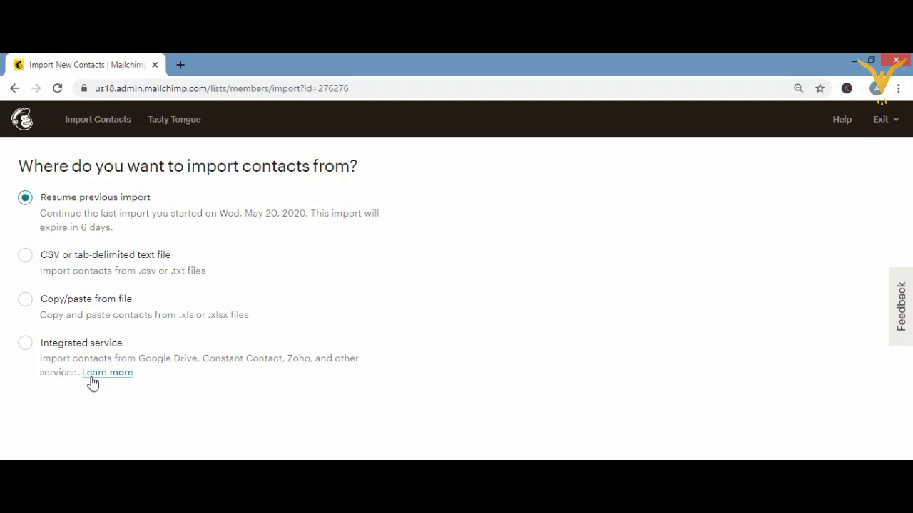
- Choose 'Copy/paste from file' as the contact import source
click(25, 345)
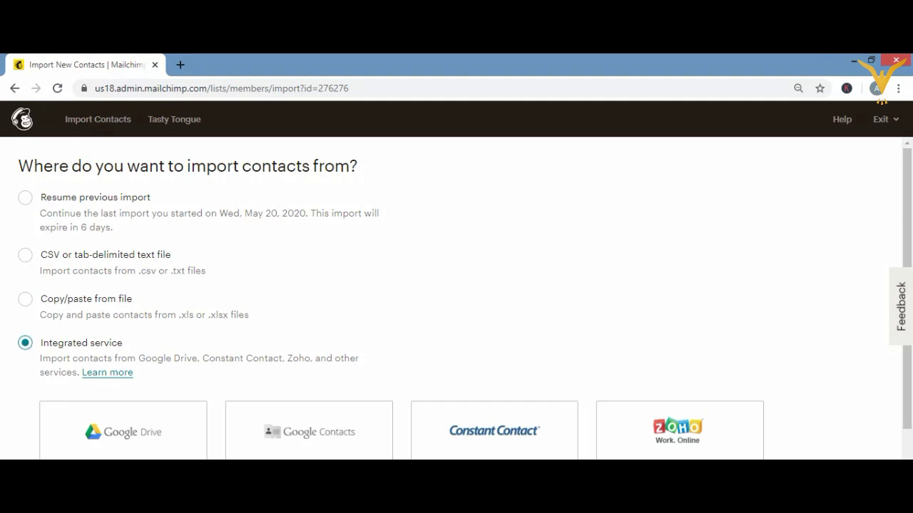
scroll(86, 357, down, 1)
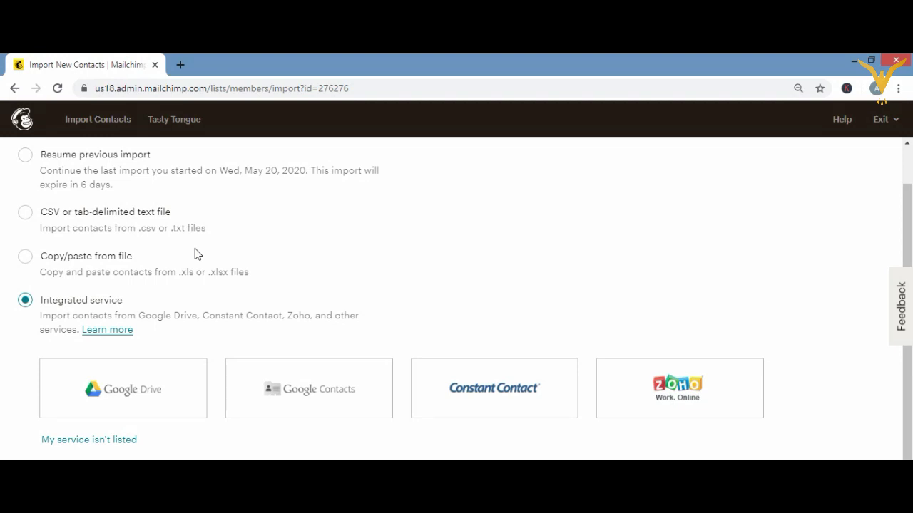
click(24, 258)
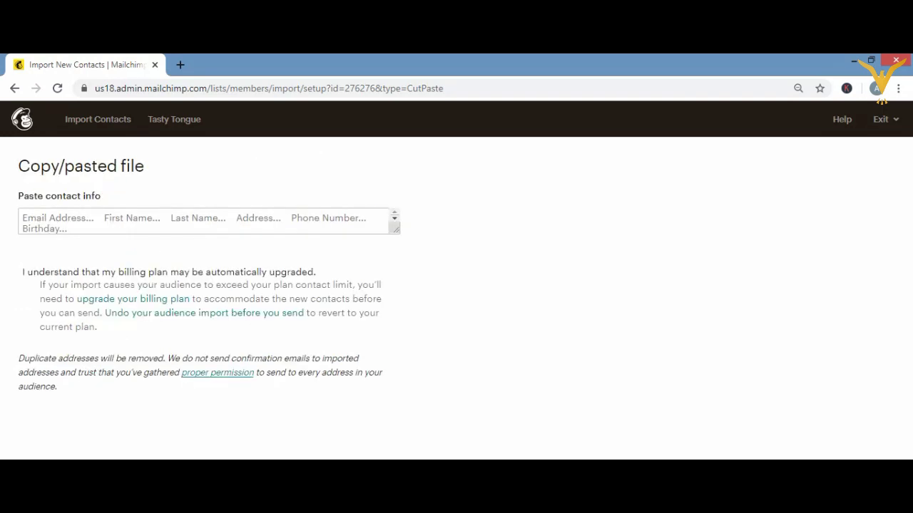
- Expand the paste box, then bring up the Excel workbook holding the email, first and last contact data
right_click(737, 456)
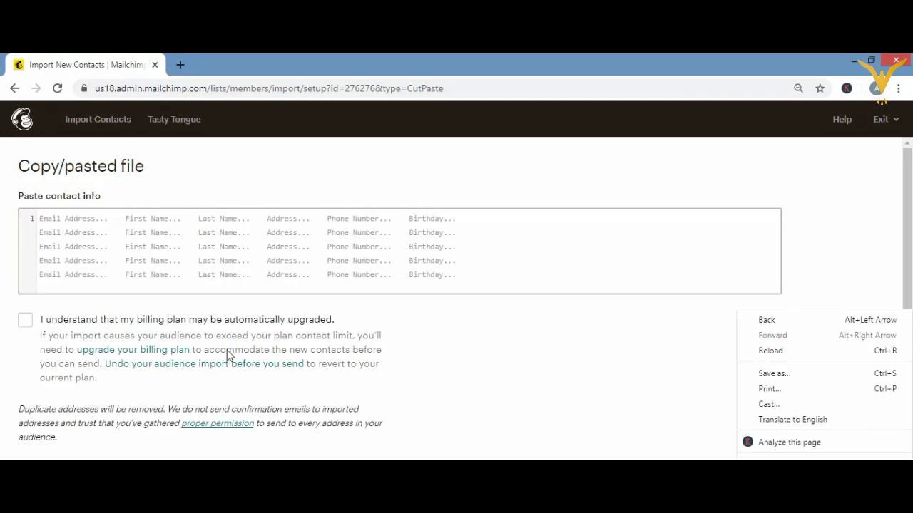
click(397, 309)
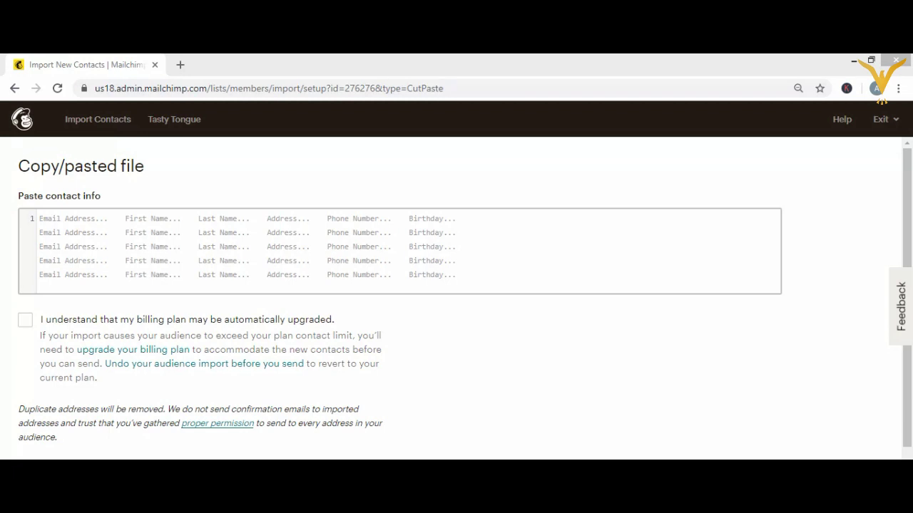
key(alt+Tab)
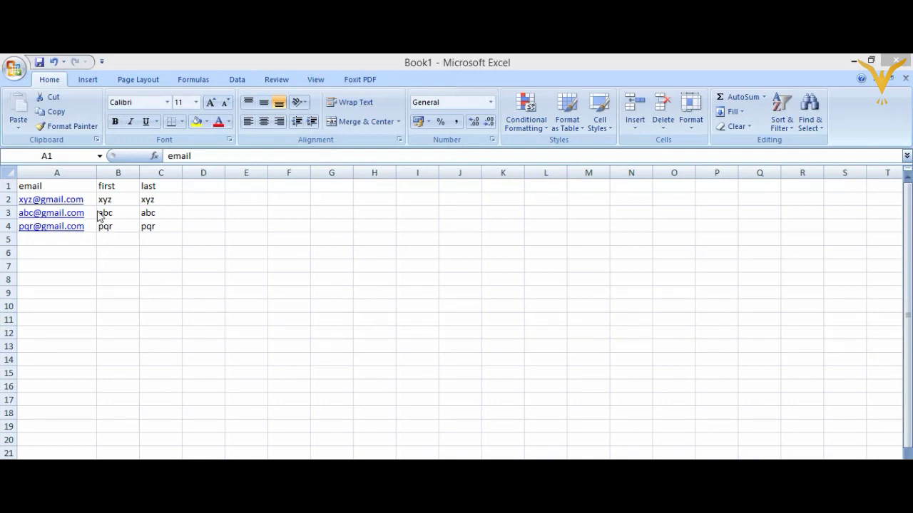
- Copy the Excel contact table A1:C4 and return to the Mailchimp paste page
click(82, 186)
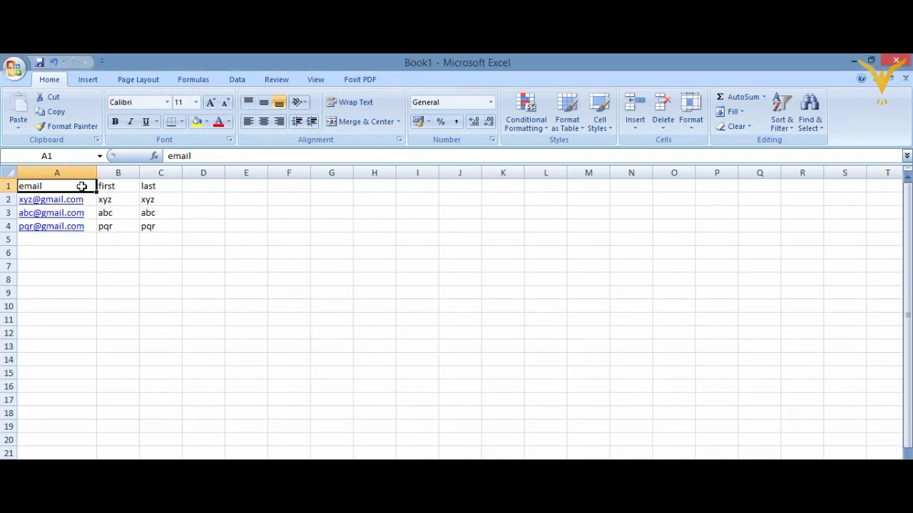
key(ctrl+a)
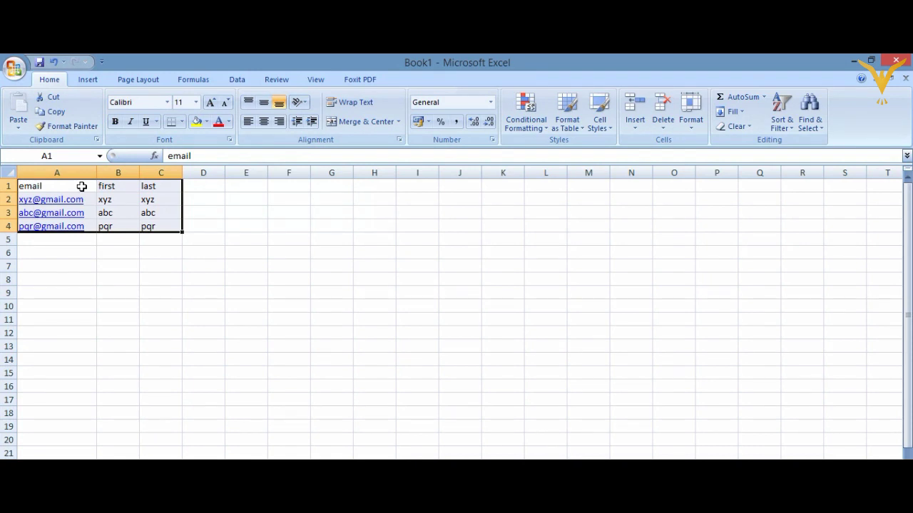
key(ctrl+c)
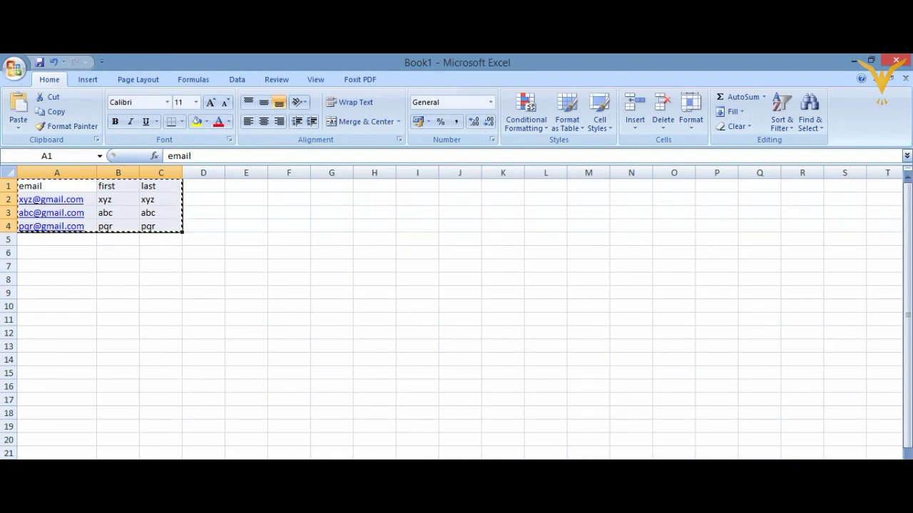
key(alt+Tab)
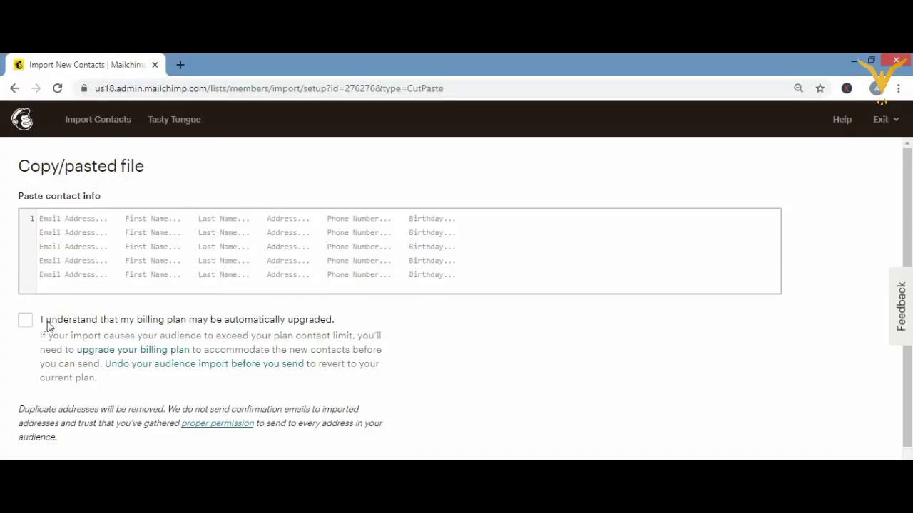
- Paste the three contacts, space the first and last columns into line, and acknowledge the billing-plan upgrade
click(117, 244)
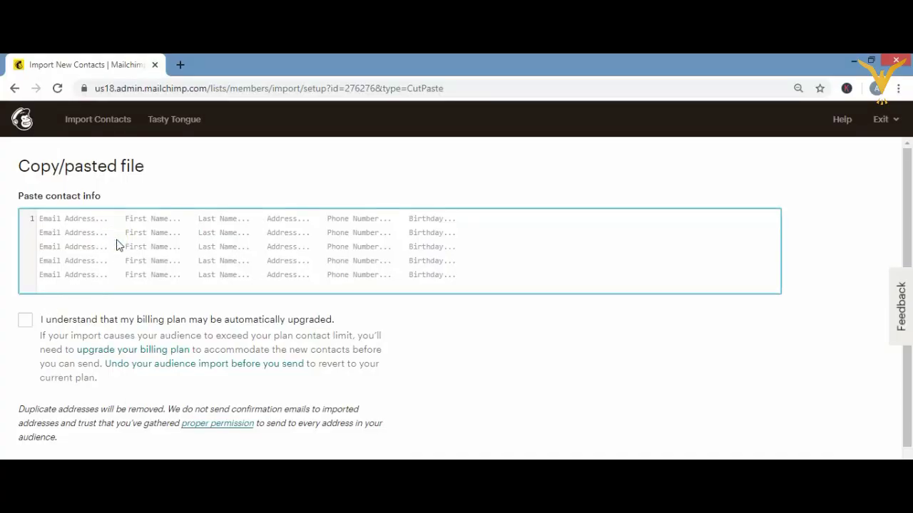
key(ctrl+v)
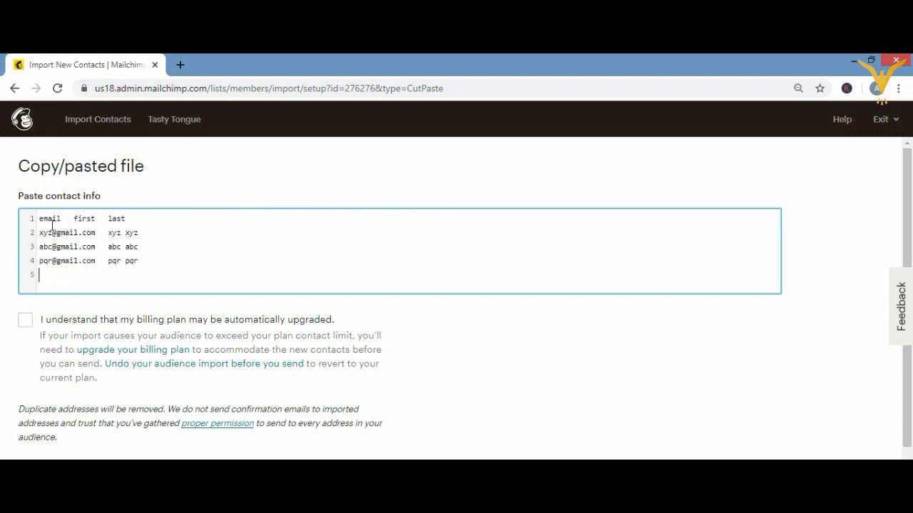
click(74, 218)
click(124, 230)
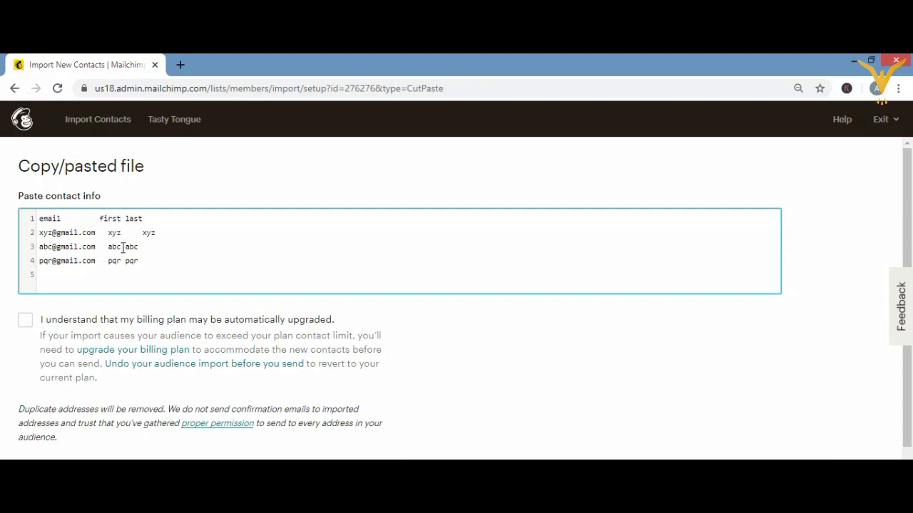
click(123, 246)
click(123, 260)
click(125, 218)
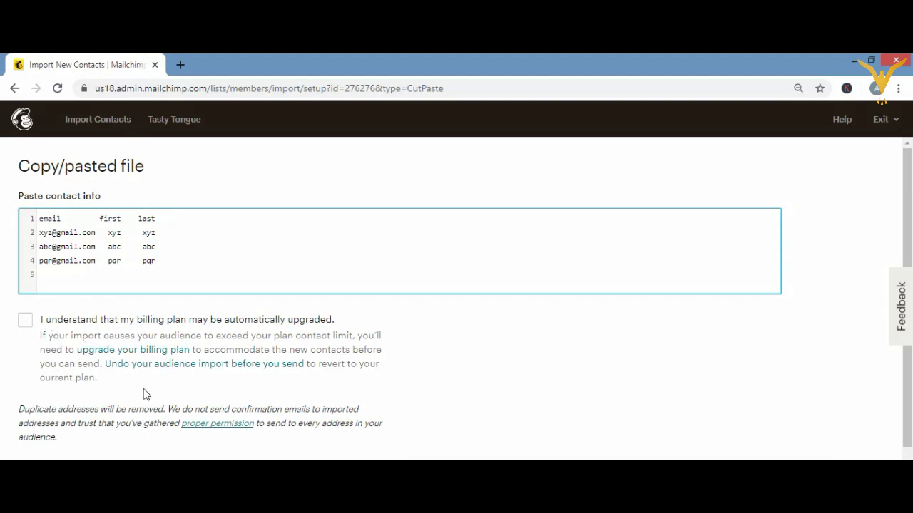
click(24, 325)
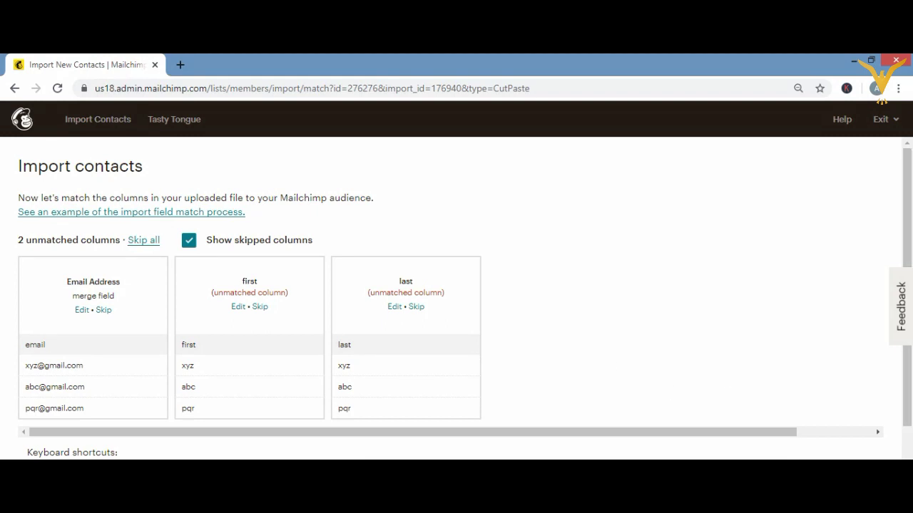
- Match the email column to Email Address and skip importing the first and last columns
scroll(717, 373, down, 2)
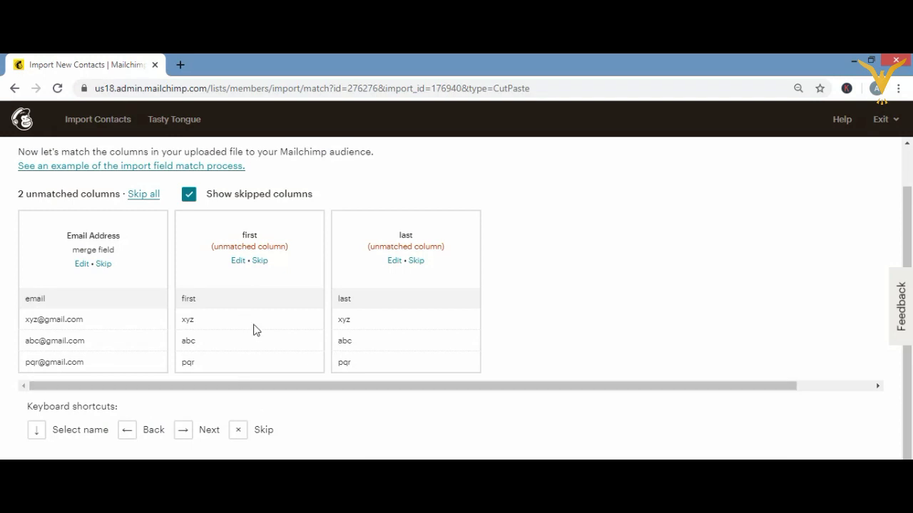
click(244, 292)
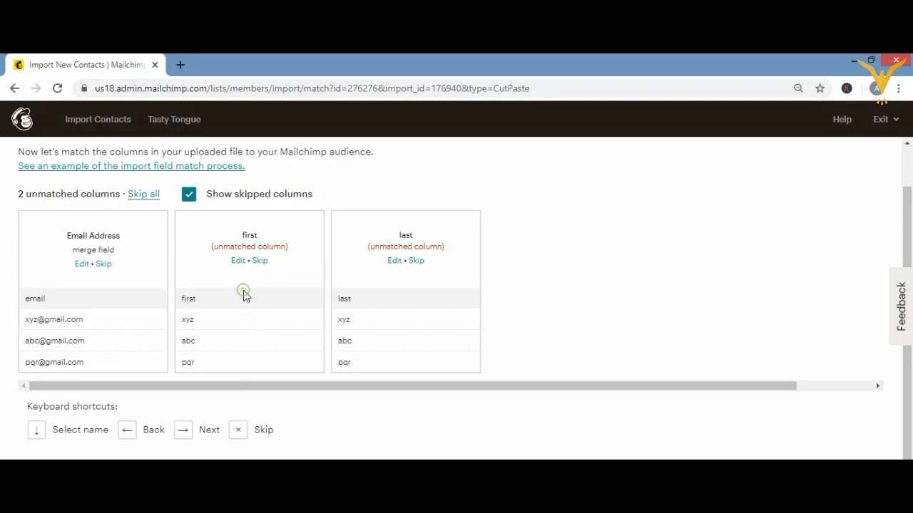
click(199, 296)
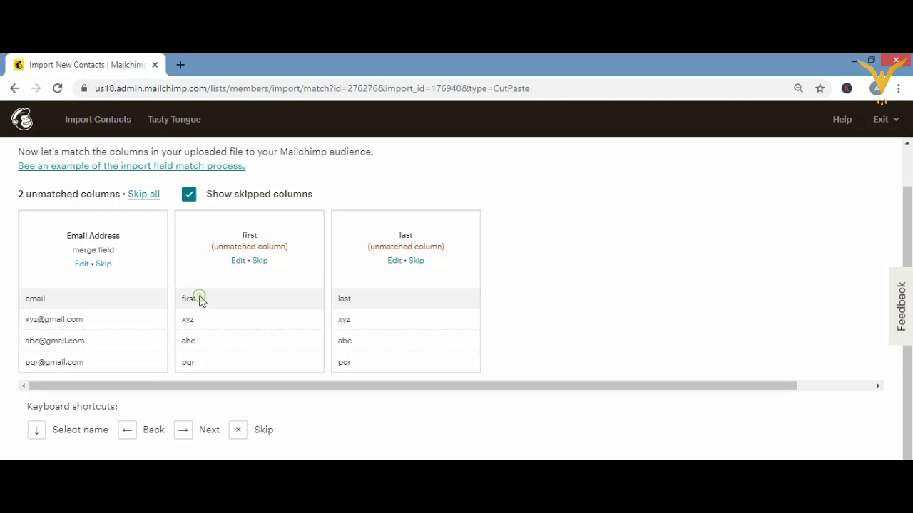
click(82, 269)
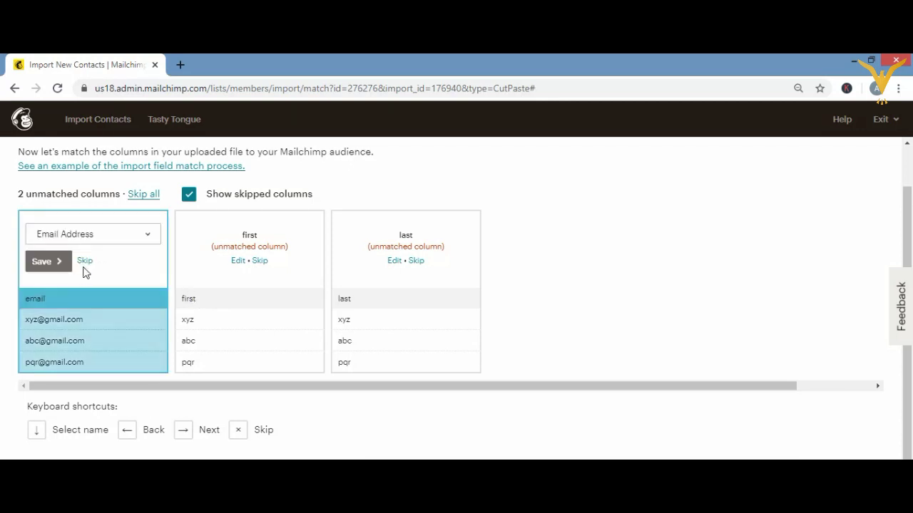
click(45, 260)
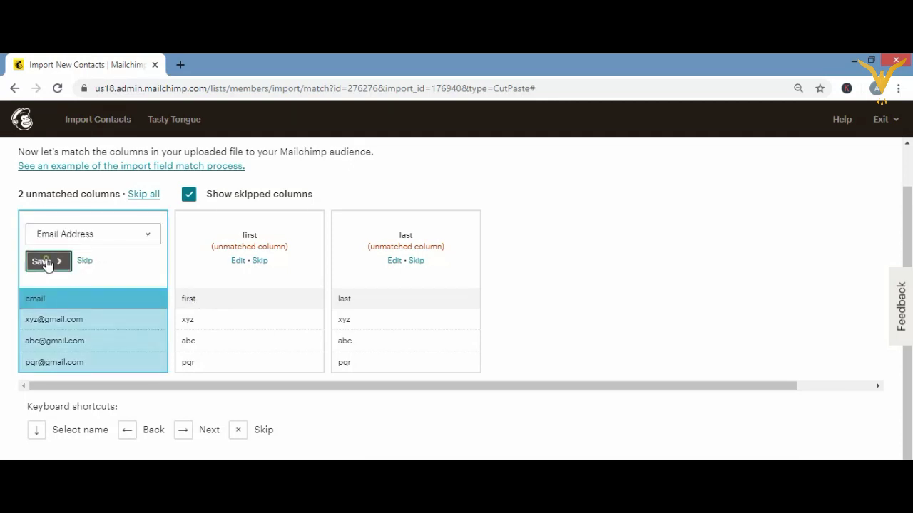
click(254, 264)
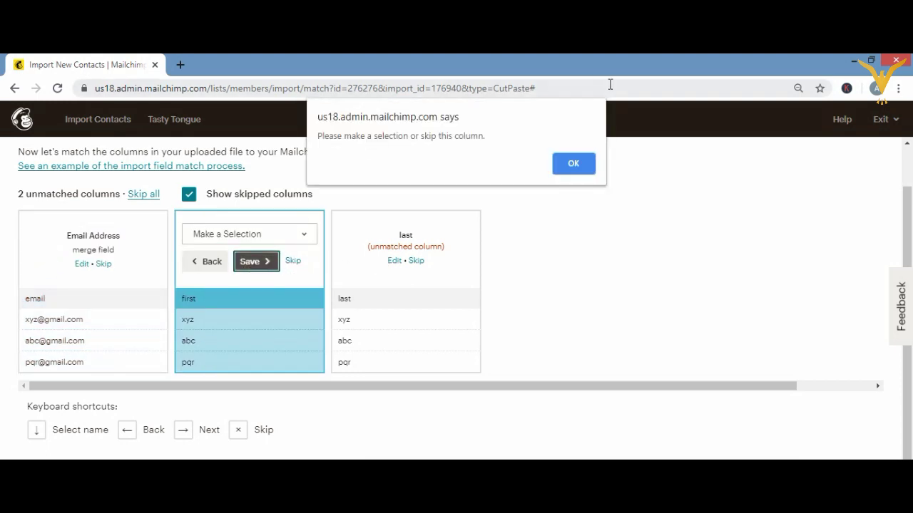
click(572, 165)
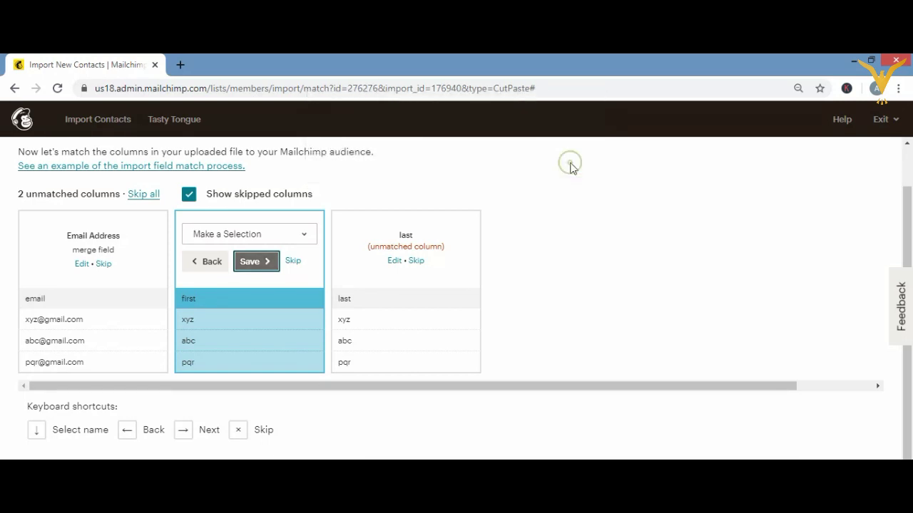
click(293, 262)
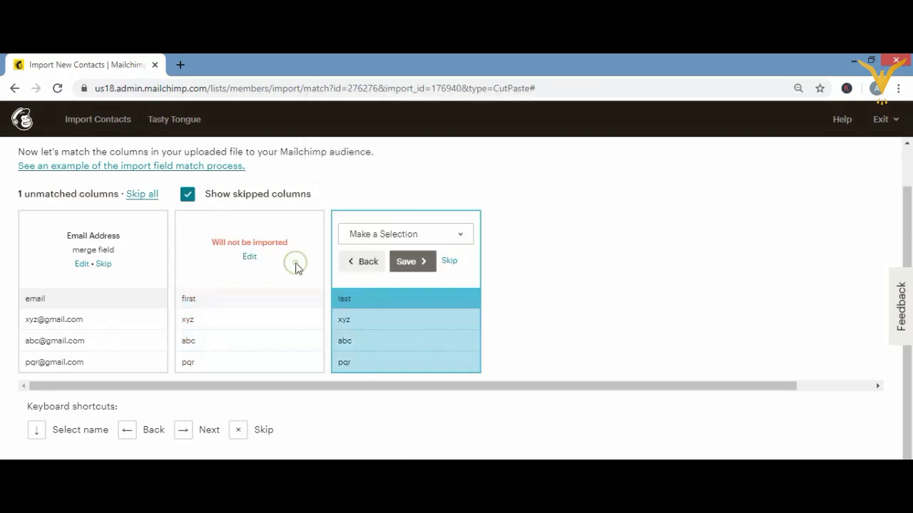
click(449, 262)
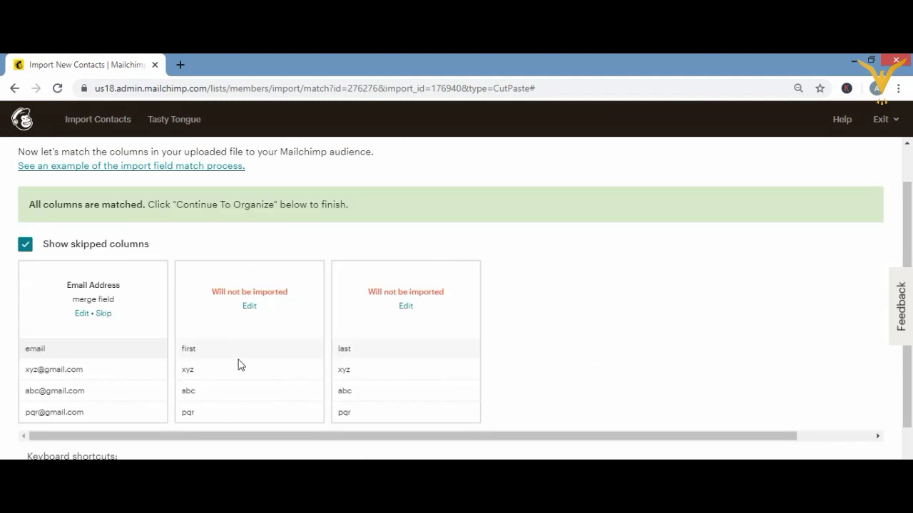
- Retry saving a mapping for the first column, dismissing the repeated make-a-selection warnings
click(249, 308)
click(258, 263)
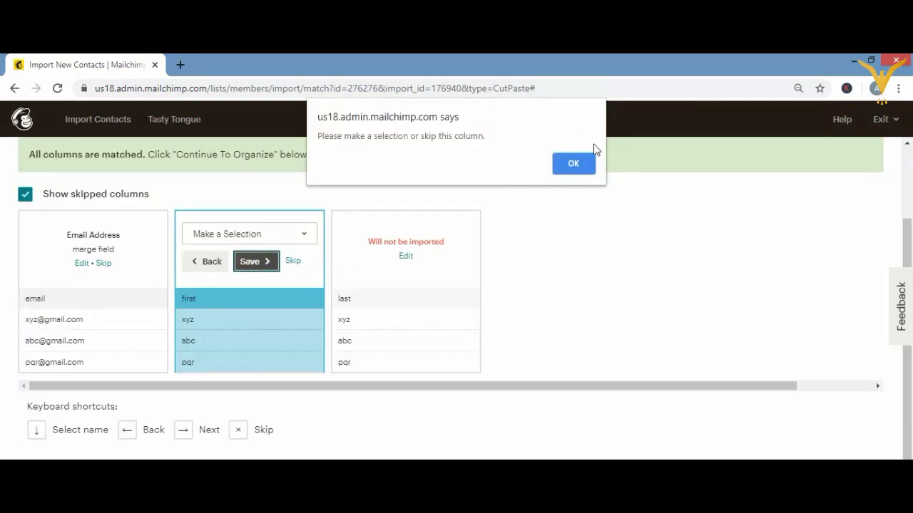
click(574, 164)
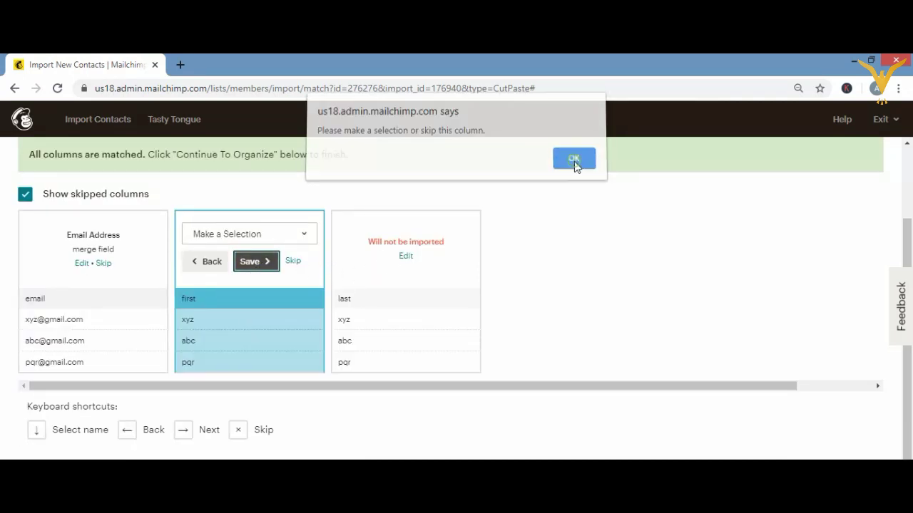
click(255, 263)
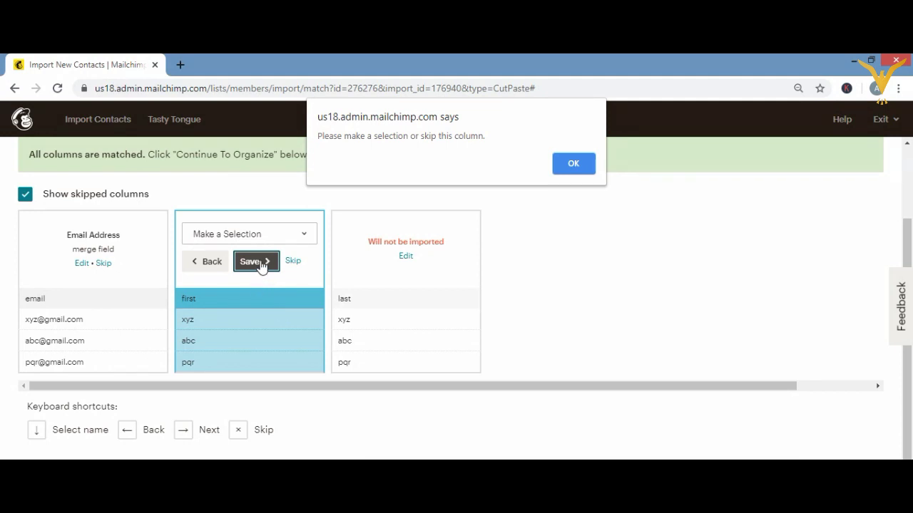
click(574, 161)
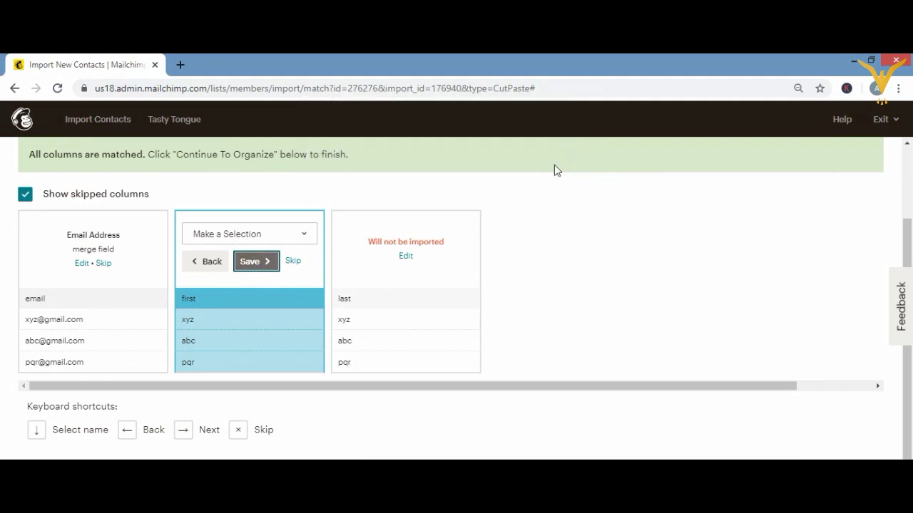
click(377, 305)
click(370, 300)
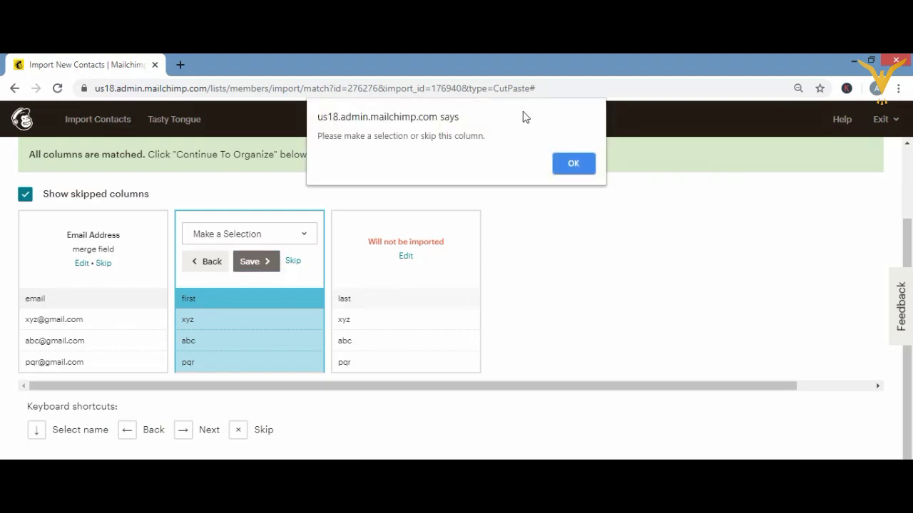
click(557, 164)
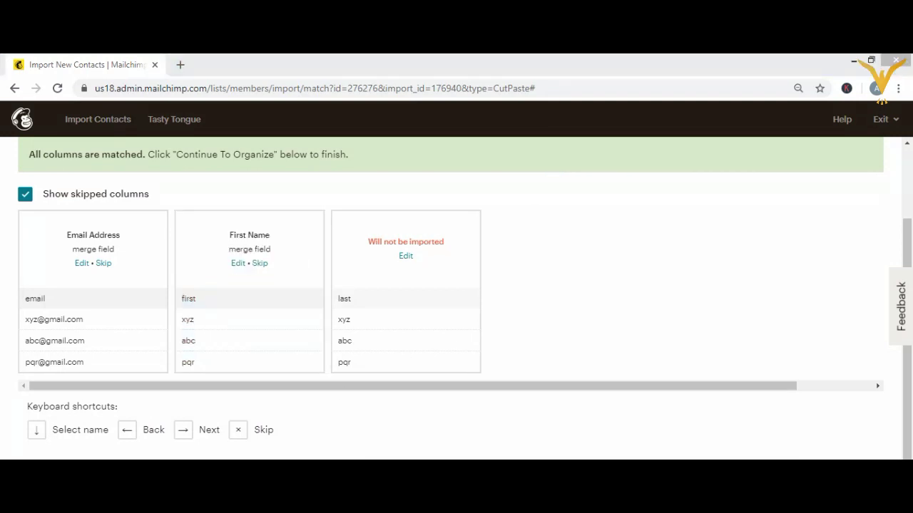
- Map the last column to Last Name and proceed to organizing the imported contacts
click(404, 257)
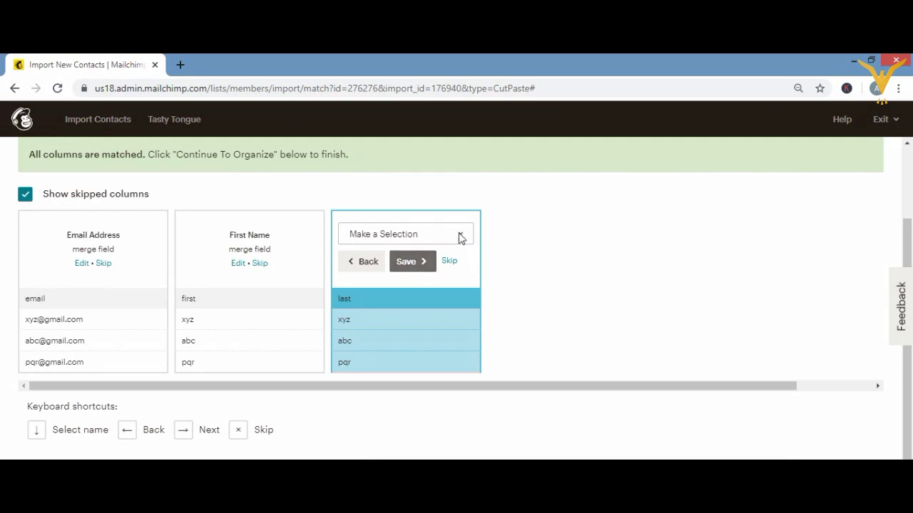
click(460, 235)
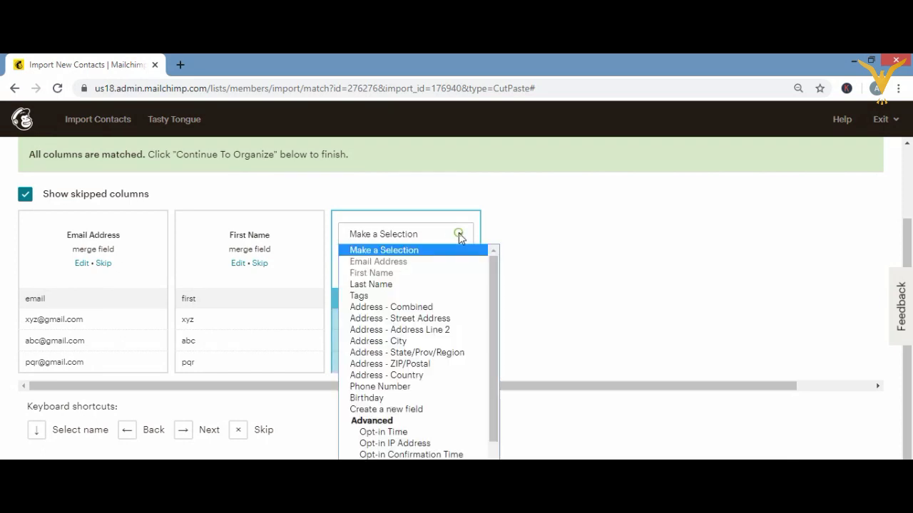
click(388, 285)
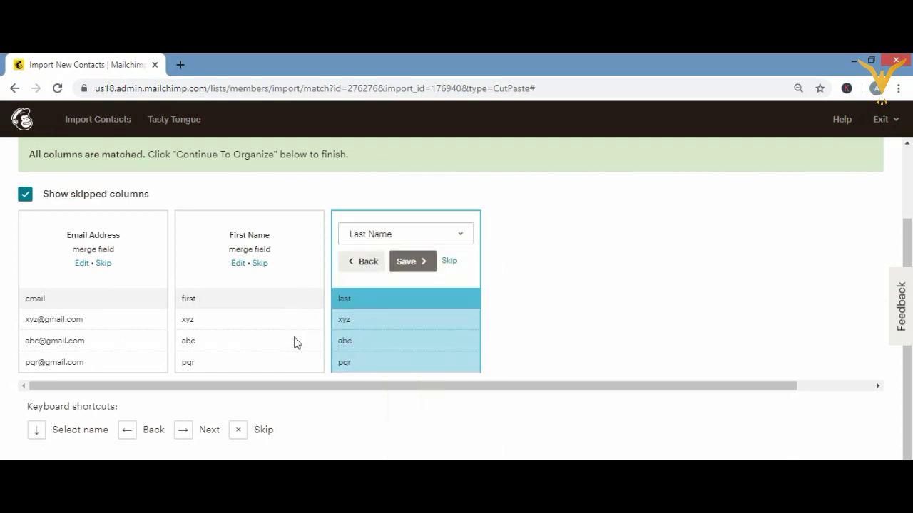
click(409, 263)
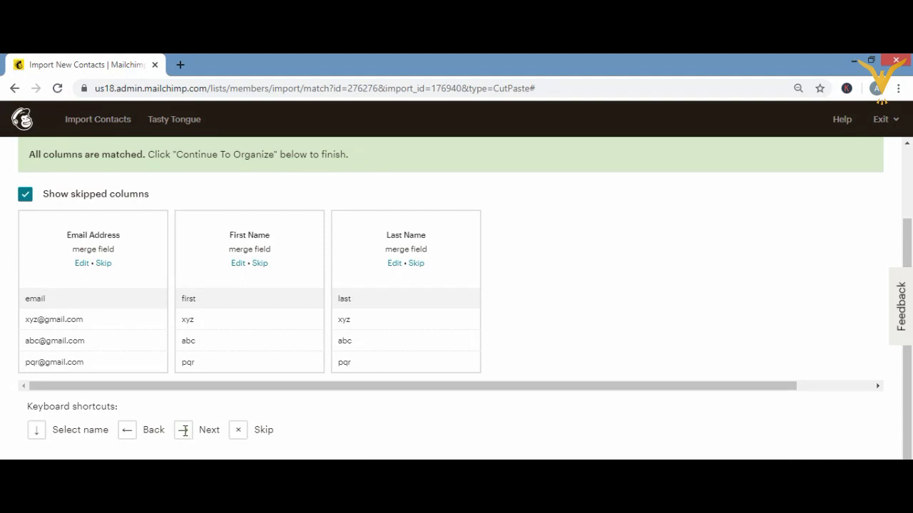
key(Right)
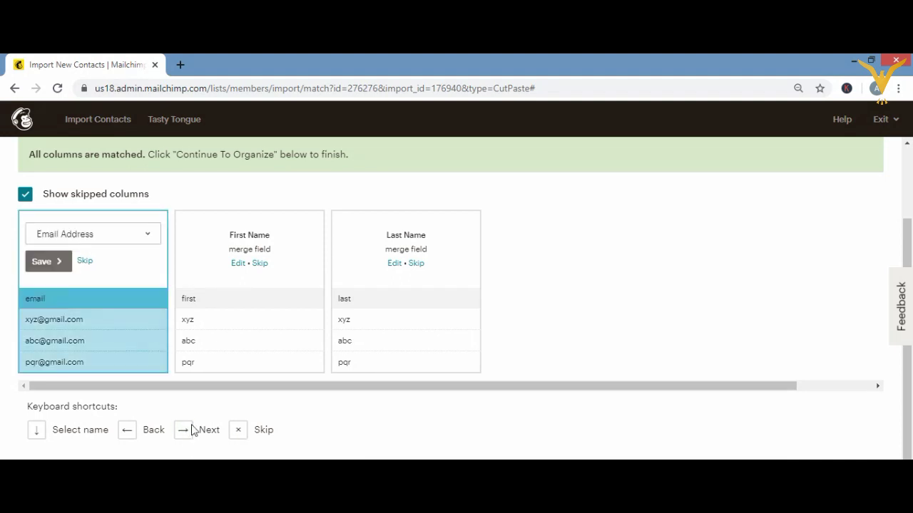
key(Right)
key(Right)
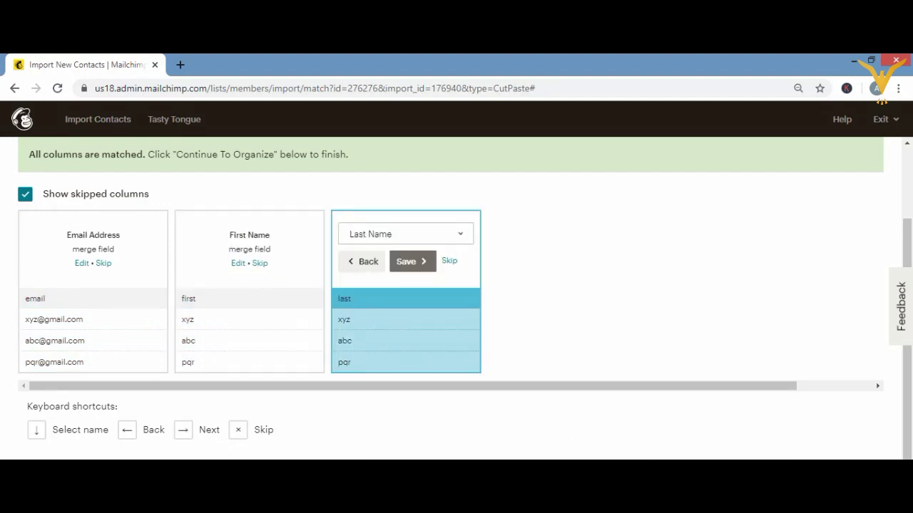
key(Right)
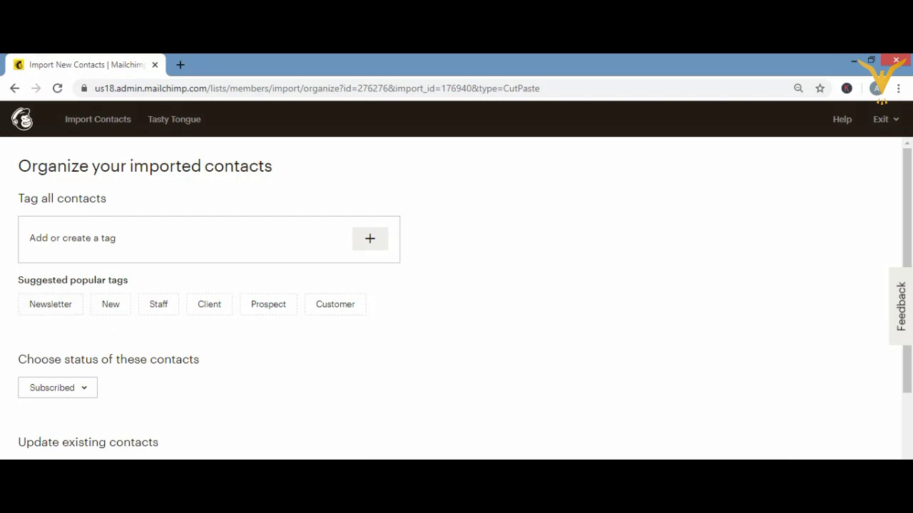
- Enable 'Update existing contacts' and set the imported contacts' status to Non-Subscribed
scroll(456, 299, down, 2)
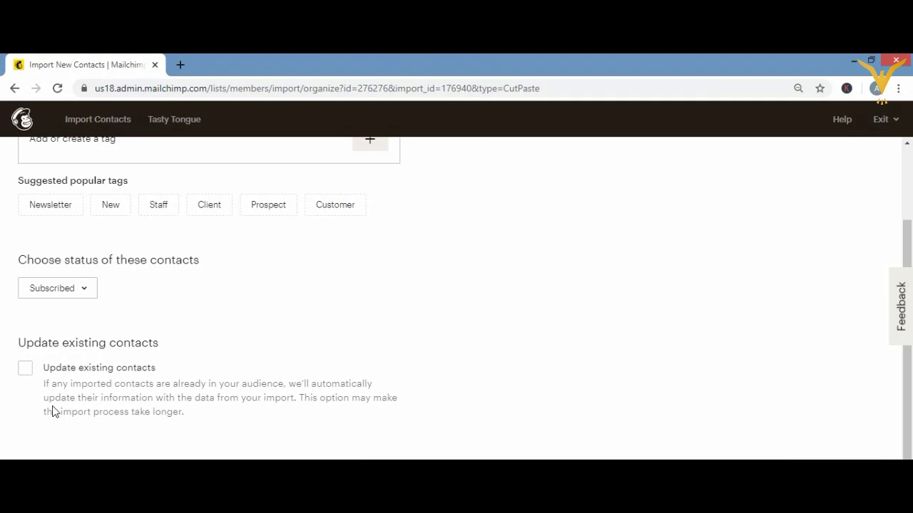
click(25, 369)
click(87, 289)
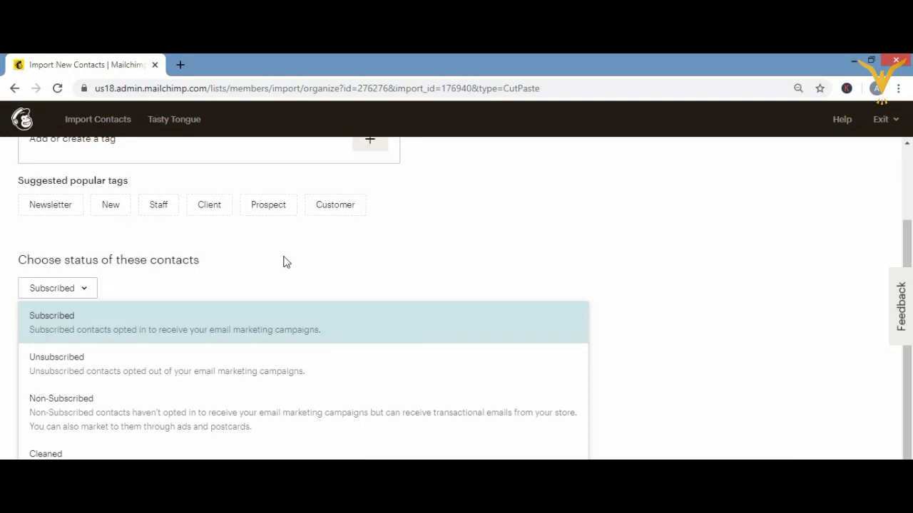
key(Escape)
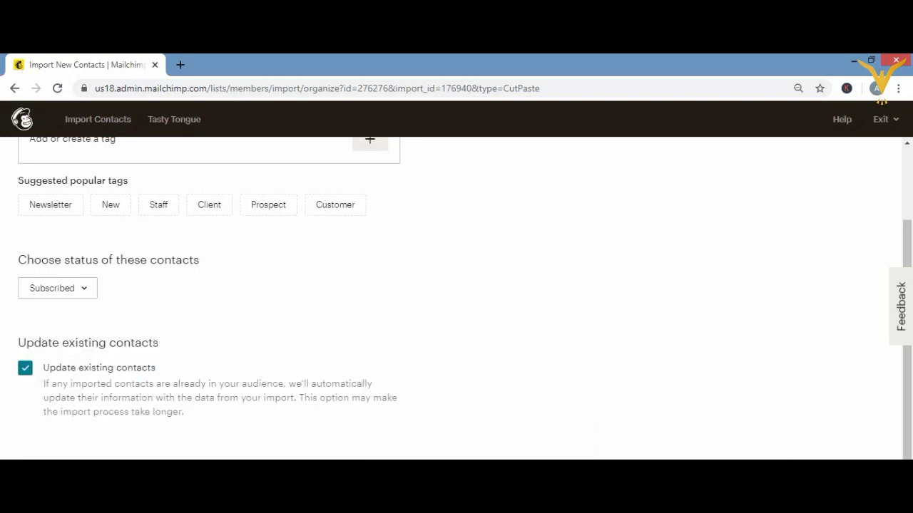
click(51, 296)
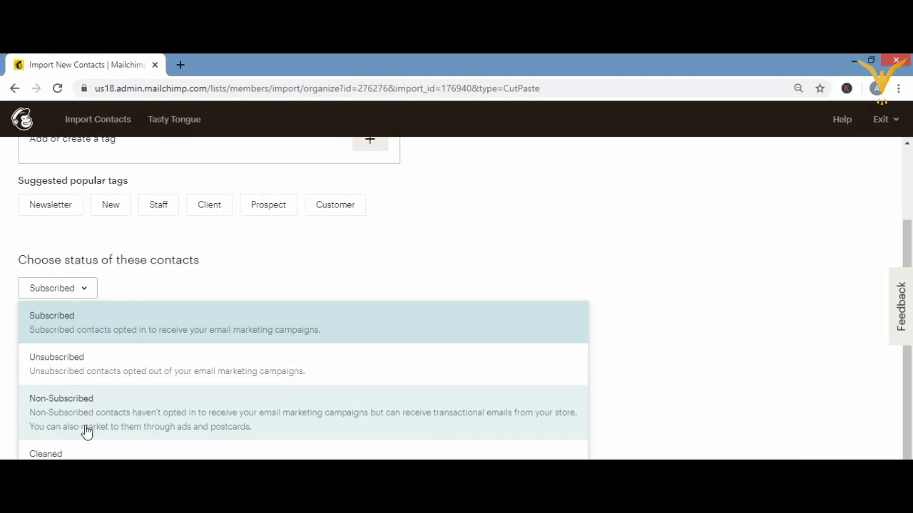
click(161, 427)
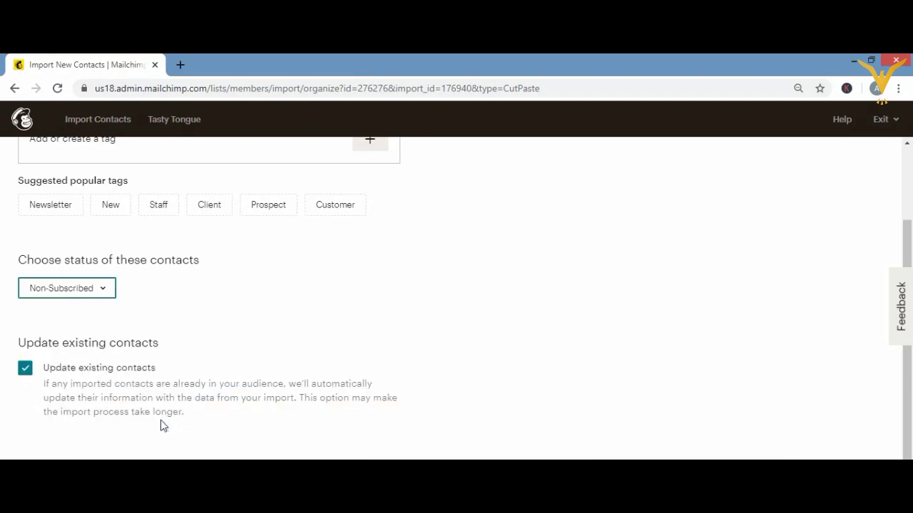
- Change the contact status back to Subscribed and continue to the import review page
click(79, 289)
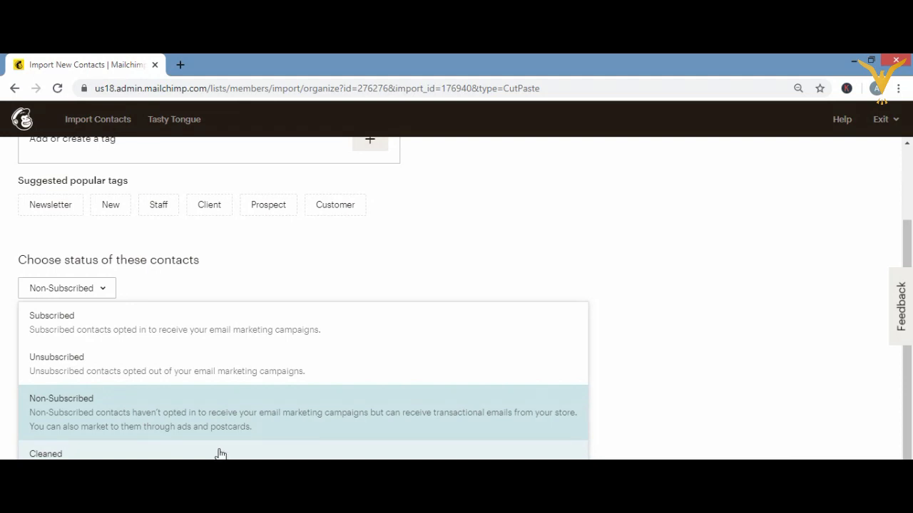
click(267, 321)
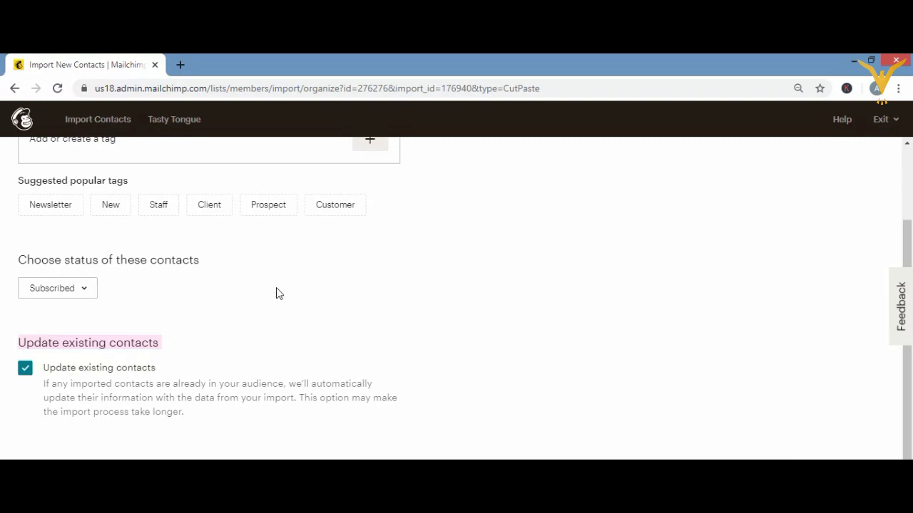
click(276, 288)
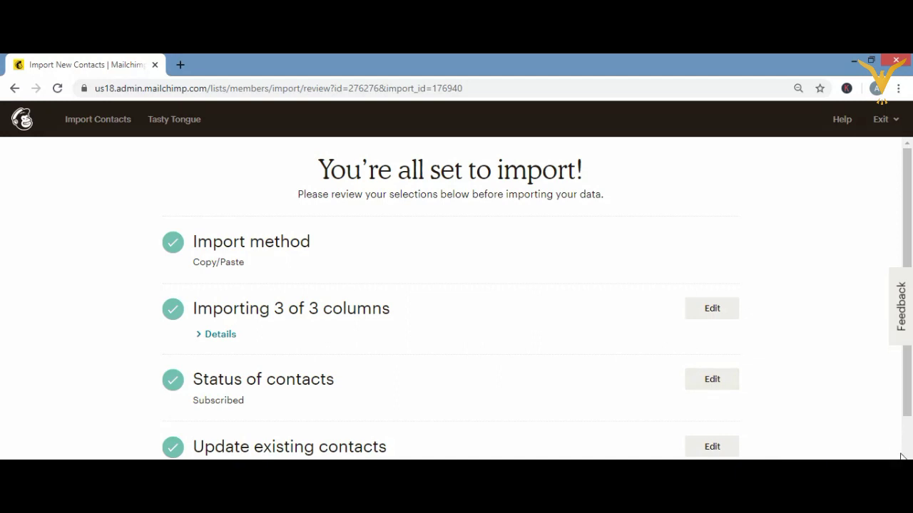
- Scroll down the import review page to reach Complete Import
scroll(536, 300, down, 2)
scroll(536, 300, down, 2)
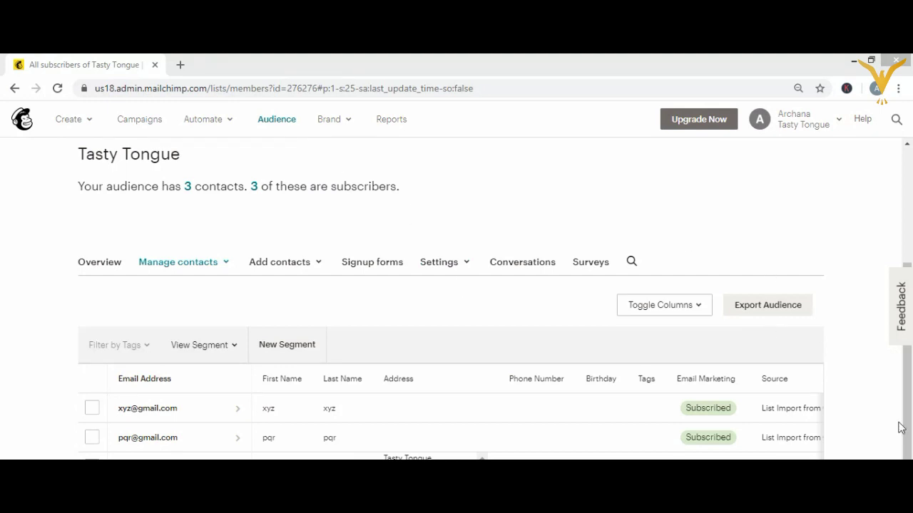
- Check the third contact row, then return to the onboarding dashboard showing setup finished
scroll(906, 186, down, 2)
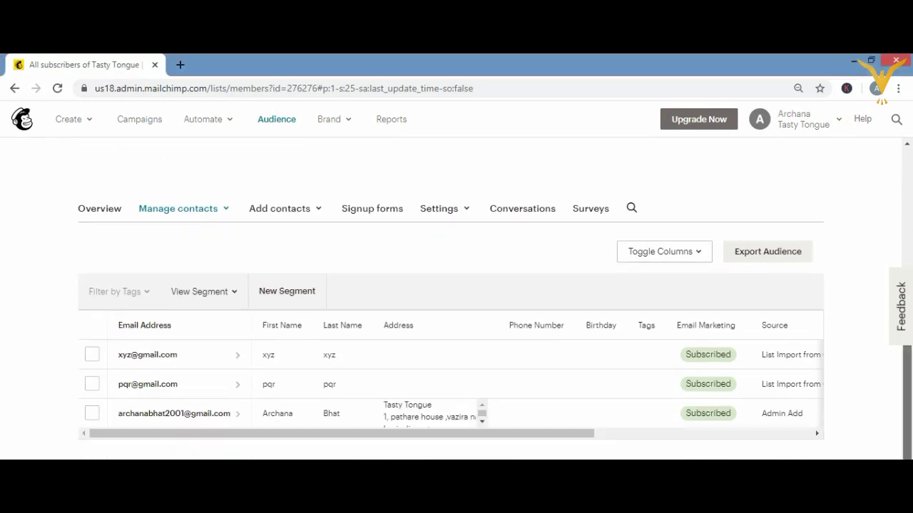
click(907, 144)
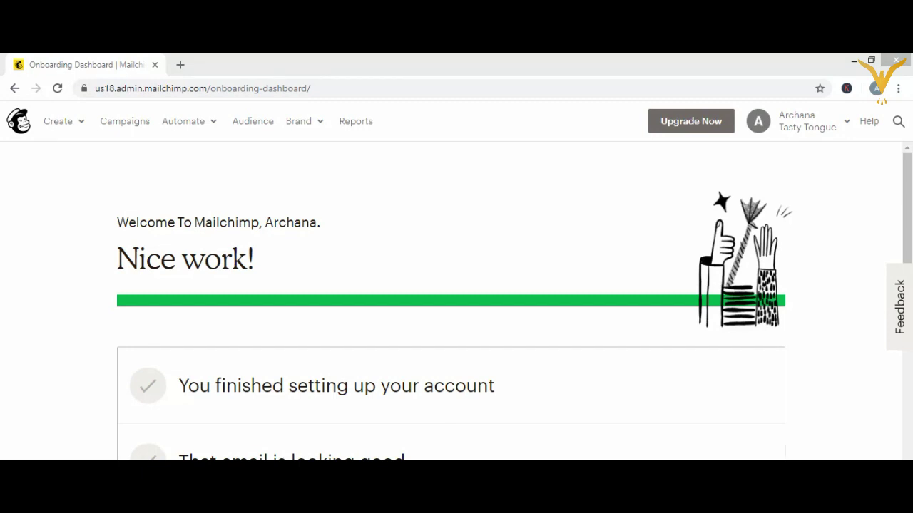
- Open the Tasty Tongue contacts list from Audience's Manage Audience options
click(253, 122)
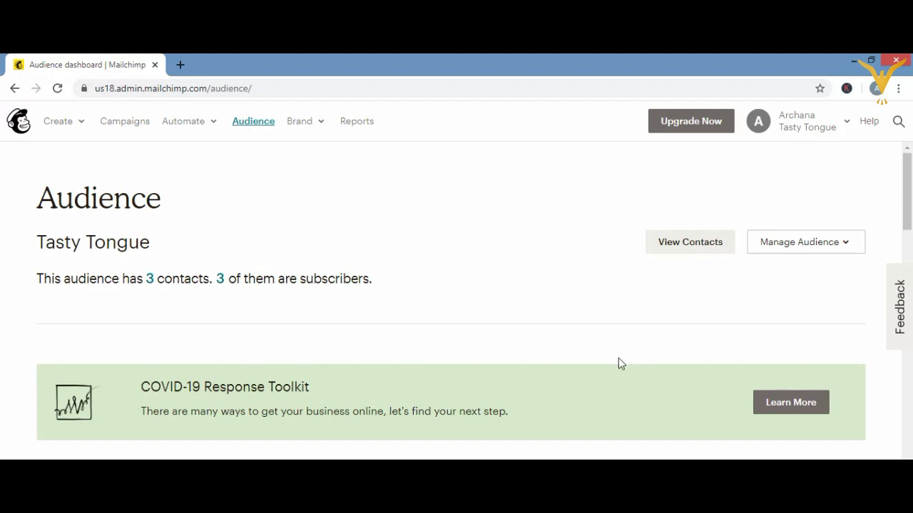
click(808, 246)
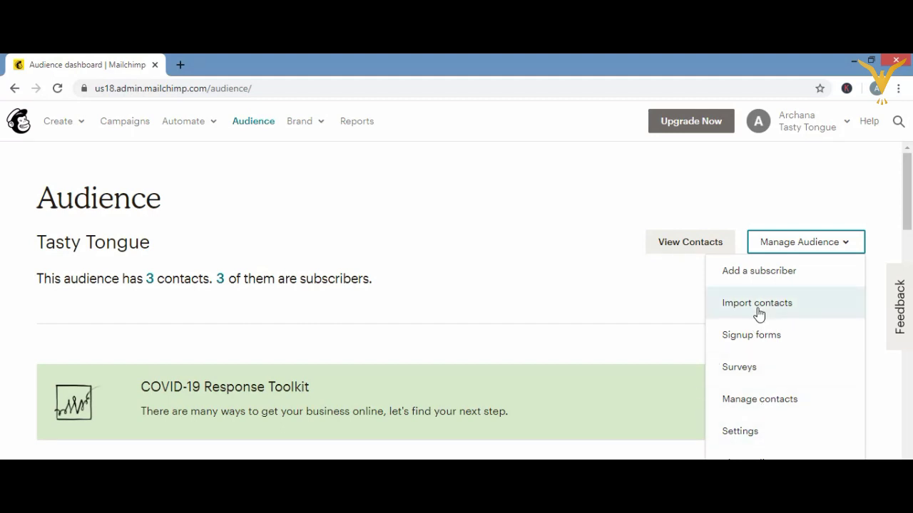
click(722, 241)
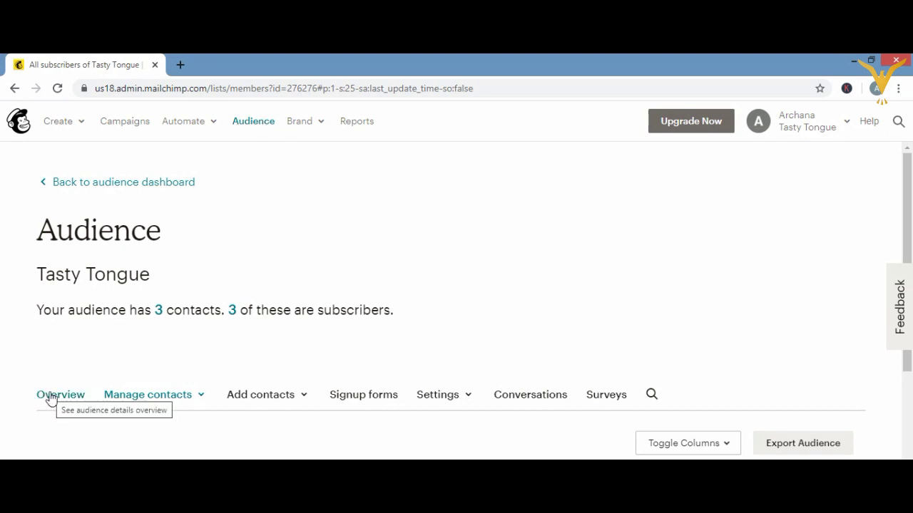
- Review the Tasty Tongue overview: 3 subscribed, 0 unsubscribed or cleaned, plus the growth chart
click(51, 397)
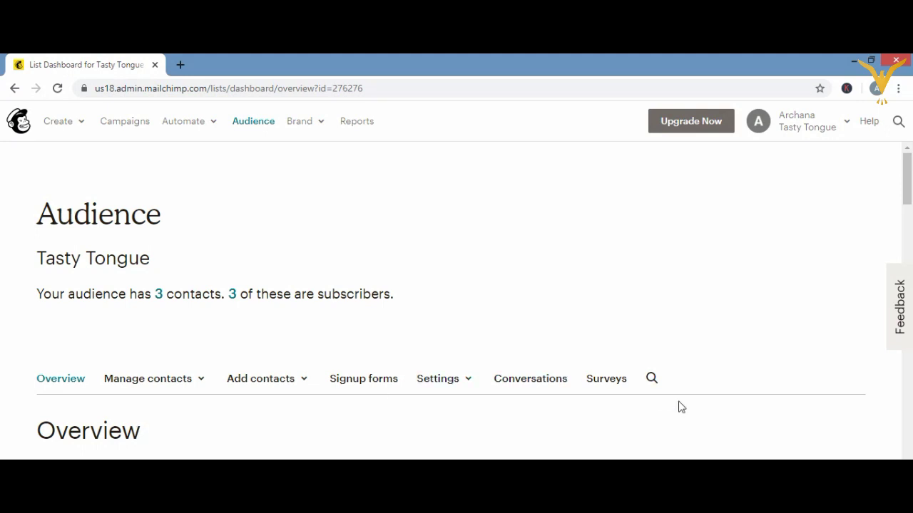
scroll(457, 306, down, 2)
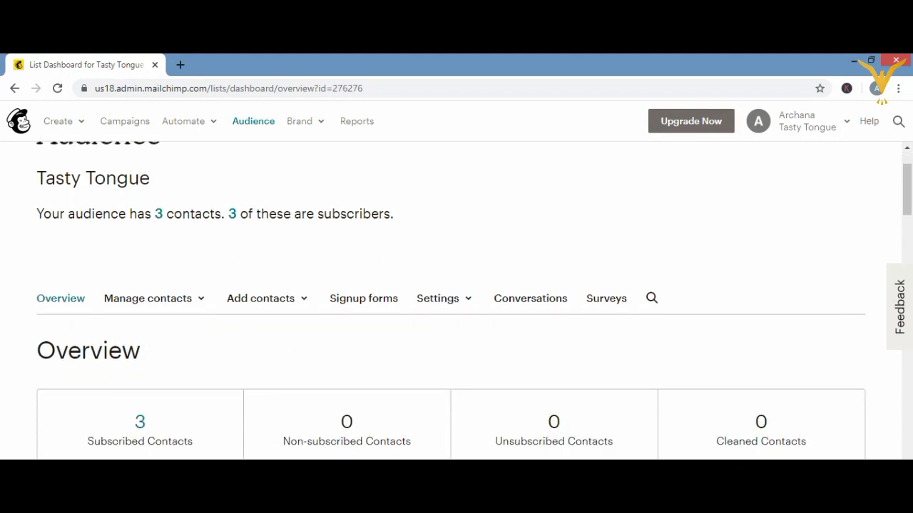
scroll(456, 299, down, 3)
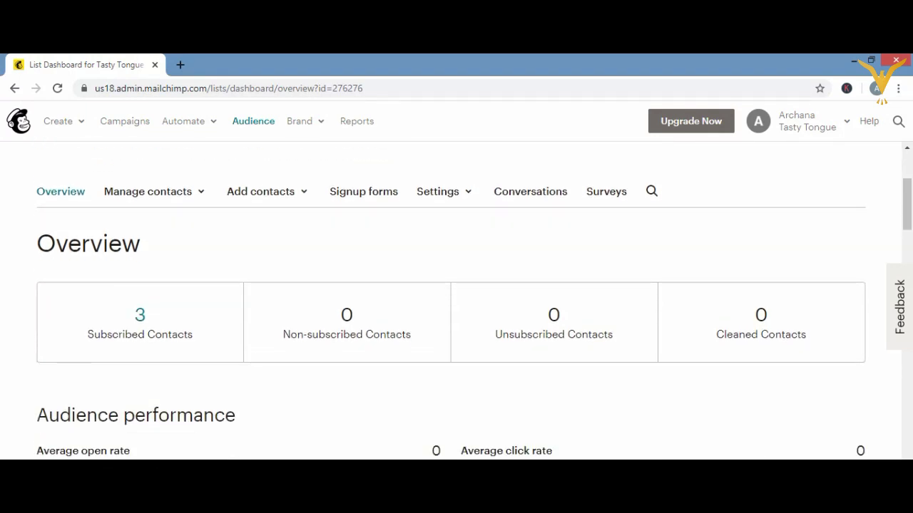
key(super+c)
click(503, 435)
scroll(473, 306, down, 3)
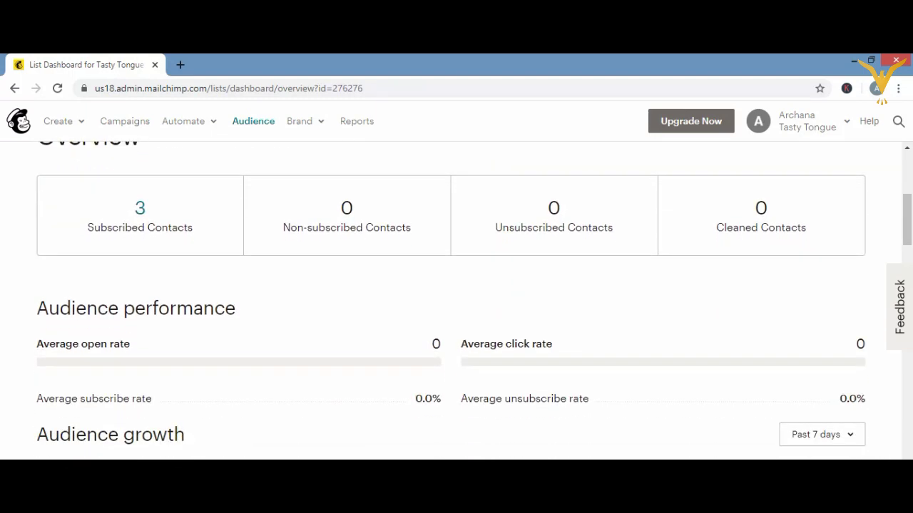
scroll(474, 305, down, 1)
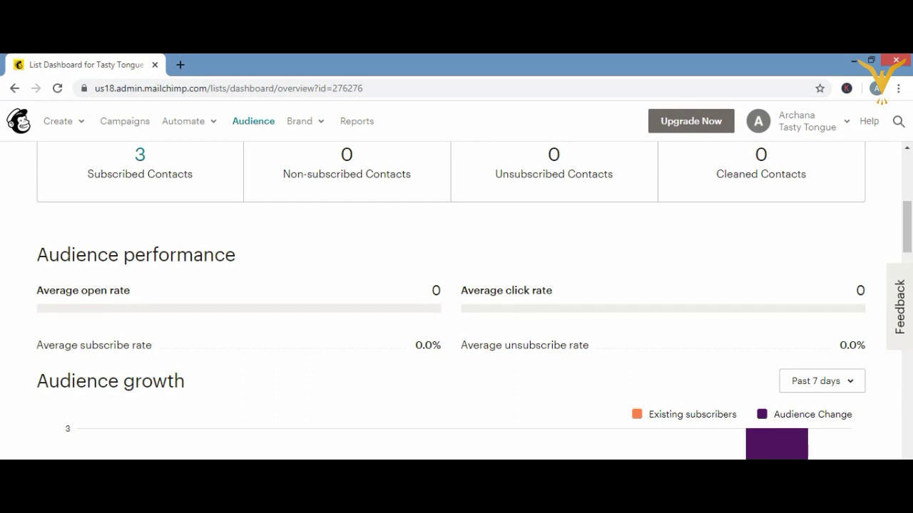
- Scroll the Mailchimp dashboard and check the time-range choices for audience growth
scroll(507, 210, down, 1)
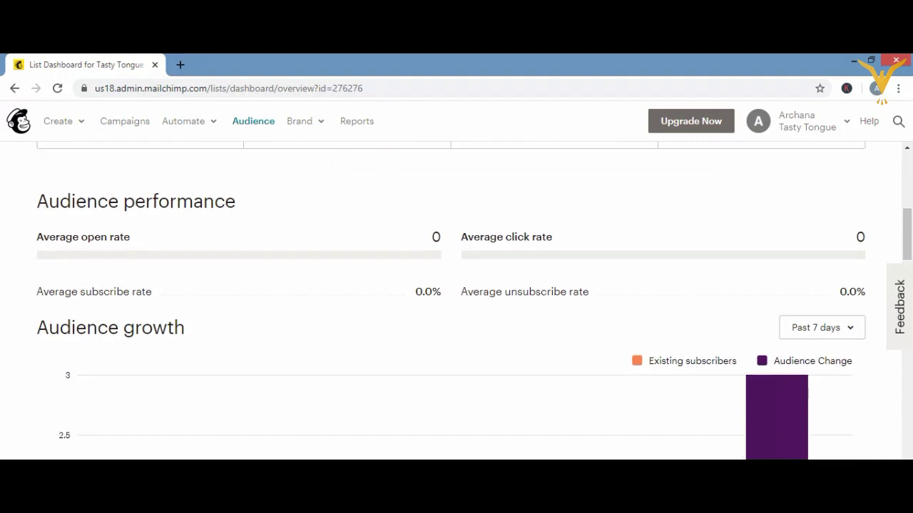
click(908, 177)
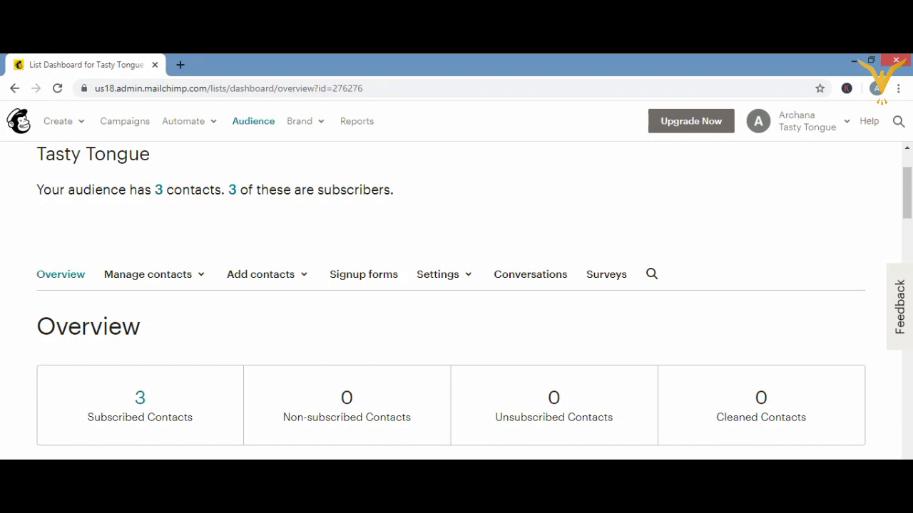
scroll(457, 299, down, 3)
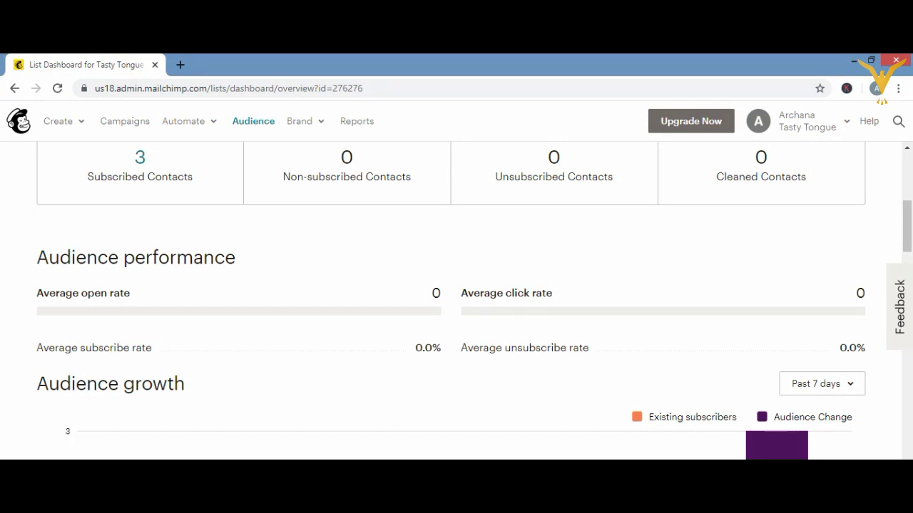
scroll(456, 300, down, 3)
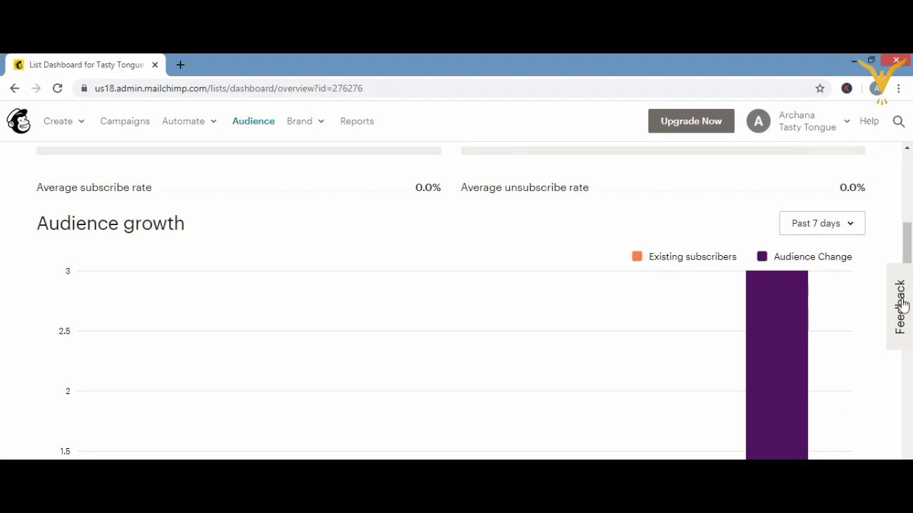
click(848, 226)
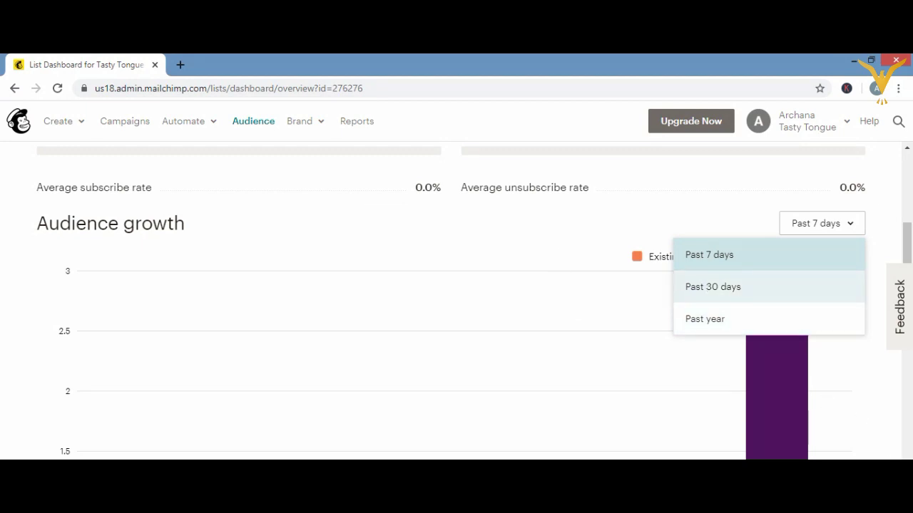
scroll(456, 299, down, 2)
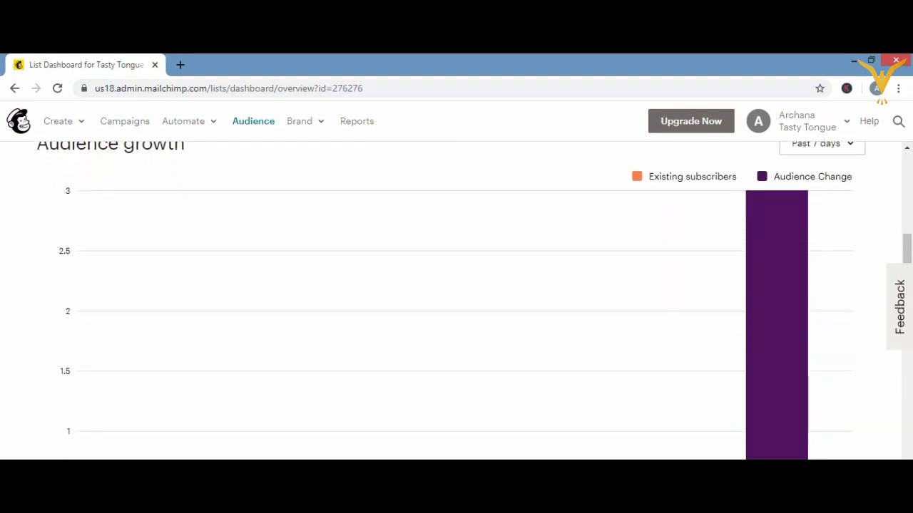
scroll(474, 285, down, 1)
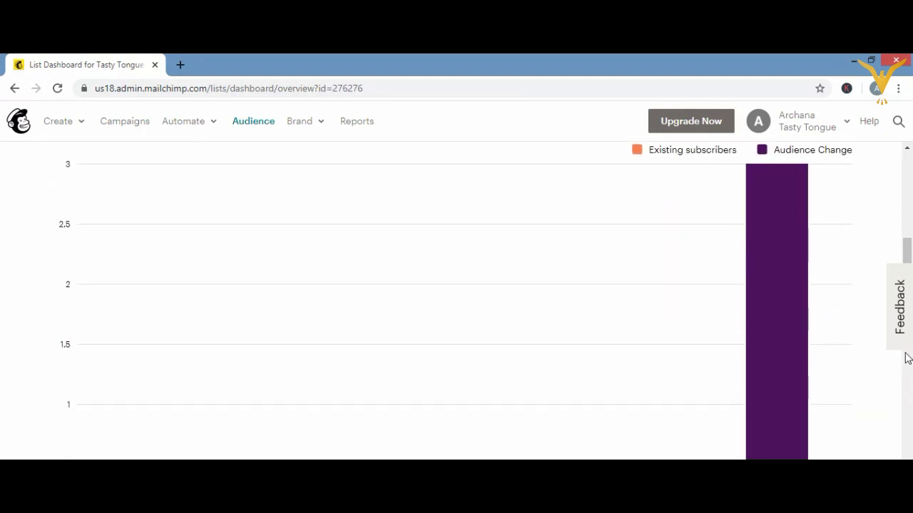
scroll(907, 164, up, 5)
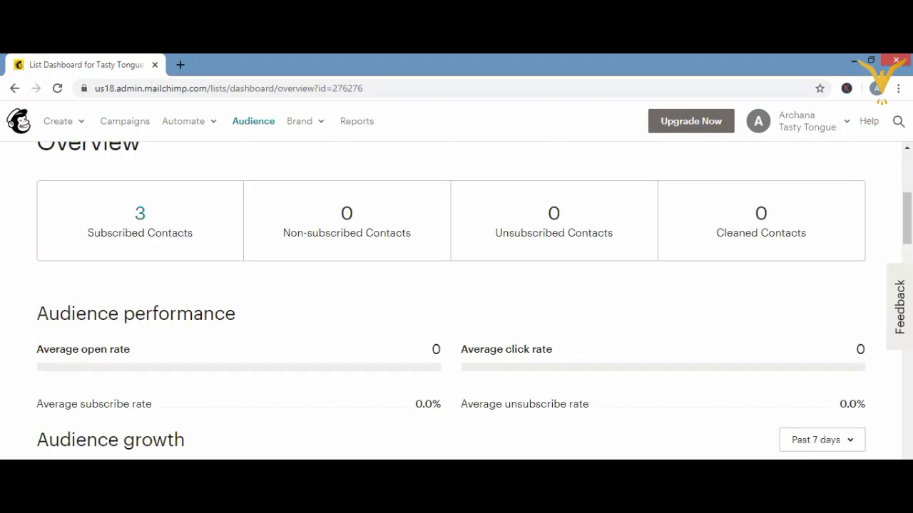
scroll(456, 299, down, 3)
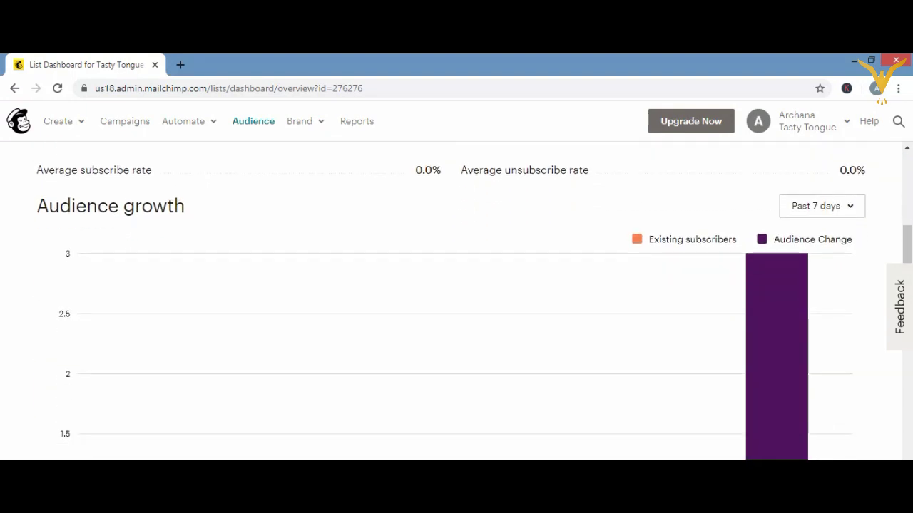
scroll(456, 299, down, 2)
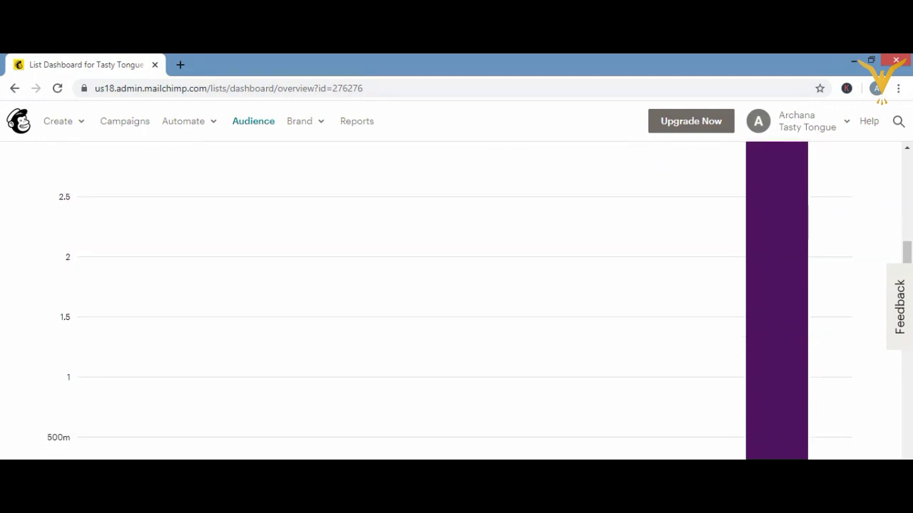
scroll(456, 299, down, 2)
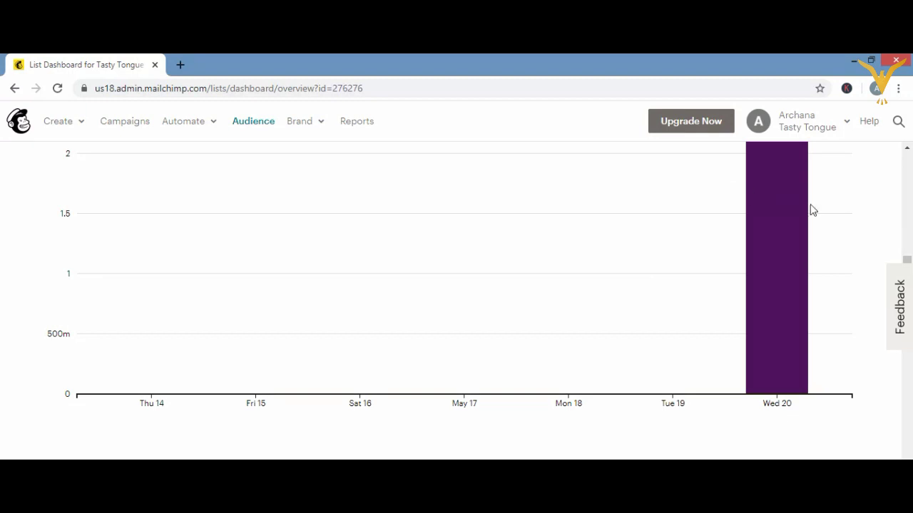
- Scroll further down through the onboarding dashboard's sections
click(906, 147)
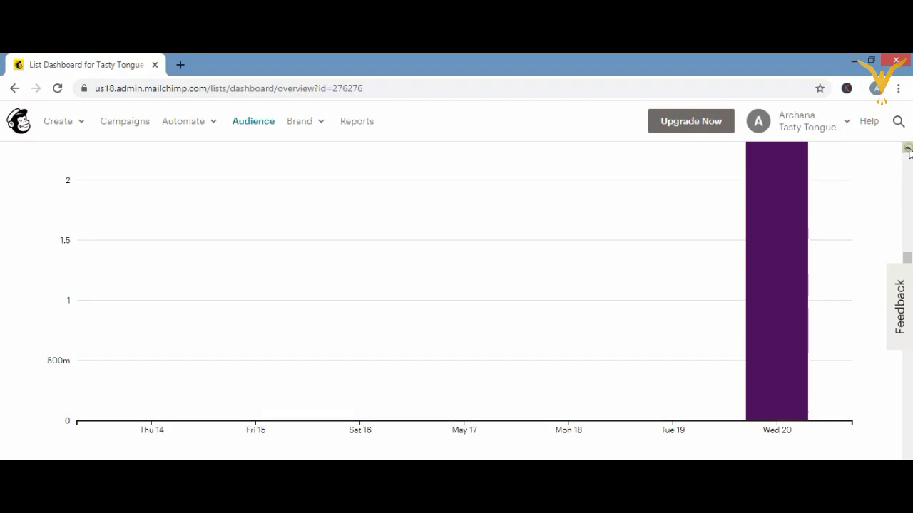
click(906, 147)
click(907, 148)
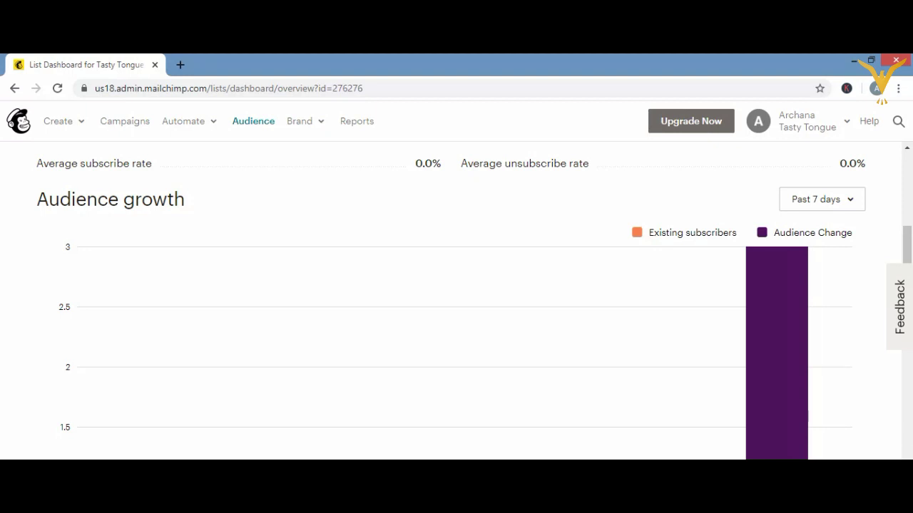
scroll(457, 299, down, 3)
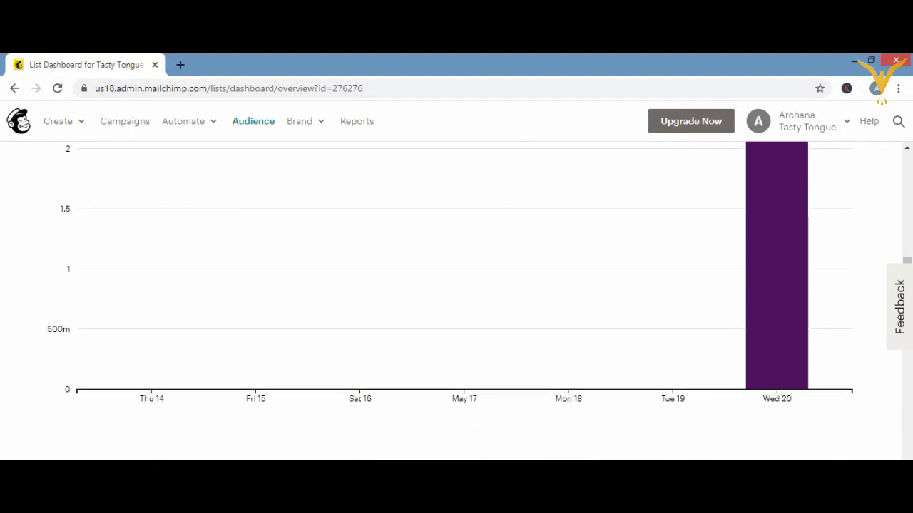
scroll(456, 300, down, 3)
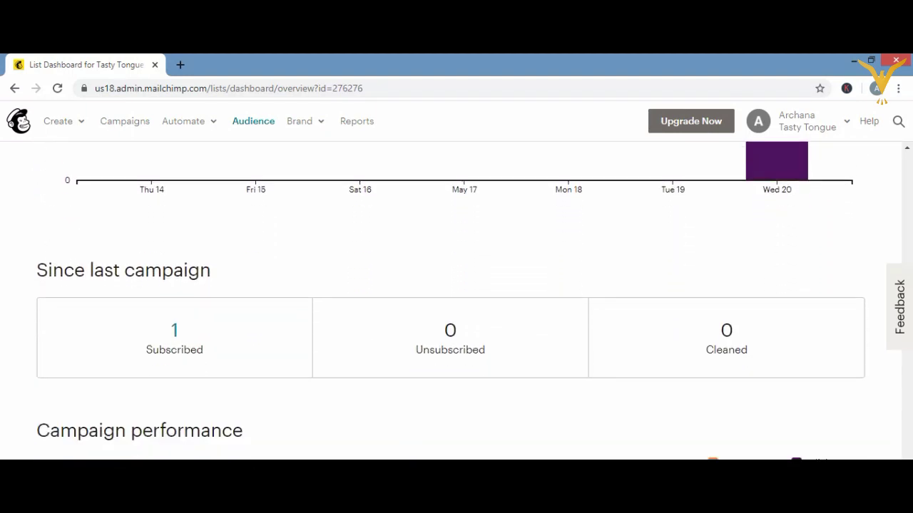
scroll(456, 299, down, 1)
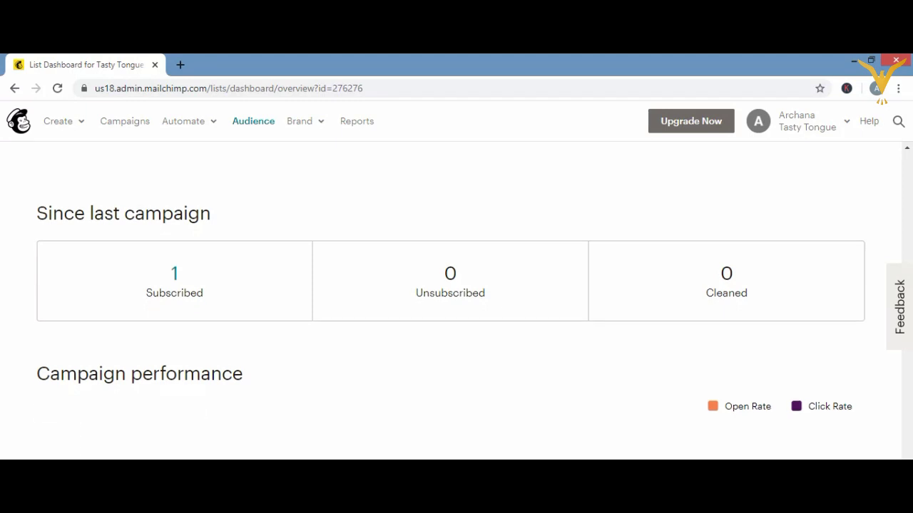
scroll(451, 297, down, 2)
scroll(761, 251, down, 2)
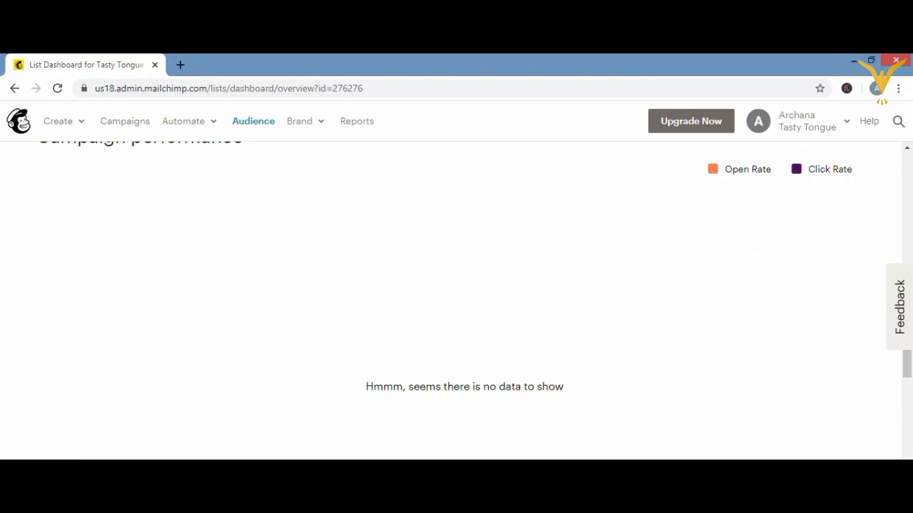
scroll(456, 300, down, 1)
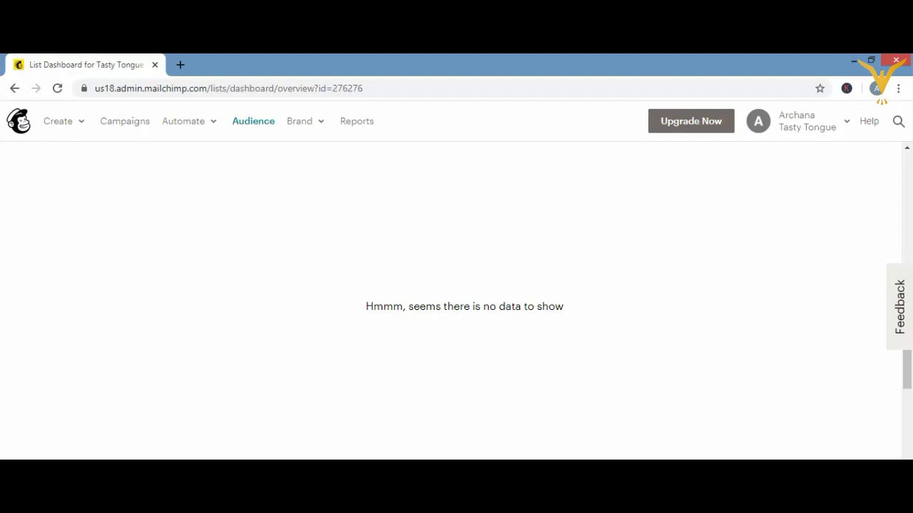
scroll(456, 299, down, 2)
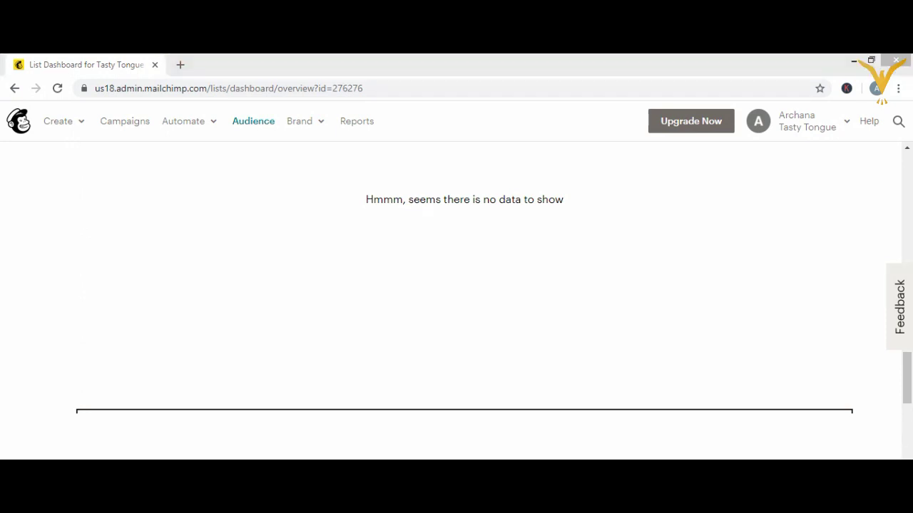
scroll(457, 300, down, 3)
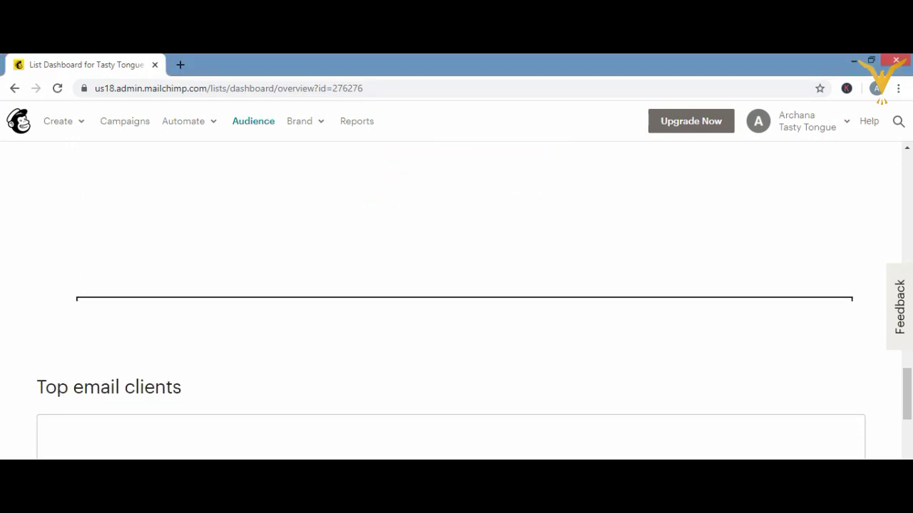
scroll(457, 300, down, 2)
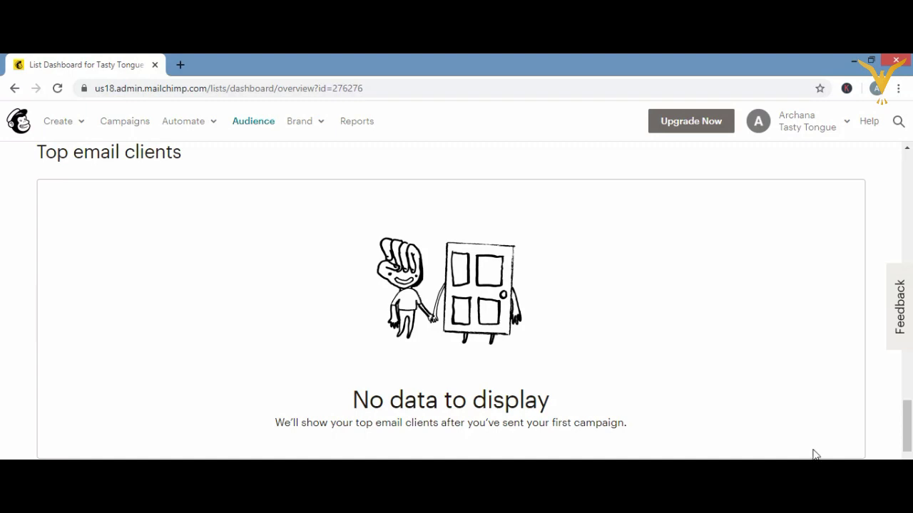
- Click items on the onboarding dashboard and browse its content
click(695, 349)
click(658, 353)
scroll(457, 299, down, 3)
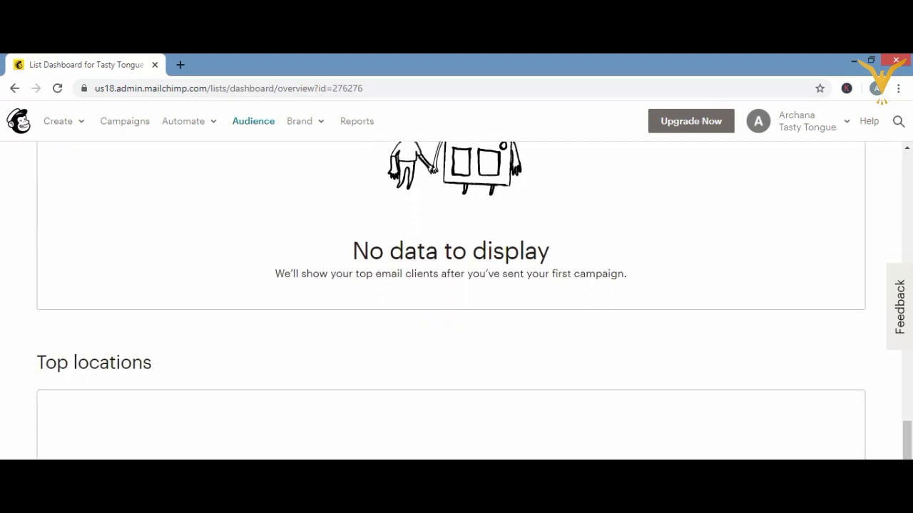
scroll(456, 300, down, 3)
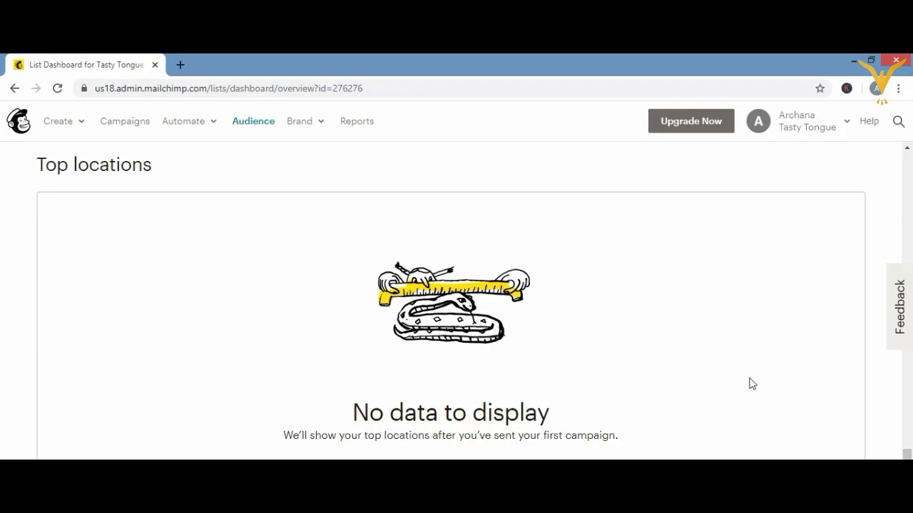
scroll(908, 164, up, 2)
scroll(909, 164, up, 15)
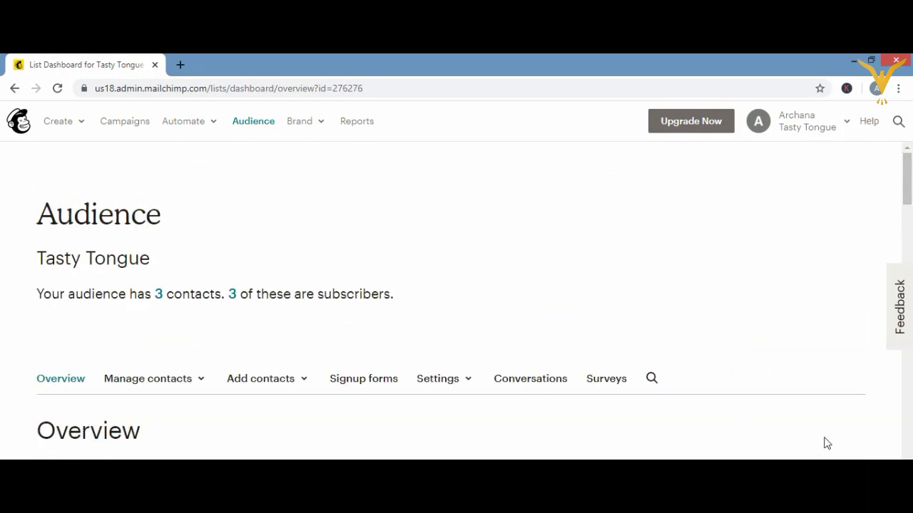
scroll(474, 302, down, 3)
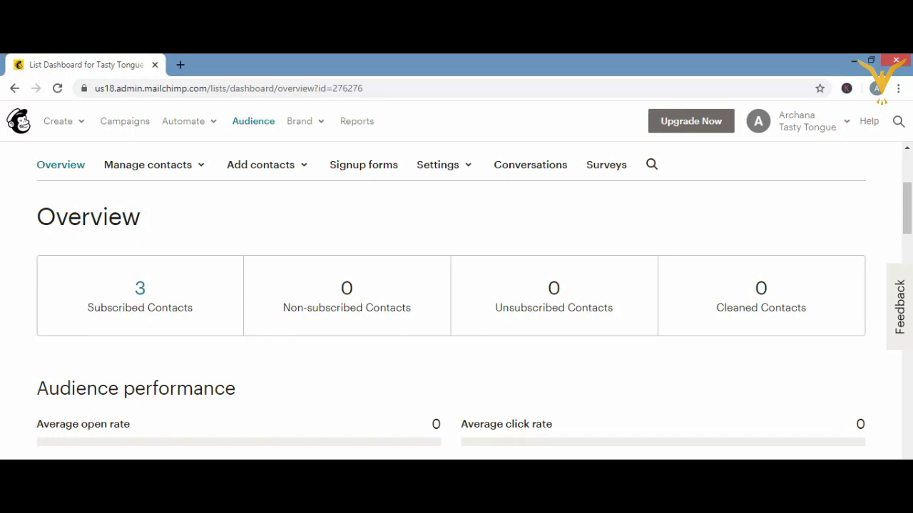
scroll(456, 307, down, 3)
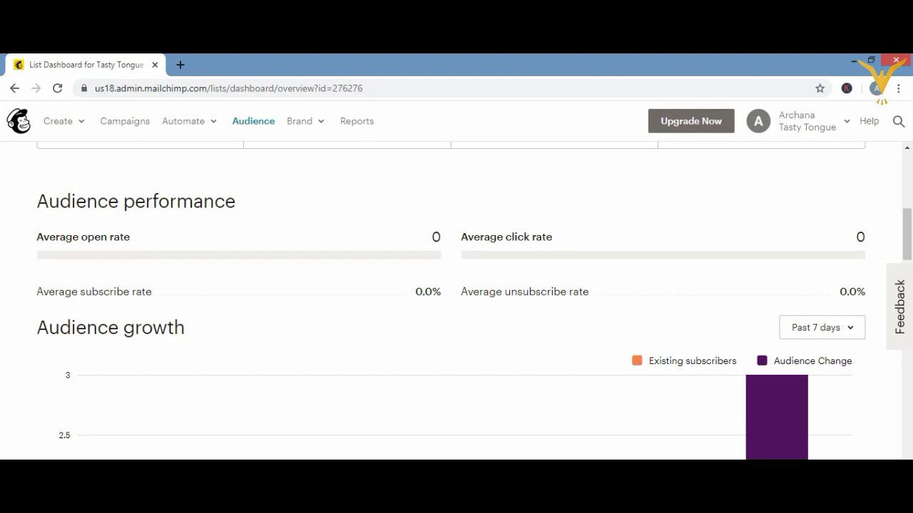
scroll(457, 299, down, 1)
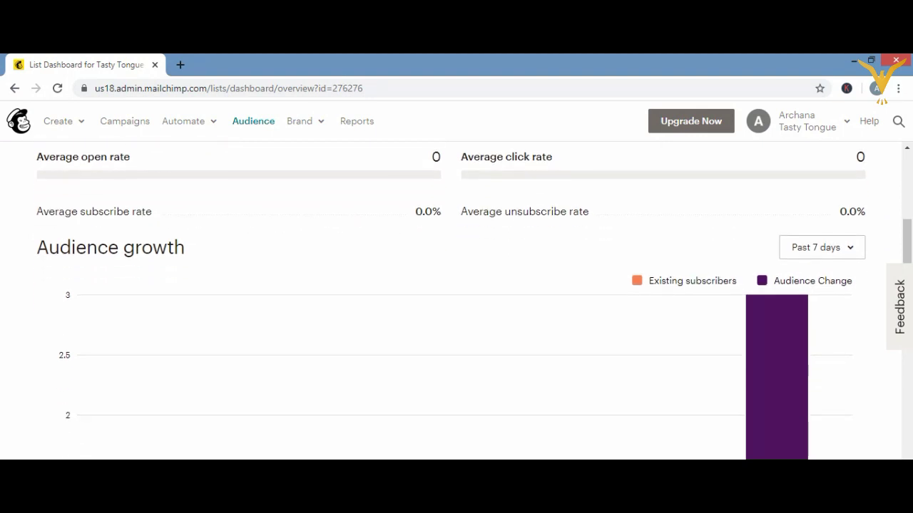
scroll(457, 300, down, 1)
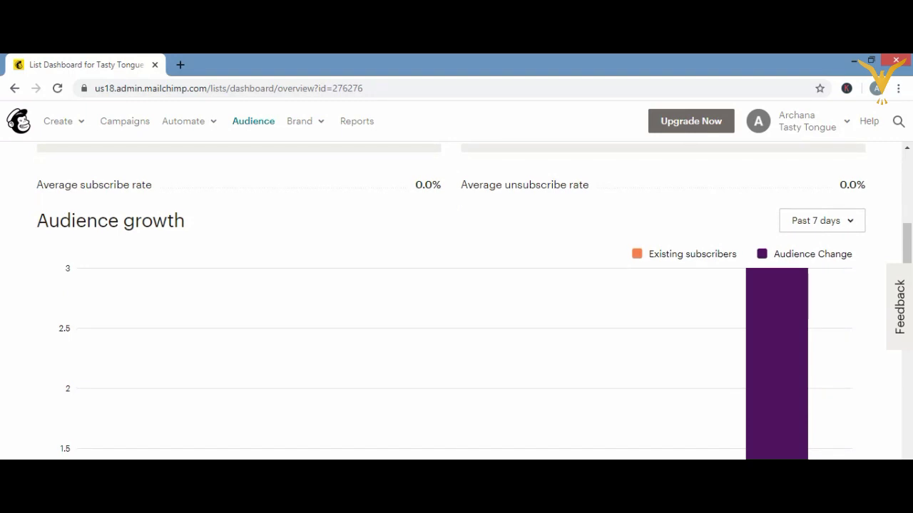
scroll(456, 300, down, 3)
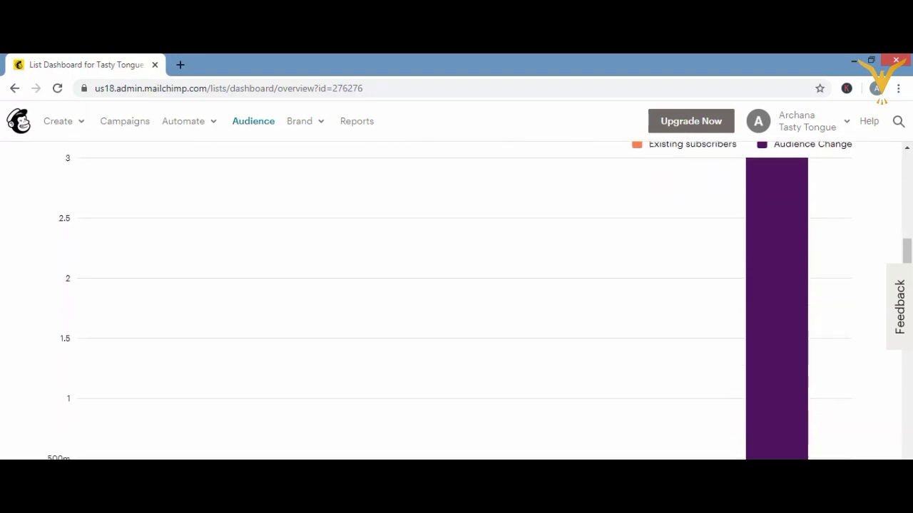
scroll(456, 300, down, 2)
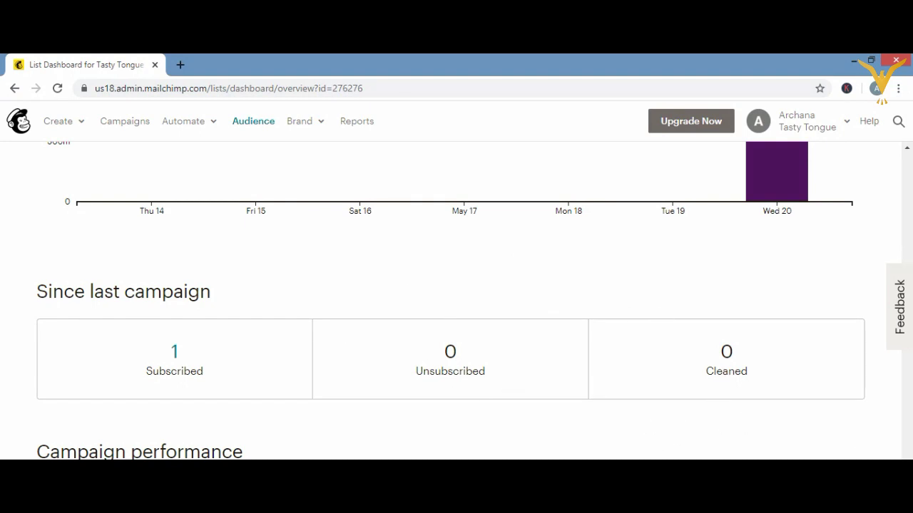
scroll(450, 301, down, 3)
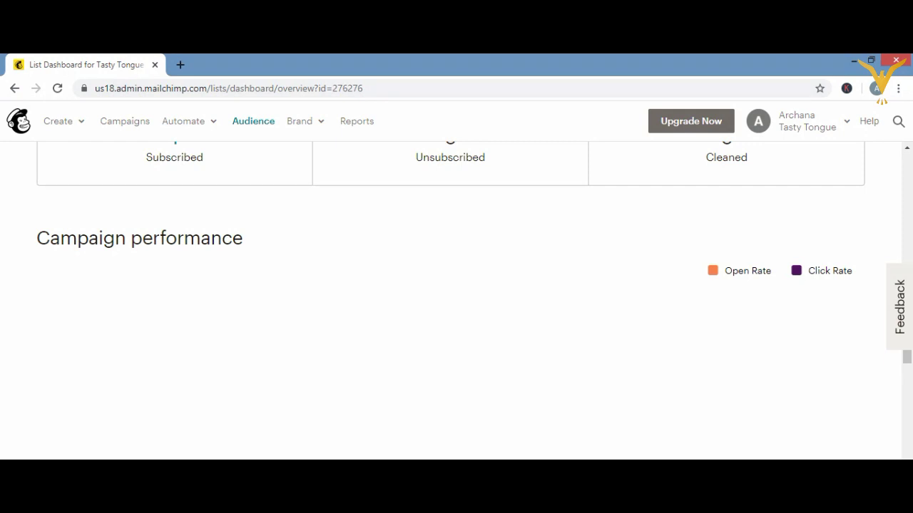
scroll(686, 313, down, 1)
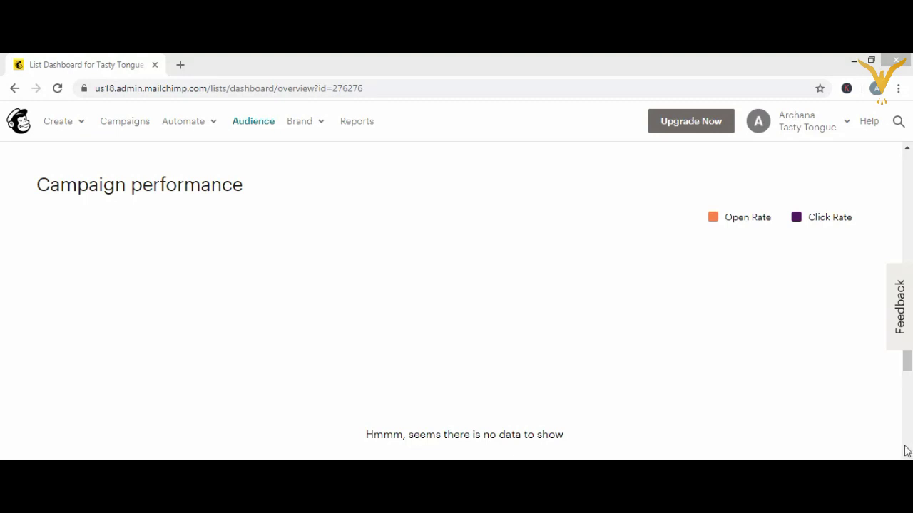
- Dismiss the Windows charms panel and return to the Mailchimp onboarding dashboard
mouse_move(905, 450)
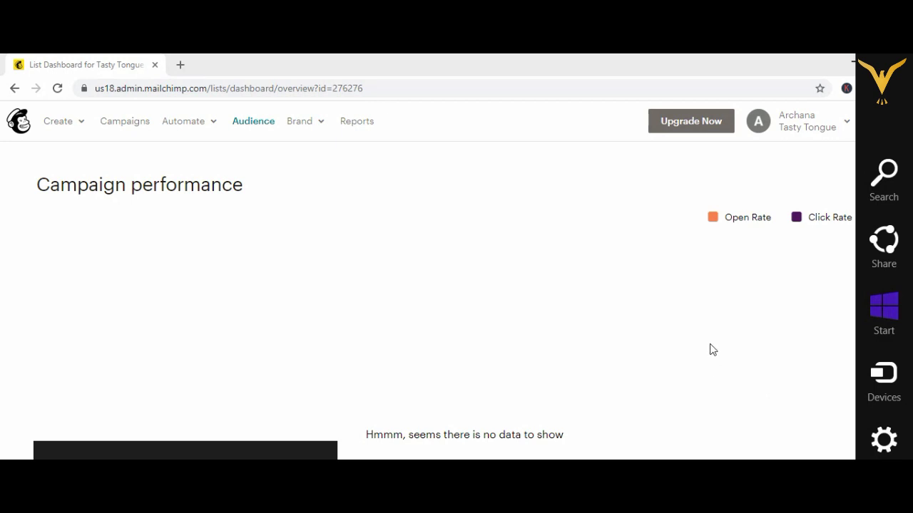
click(736, 375)
scroll(736, 375, down, 2)
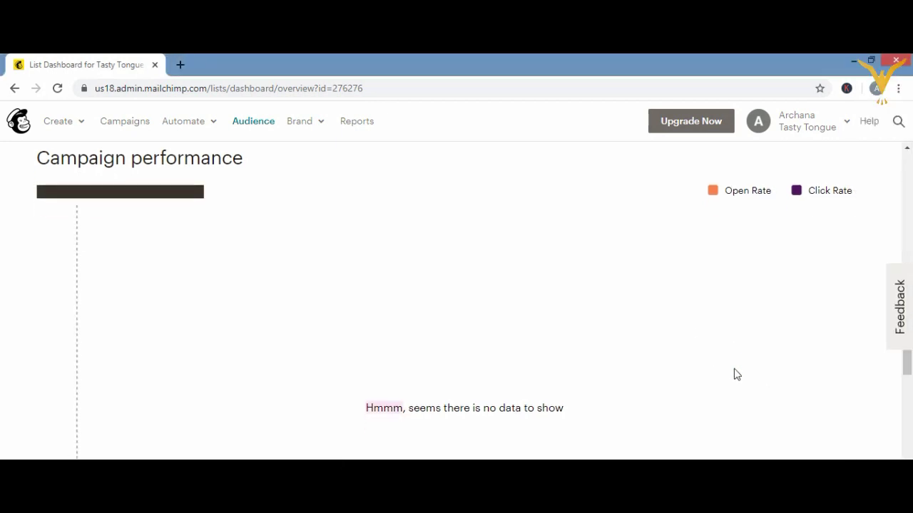
scroll(737, 374, down, 5)
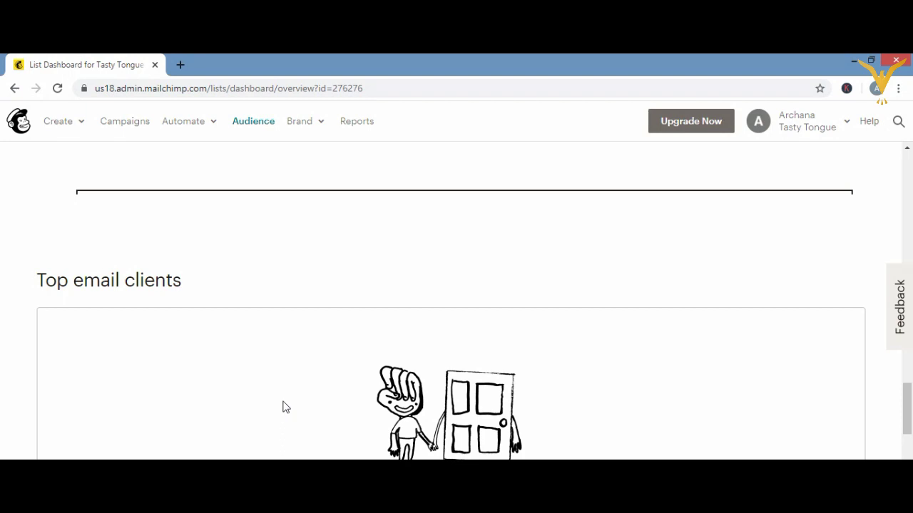
scroll(285, 408, down, 2)
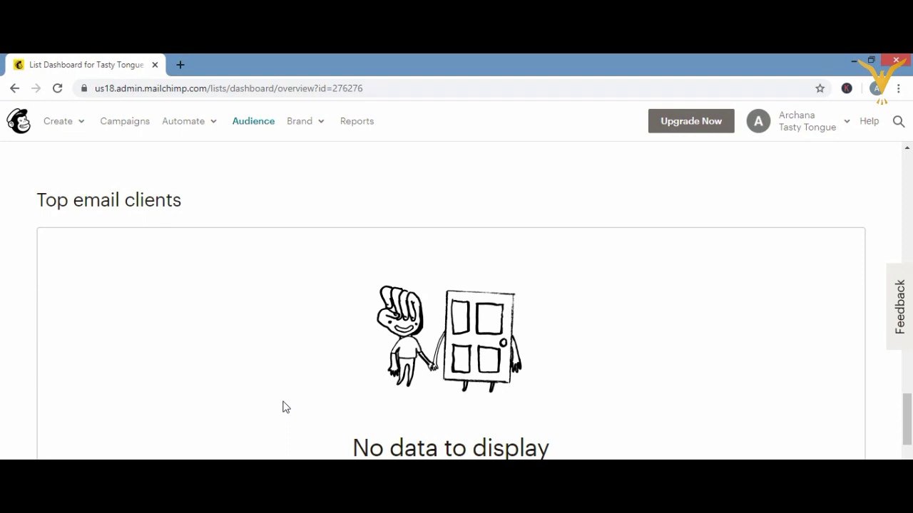
scroll(285, 407, down, 5)
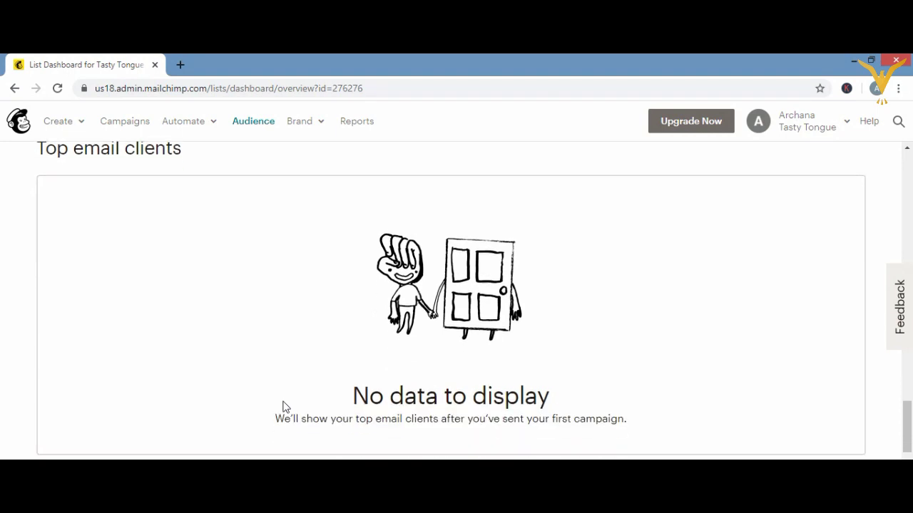
scroll(285, 407, down, 1)
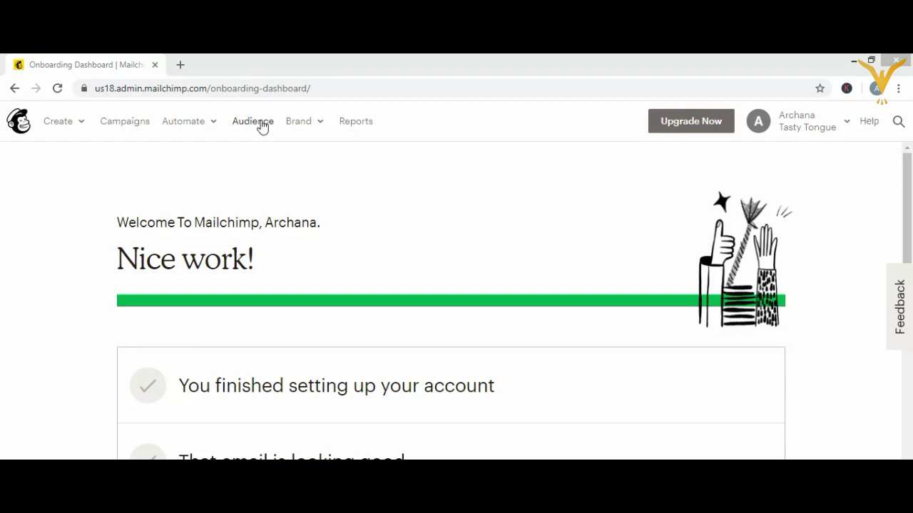
- Open the Tasty Tongue audience's contacts and open its Settings dropdown
click(254, 121)
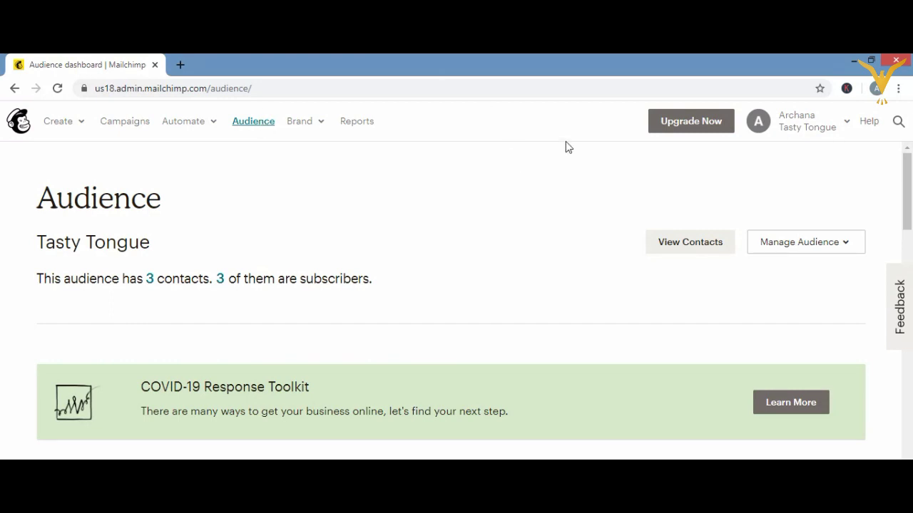
click(685, 246)
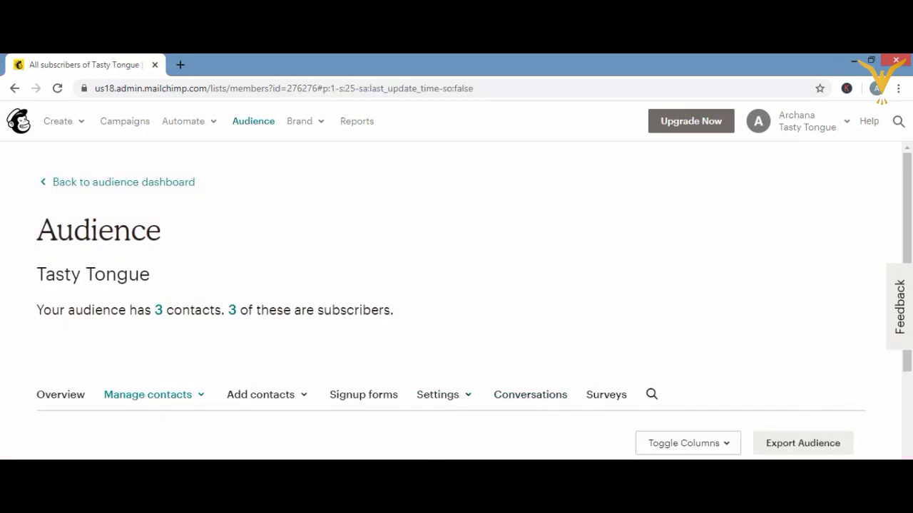
scroll(457, 299, down, 3)
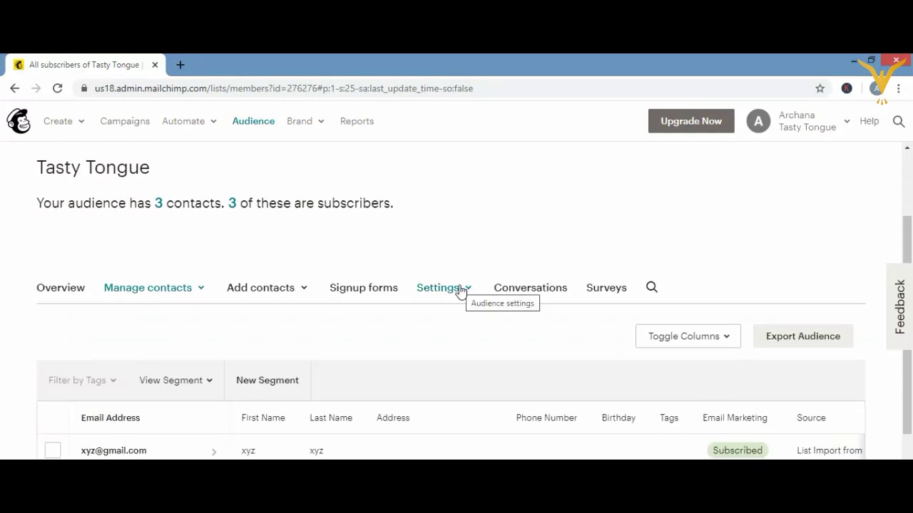
click(460, 288)
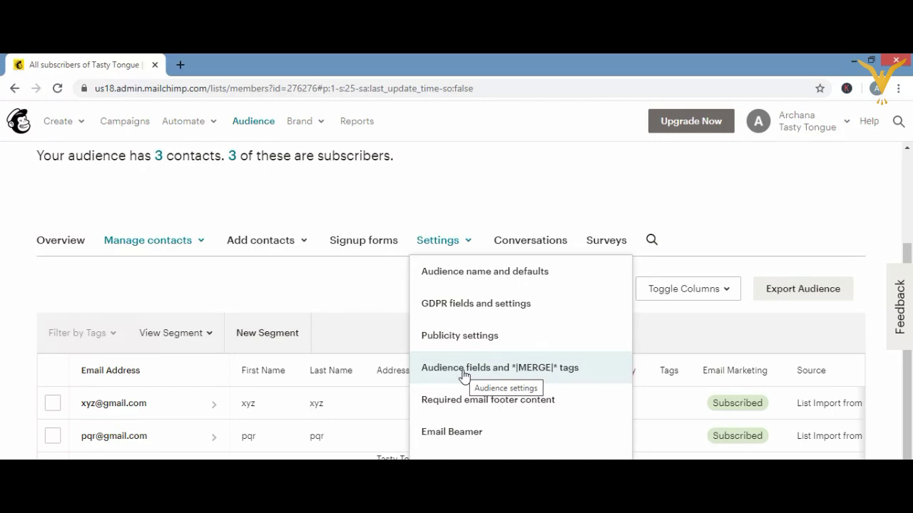
- Open the Audience fields and *|MERGE|* tags settings and scroll to the field table
click(463, 374)
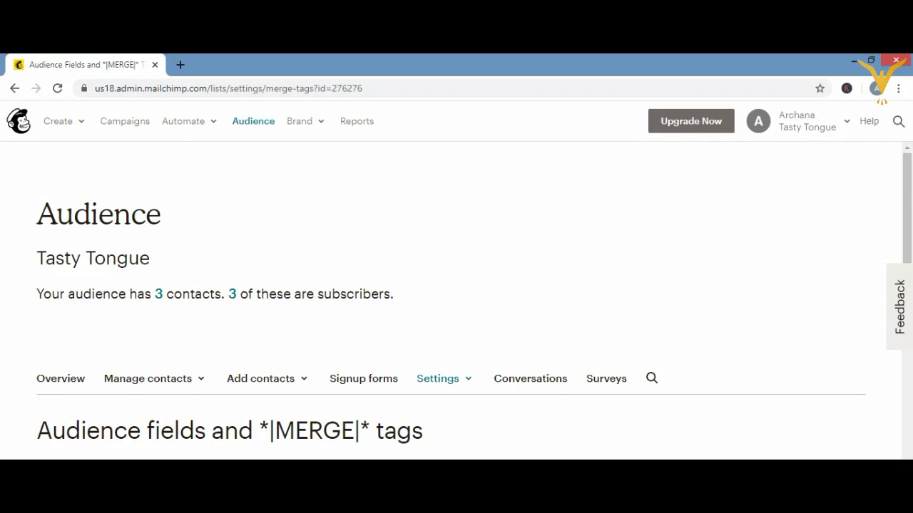
scroll(457, 307, down, 4)
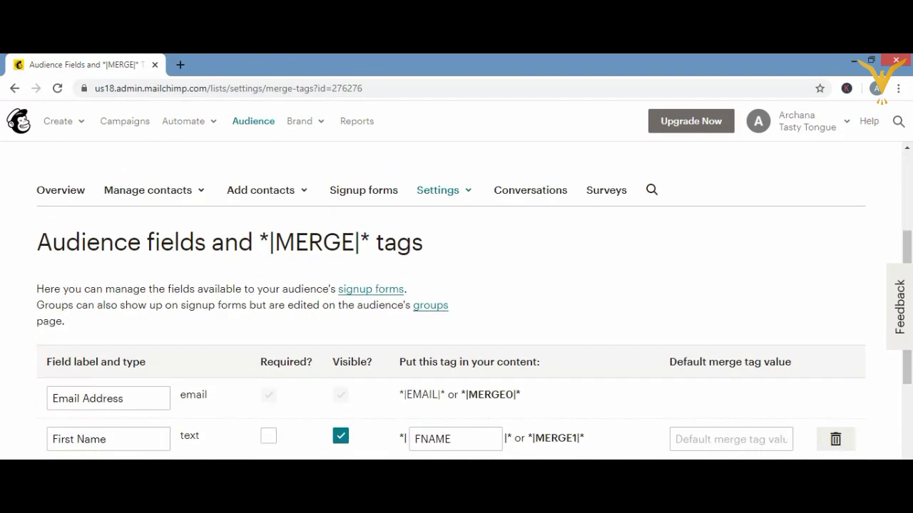
scroll(457, 307, down, 2)
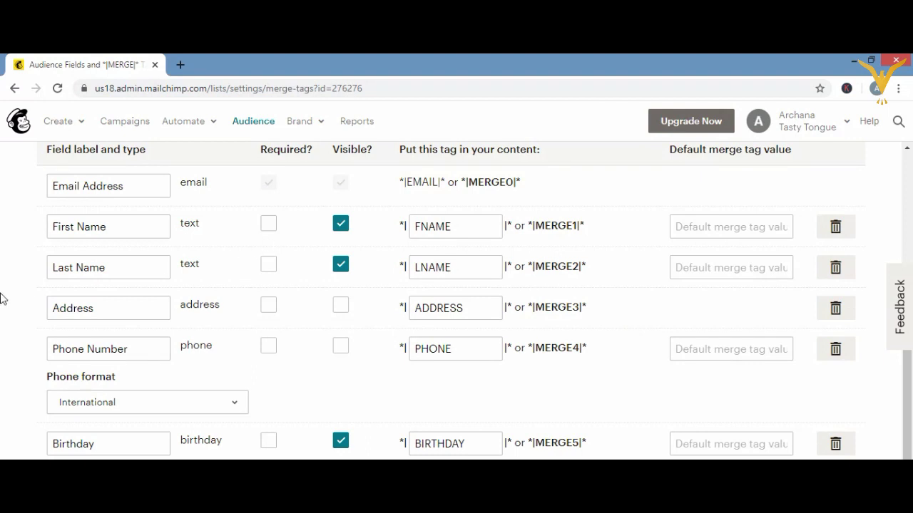
click(128, 187)
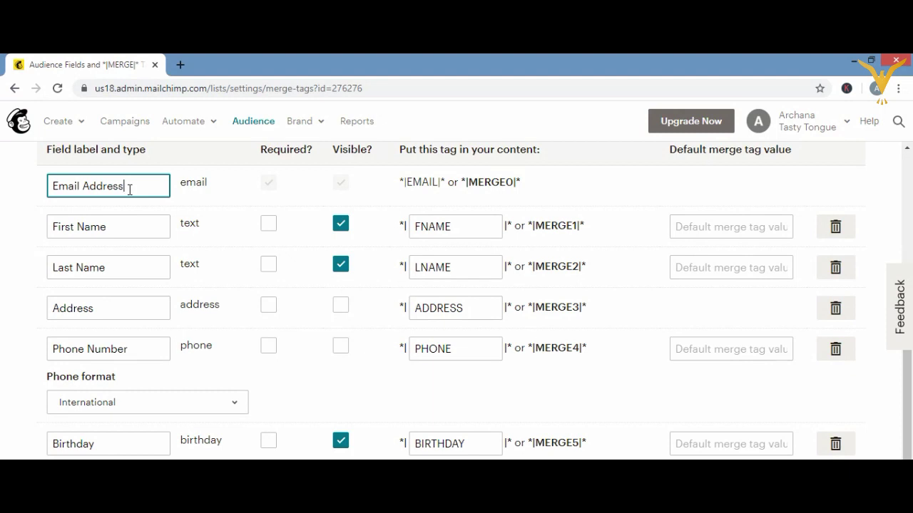
key(BackSpace)
key(BackSpace)
key(BackSpace)
key(BackSpace)
key(BackSpace)
key(BackSpace)
key(BackSpace)
text(Addtess)
click(107, 185)
key(BackSpace)
text(r)
key(BackSpace)
text(r)
click(131, 185)
- Mark First Name, Last Name and Phone Number required, and make Phone Number visible
click(270, 227)
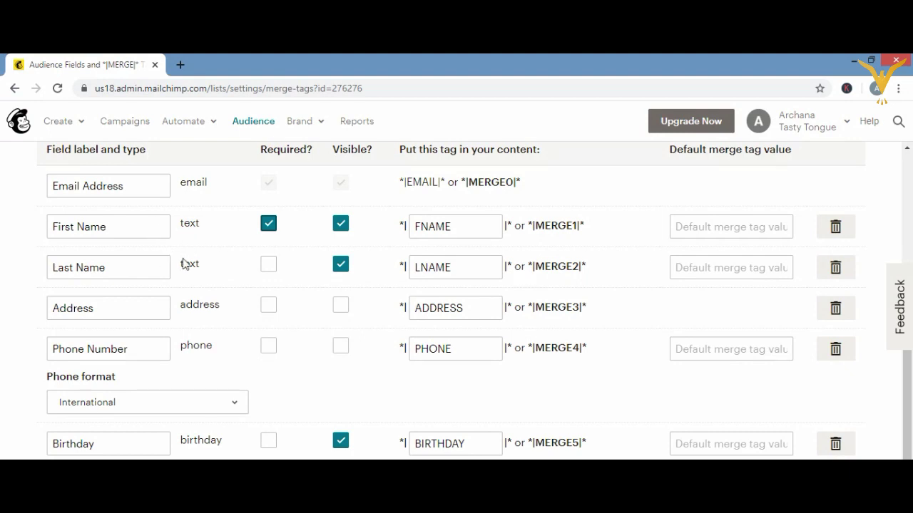
click(269, 267)
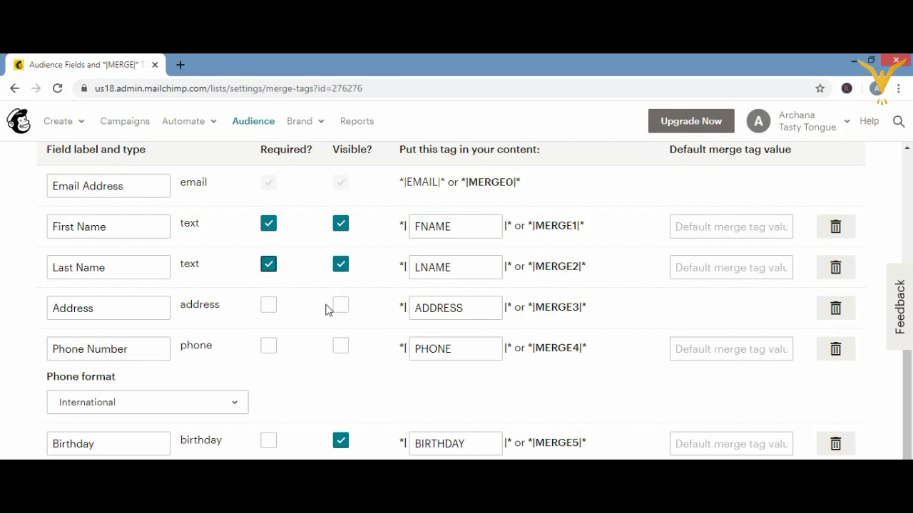
click(346, 356)
click(340, 354)
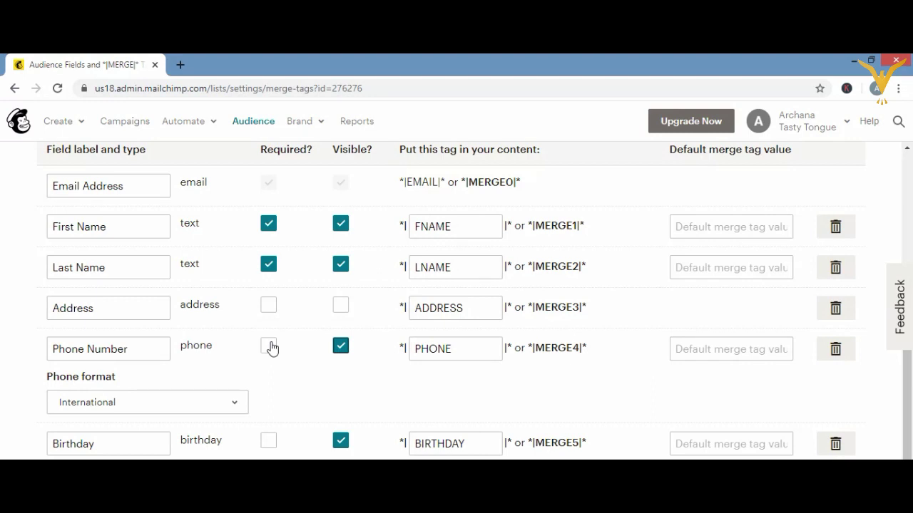
click(269, 346)
- Hide Birthday, Phone Number and Address, and make Phone Number optional again
scroll(456, 299, down, 1)
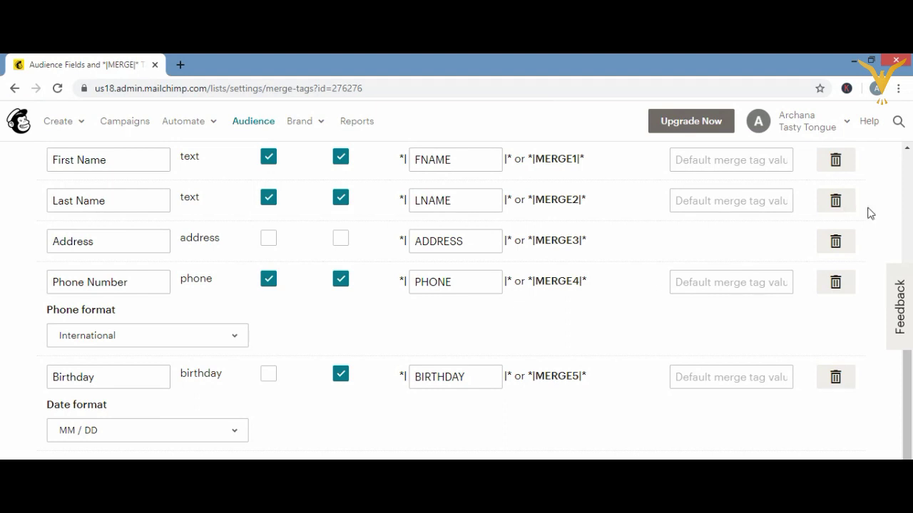
click(340, 238)
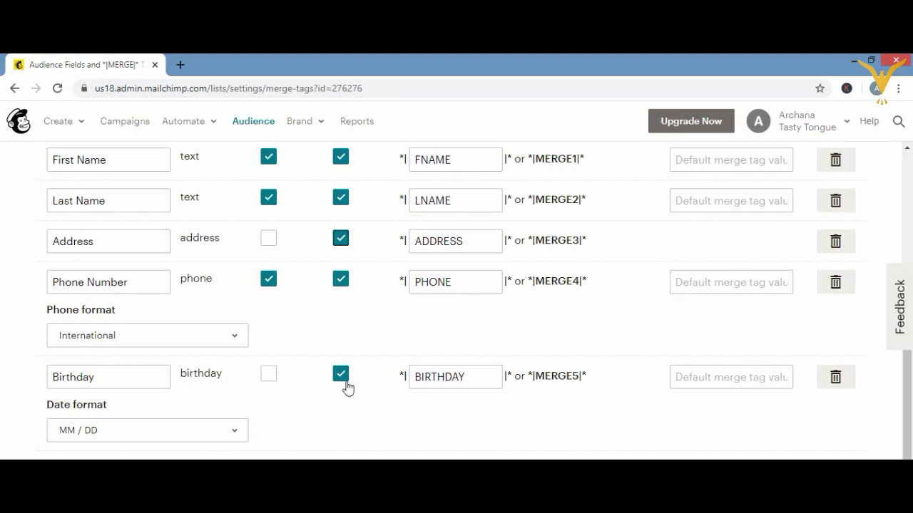
click(344, 378)
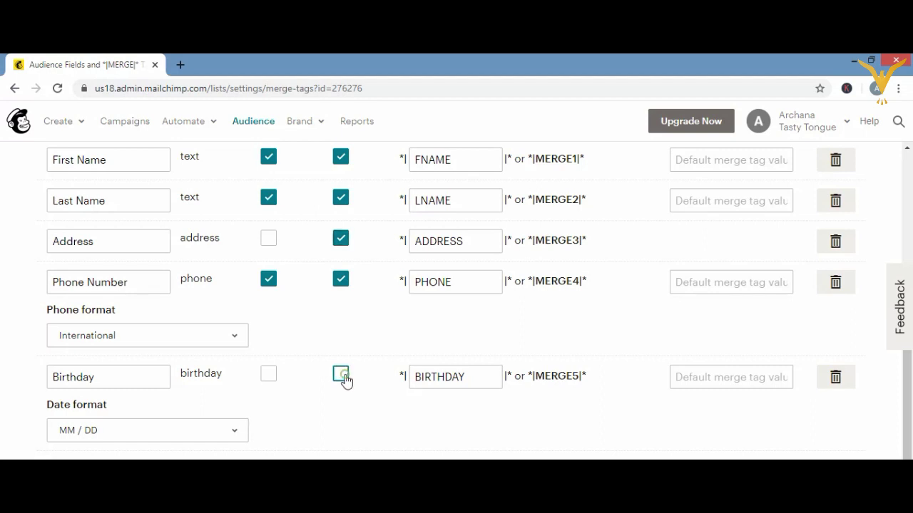
click(340, 285)
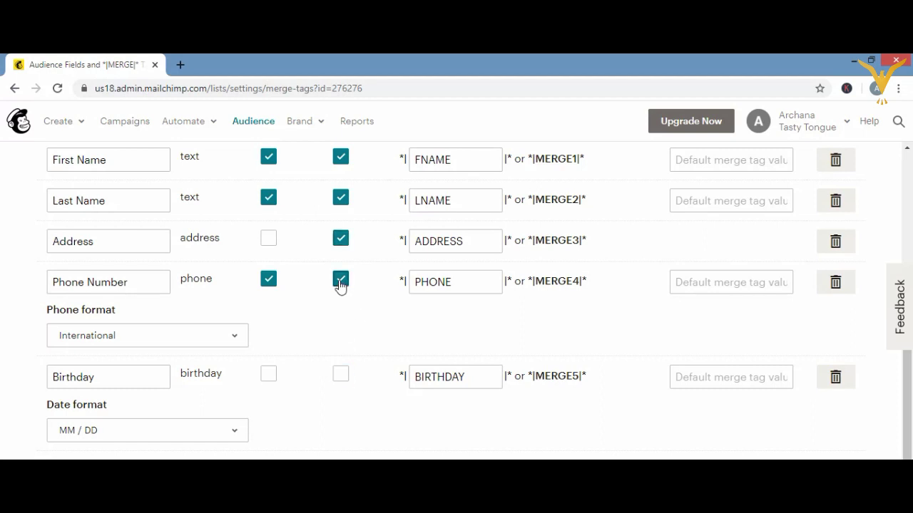
click(268, 283)
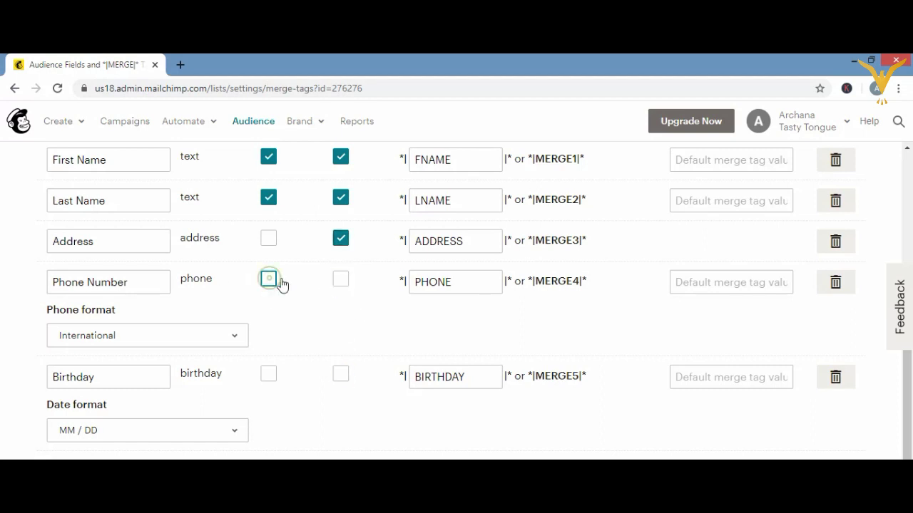
click(342, 240)
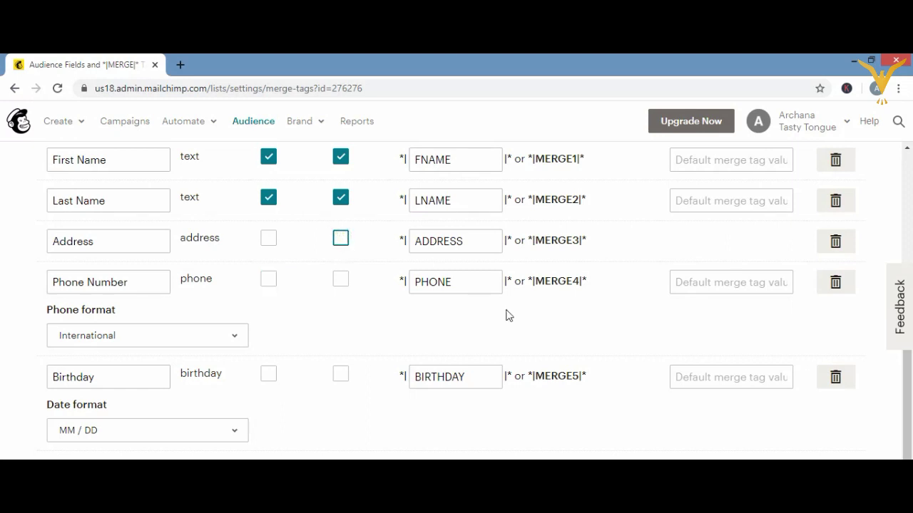
click(906, 151)
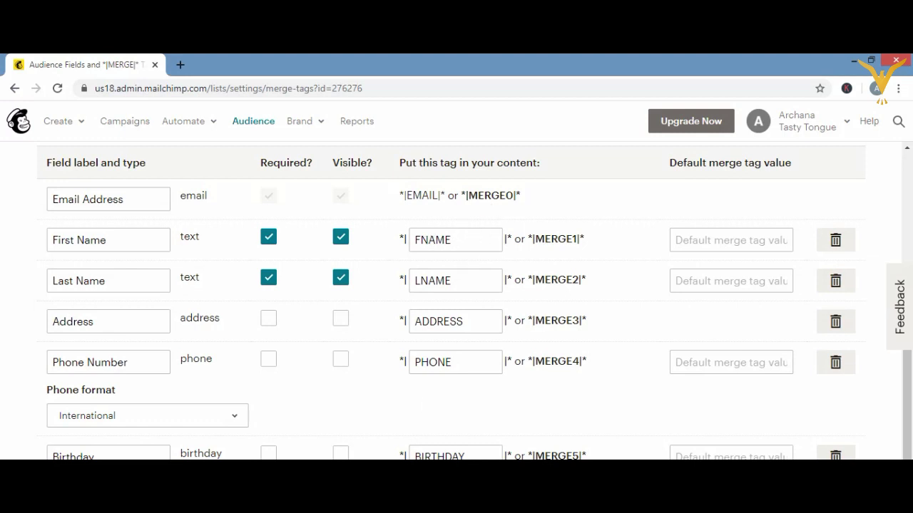
mouse_move(344, 470)
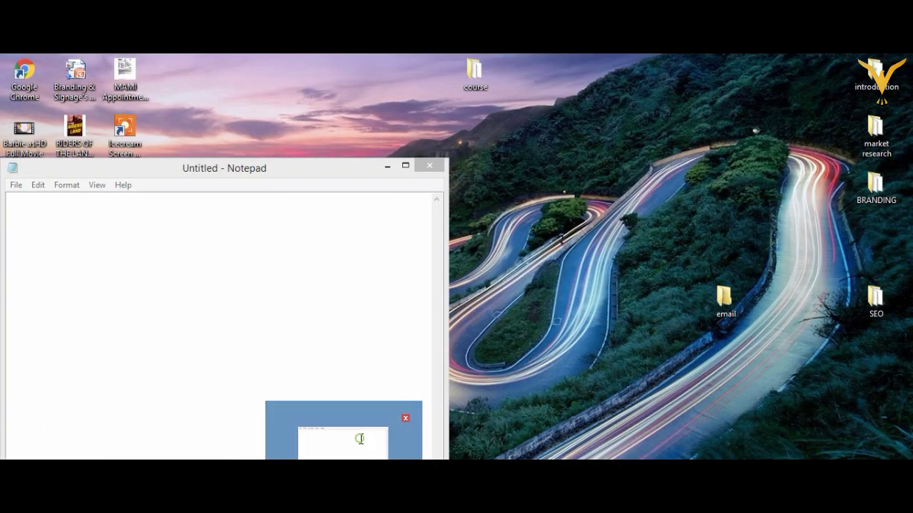
- Type 'hii xyz' into a maximized Notepad note, then minimize Notepad
click(361, 438)
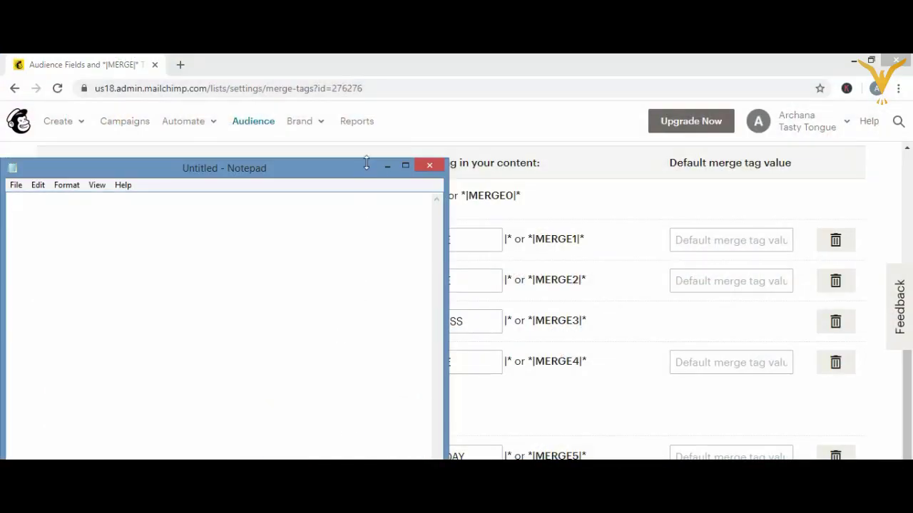
click(404, 166)
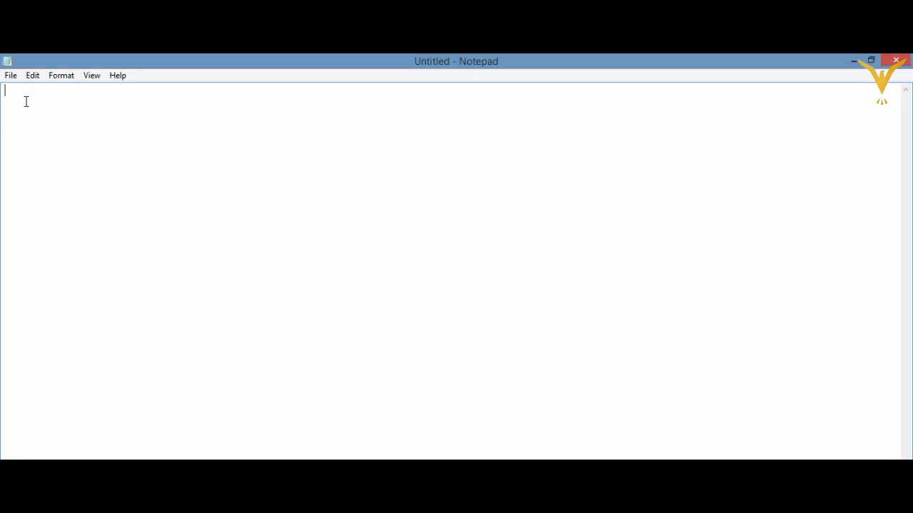
text(hii xyz)
click(853, 61)
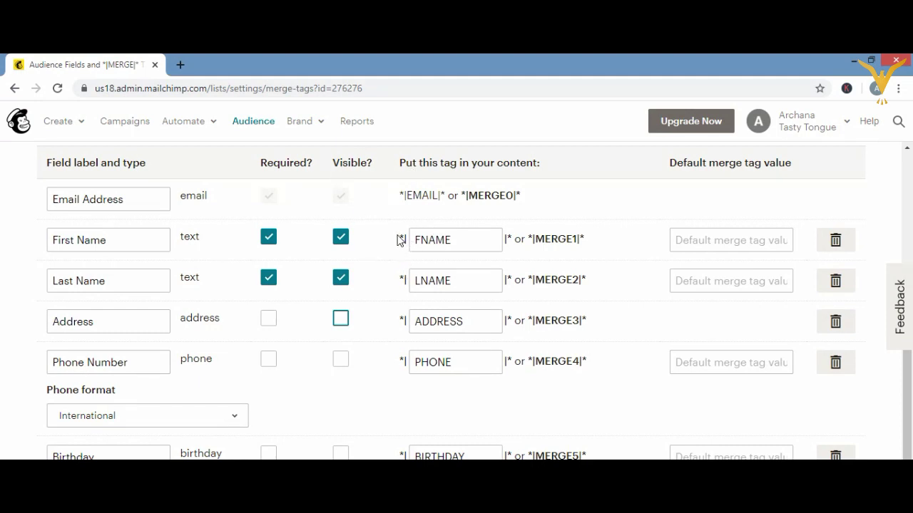
- Highlight the *|FNAME|* tag in the First Name row
drag(398, 242, 521, 242)
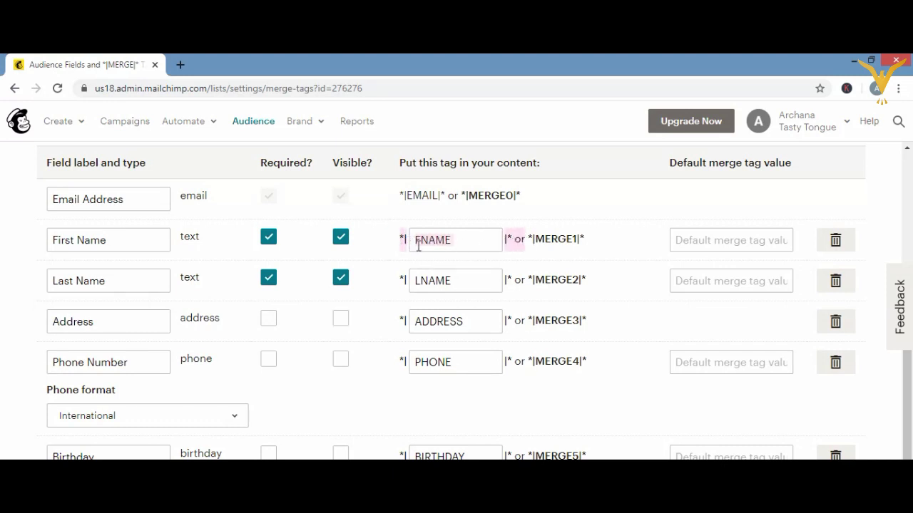
drag(394, 238, 437, 239)
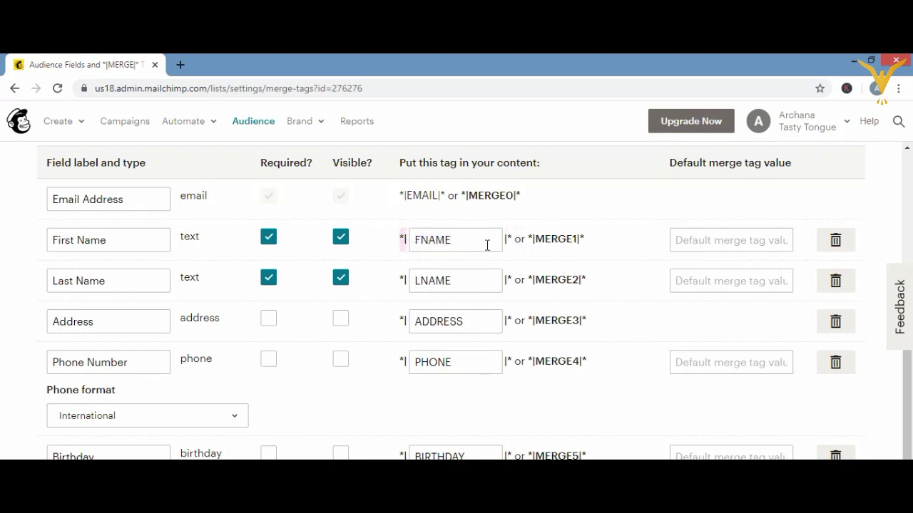
drag(487, 246, 487, 245)
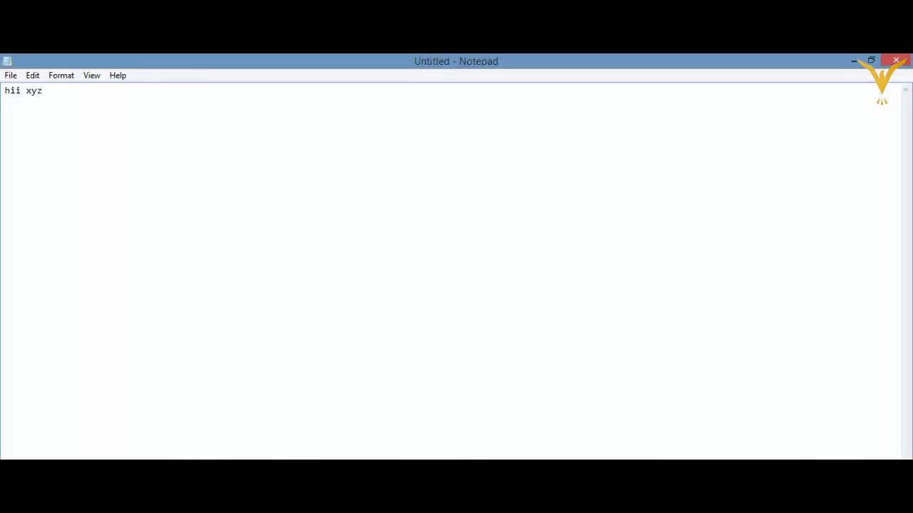
- Replace 'xyz' with the pasted *|FNAME|* tag, kept on a single line
key(BackSpace)
key(BackSpace)
key(BackSpace)
text(*| FNAME |*)
key(BackSpace)
click(37, 91)
key(Down)
key(BackSpace)
- Copy the *|LNAME|* merge tag from Mailchimp and go back to Notepad
key(alt+Tab)
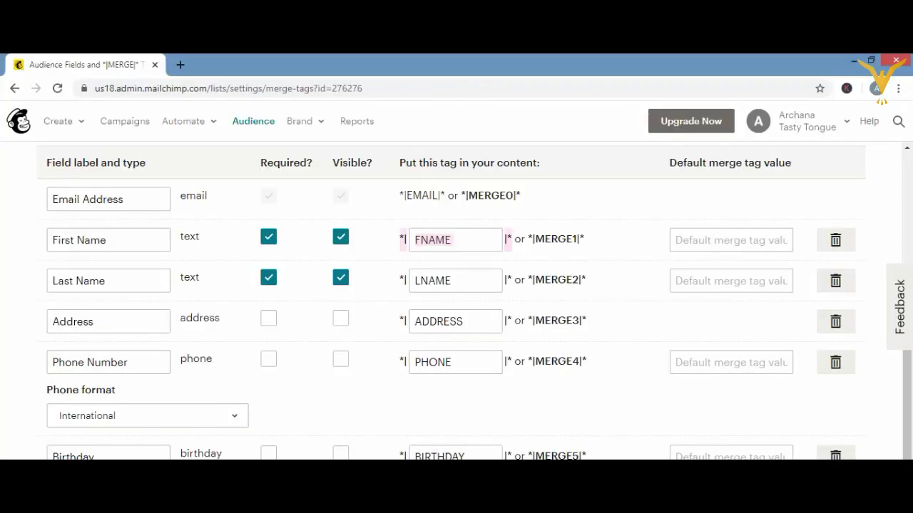
click(397, 282)
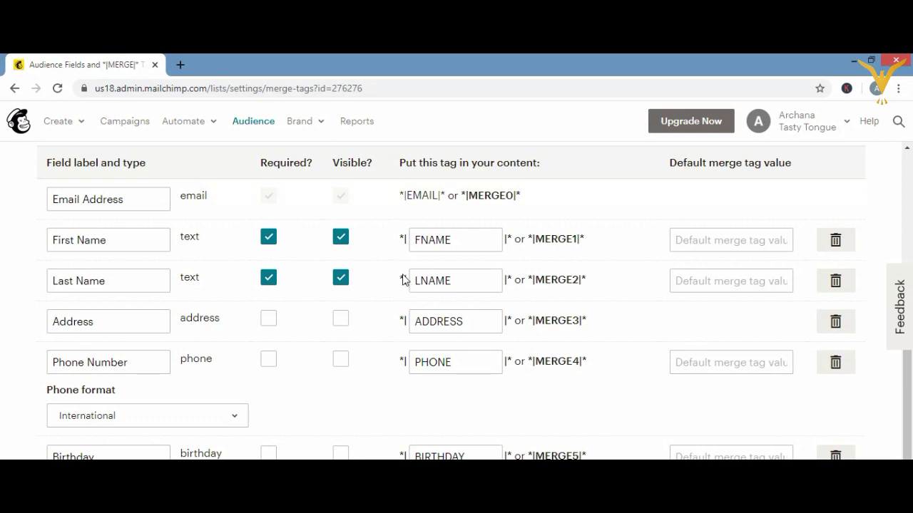
triple_click(402, 279)
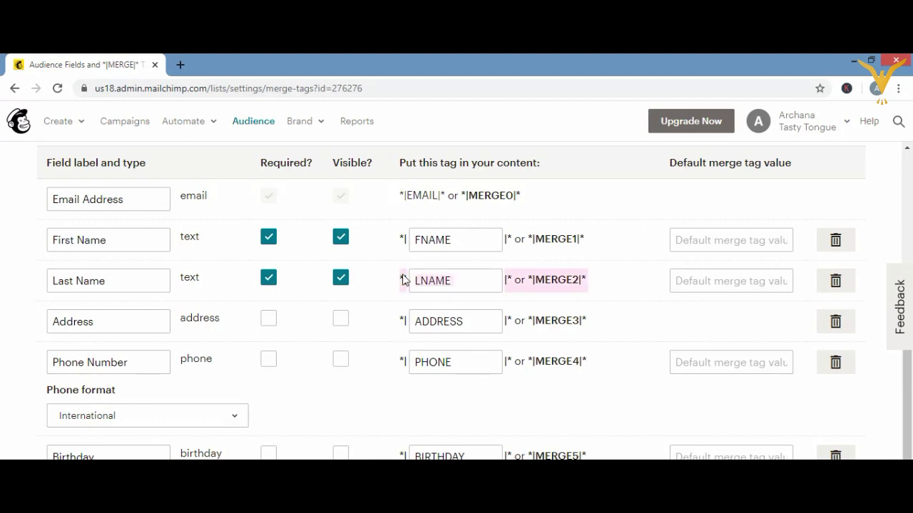
key(shift+Left)
key(shift+Left)
key(shift+Left)
key(shift+Left)
key(shift+Left)
key(shift+Left)
key(shift+Left)
key(shift+Left)
key(shift+Left)
key(shift+Left)
key(shift+Left)
key(shift+Left)
key(shift+Left)
key(shift+Left)
key(shift+Left)
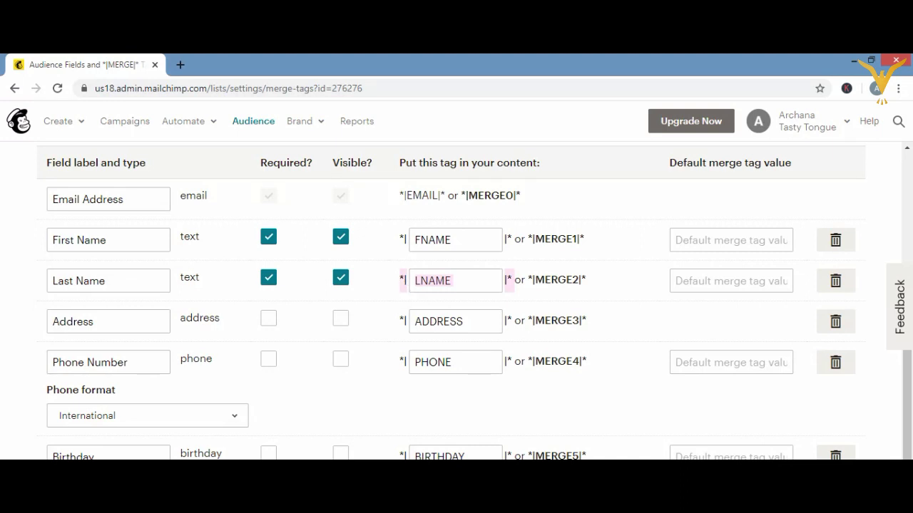
key(alt+Tab)
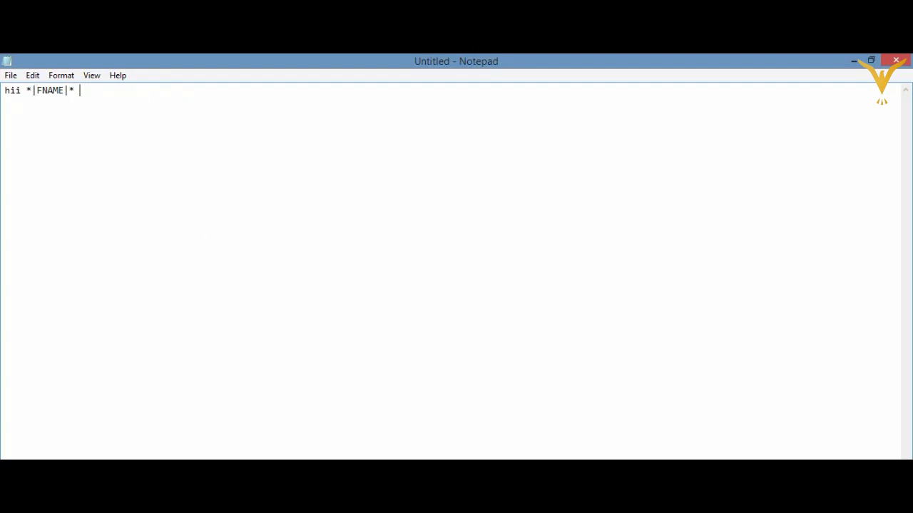
- Paste *|LNAME|* after FNAME so the note reads 'hii *|FNAME|* *|LNAME|*'
text(*| LNAME |*)
key(Left)
key(Left)
key(BackSpace)
key(BackSpace)
key(alt+Tab)
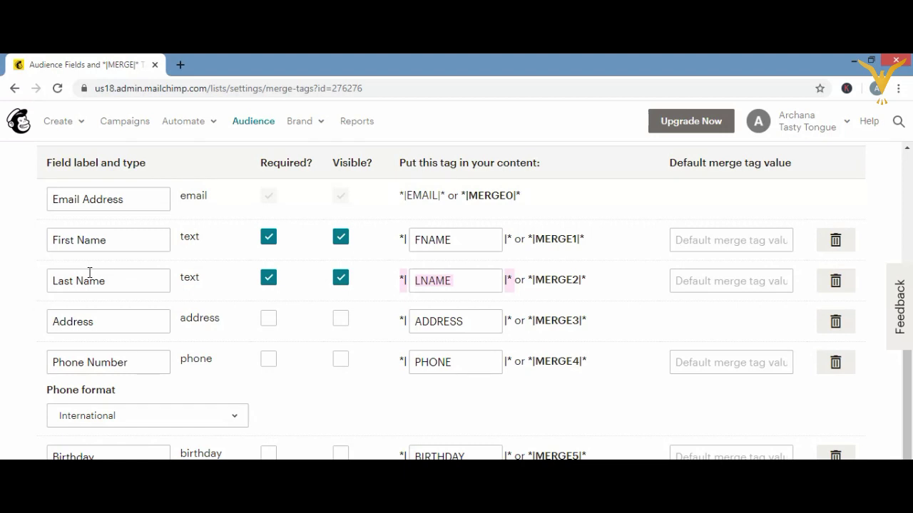
- Uncheck Required? for both the First Name and Last Name fields
click(268, 241)
click(268, 279)
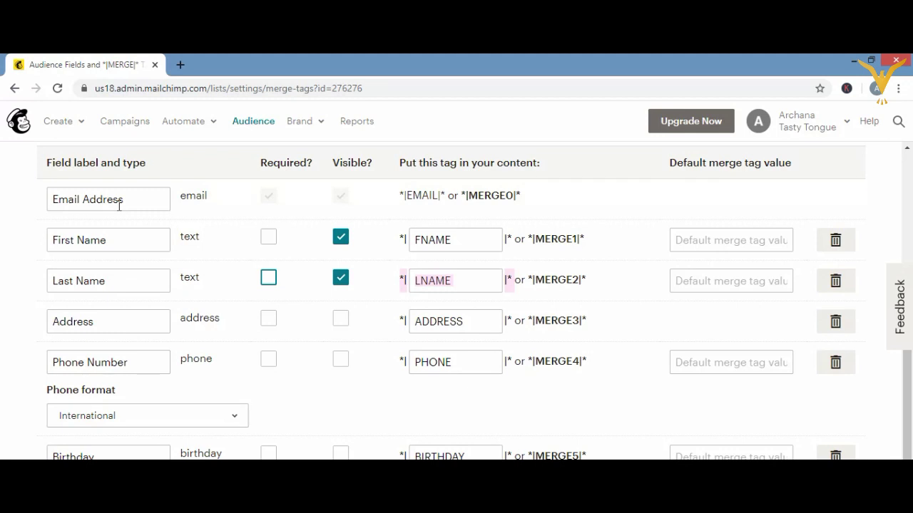
- Enter 'dear' as the First Name default and 'customer' as the Last Name default
click(713, 240)
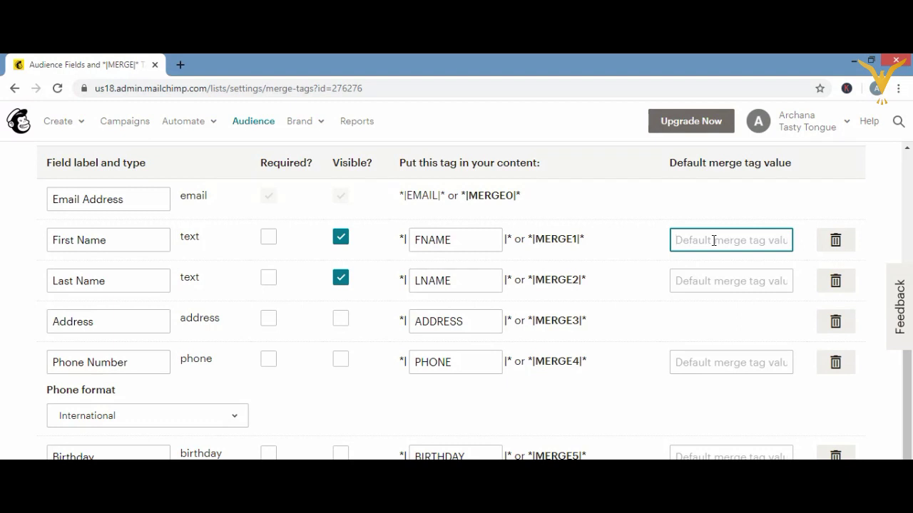
text(dea)
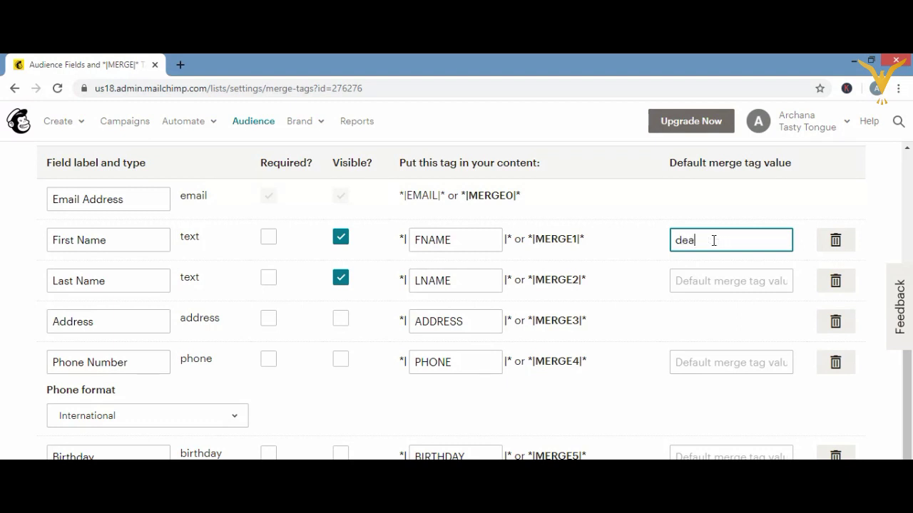
text(r)
click(701, 280)
text(cu)
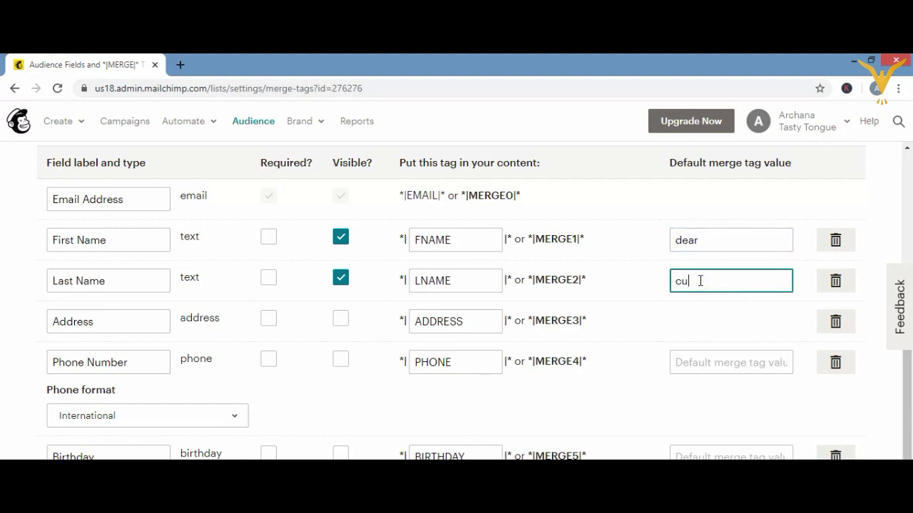
text(stomer)
click(678, 311)
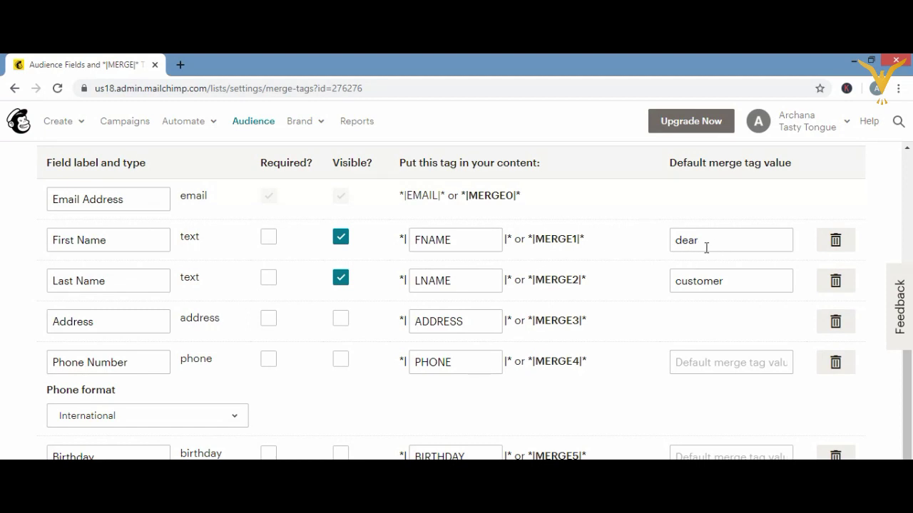
- Erase the Last Name default value completely and uncheck its Visible? option
click(734, 278)
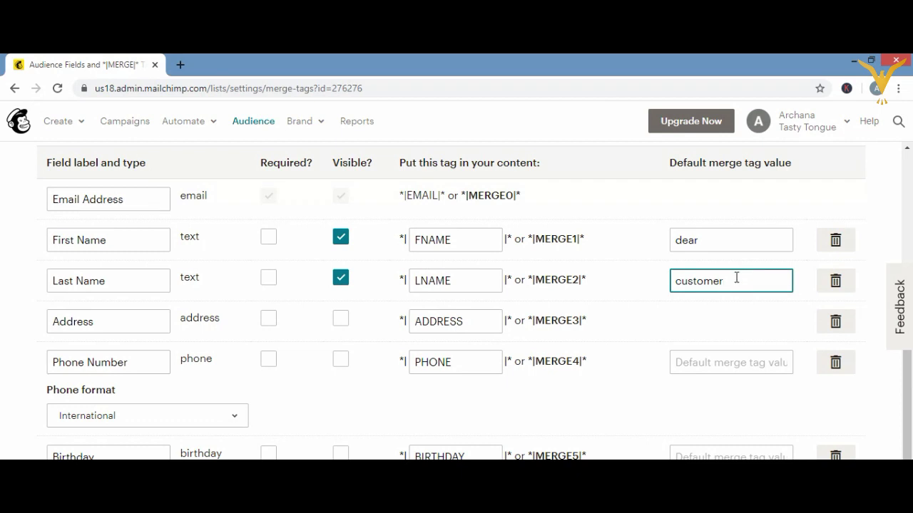
key(BackSpace)
key(BackSpace)
key(BackSpace)
key(BackSpace)
key(BackSpace)
key(BackSpace)
key(BackSpace)
click(341, 279)
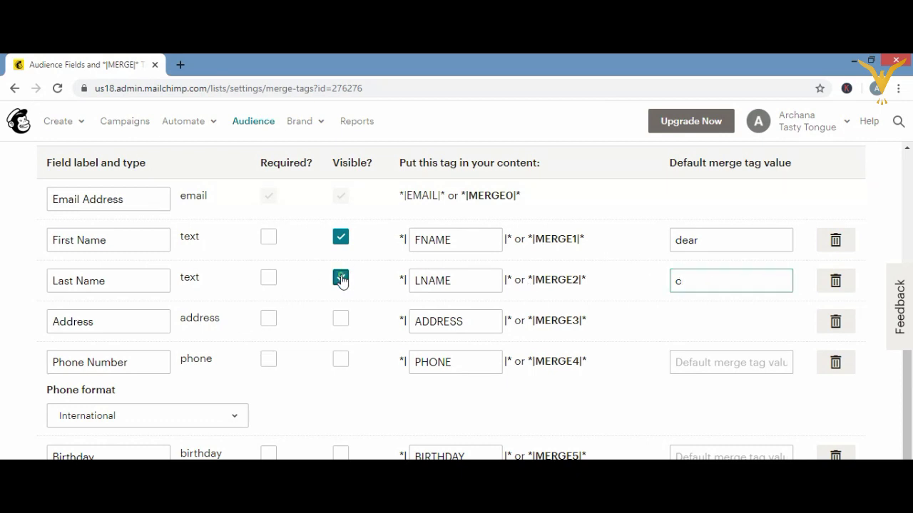
click(686, 281)
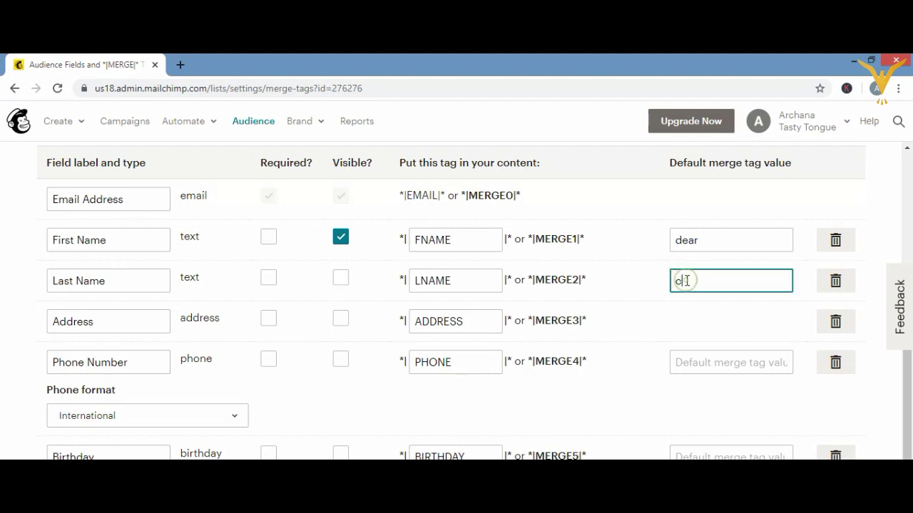
key(BackSpace)
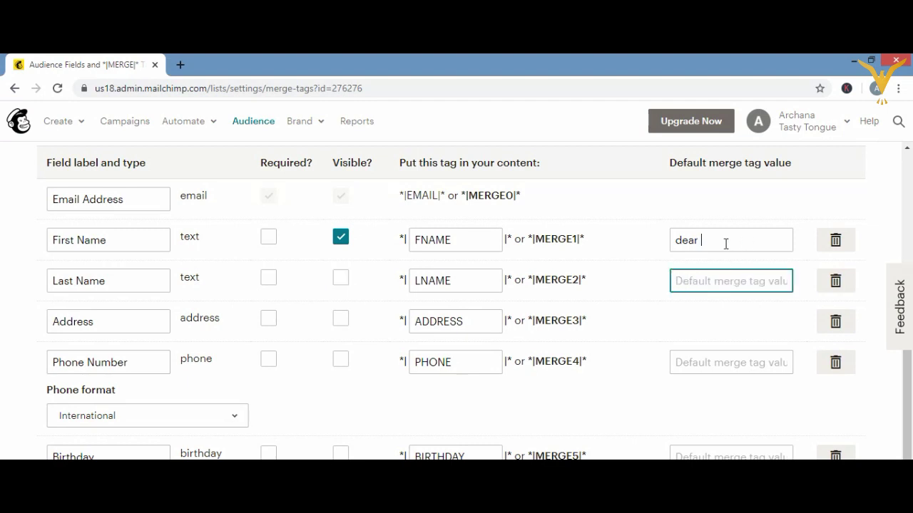
- Extend the First Name default to 'dear customer' and make Last Name visible again
click(729, 243)
text(cus)
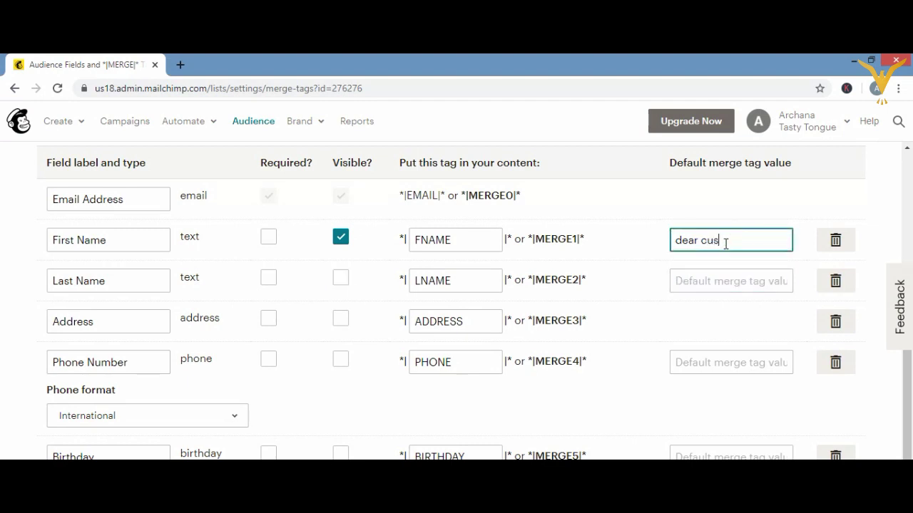
text(tomer)
click(341, 278)
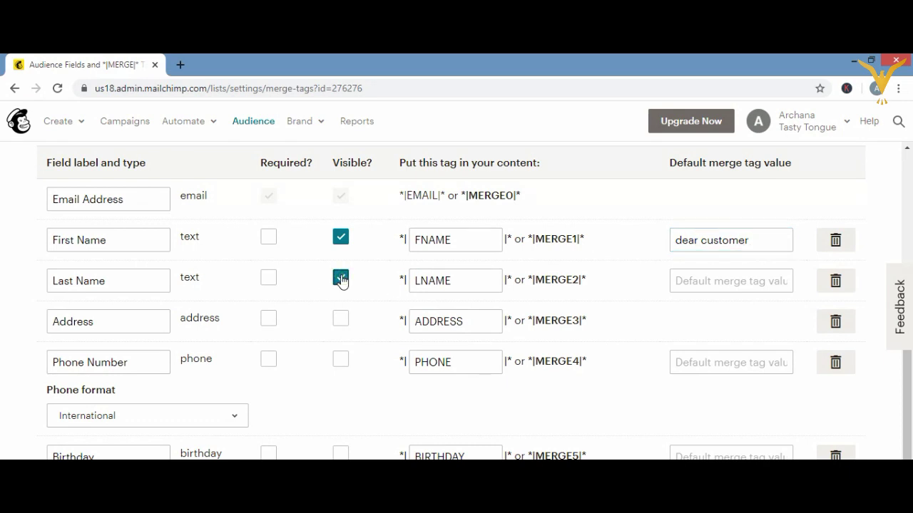
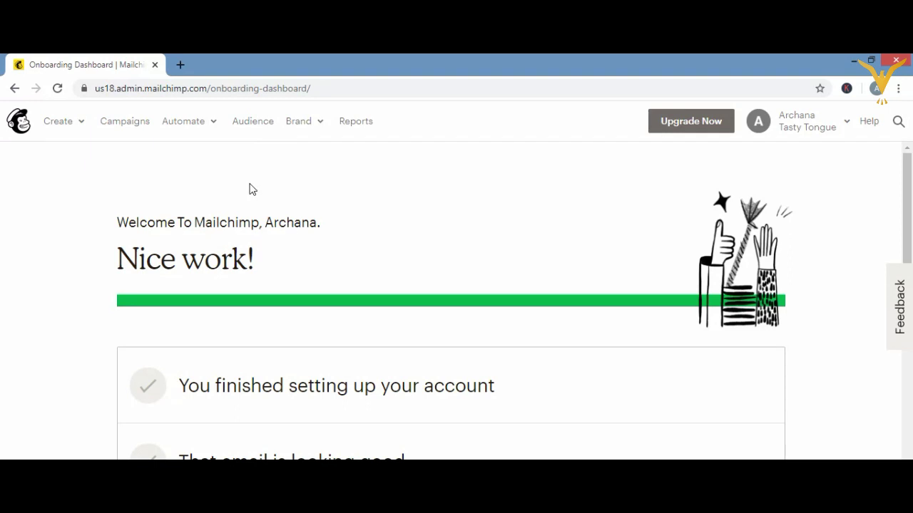
- Open the Tasty Tongue audience's contact list showing its 3 subscribers
click(253, 124)
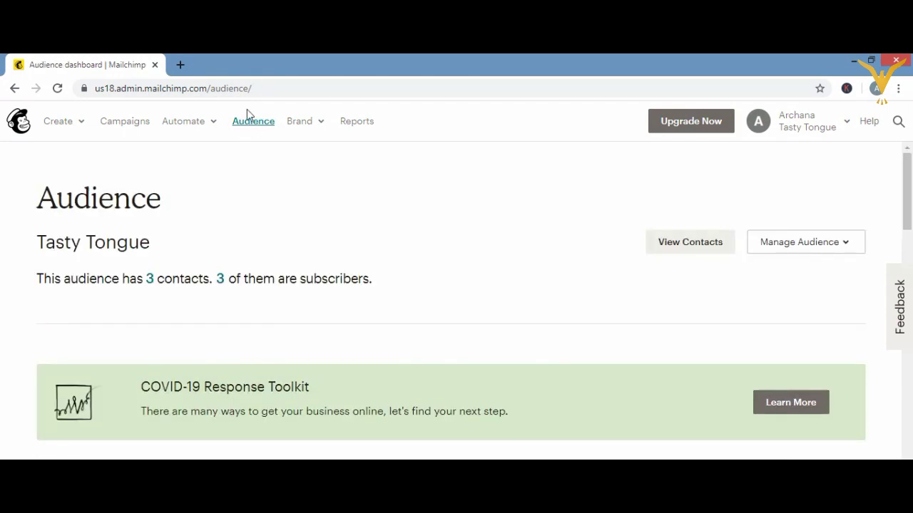
click(699, 246)
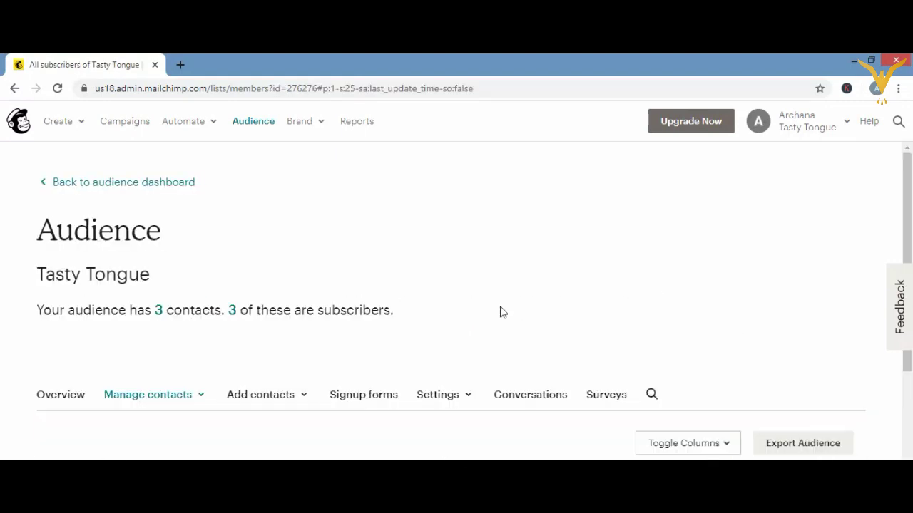
- Browse the Tasty Tongue signup form types, from Form builder down to Landing Page Signup Form
click(359, 399)
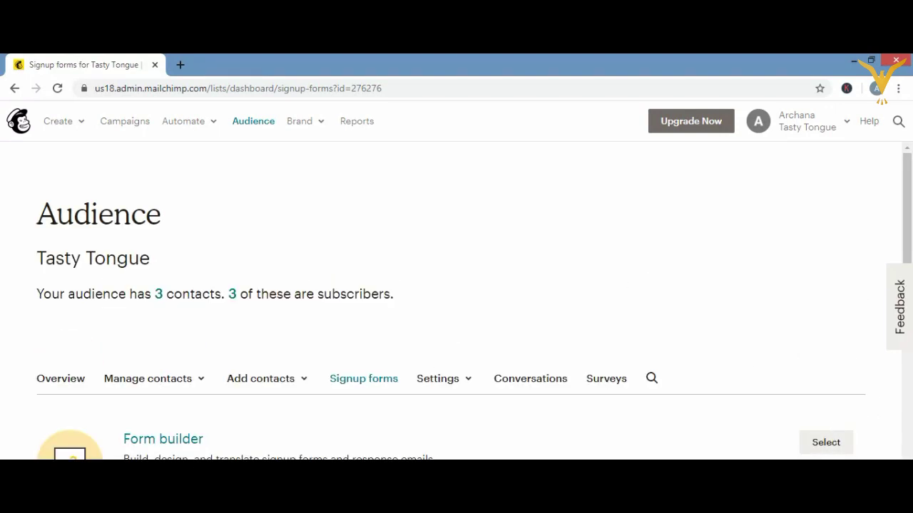
scroll(456, 299, down, 3)
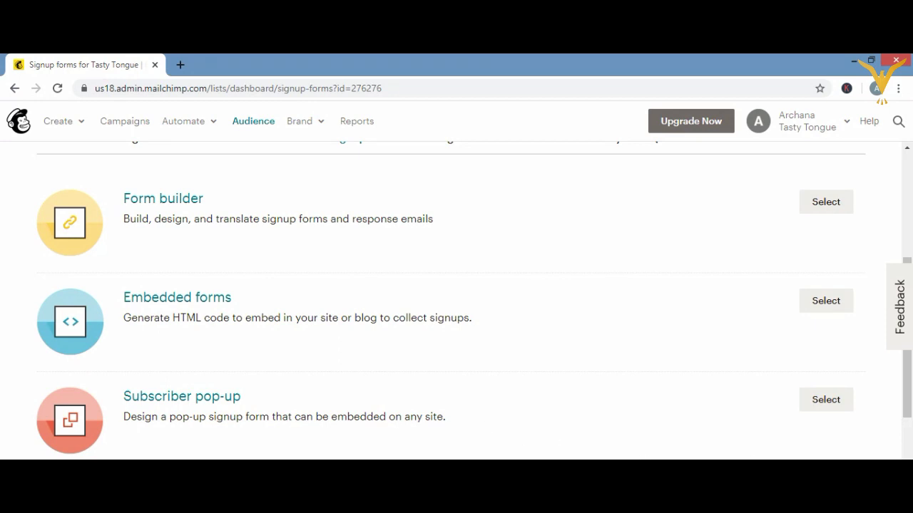
scroll(457, 300, down, 2)
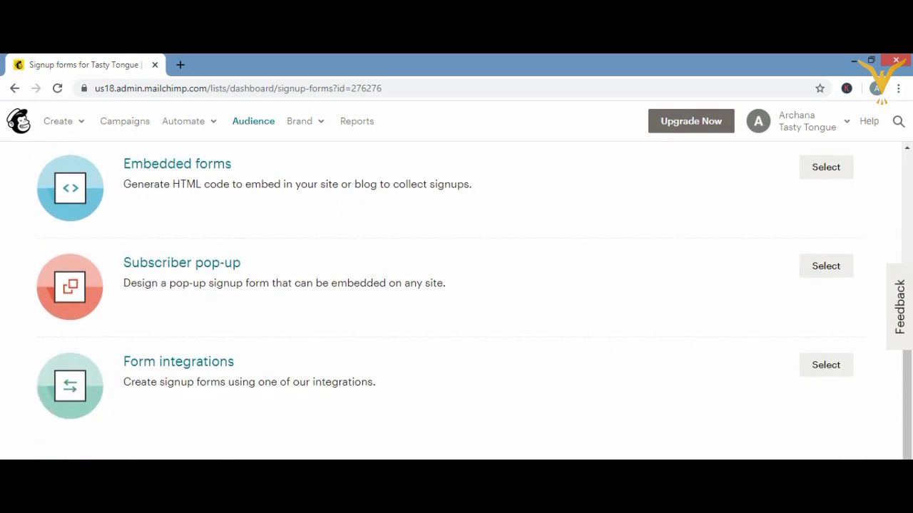
scroll(456, 300, down, 1)
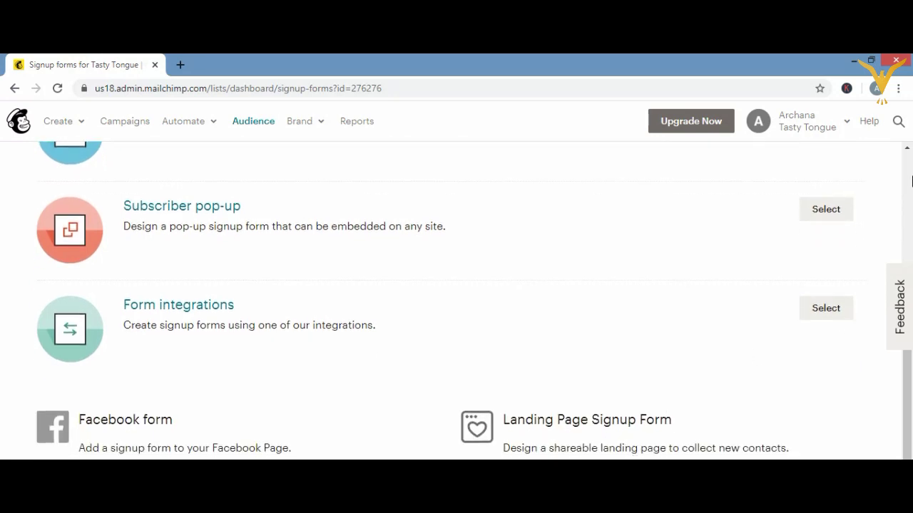
scroll(884, 299, up, 6)
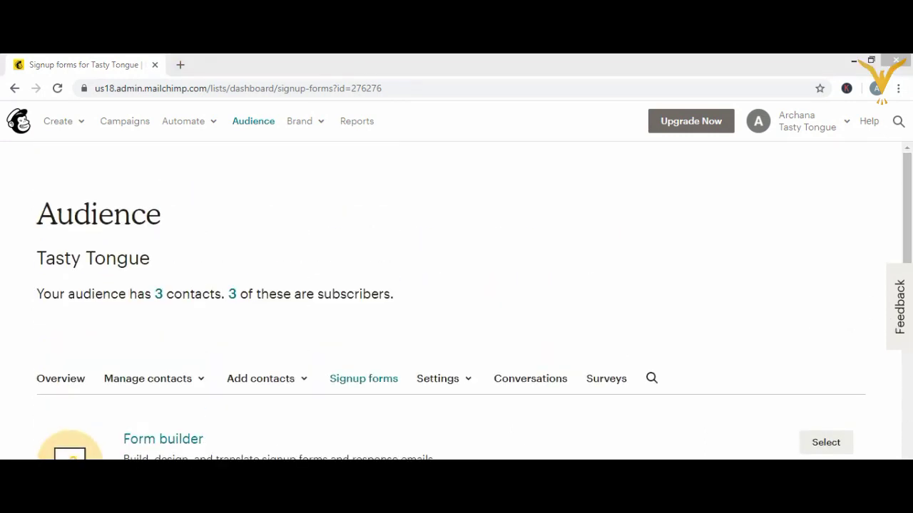
scroll(459, 405, down, 1)
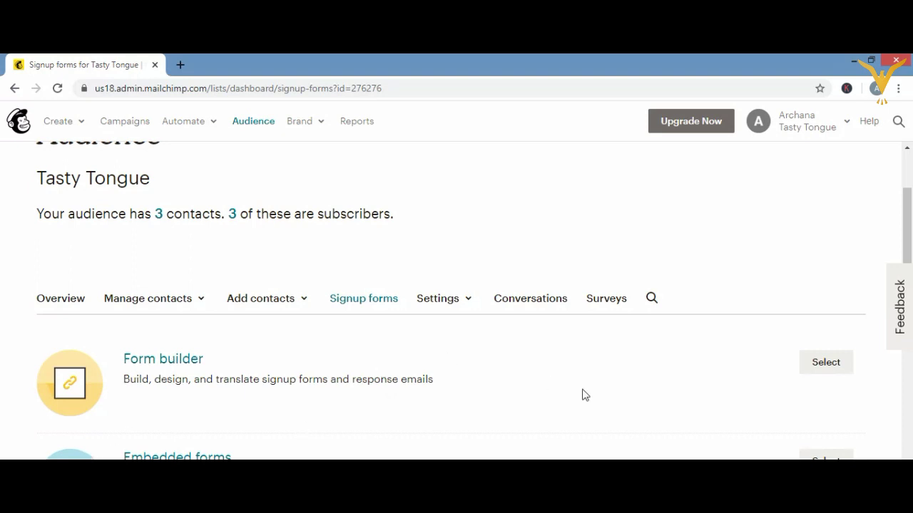
- Open Form builder with Signup form selected and scroll to the signup URL and field preview
click(825, 364)
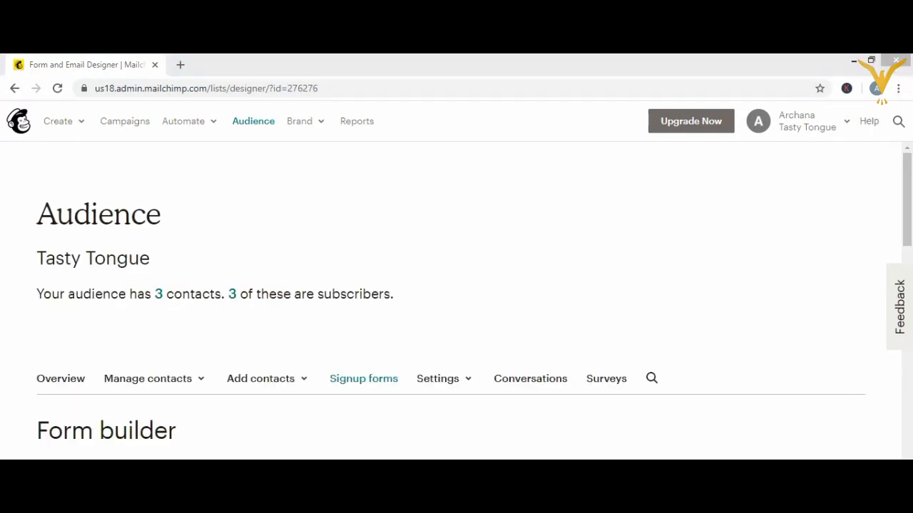
scroll(456, 285, down, 3)
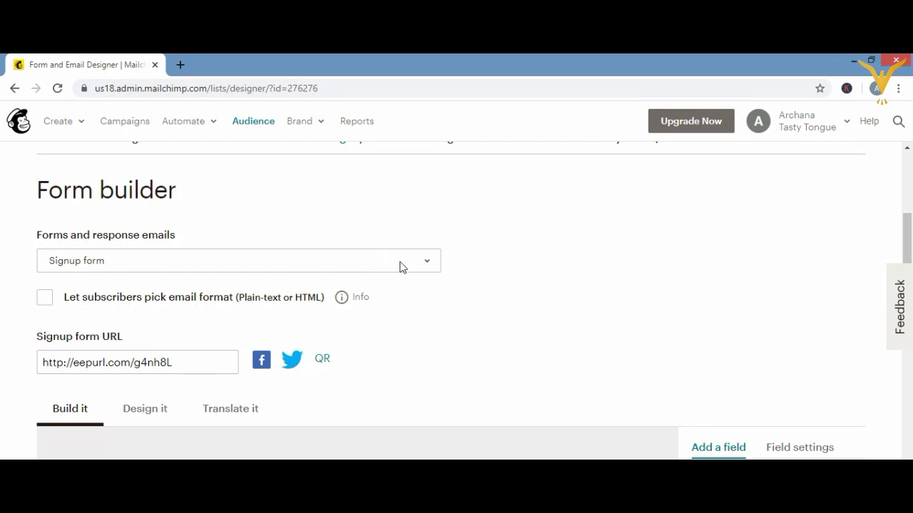
click(427, 265)
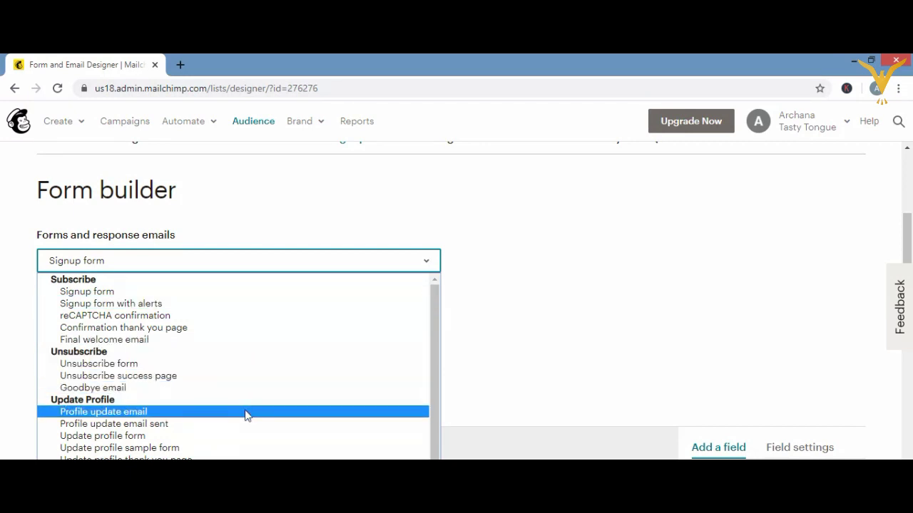
click(286, 291)
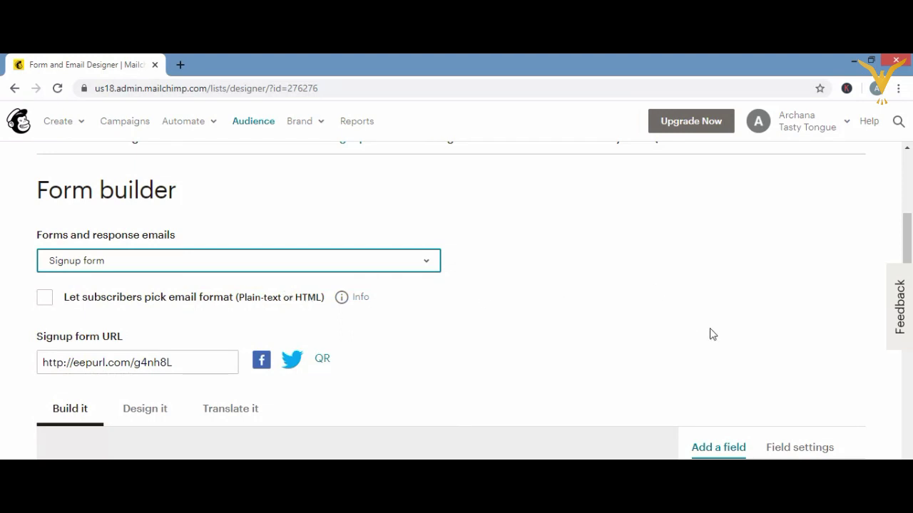
scroll(471, 307, down, 1)
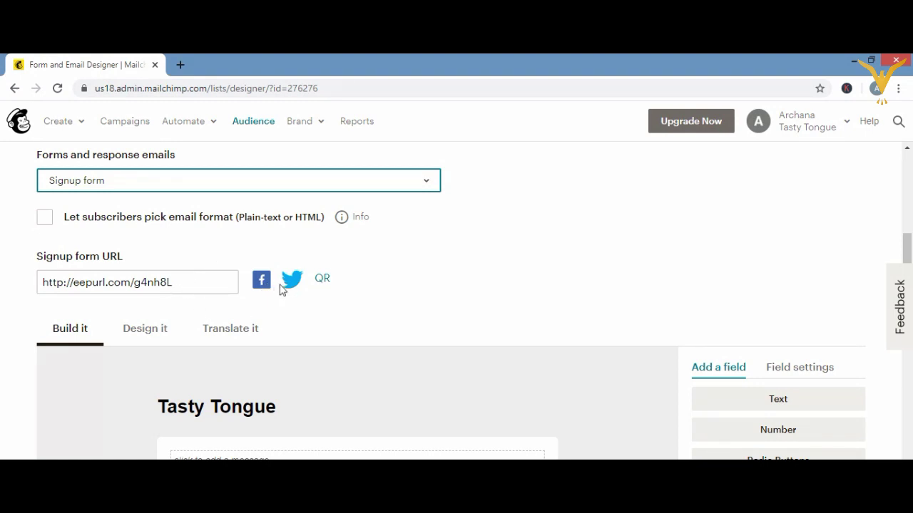
click(327, 284)
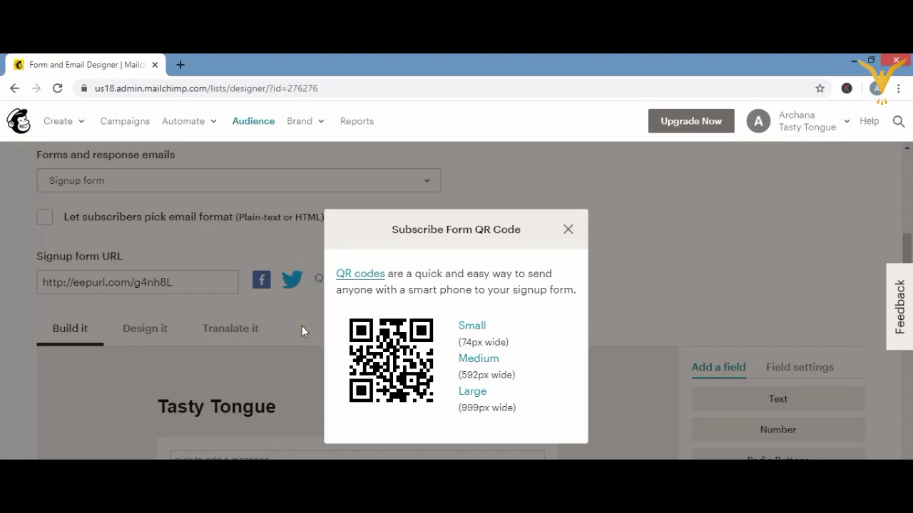
click(569, 231)
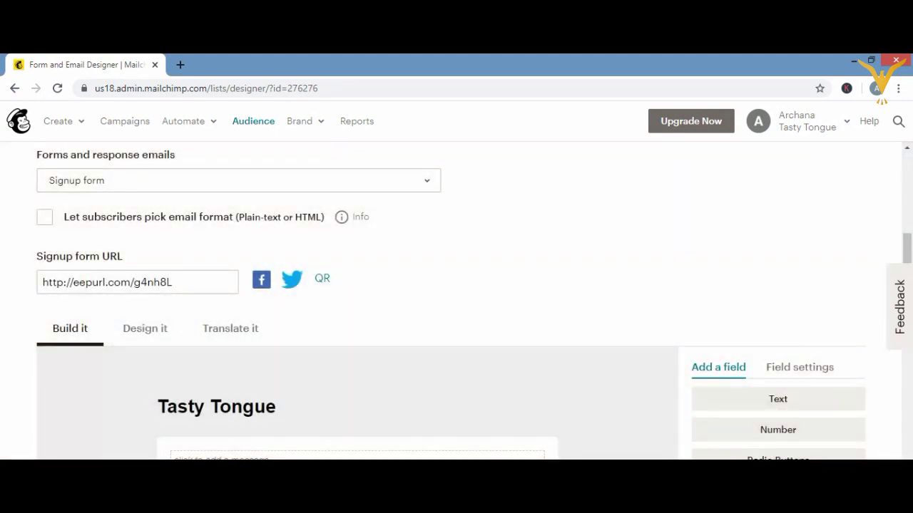
scroll(686, 385, down, 2)
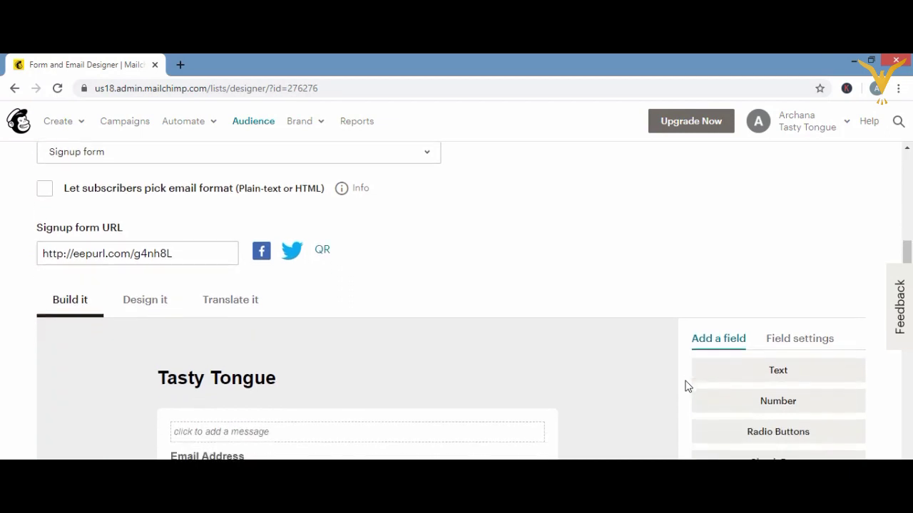
scroll(686, 385, down, 4)
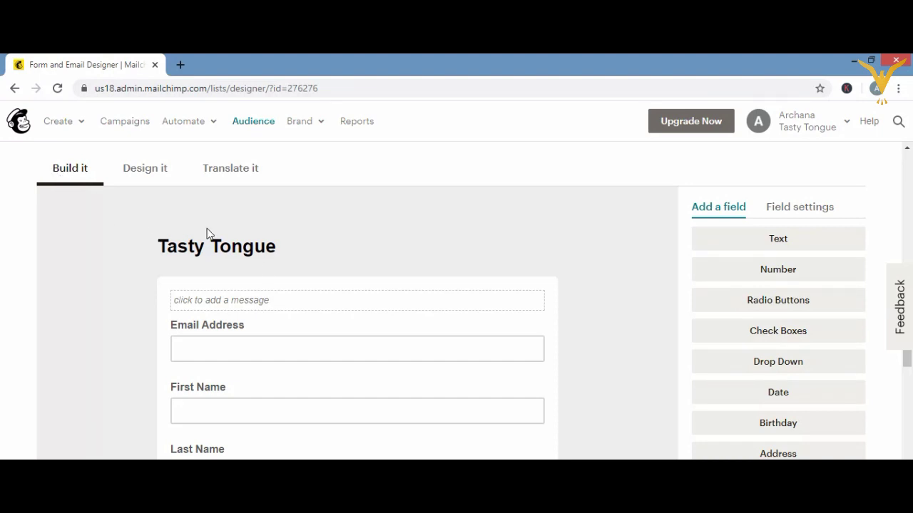
- Try adding an image to the form heading, then return to the Signup forms page without one
mouse_move(268, 259)
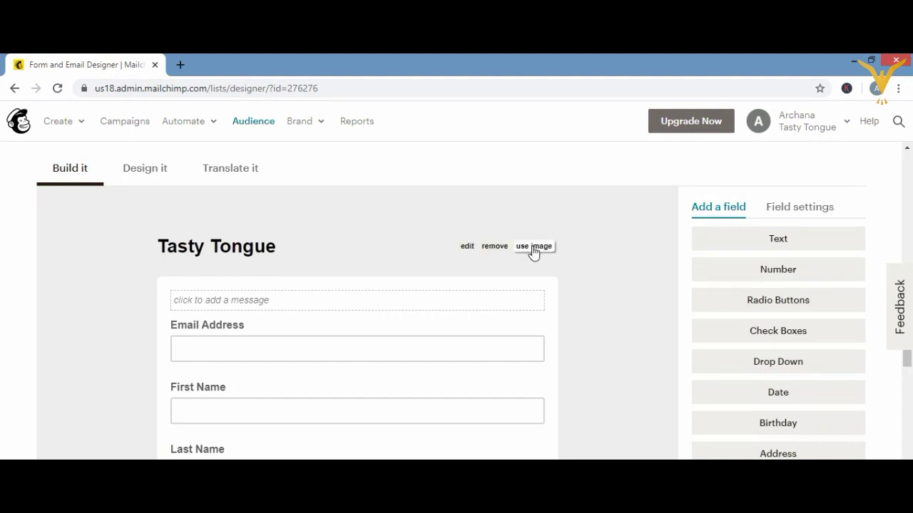
click(532, 248)
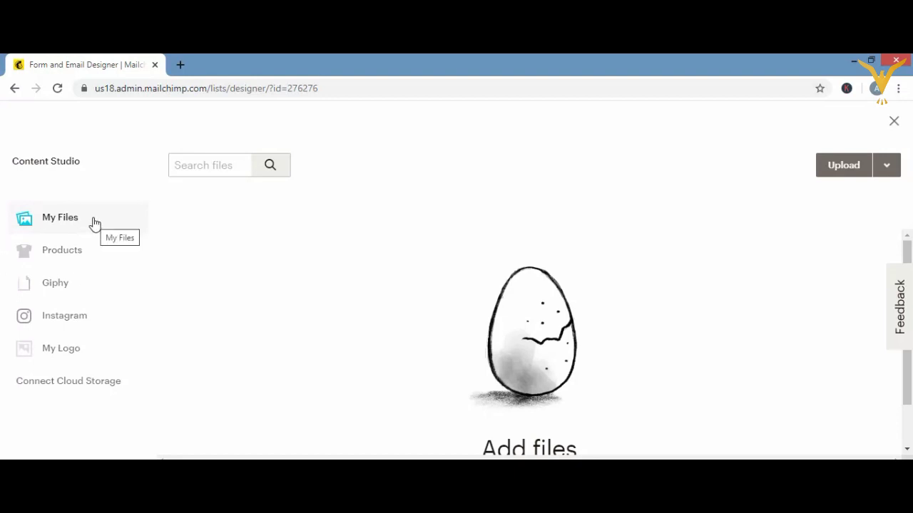
click(15, 88)
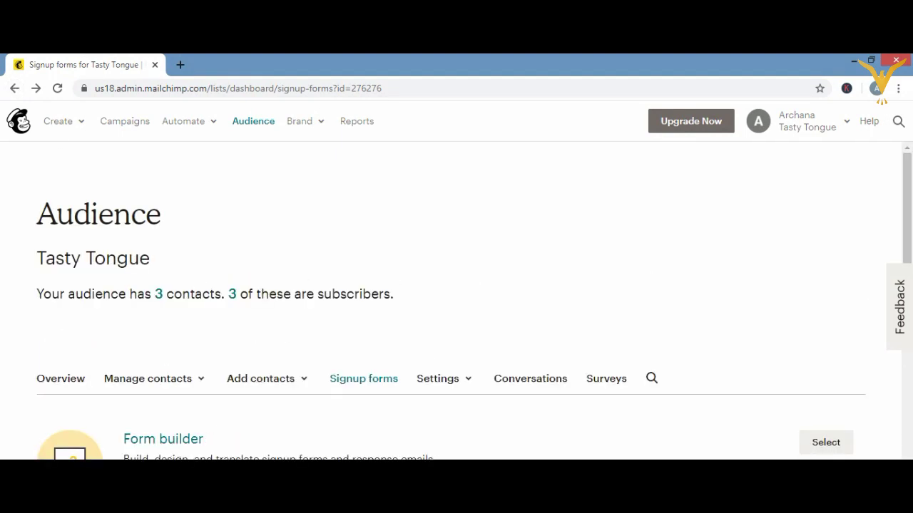
- Reopen Form builder and bring up the editor for the 'click to add a message' box
click(837, 442)
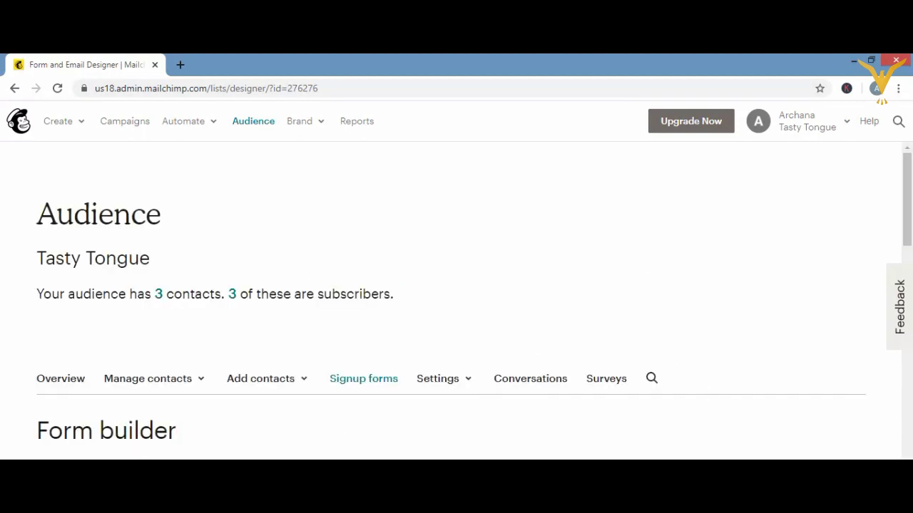
scroll(456, 300, down, 1)
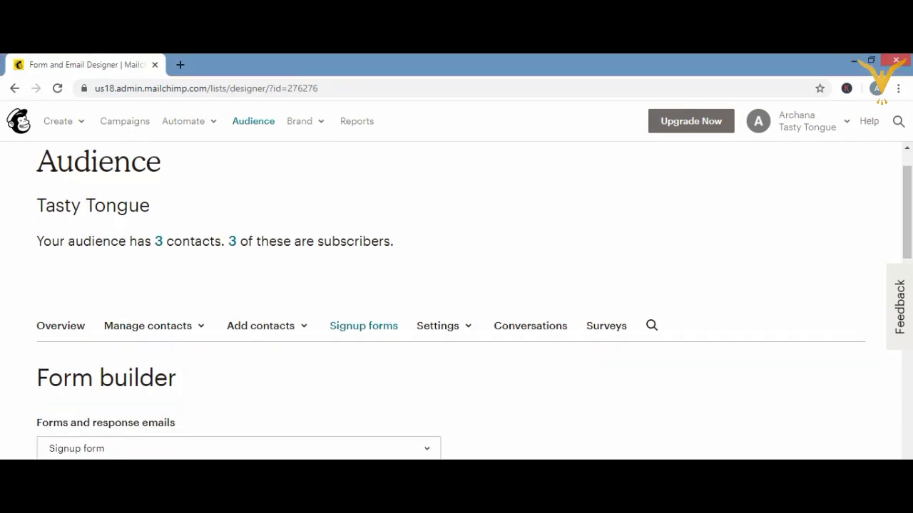
scroll(457, 299, down, 1)
scroll(456, 306, down, 4)
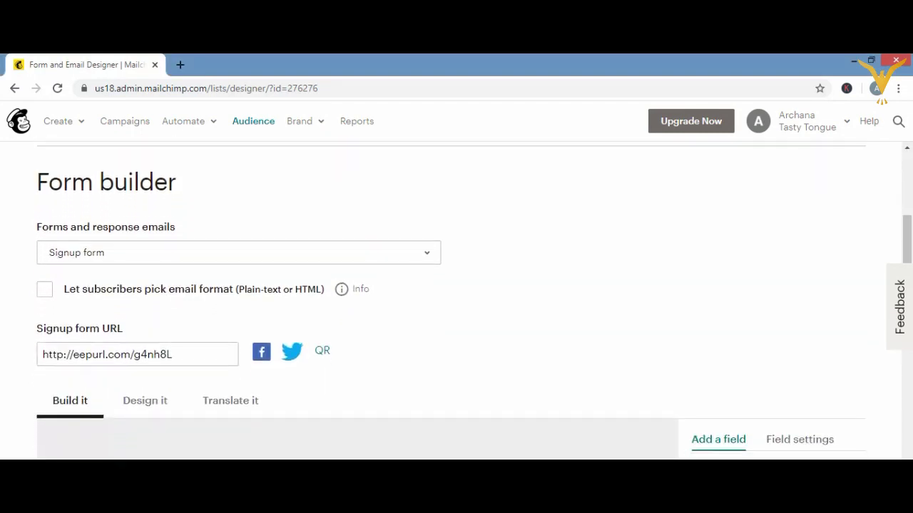
scroll(456, 307, down, 2)
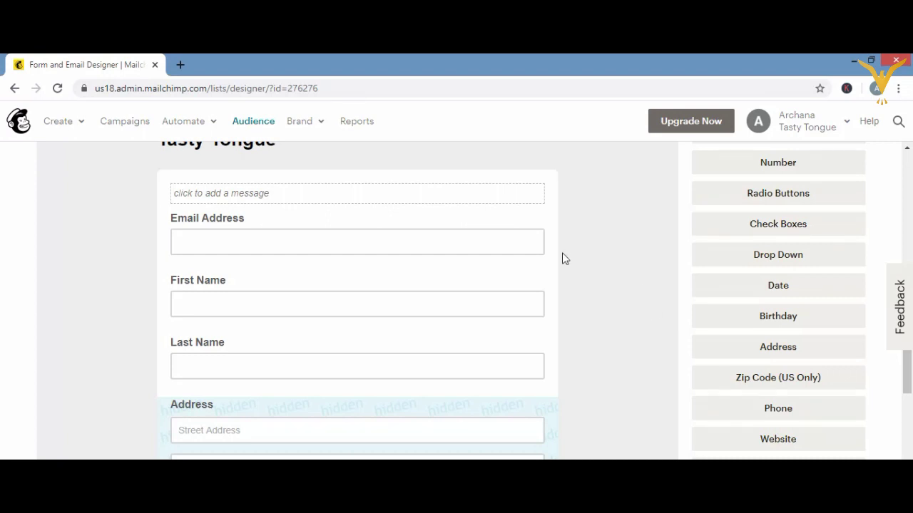
click(906, 147)
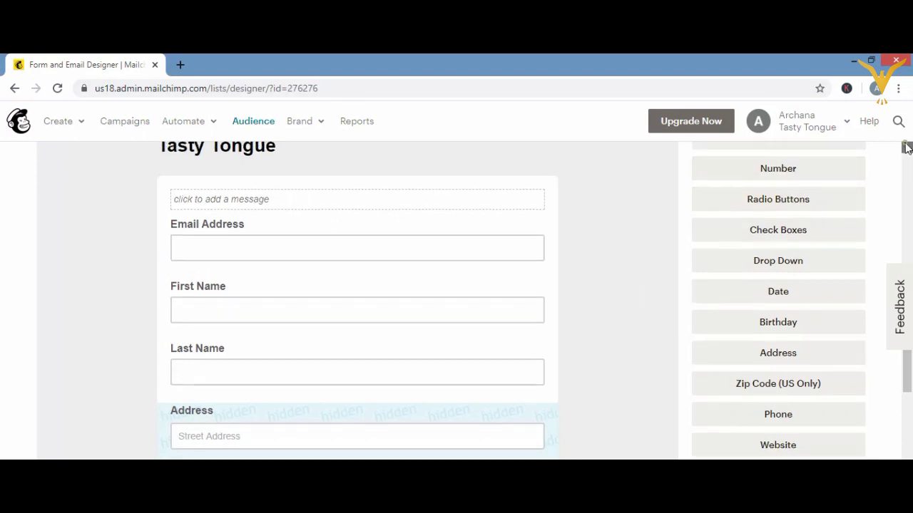
click(906, 146)
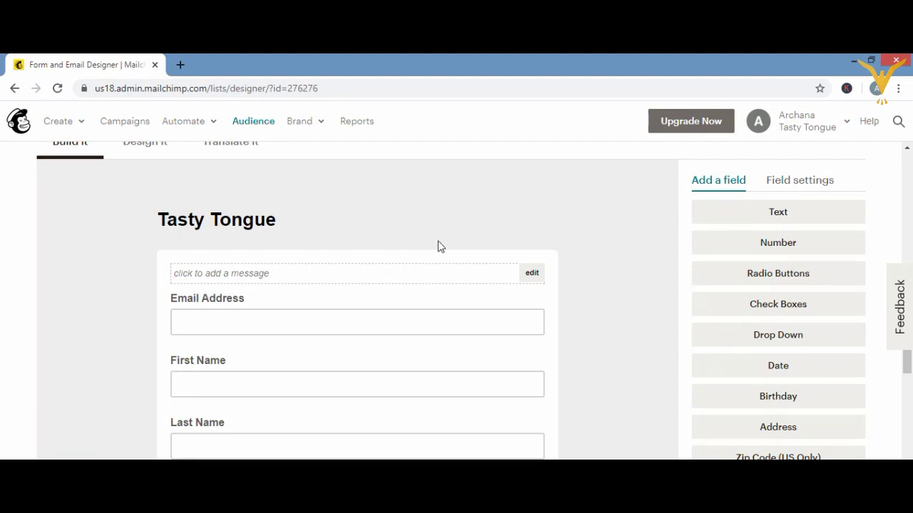
- Add the message 'kindly fill the form to subscribe !' and show the Email Address field settings
click(533, 275)
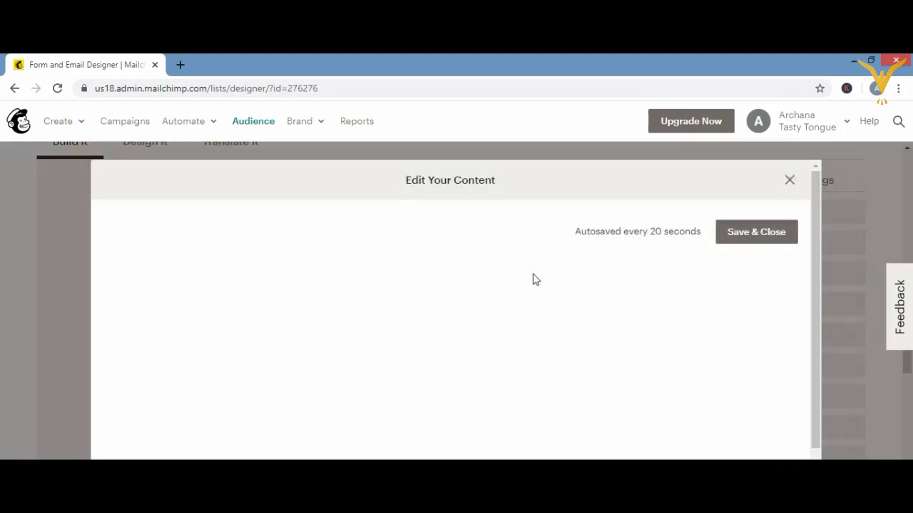
click(210, 229)
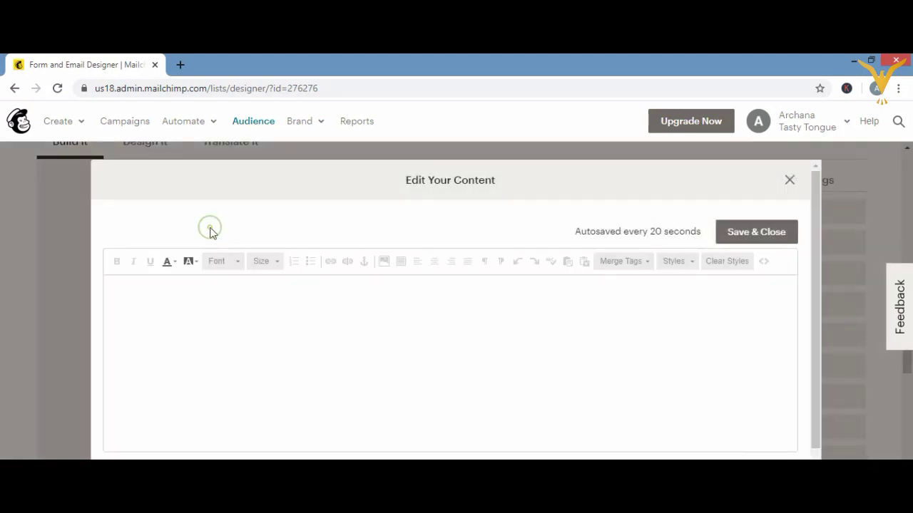
click(198, 292)
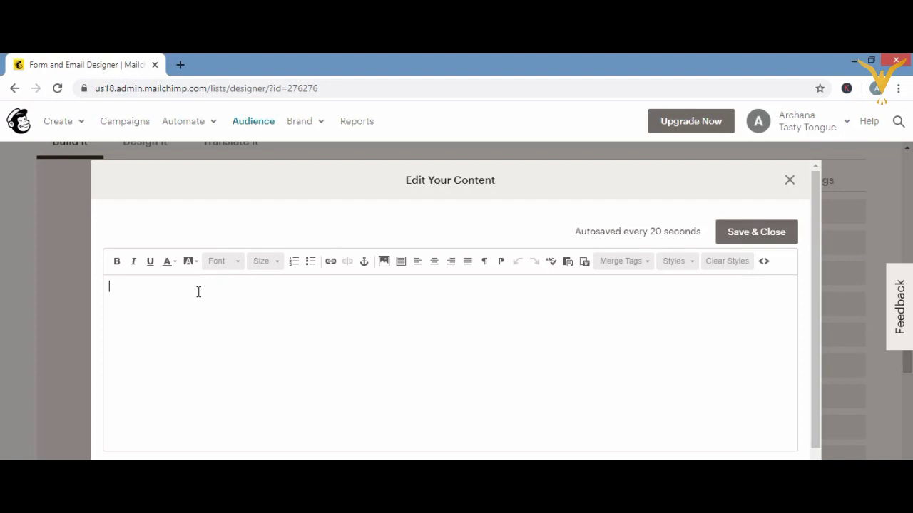
text(kindly fill the form to )
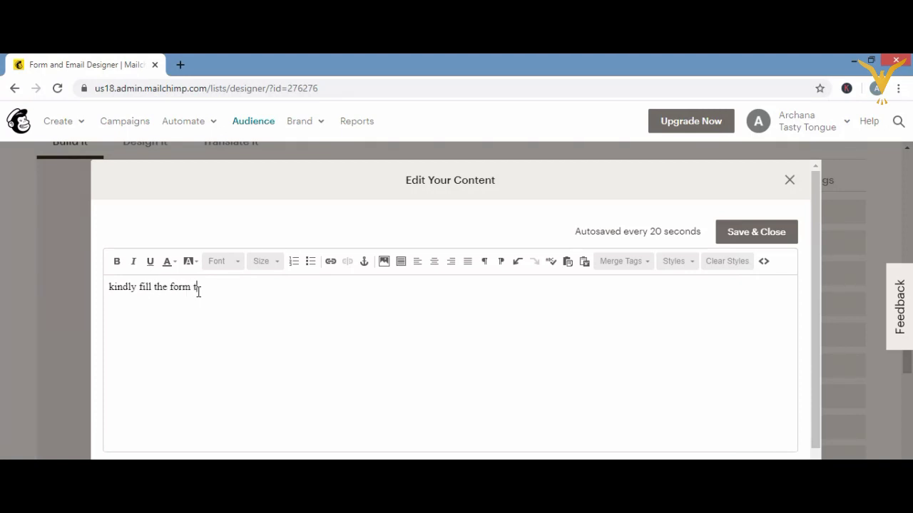
text(subcribe)
right_click(218, 289)
click(233, 298)
click(311, 302)
text(!)
click(741, 232)
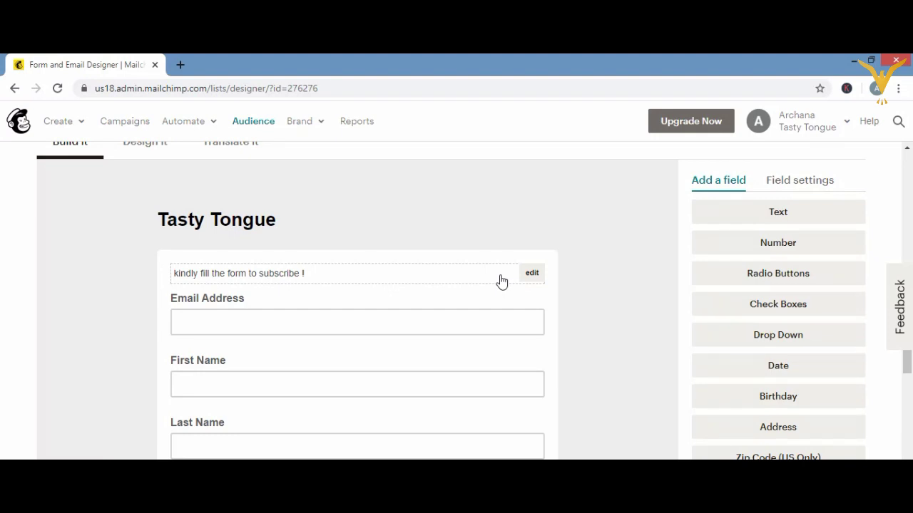
click(443, 333)
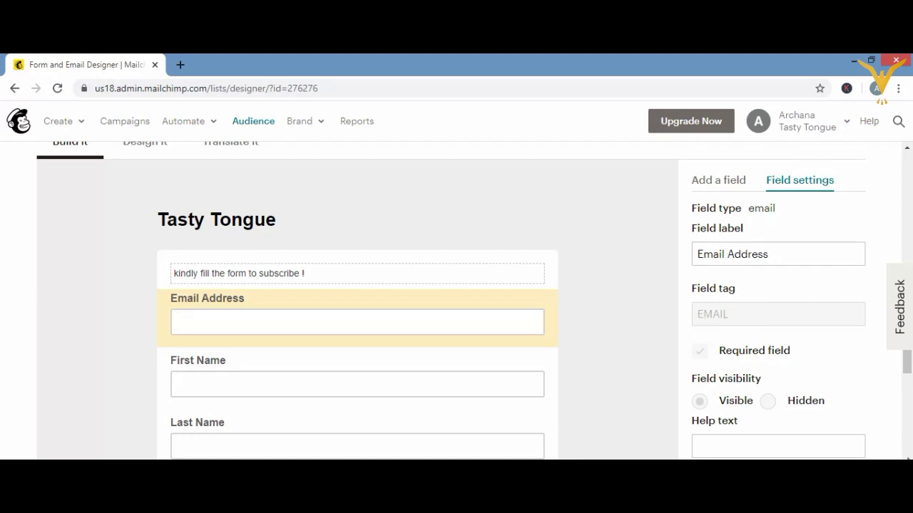
scroll(473, 300, down, 1)
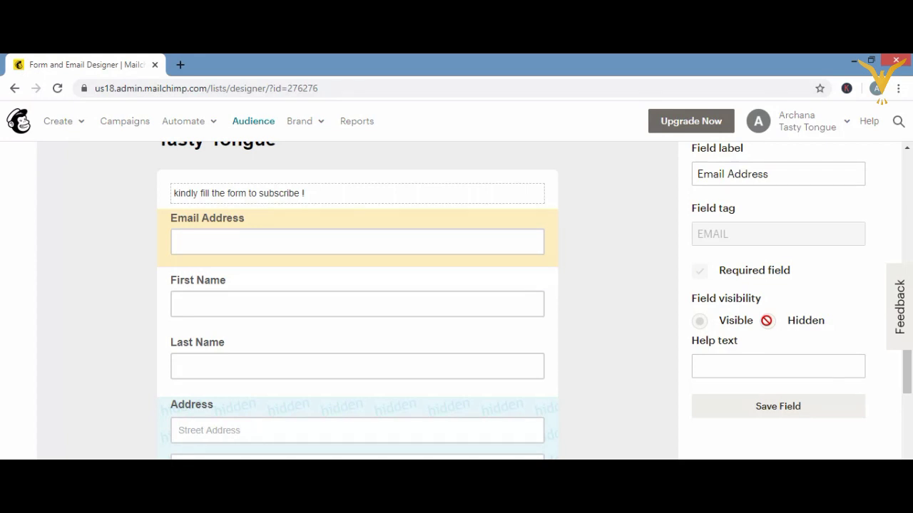
click(732, 366)
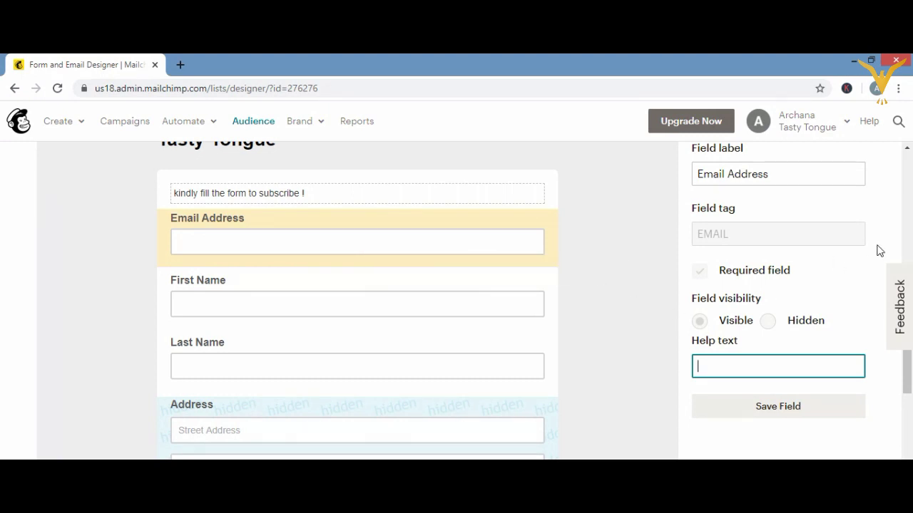
click(907, 148)
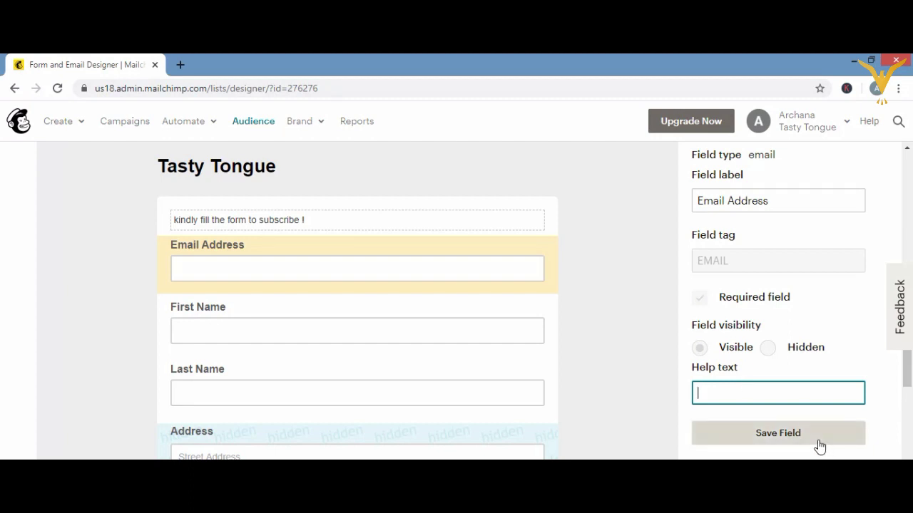
- Toggle First Name's Required and Hidden settings on and back off, leaving it optional and visible
click(306, 334)
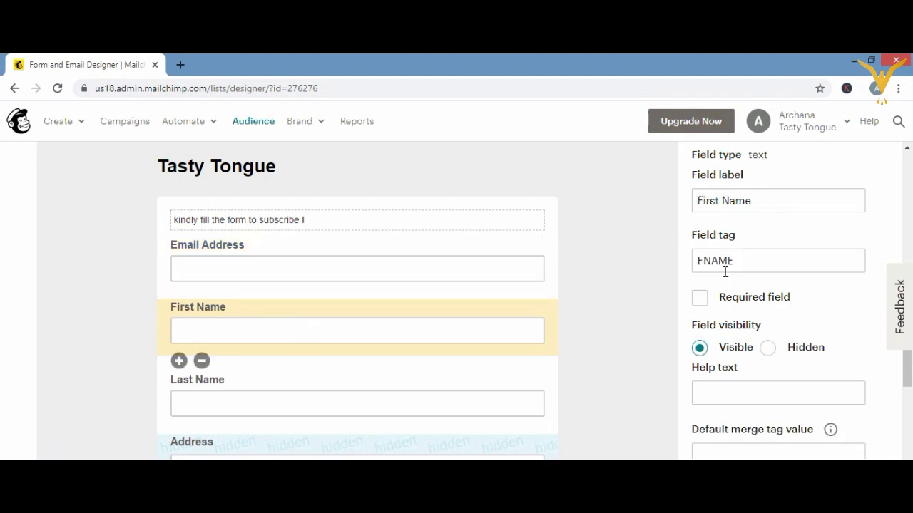
click(699, 300)
click(769, 348)
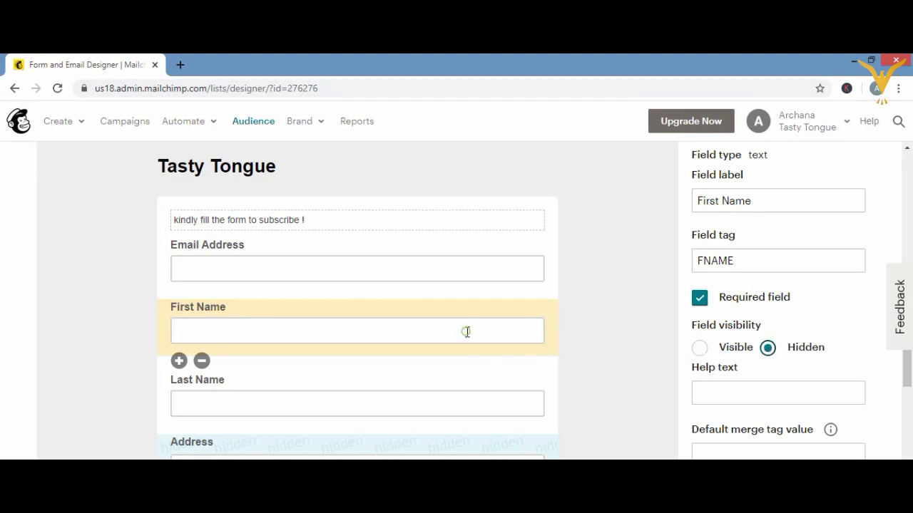
click(700, 348)
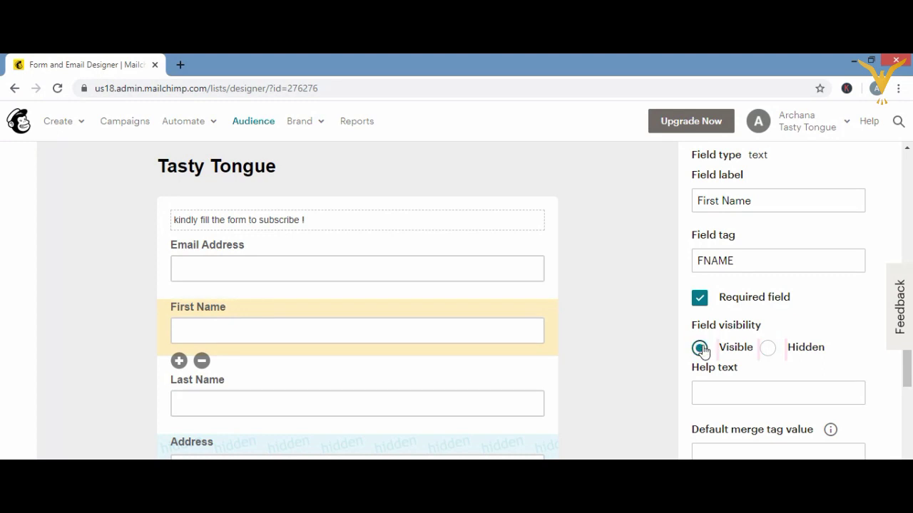
click(700, 300)
scroll(457, 300, down, 10)
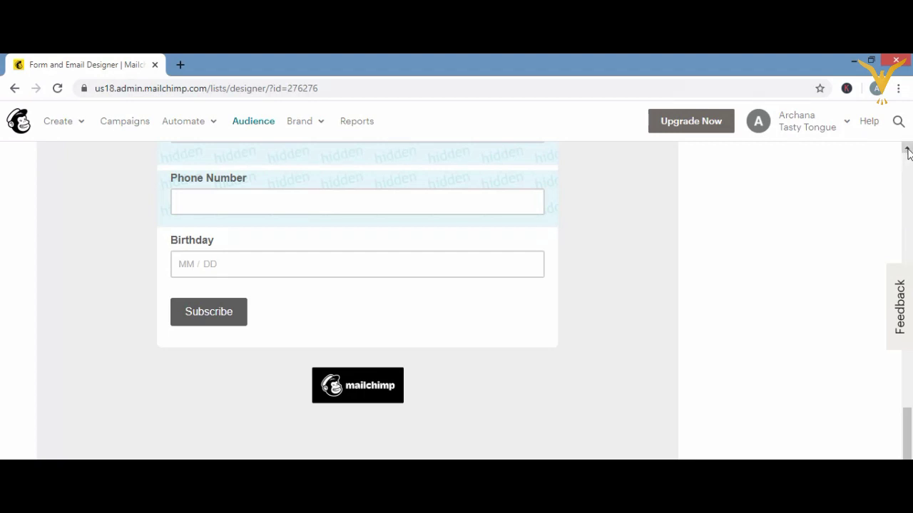
drag(908, 151, 907, 151)
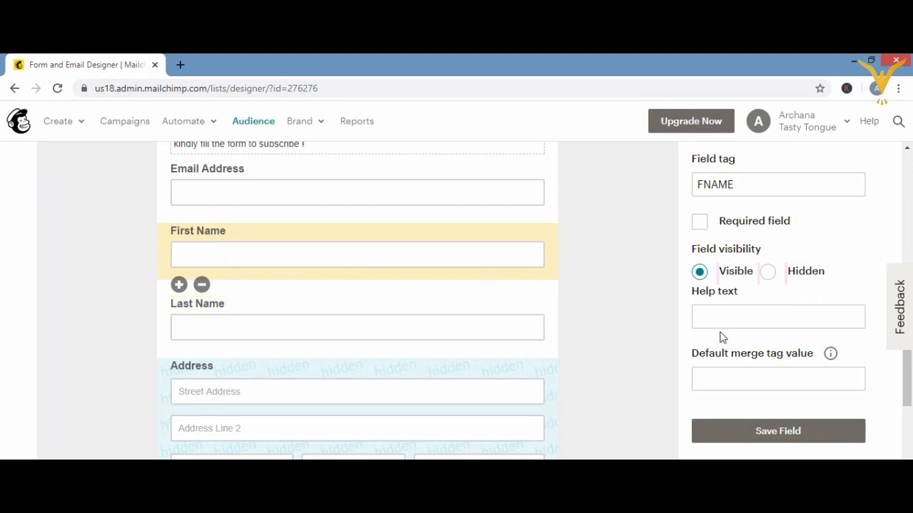
- Enter 'dear' as First Name's and 'customer' as Last Name's default merge tag values
click(720, 380)
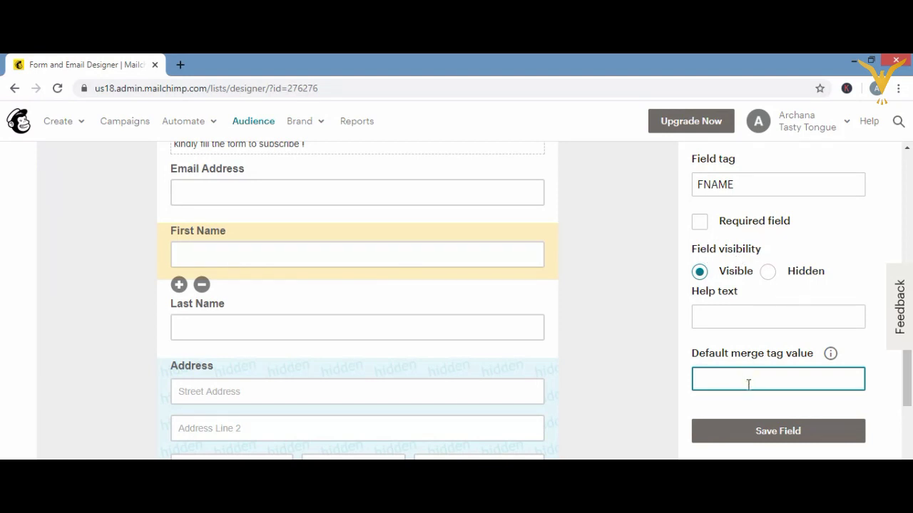
text(dear)
click(482, 344)
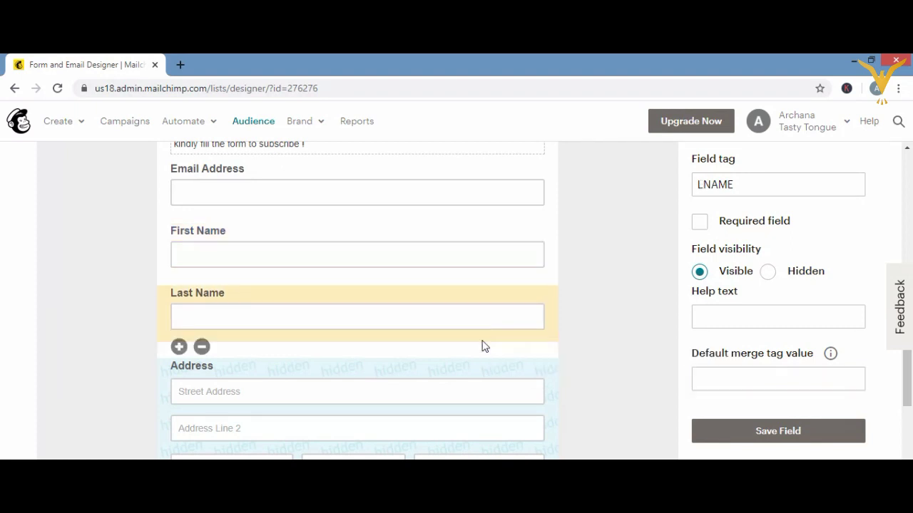
click(727, 379)
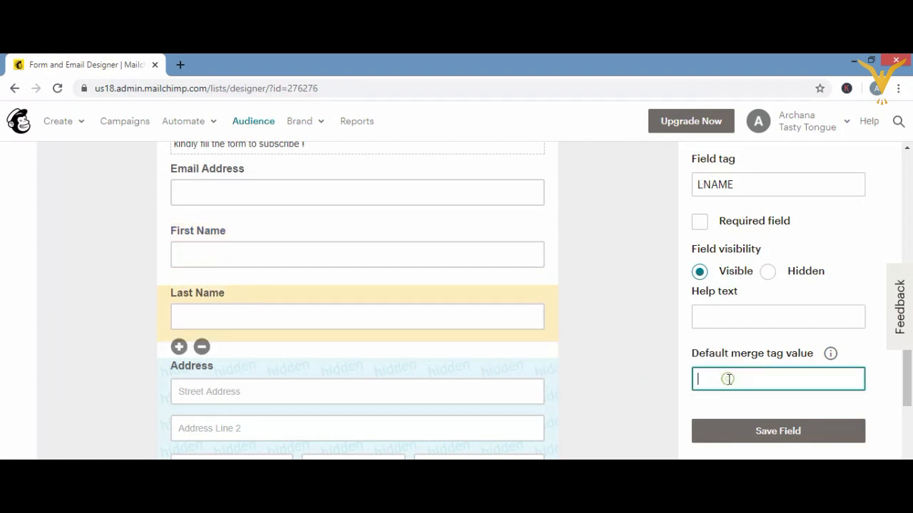
text(customer)
- Set First Name's default merge tag value to 'dear customer', keeping the field optional
click(533, 275)
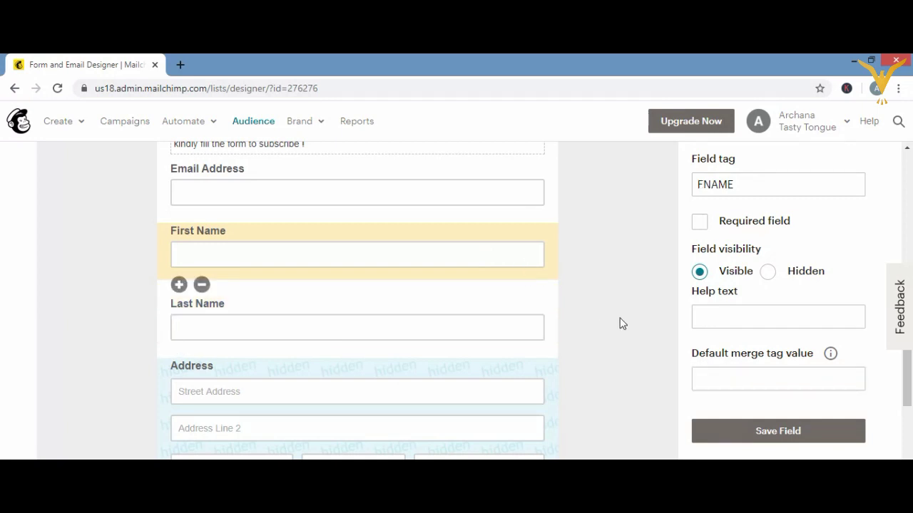
click(713, 377)
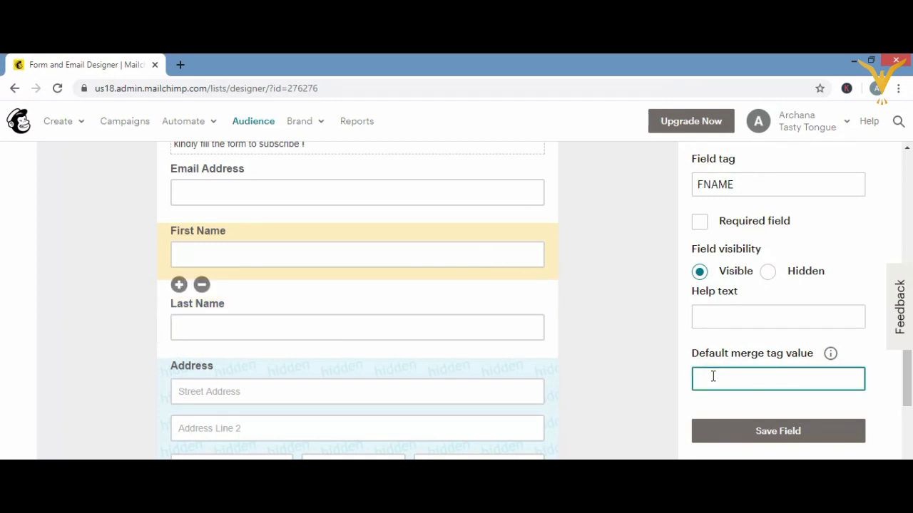
text(dear customer)
click(700, 222)
click(700, 222)
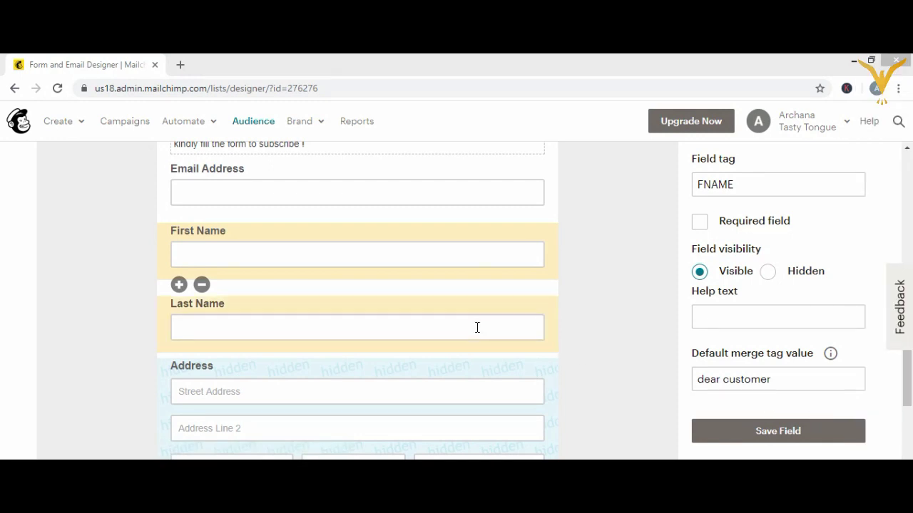
- Change the Address field's visibility setting and save it
click(477, 328)
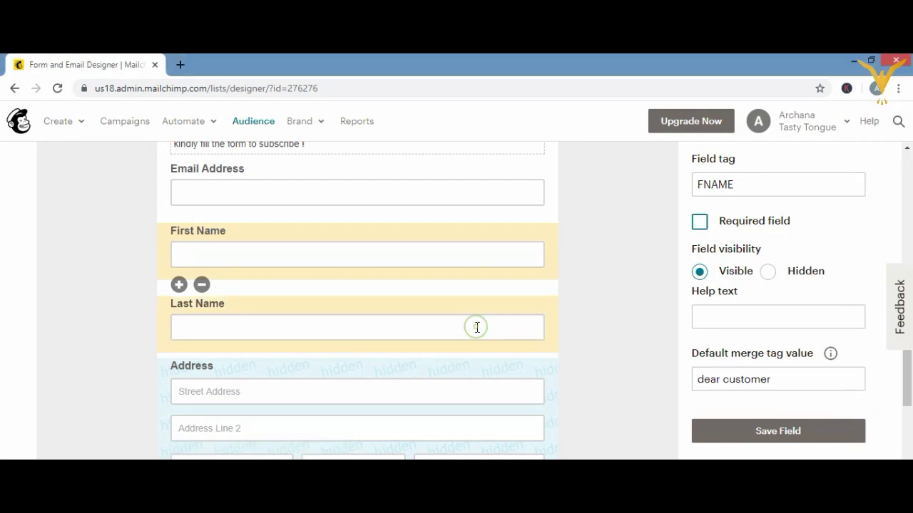
click(457, 379)
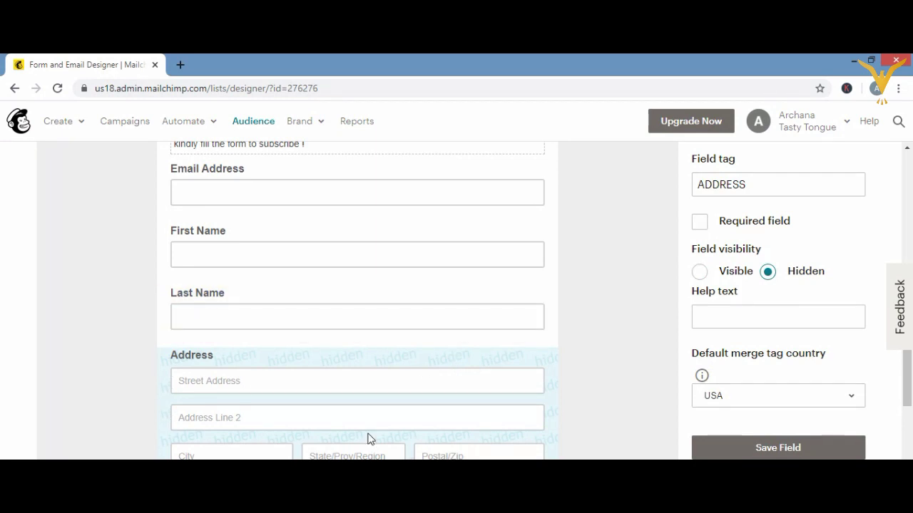
scroll(579, 366, down, 1)
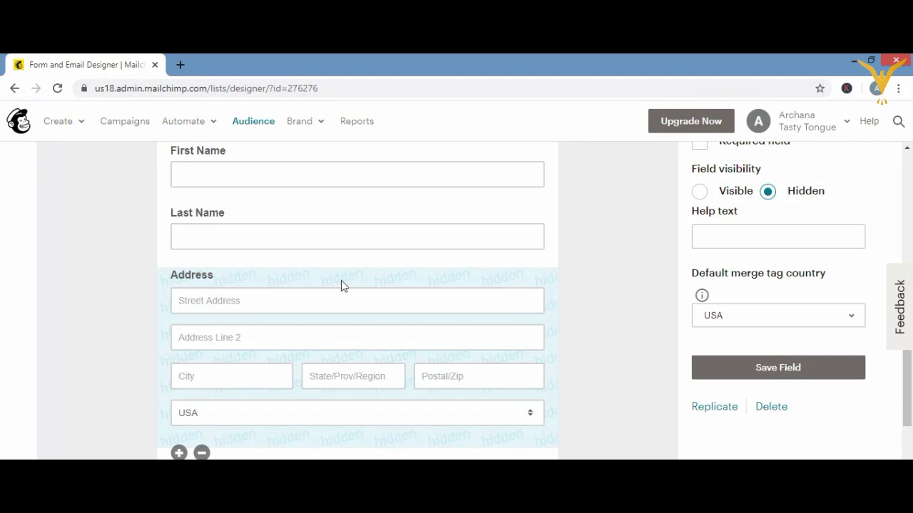
click(766, 193)
click(766, 369)
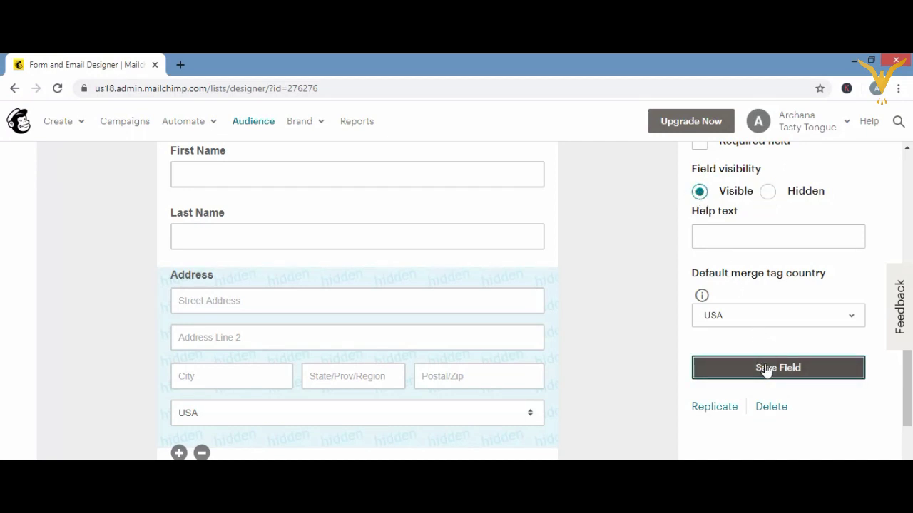
key(super+c)
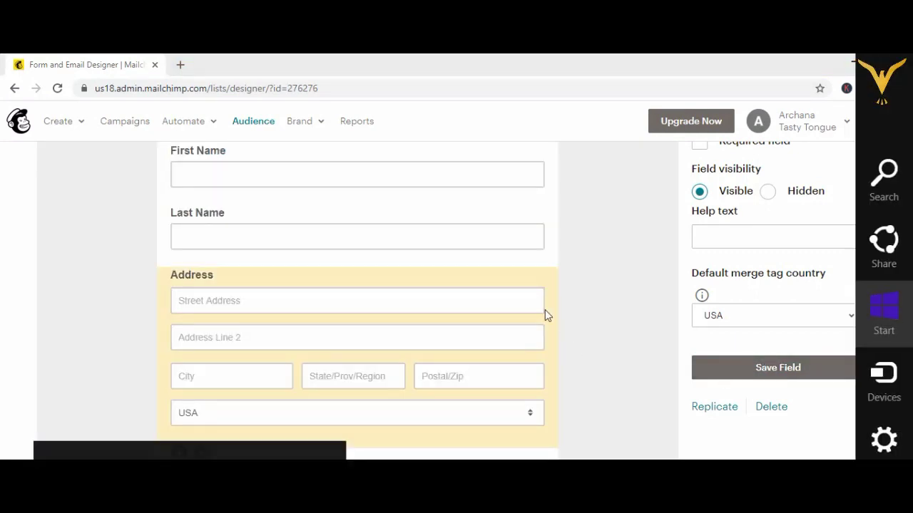
click(582, 317)
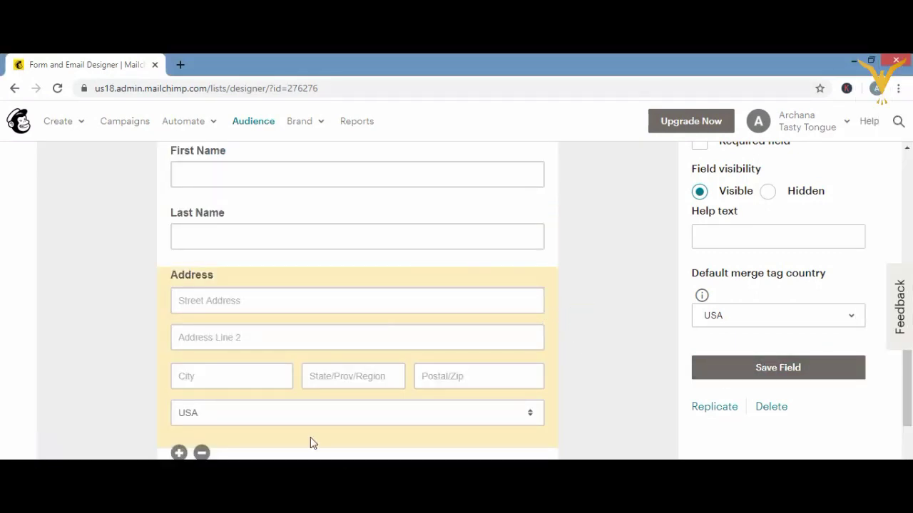
- Save the Last Name field as hidden, then restore and save it as visible
click(539, 258)
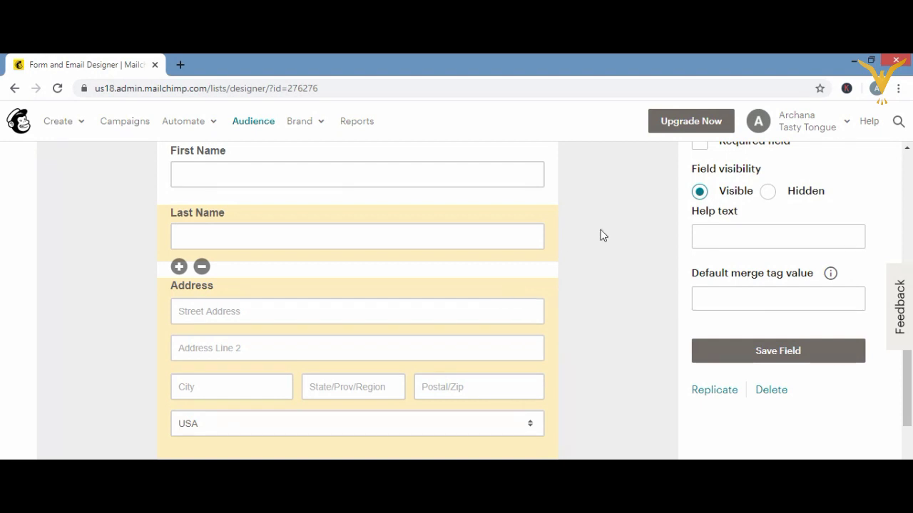
click(766, 192)
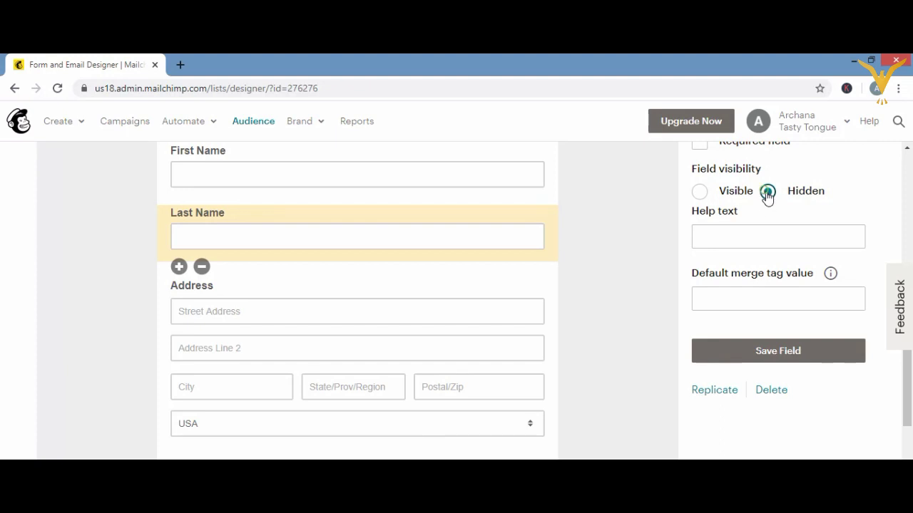
click(803, 351)
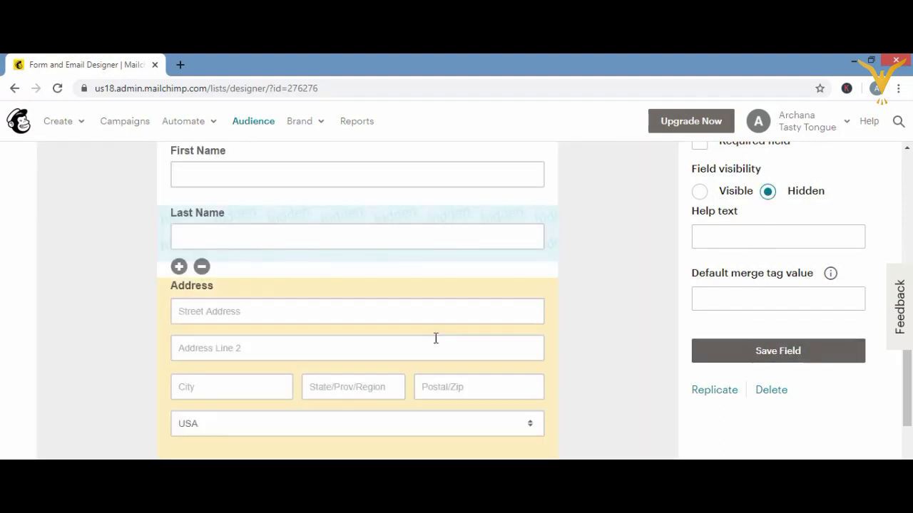
click(365, 215)
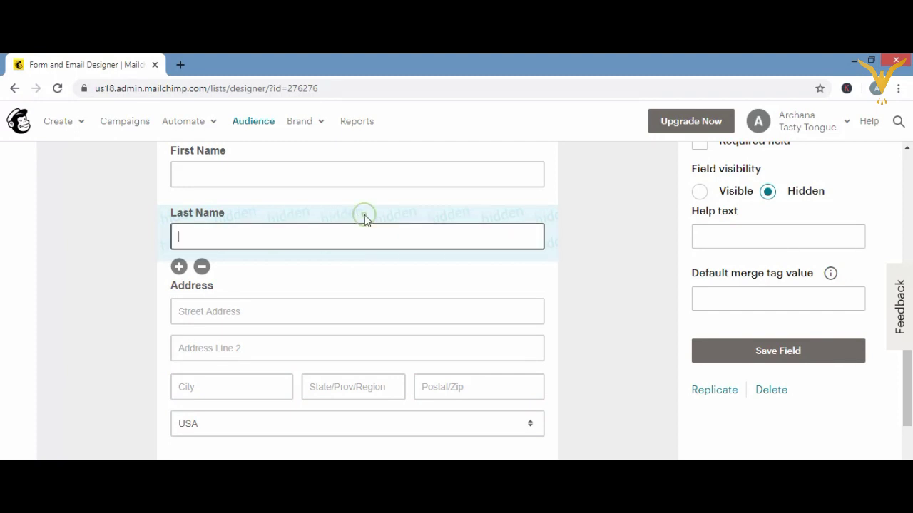
click(700, 193)
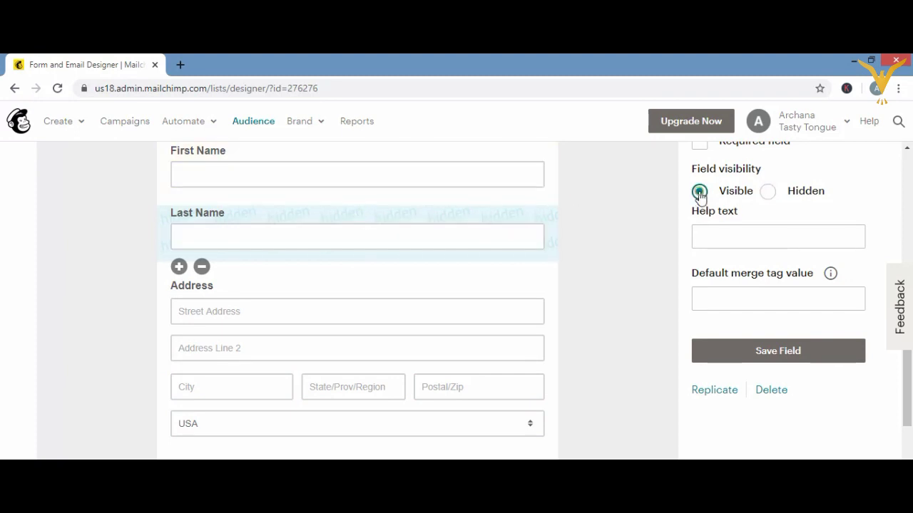
click(773, 358)
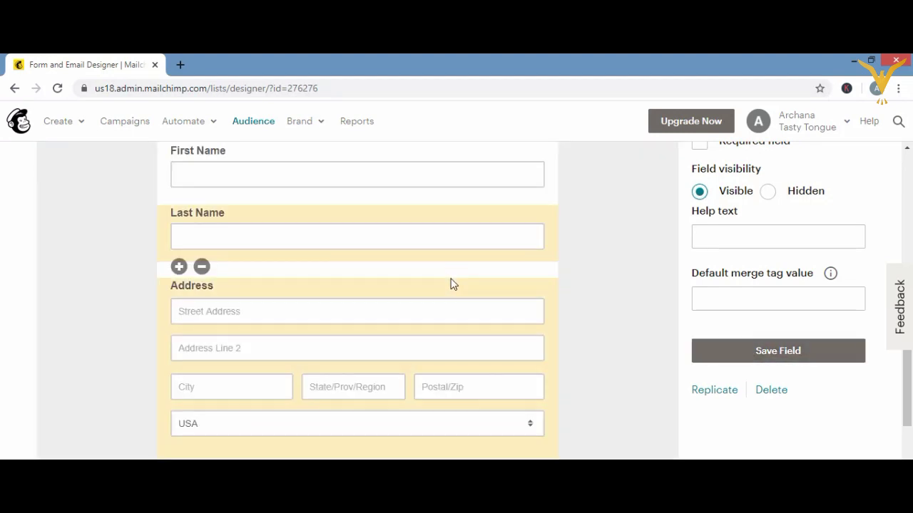
- Save the Address field as hidden and scroll down toward the Birthday field
click(451, 284)
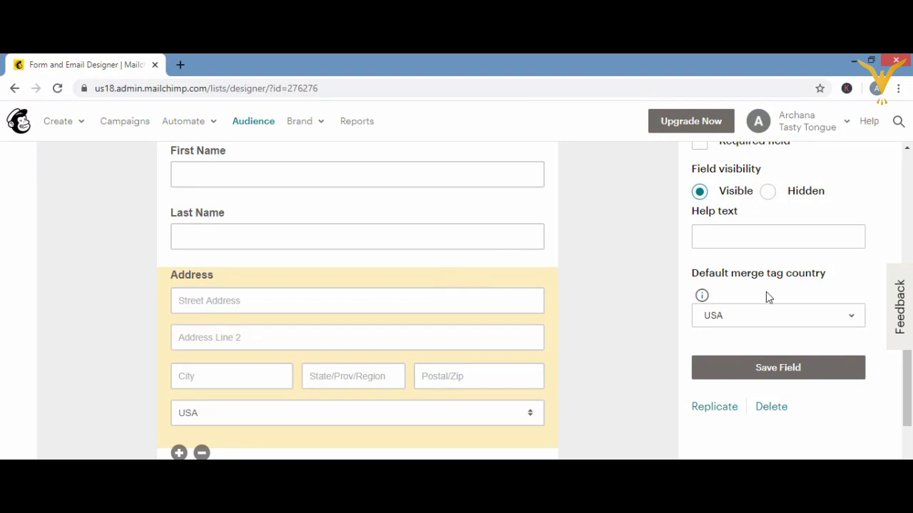
click(768, 193)
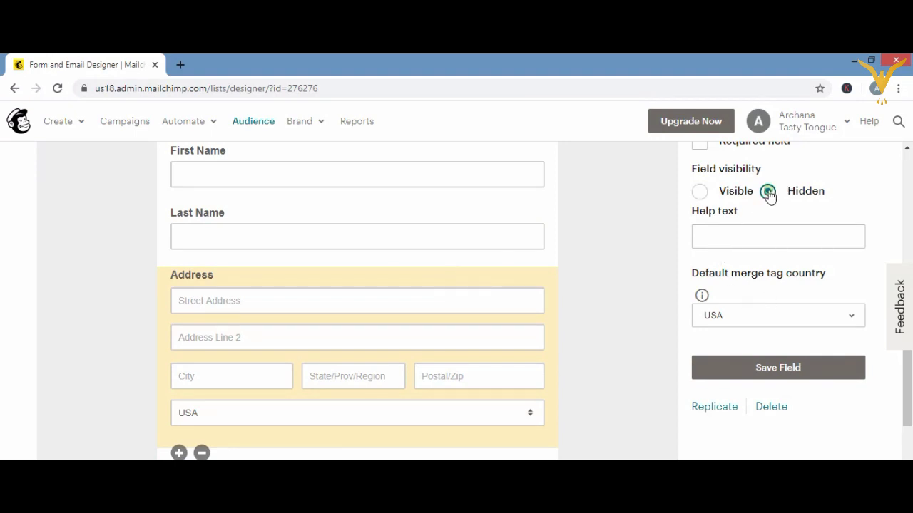
click(780, 369)
scroll(641, 369, down, 3)
scroll(641, 372, down, 1)
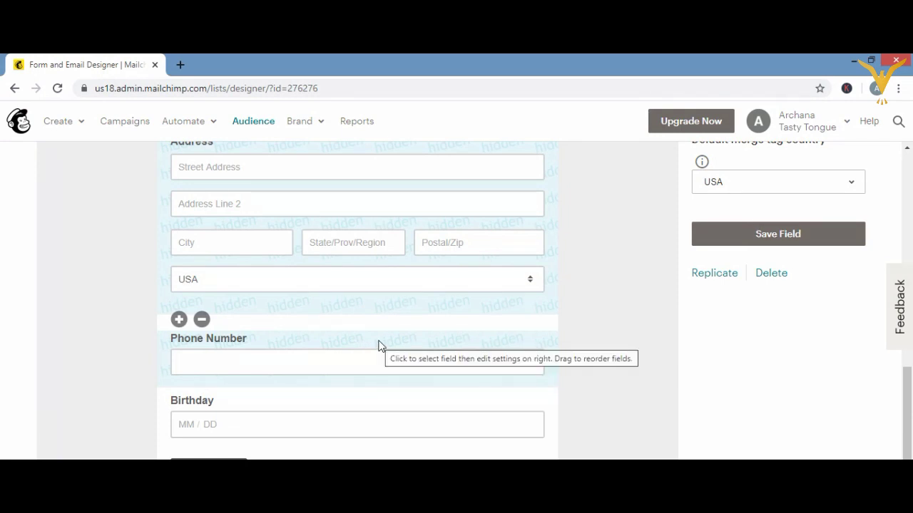
click(233, 403)
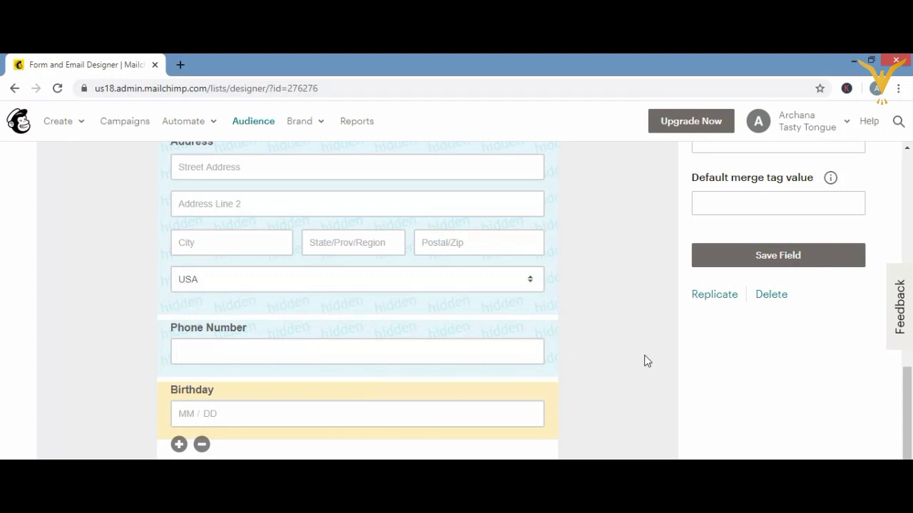
scroll(644, 299, up, 1)
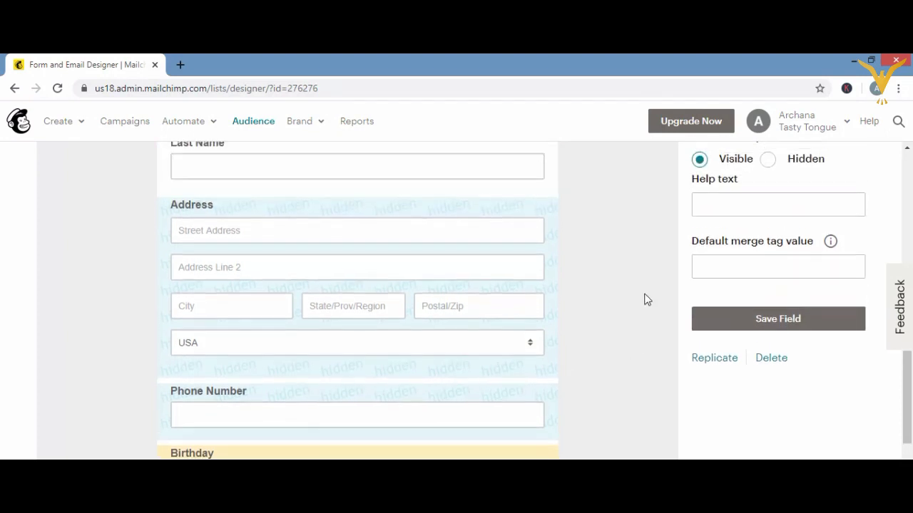
scroll(644, 300, up, 3)
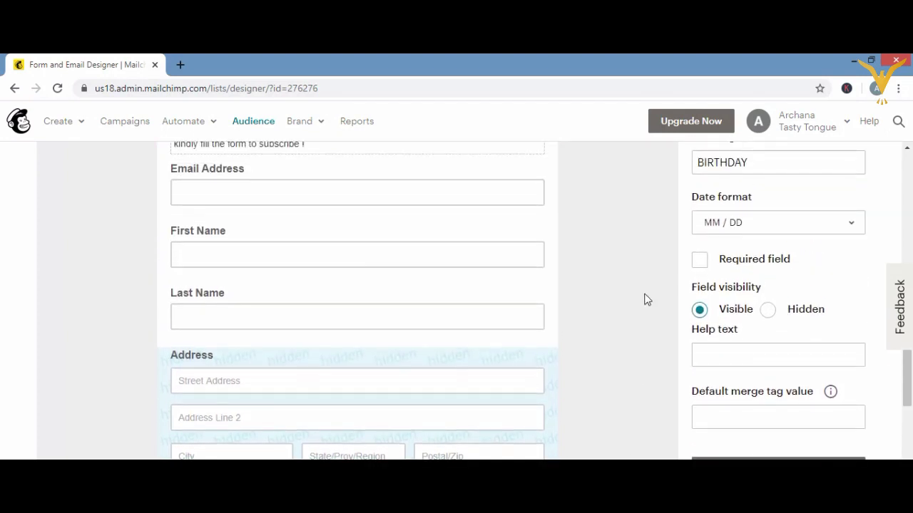
click(852, 224)
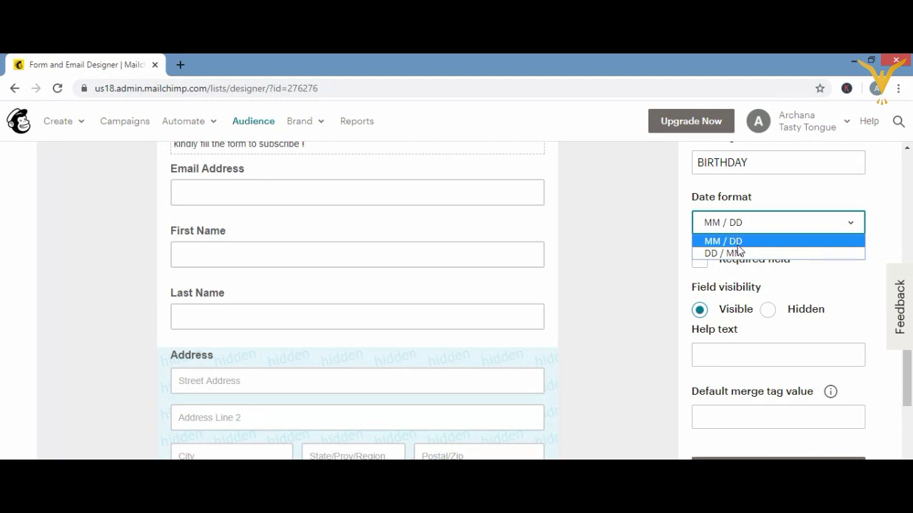
click(728, 254)
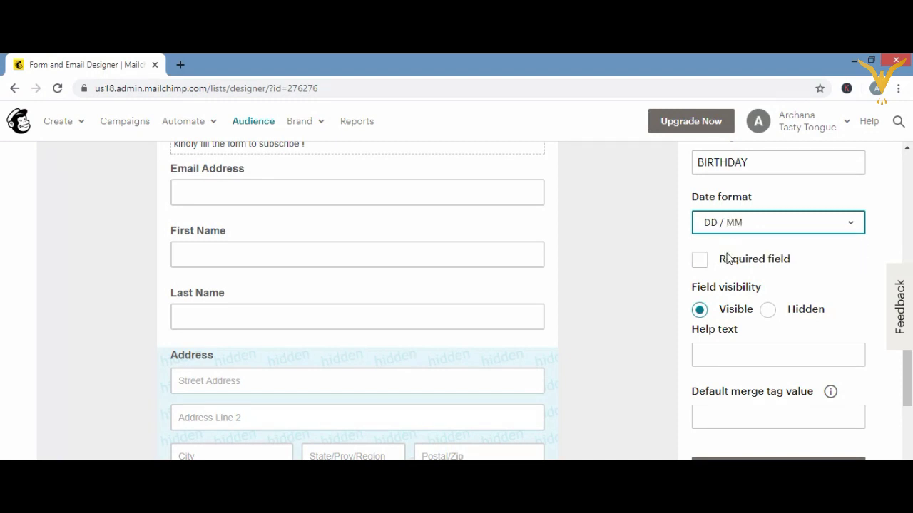
click(848, 221)
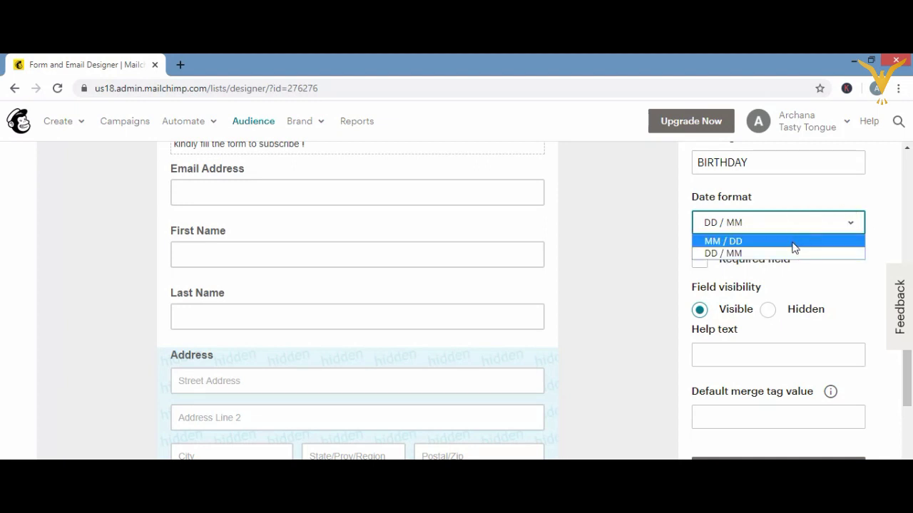
click(792, 242)
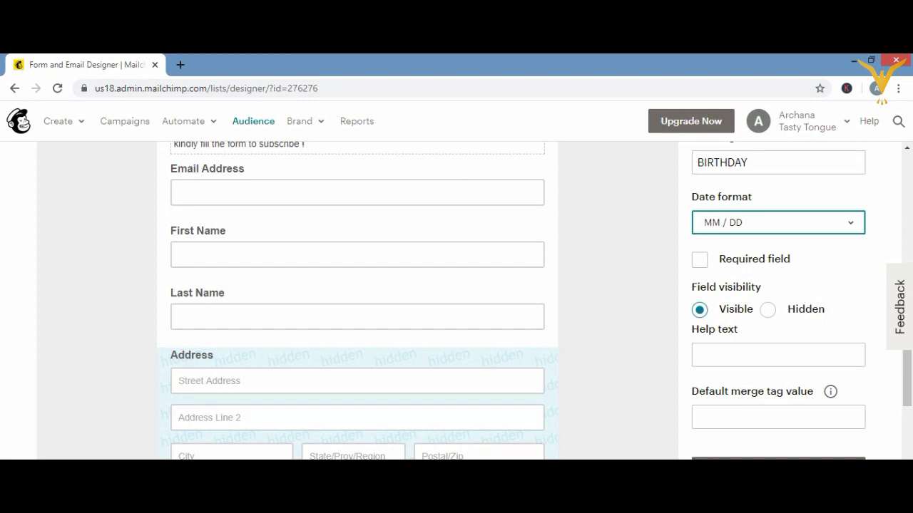
scroll(457, 299, down, 1)
scroll(456, 300, down, 1)
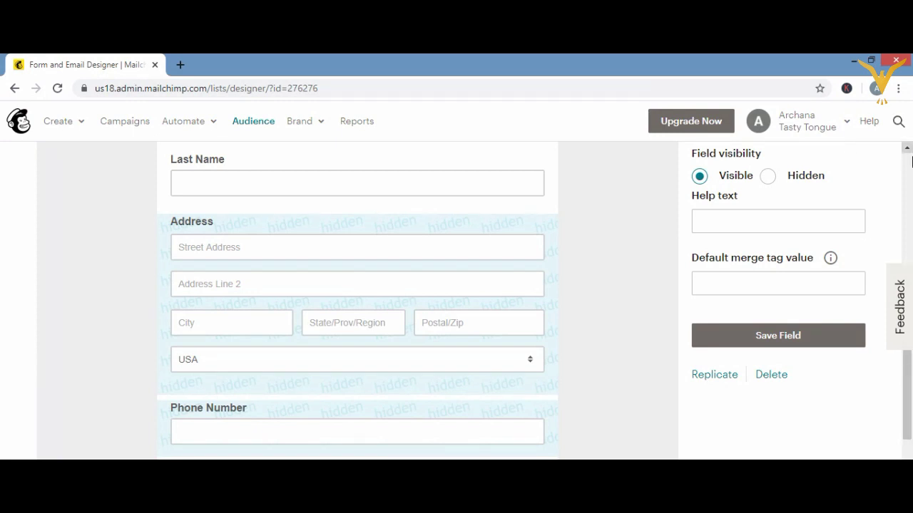
click(906, 148)
drag(906, 147, 907, 152)
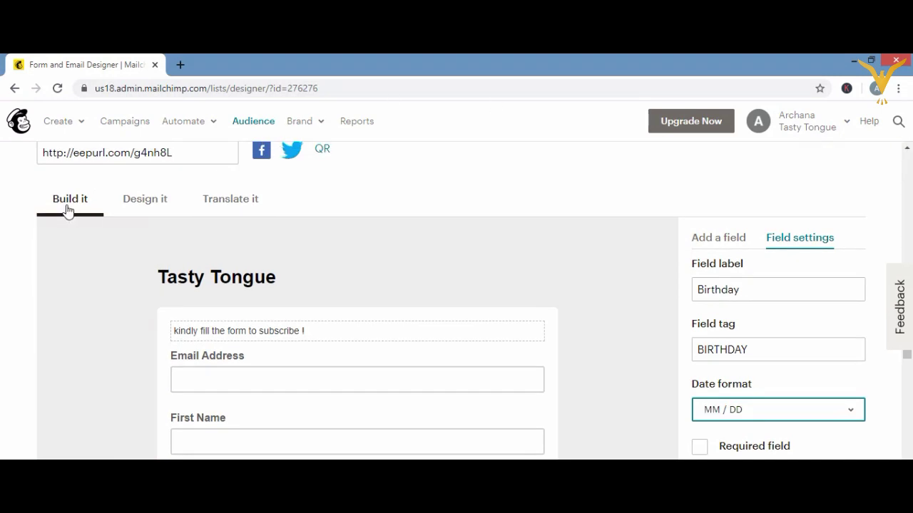
- Bring up the Design it tab's Page background colour settings
click(137, 204)
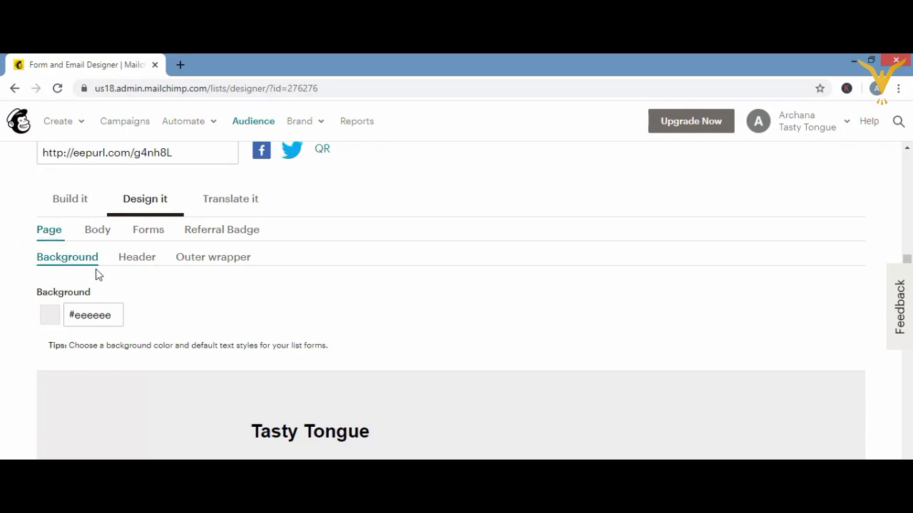
click(58, 254)
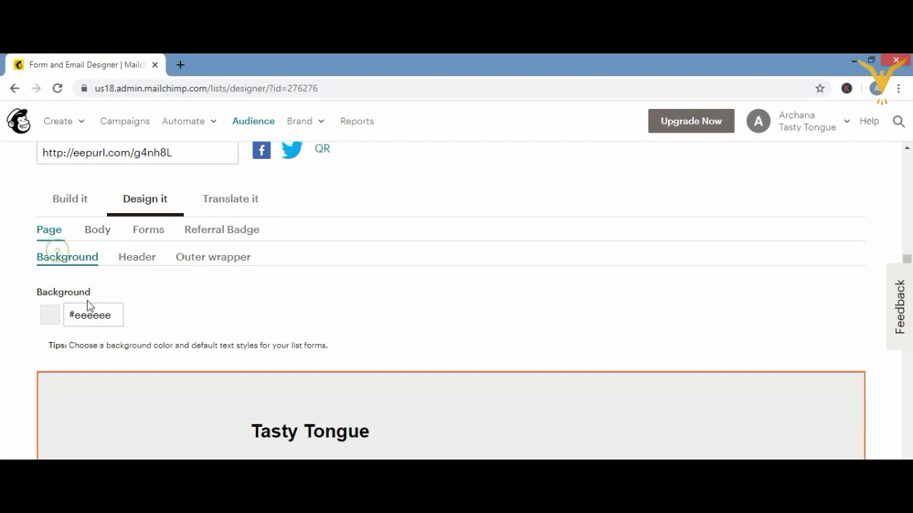
click(50, 318)
scroll(793, 414, down, 3)
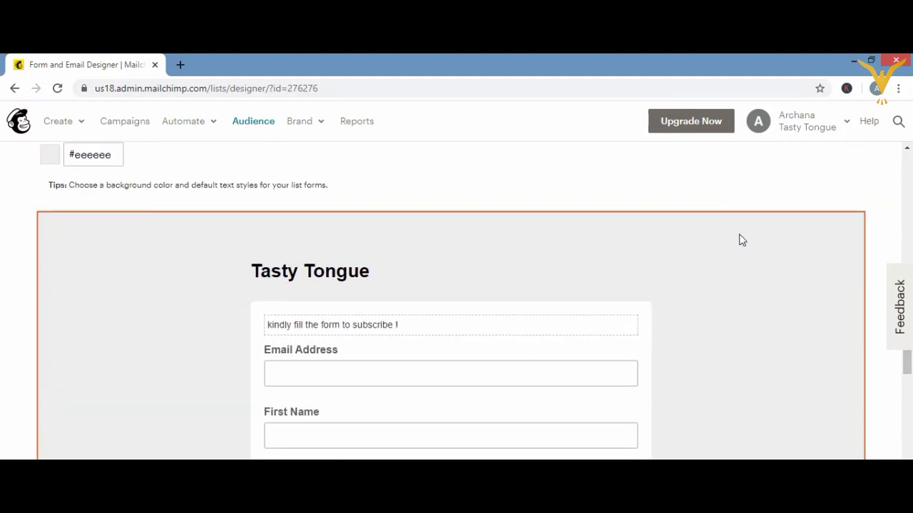
click(50, 159)
click(50, 159)
click(50, 159)
- Adjust the colour picker to set the page background to pale pink #f8f2f2
click(75, 155)
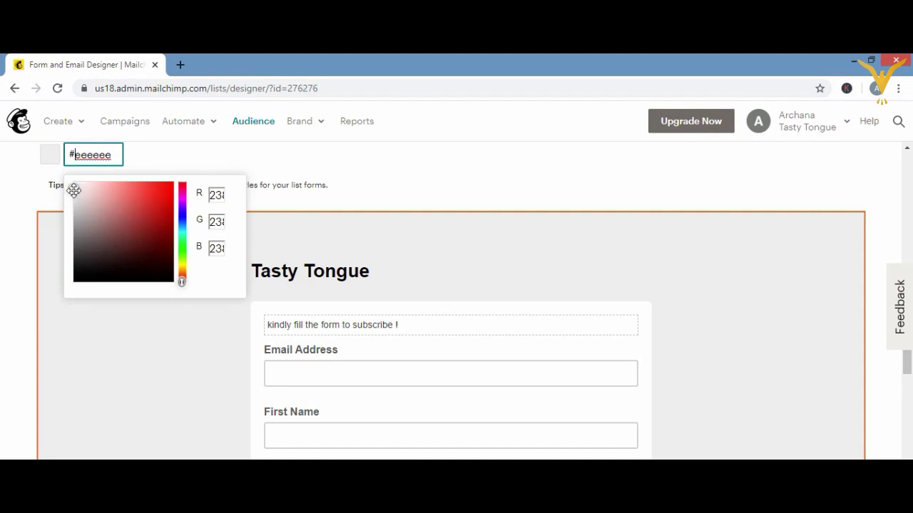
click(73, 191)
drag(73, 191, 106, 240)
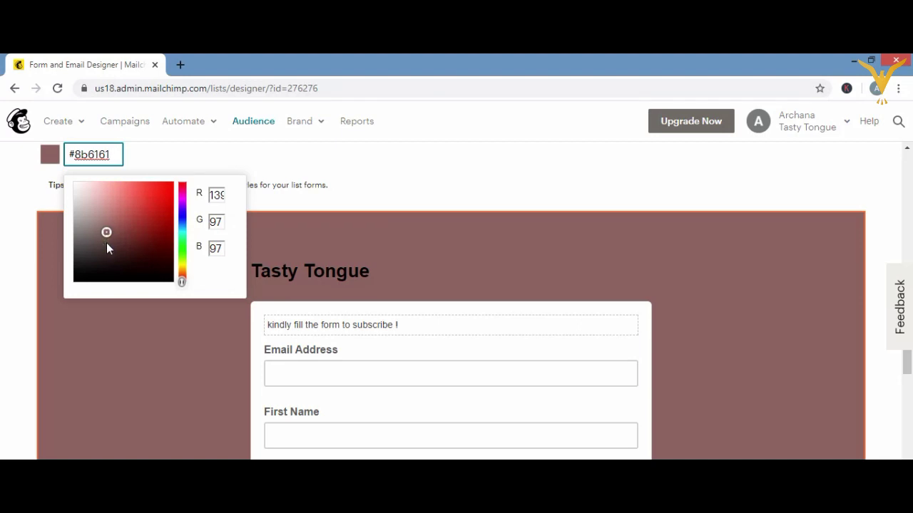
drag(106, 242, 76, 186)
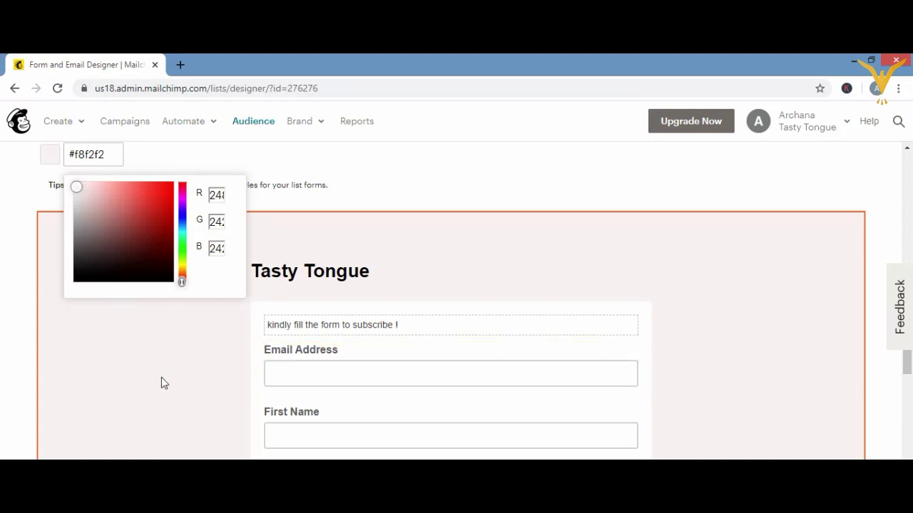
double_click(143, 356)
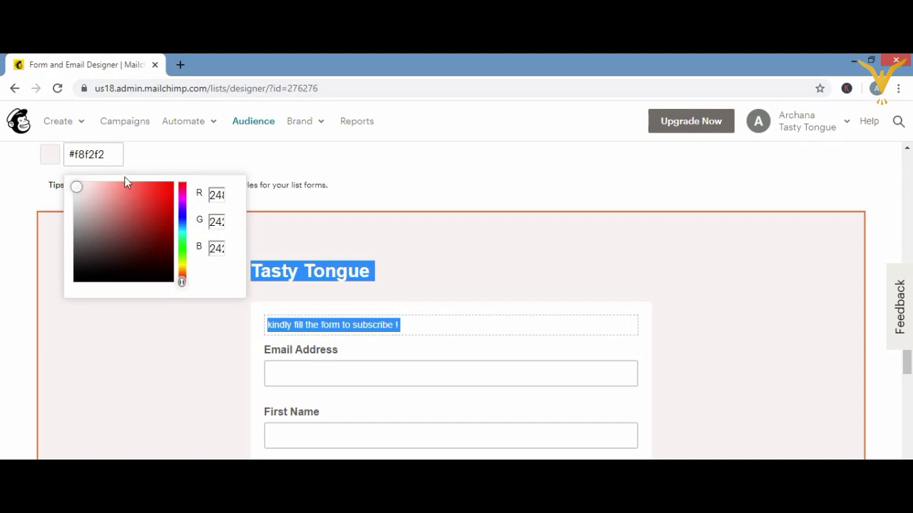
click(112, 154)
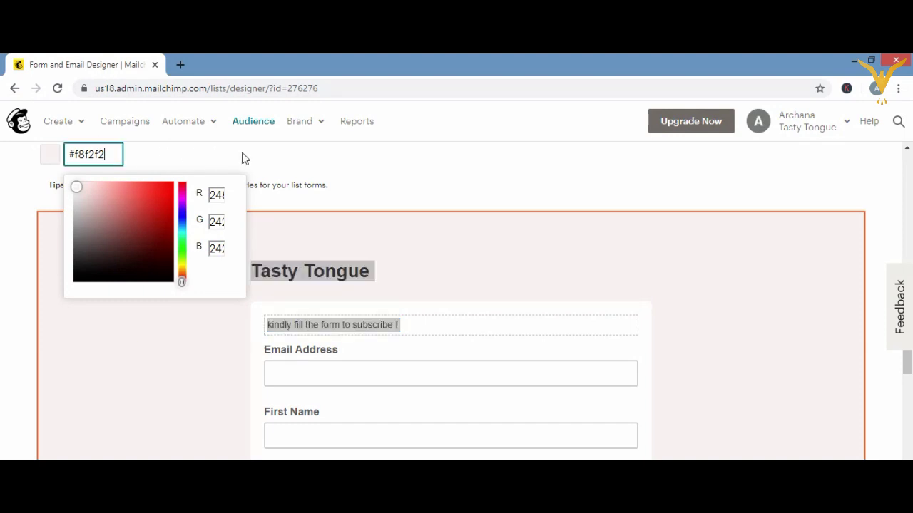
click(414, 185)
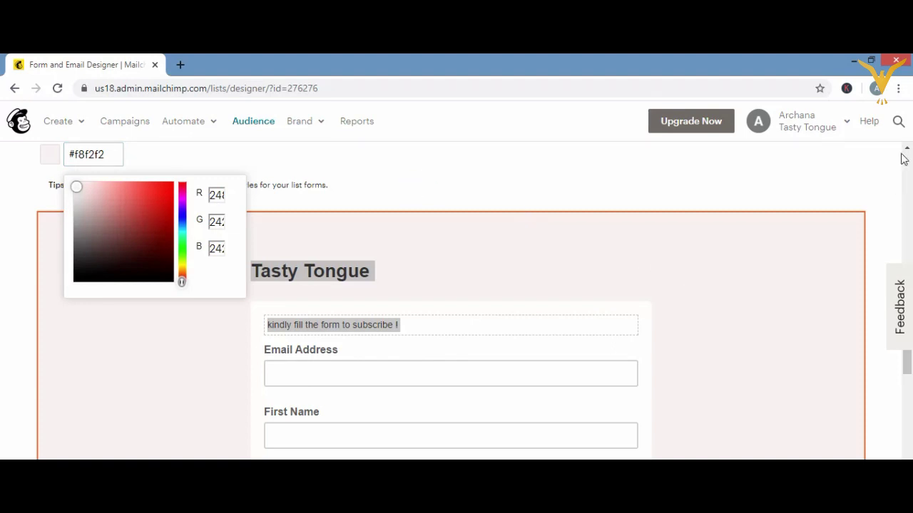
scroll(904, 151, up, 1)
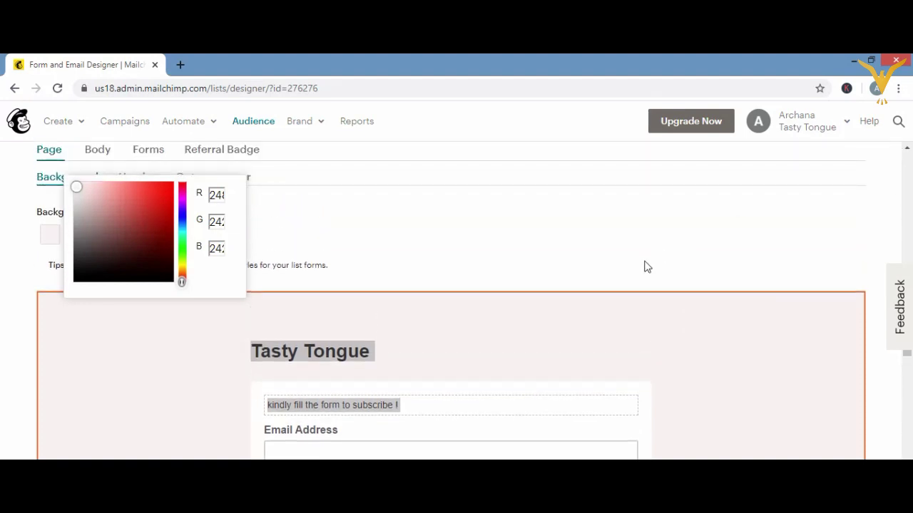
- Browse the Header, Outer wrapper, Forms and Body design settings, ending on Body foreground #ffffff
click(644, 261)
click(137, 178)
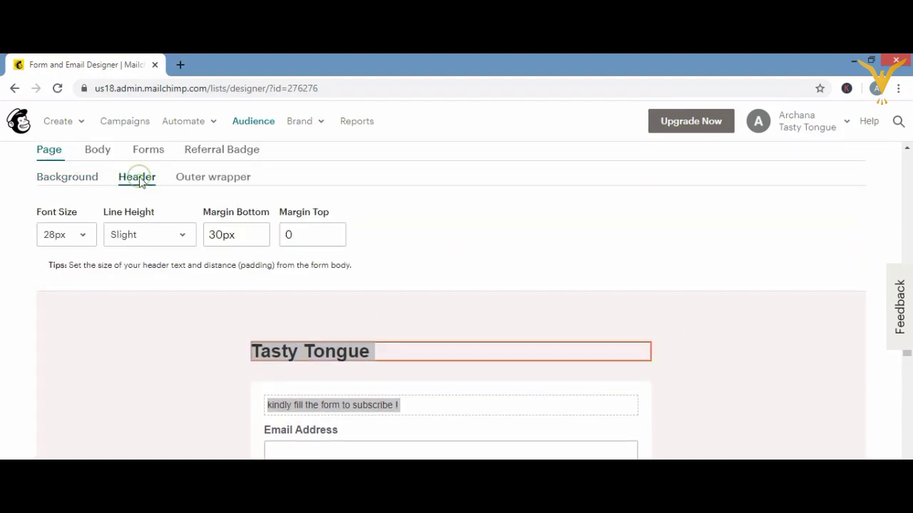
mouse_move(356, 352)
click(214, 178)
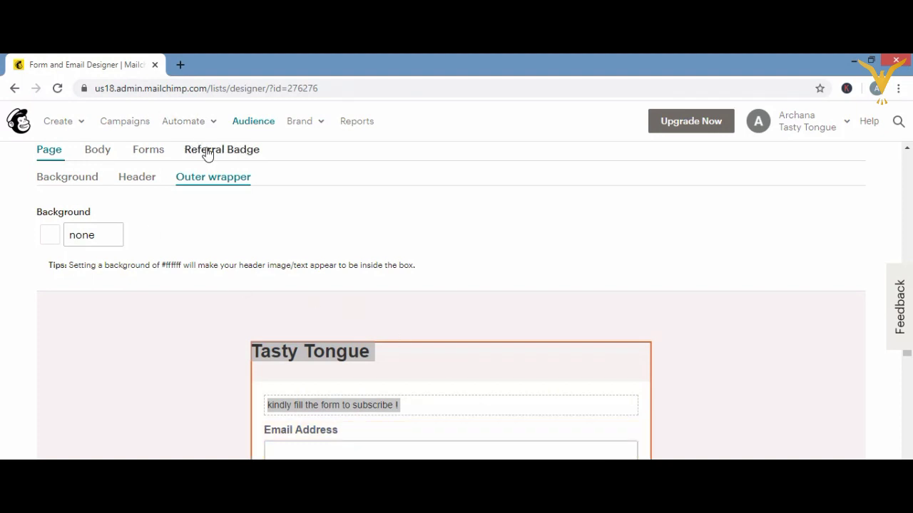
click(148, 153)
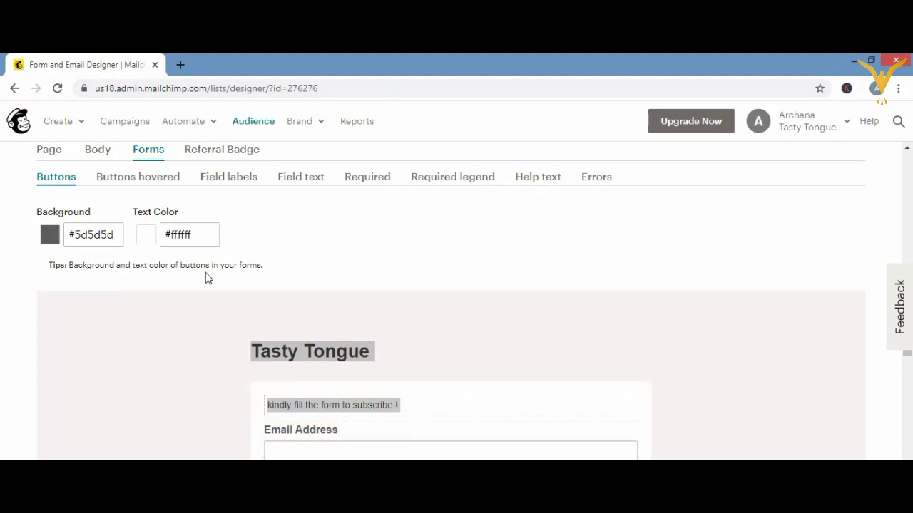
click(95, 150)
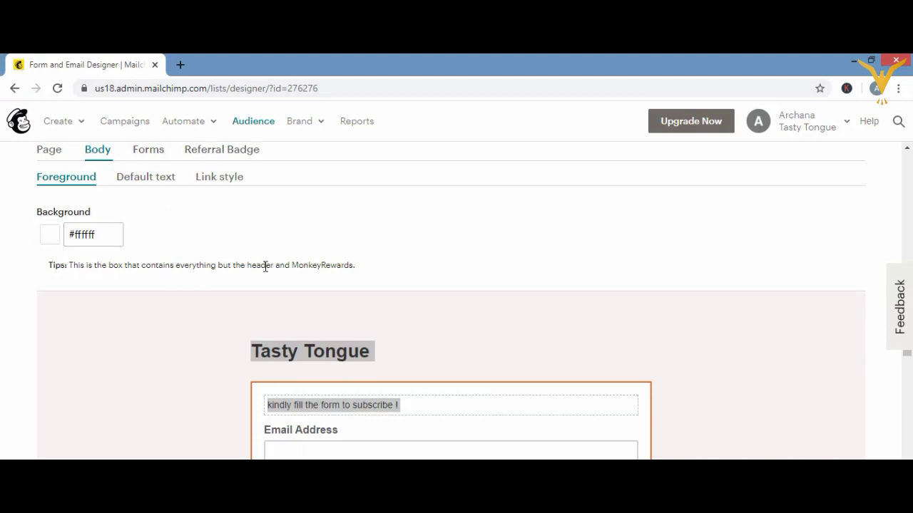
scroll(265, 269, up, 1)
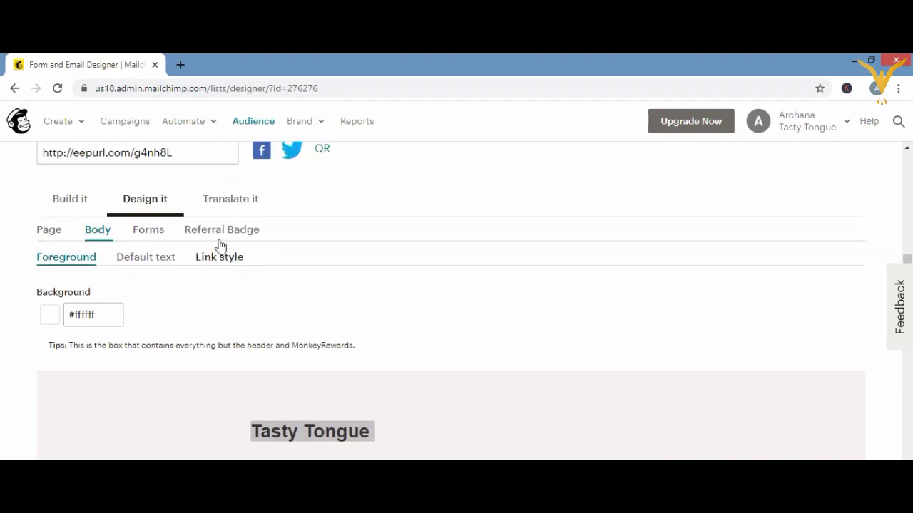
- In Translate it, try auto-translate on then off, keeping English left-to-right, and select the signup URL box
click(220, 199)
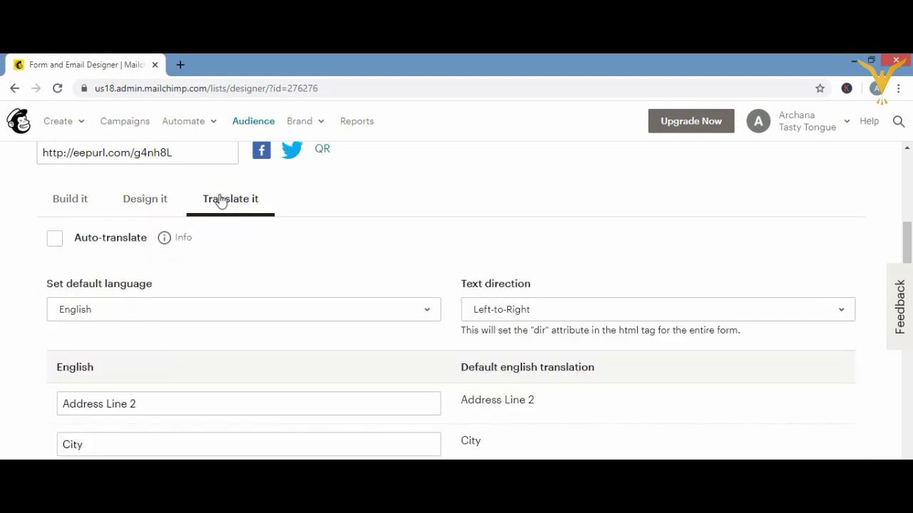
click(219, 269)
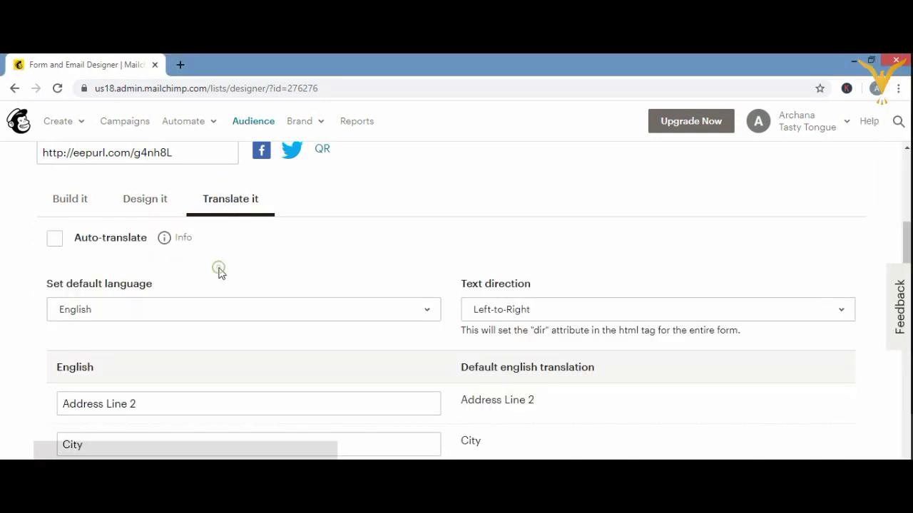
click(53, 240)
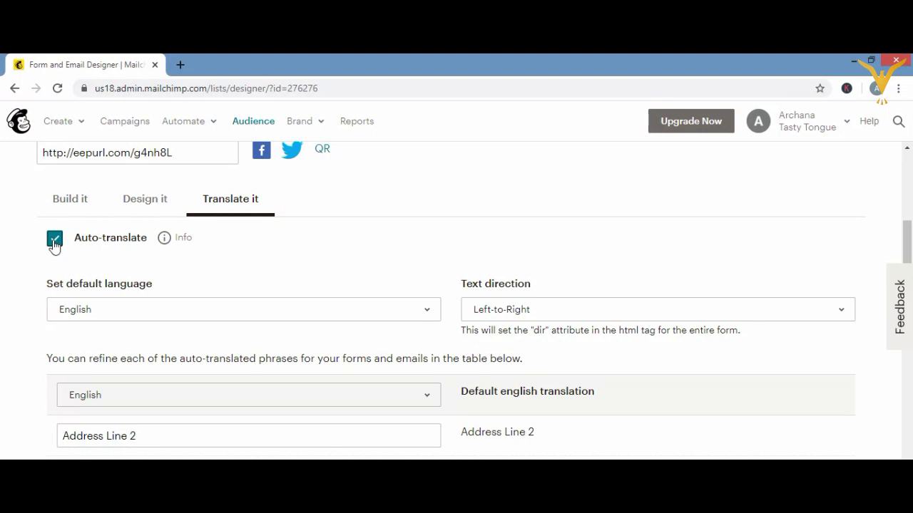
click(54, 241)
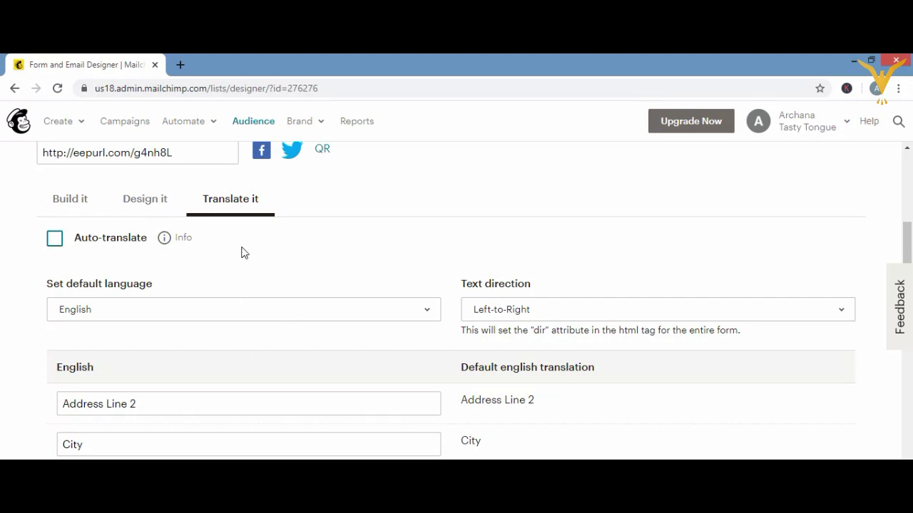
click(197, 155)
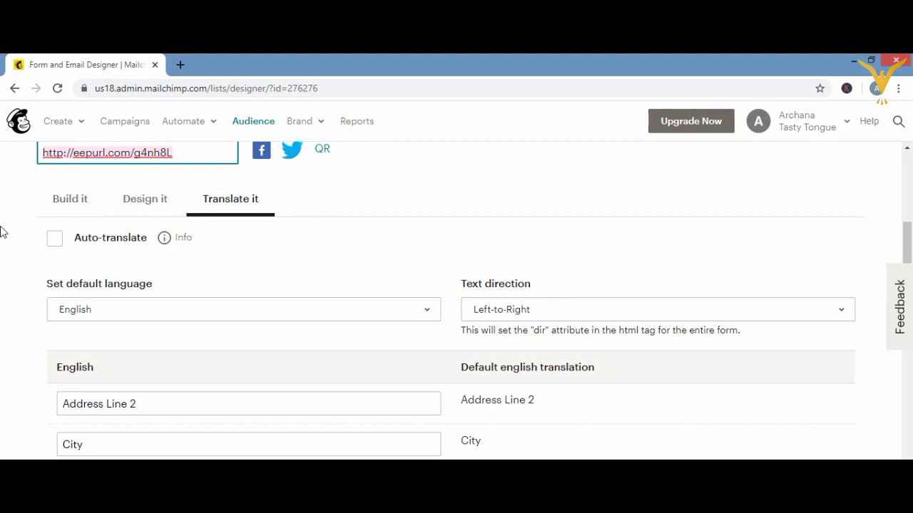
click(148, 208)
scroll(910, 157, up, 1)
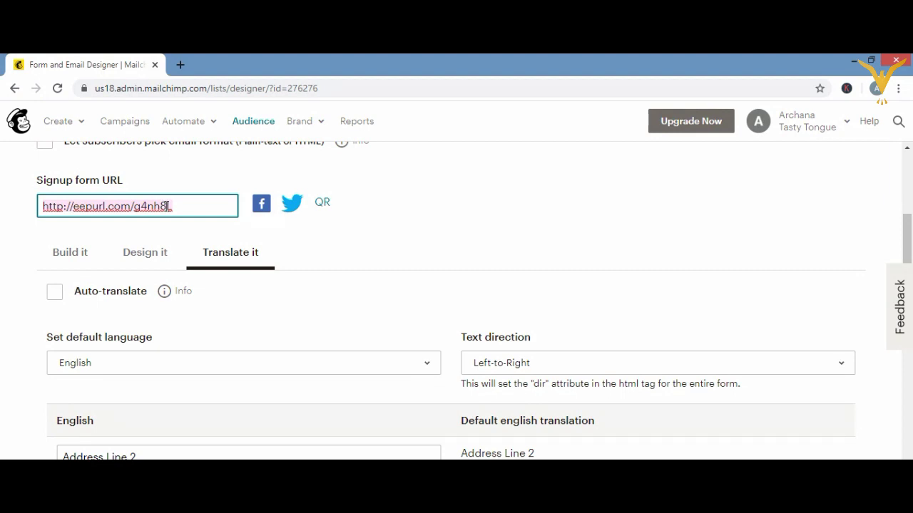
right_click(176, 208)
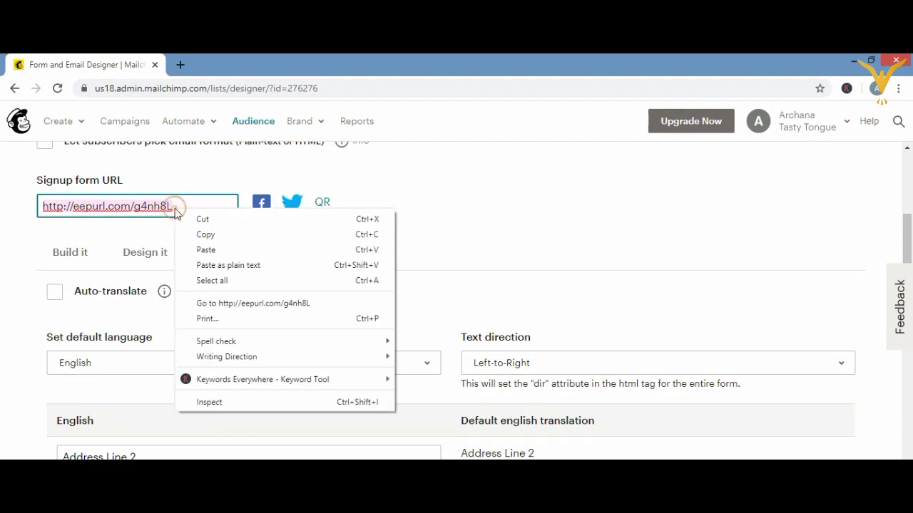
click(202, 236)
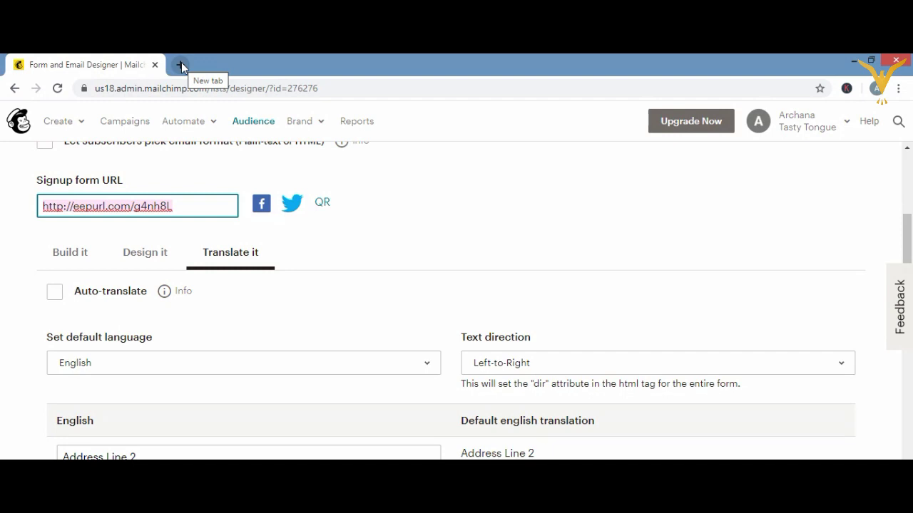
- Load the copied eepurl signup form in a new tab and submit a test subscription
click(181, 64)
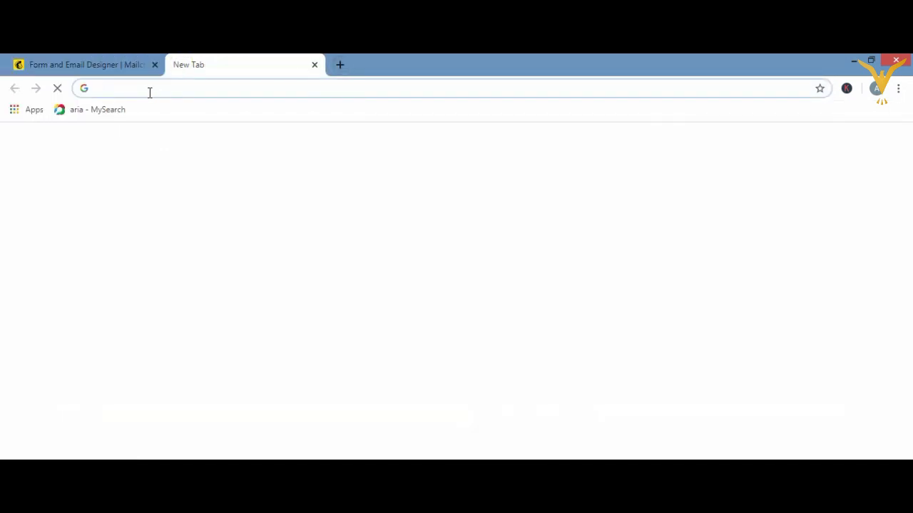
key(ctrl+v)
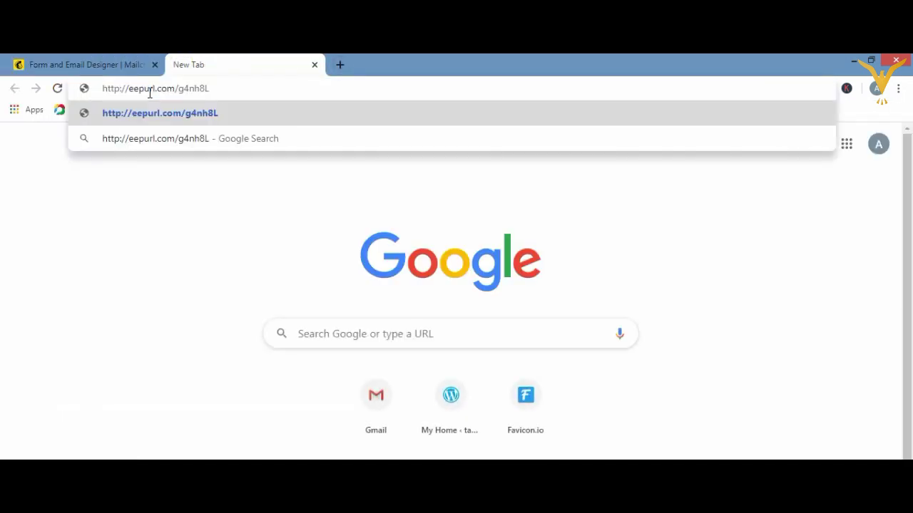
key(Return)
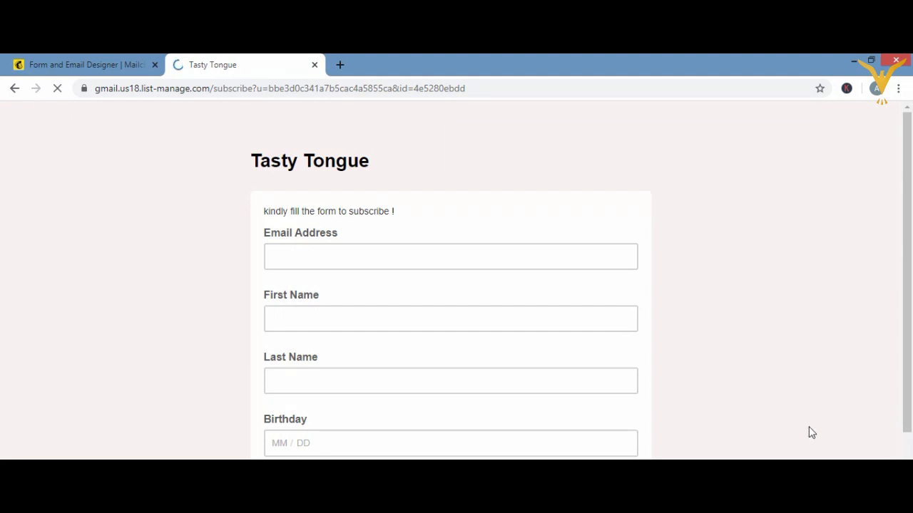
scroll(456, 285, down, 2)
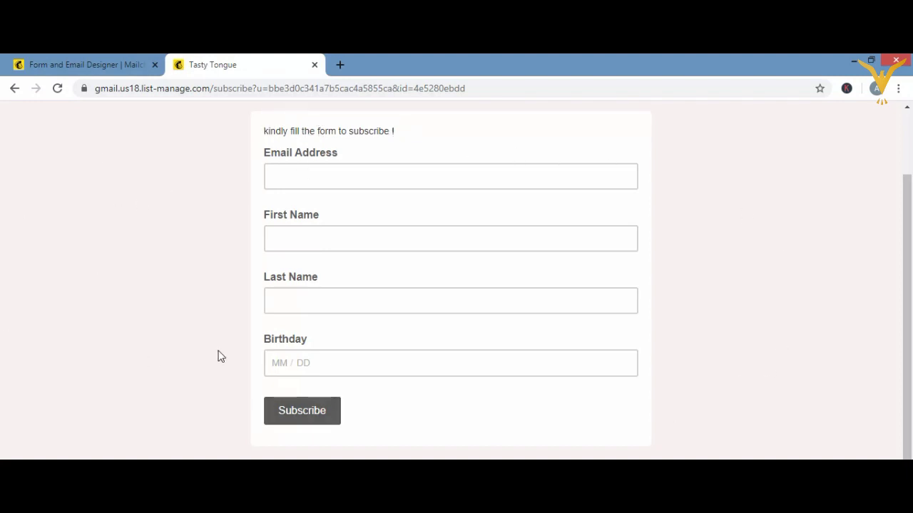
click(318, 412)
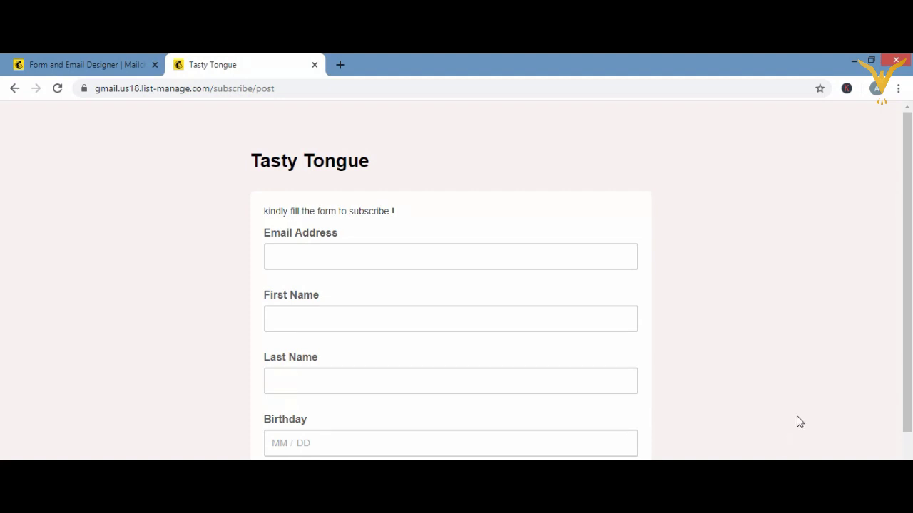
scroll(797, 421, down, 2)
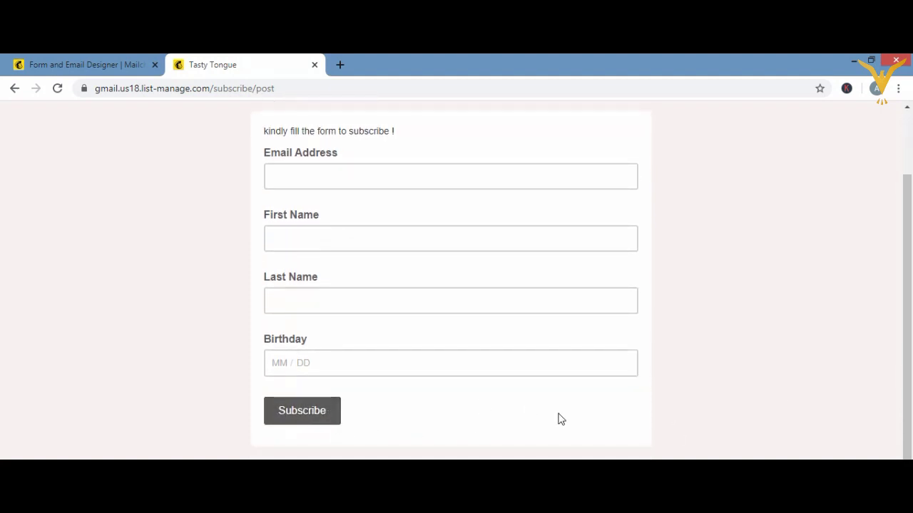
scroll(701, 394, down, 1)
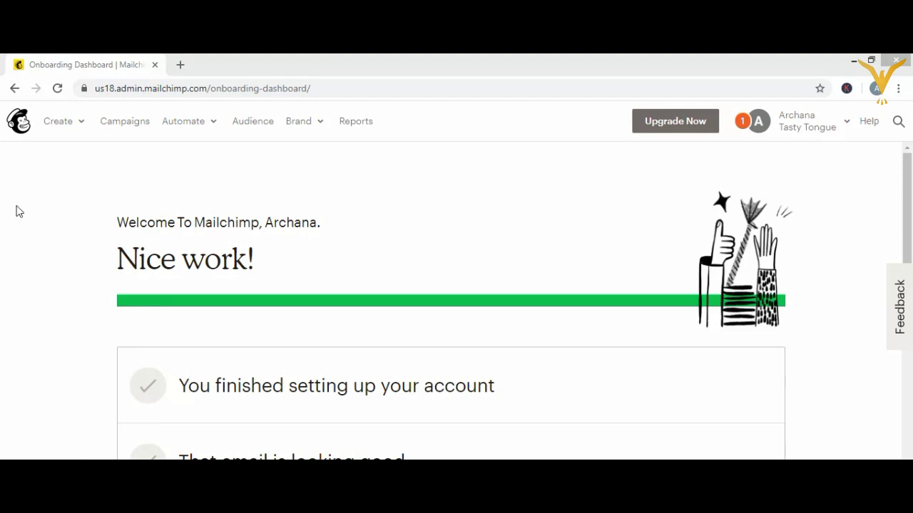
- Go to the Campaigns page and bring up the Create Campaign type chooser
click(131, 123)
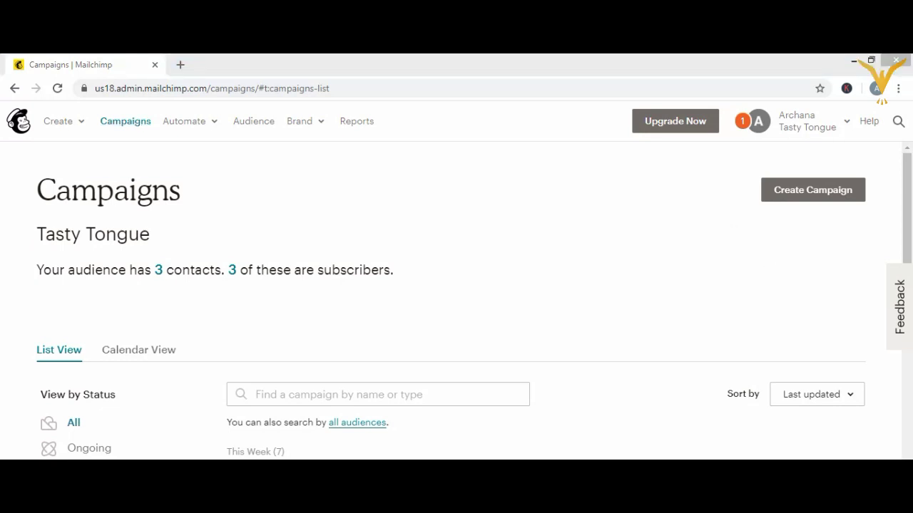
scroll(473, 298, down, 2)
scroll(473, 298, down, 1)
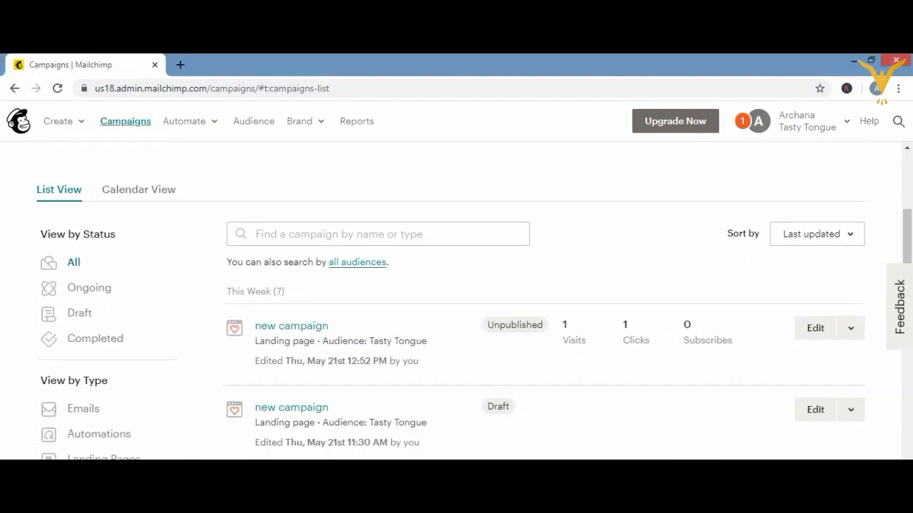
click(908, 148)
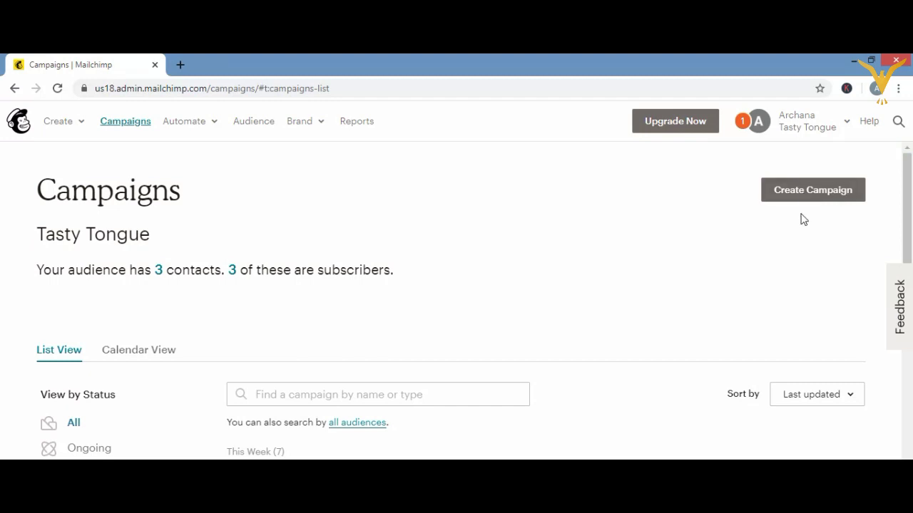
click(810, 194)
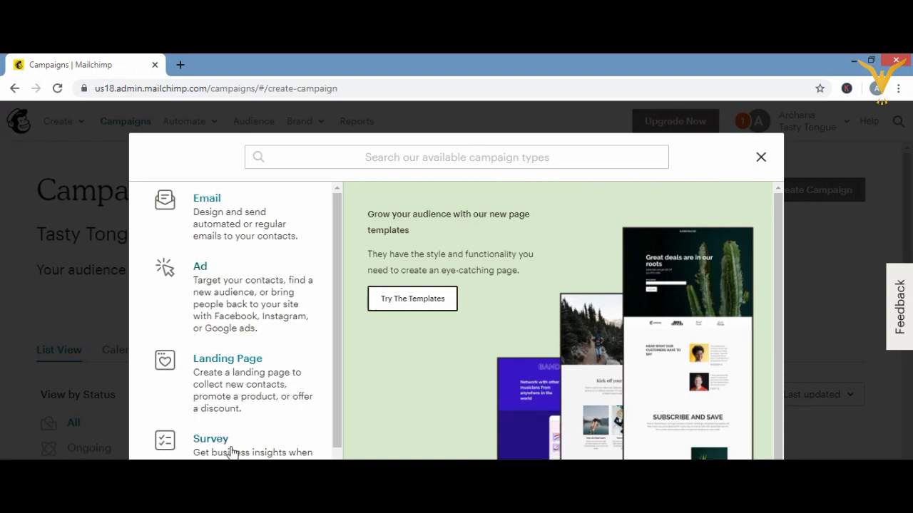
- Create an Email campaign named ANNOUNCEMENT
click(253, 213)
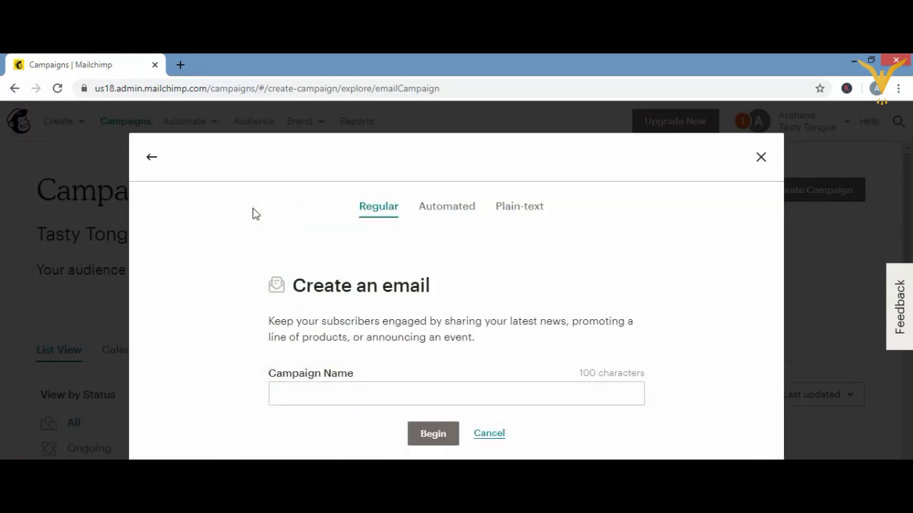
click(323, 389)
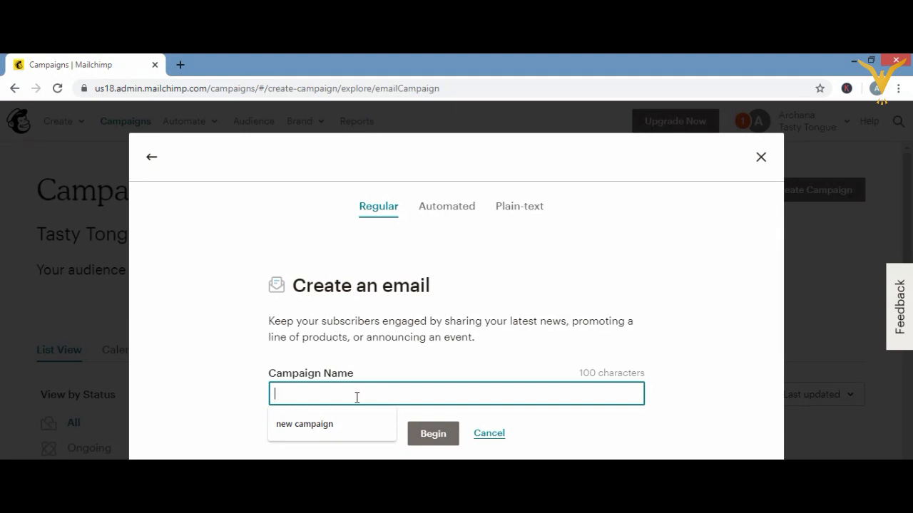
text(ANNOU)
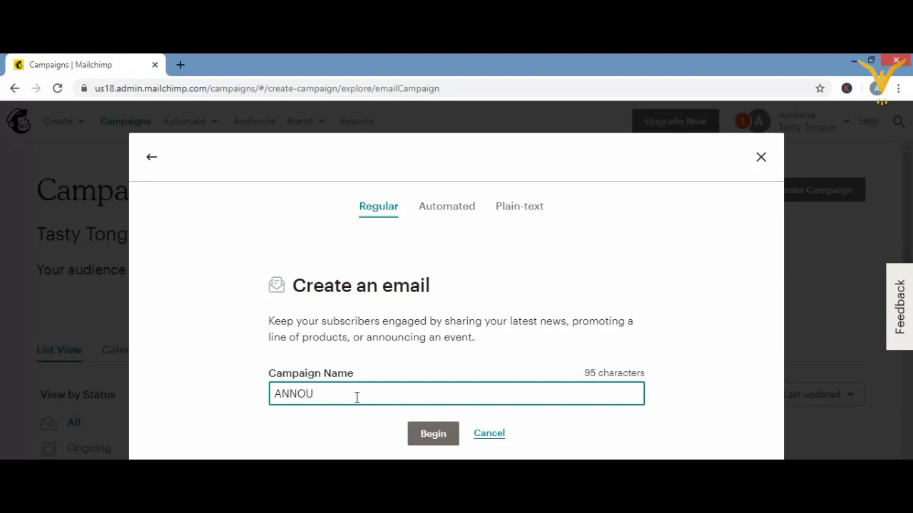
text(NCEMENT)
key(BackSpace)
text(T)
click(439, 436)
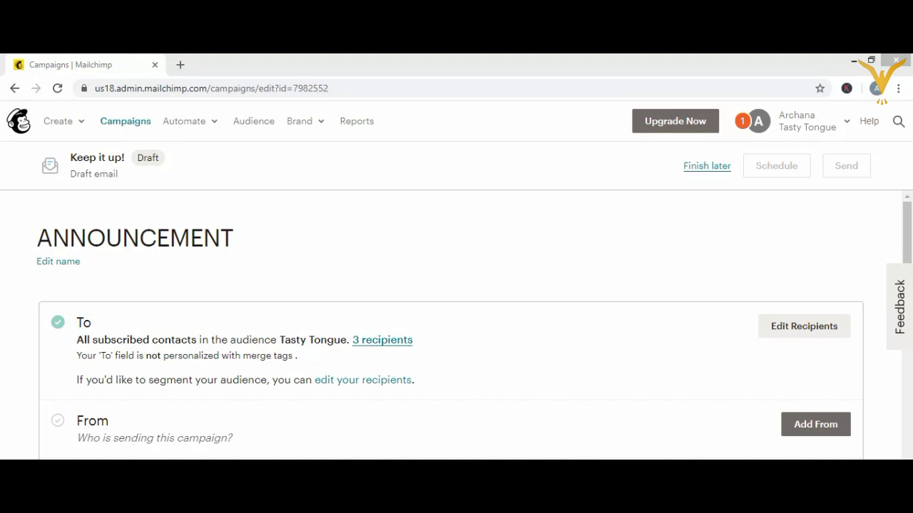
- Edit the recipients, keeping all subscribers in the Tasty Tongue audience
scroll(474, 330, down, 1)
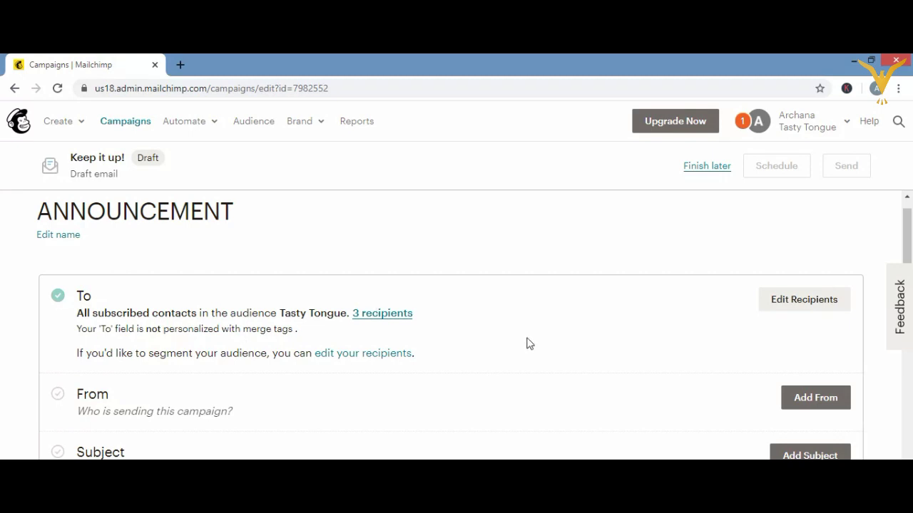
click(814, 303)
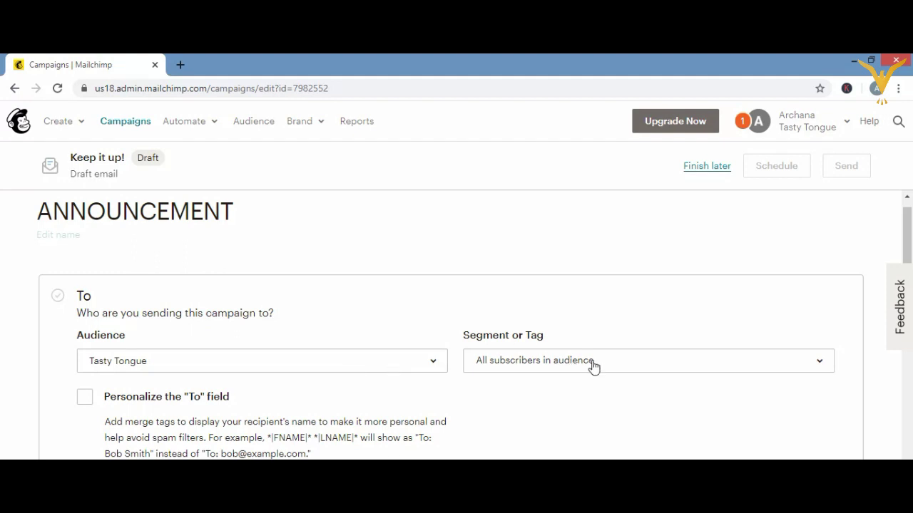
click(817, 362)
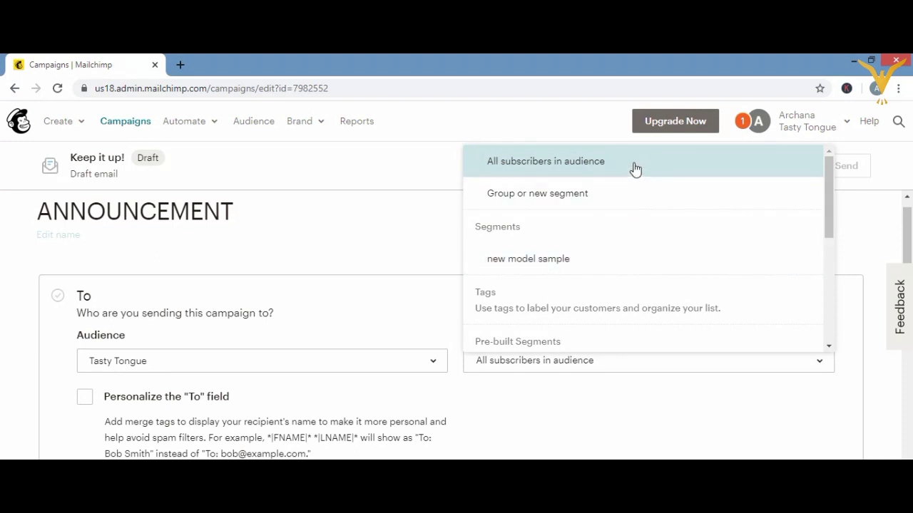
click(635, 168)
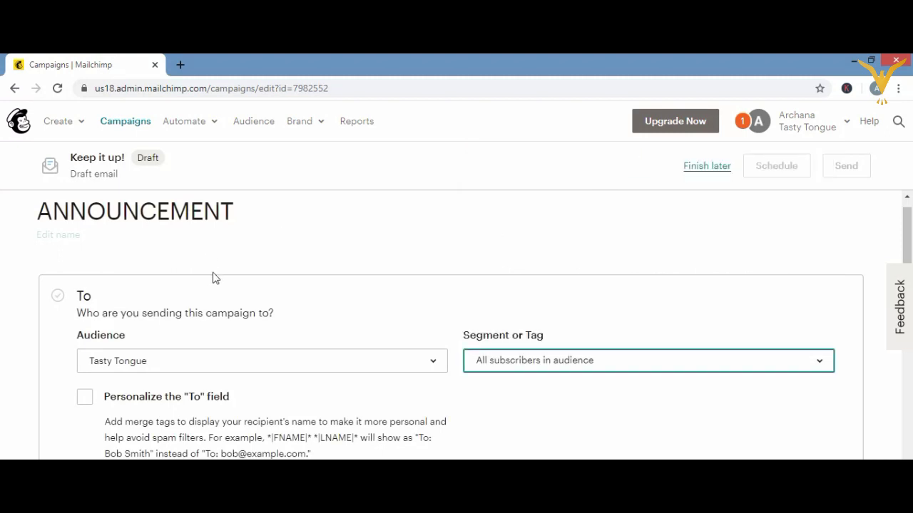
click(434, 361)
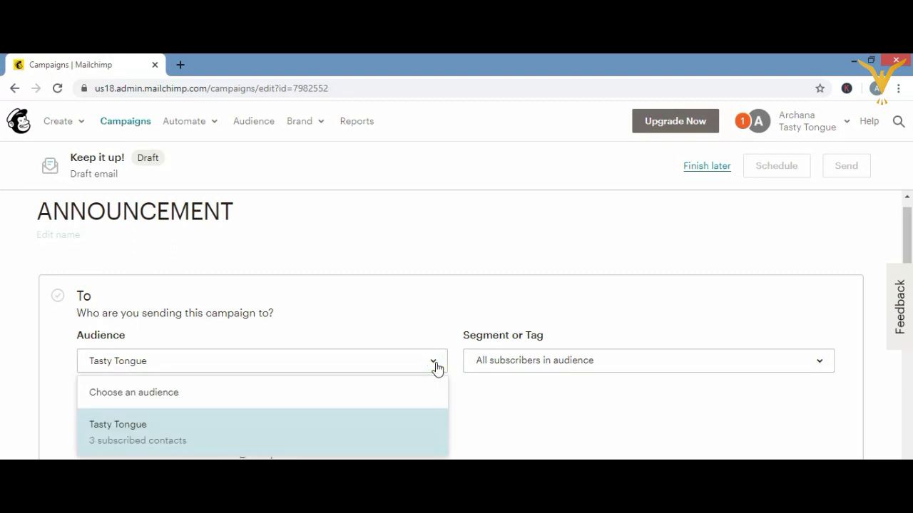
click(385, 436)
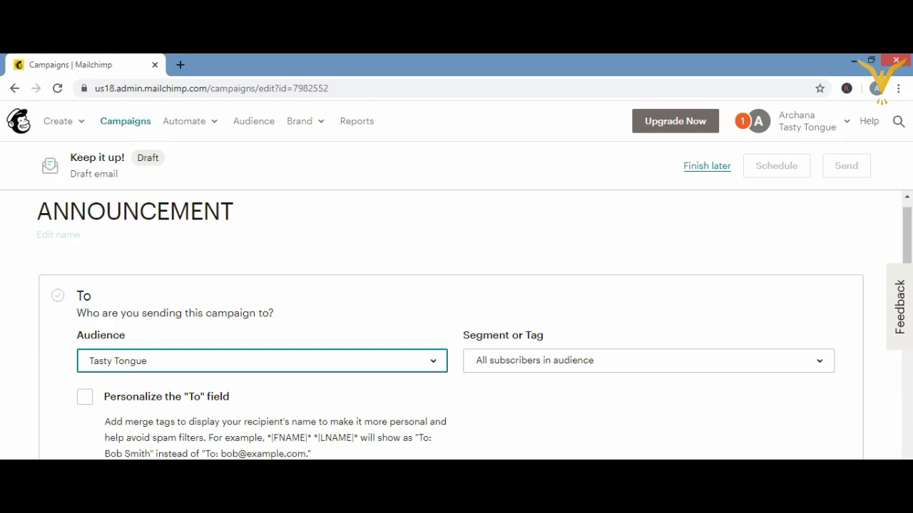
scroll(474, 324, down, 2)
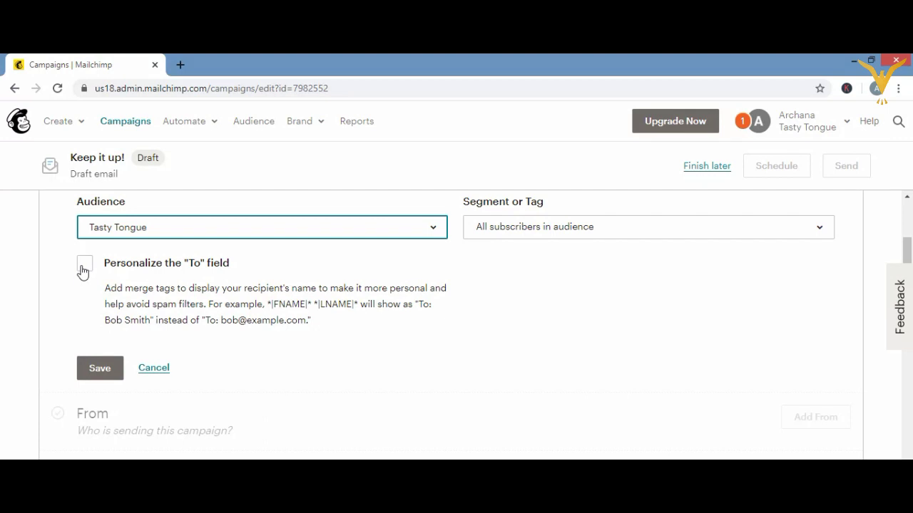
- Personalize the To field with the *|FNAME|* *|LNAME|* merge tag and save the recipients
click(85, 266)
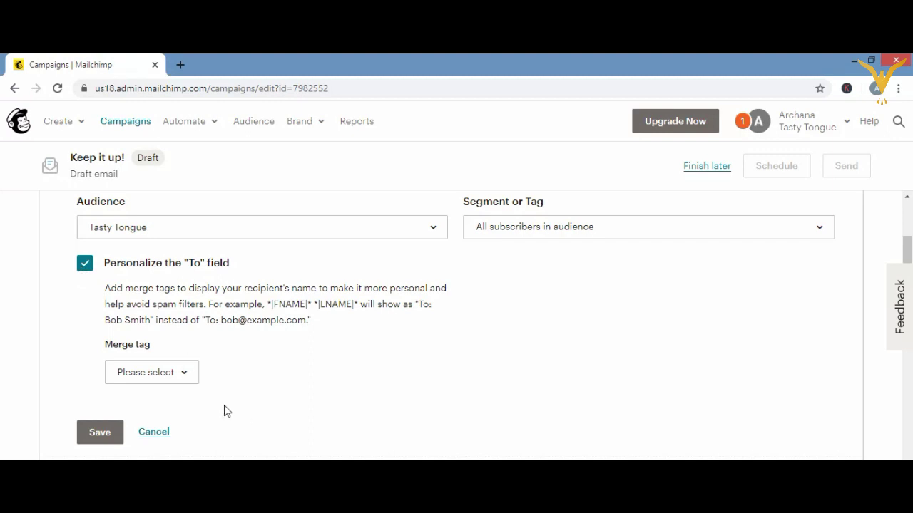
click(188, 376)
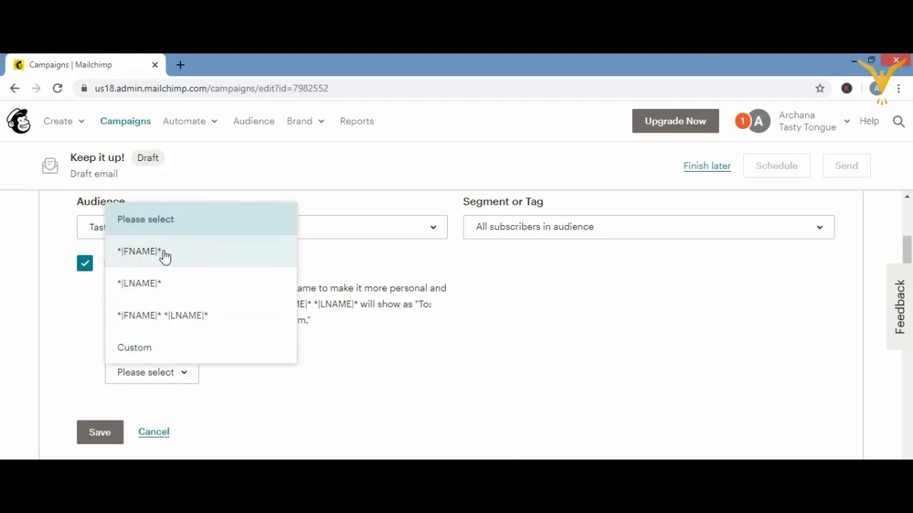
click(179, 319)
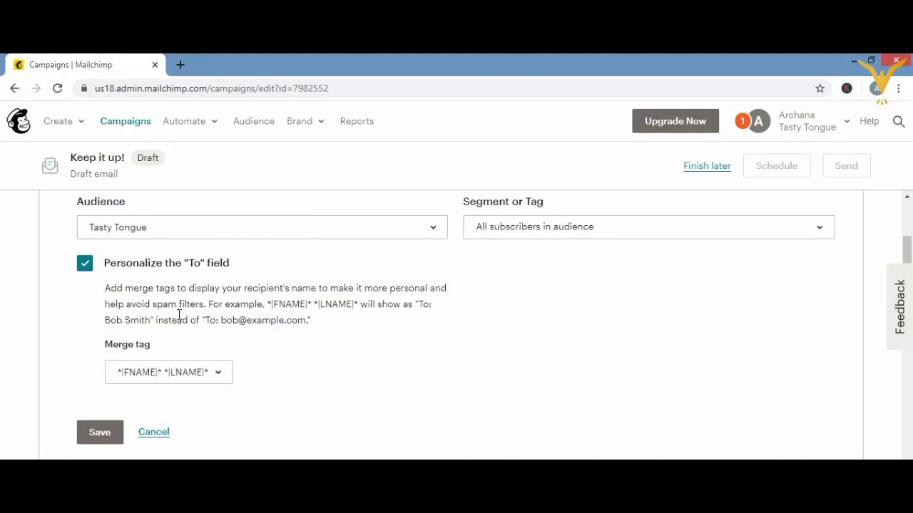
click(100, 432)
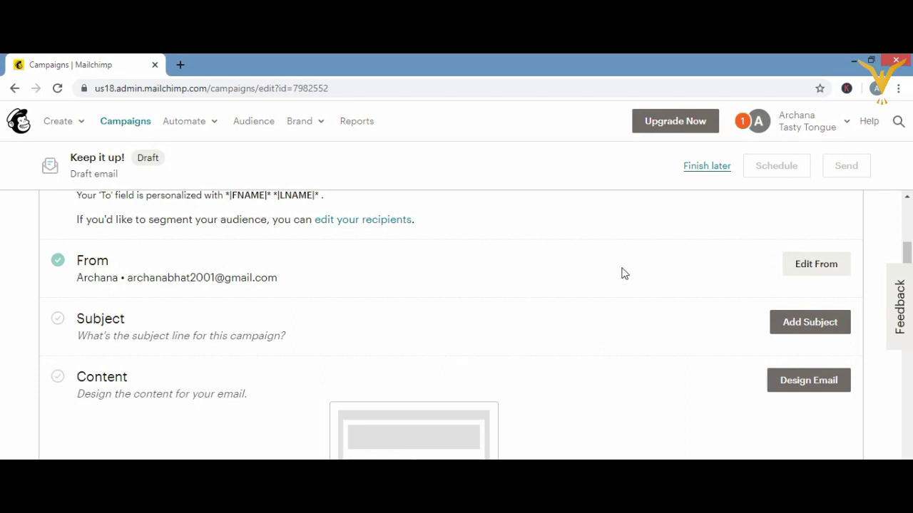
click(805, 271)
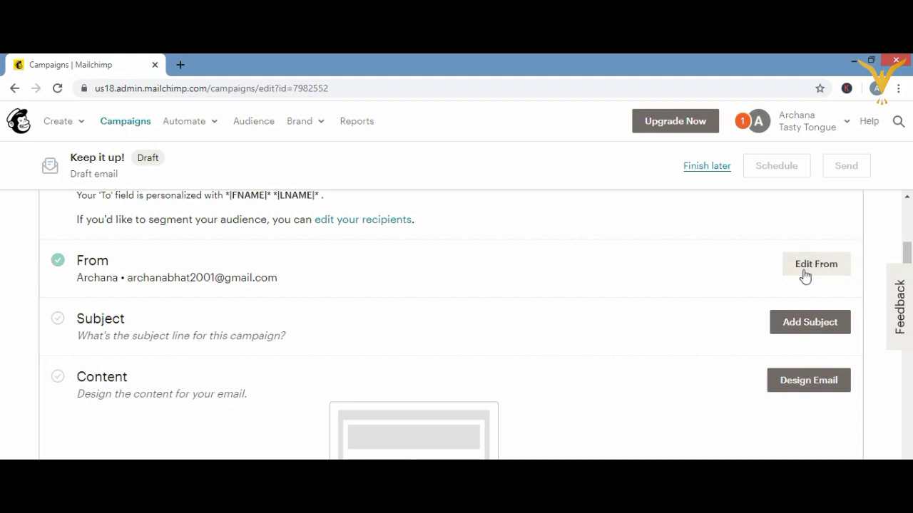
- Enter the subject line 'ANNOUNCEMENT FOR OFFER', correcting its spelling
click(800, 328)
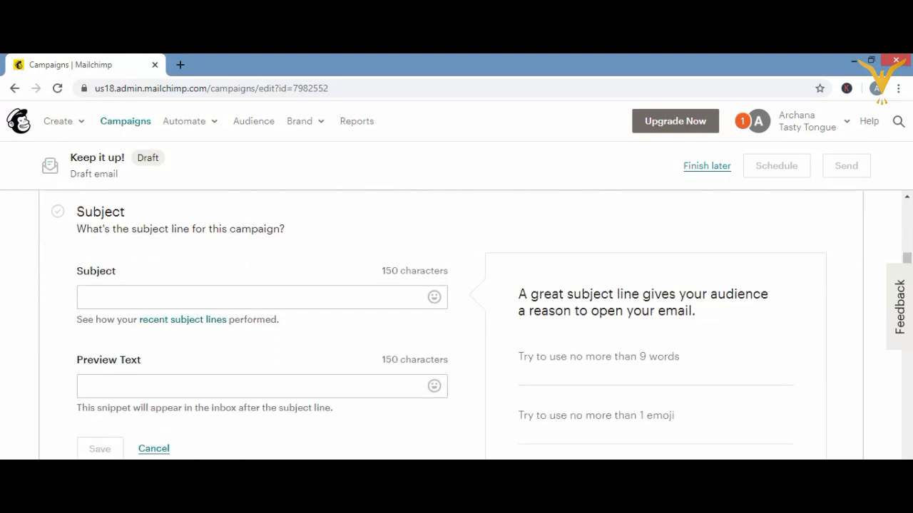
click(906, 196)
scroll(439, 327, down, 2)
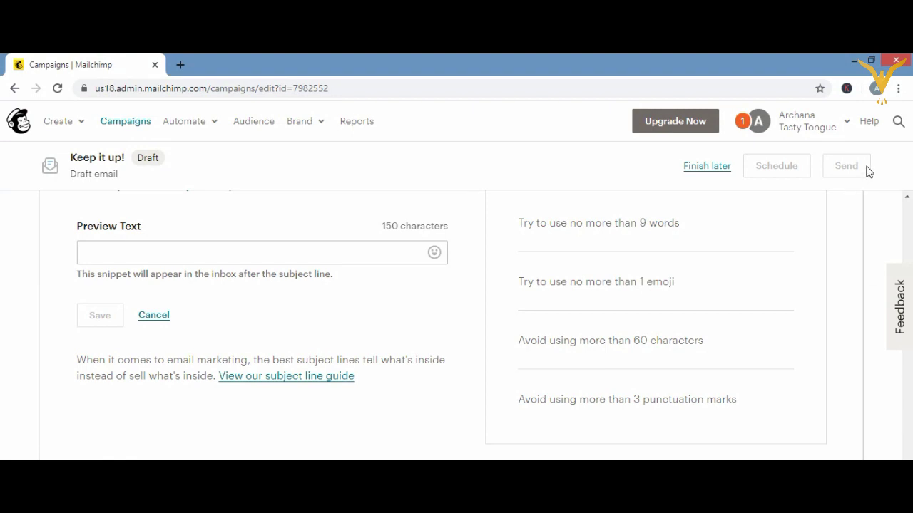
click(906, 197)
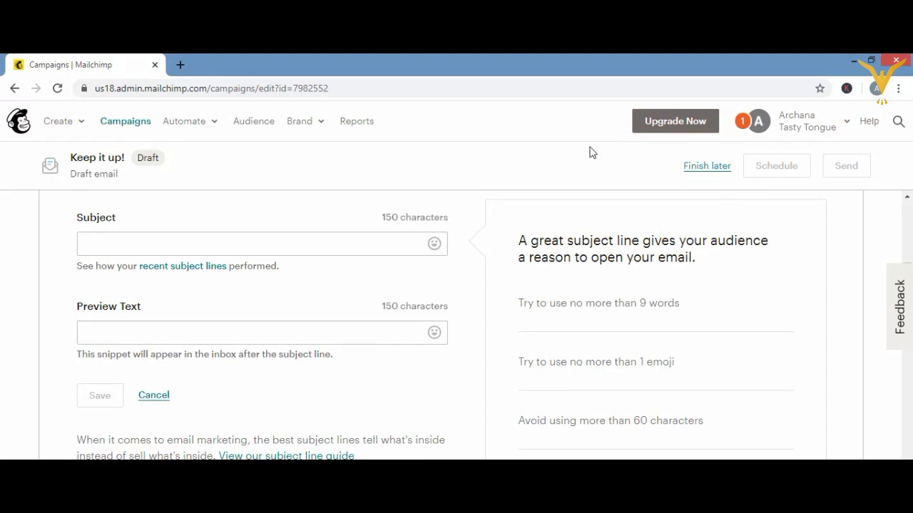
click(304, 244)
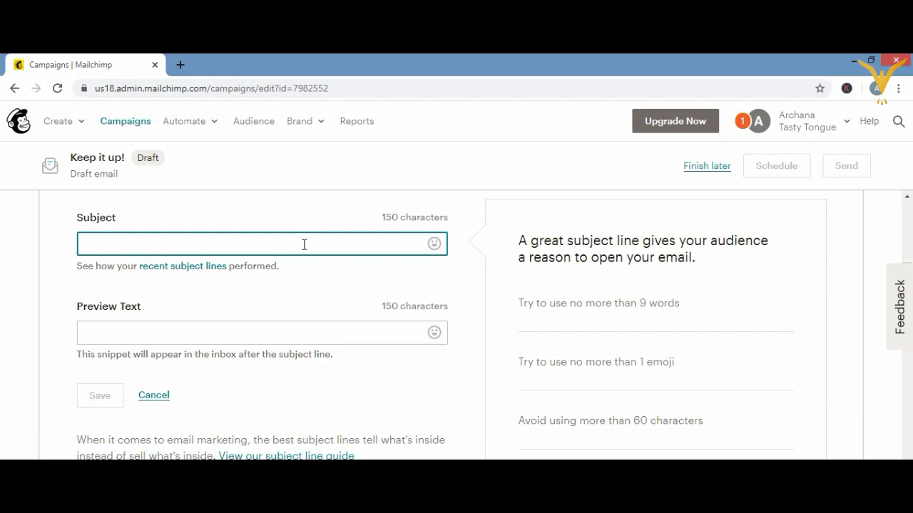
text(ANNO)
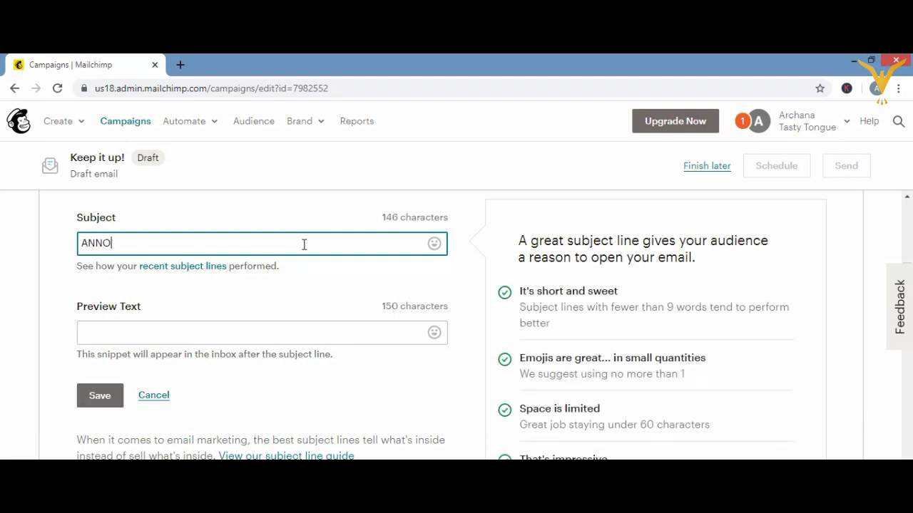
text(UCEMENT )
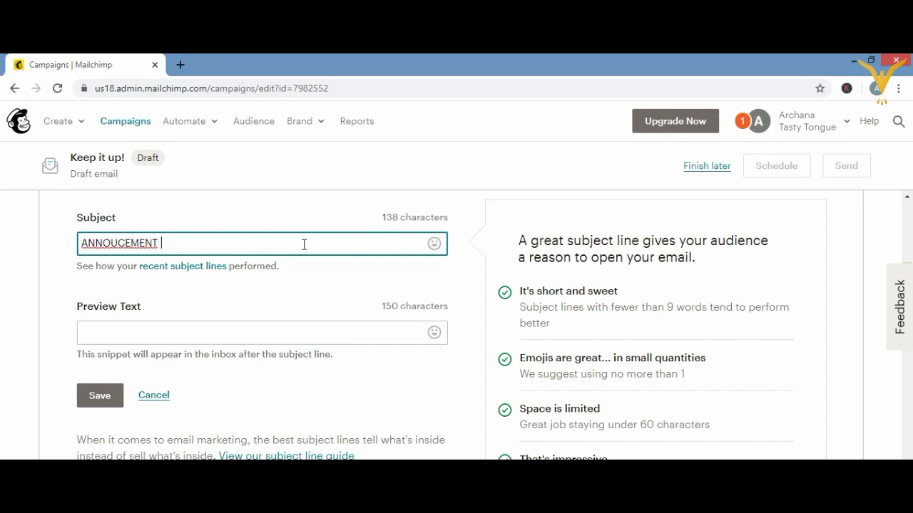
text(FOR OFFER)
right_click(140, 243)
click(164, 254)
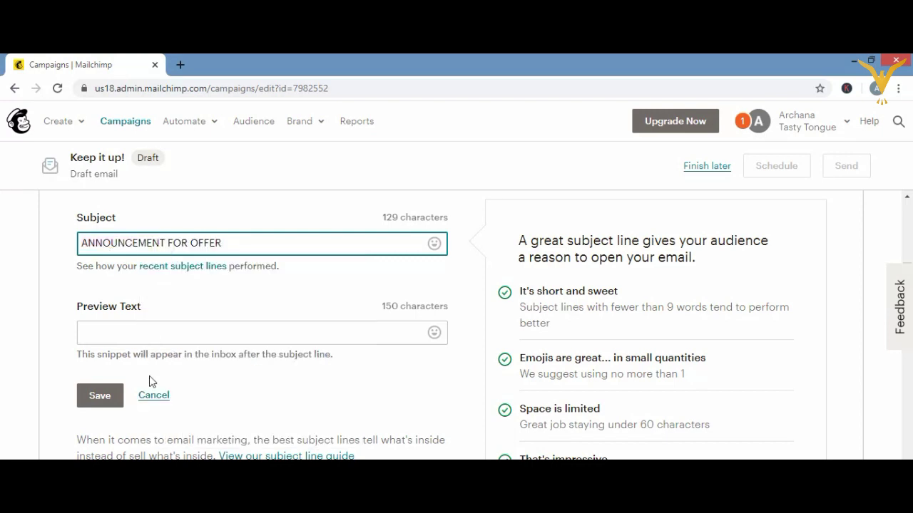
- Enter the preview text 'exciting offer for you....', fix its spelling, and save
click(172, 339)
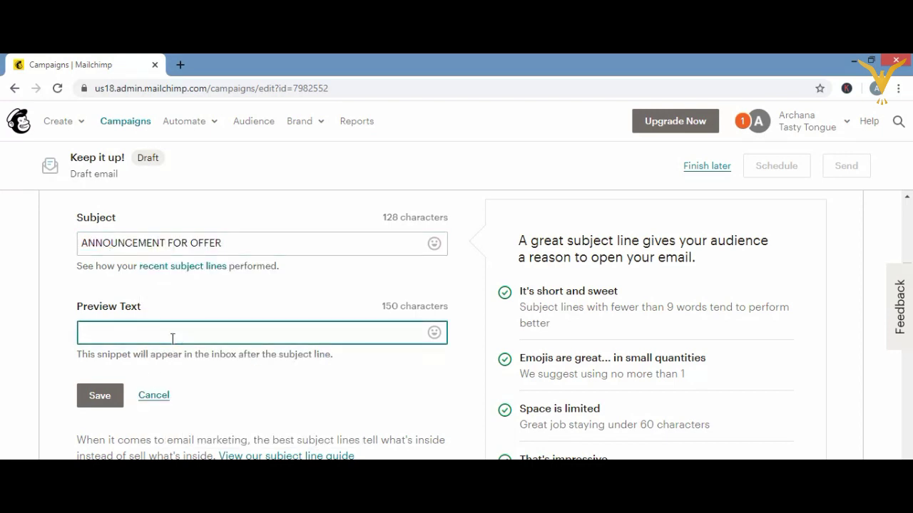
text(excitting off)
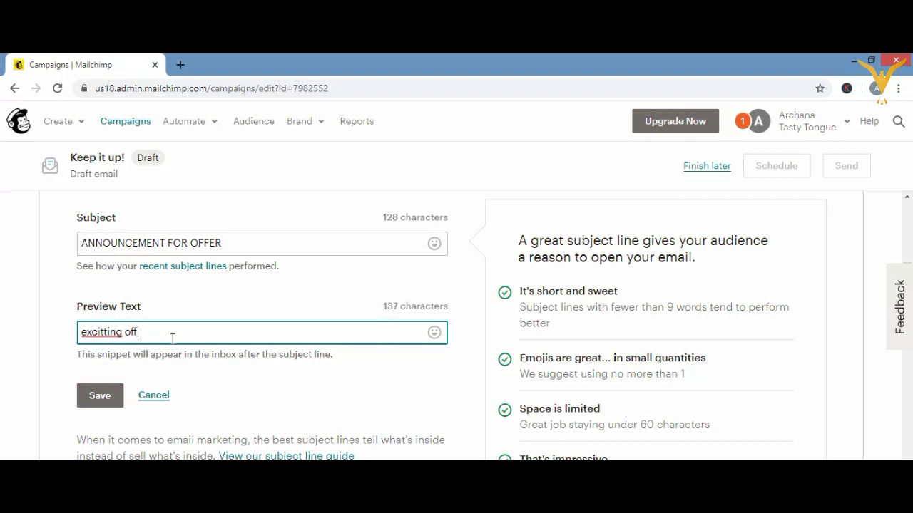
text(er for y)
key(BackSpace)
text(you)
right_click(94, 334)
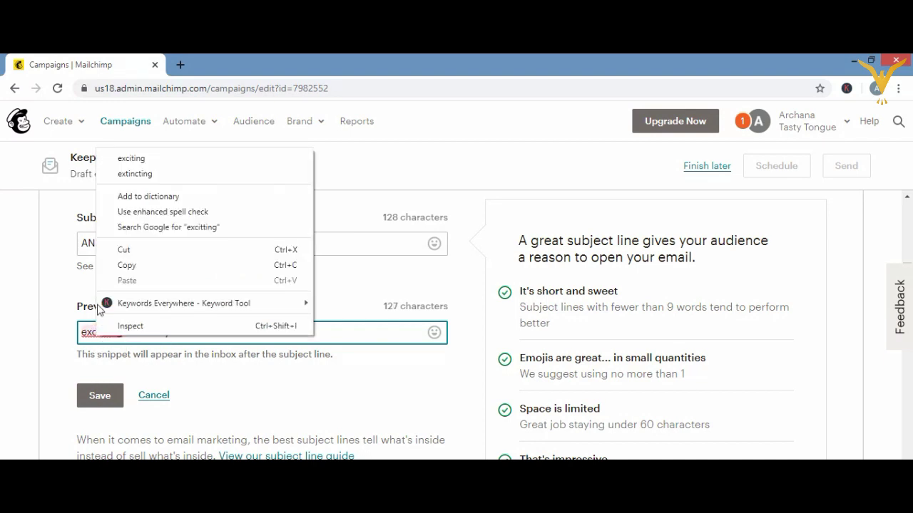
click(131, 161)
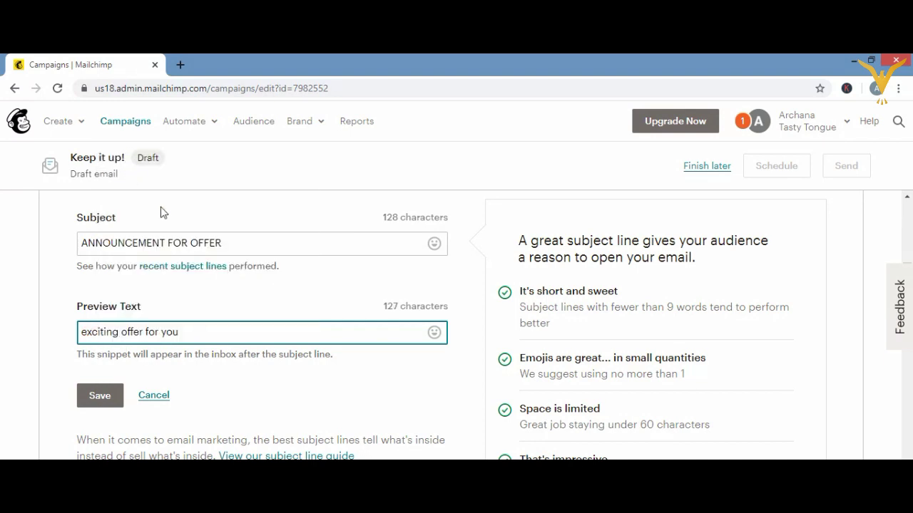
click(194, 335)
text(....)
click(97, 400)
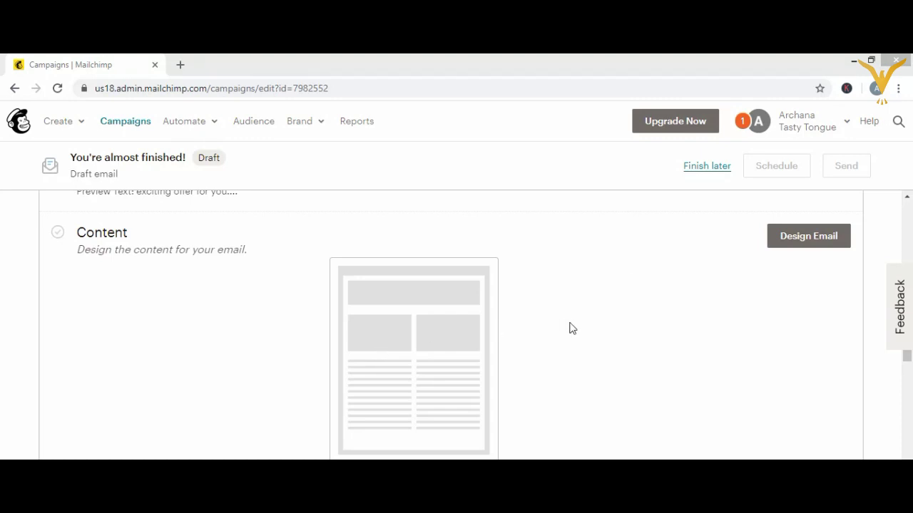
- Start designing the ANNOUNCEMENT email to reach the template selection page
click(789, 237)
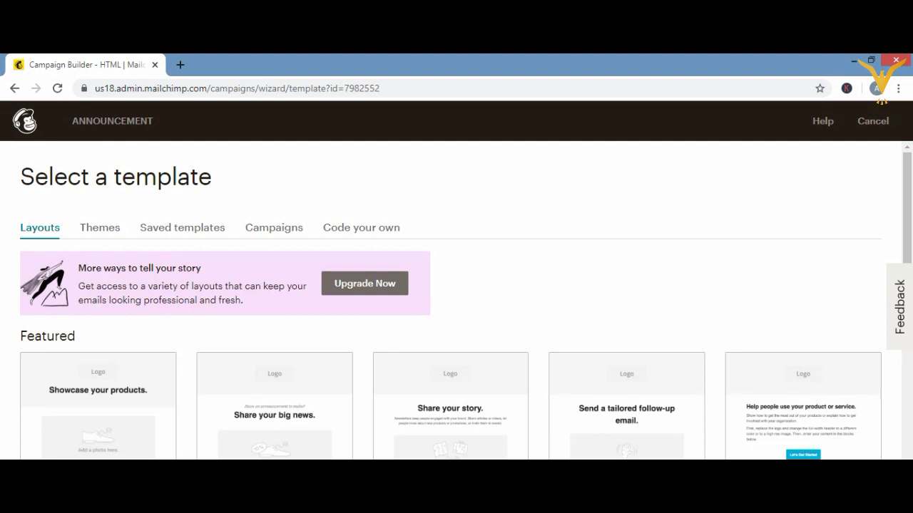
- Browse the Themes and Saved templates categories in the template gallery
scroll(466, 300, down, 1)
scroll(465, 300, down, 1)
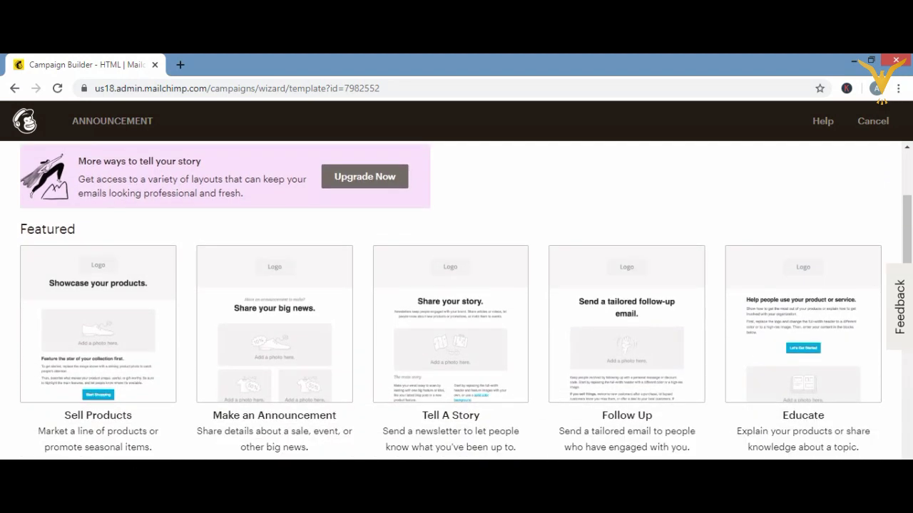
mouse_move(277, 357)
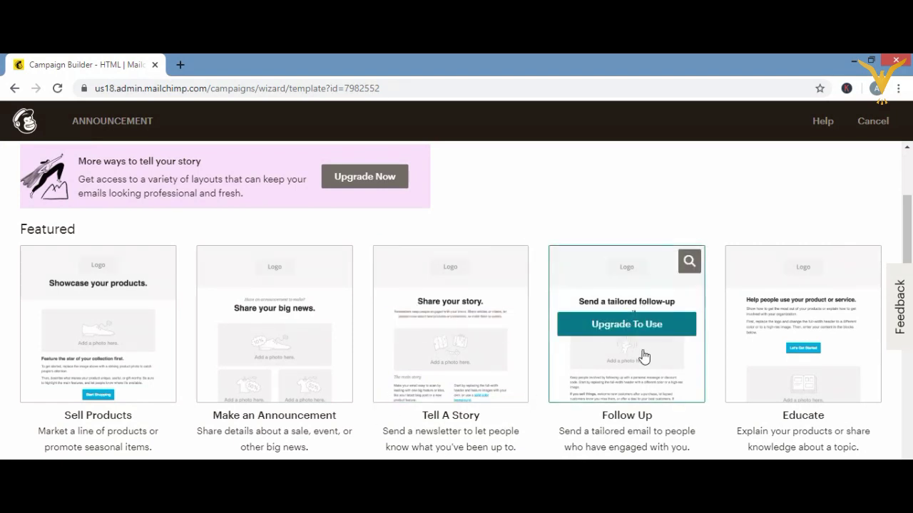
scroll(907, 144, up, 2)
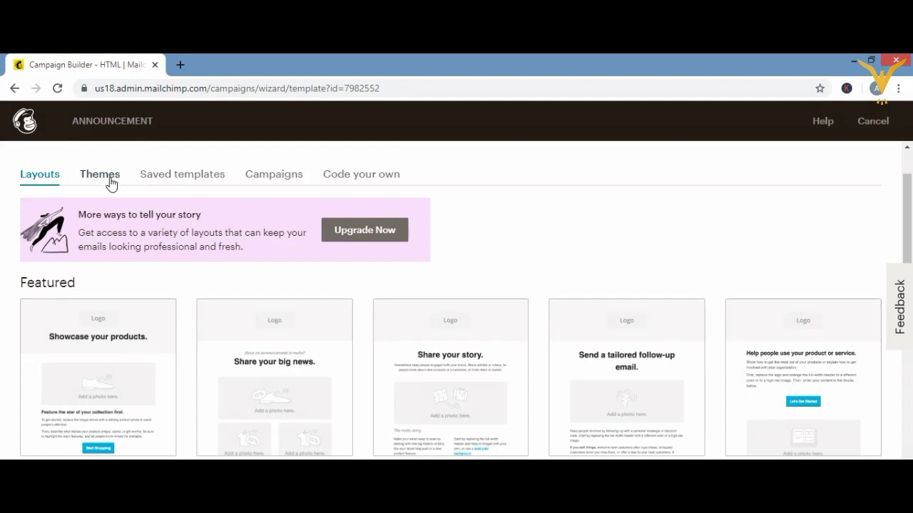
click(107, 175)
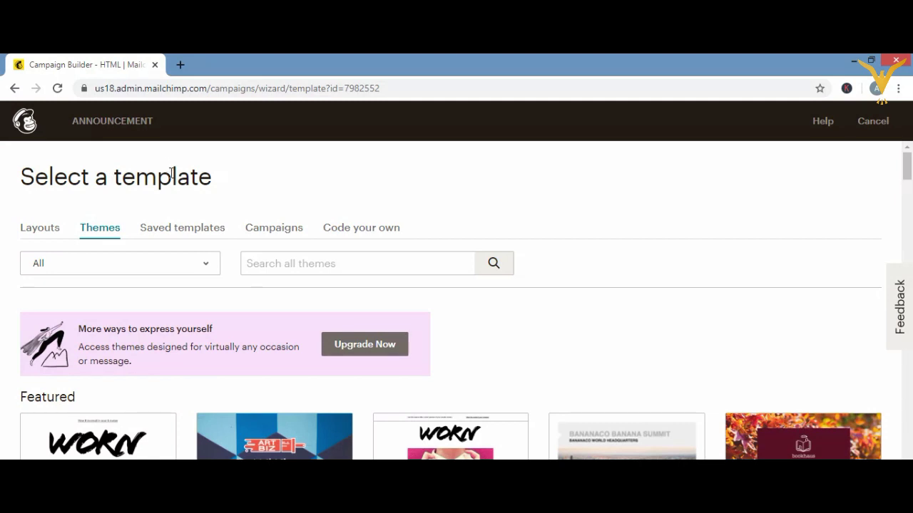
click(198, 228)
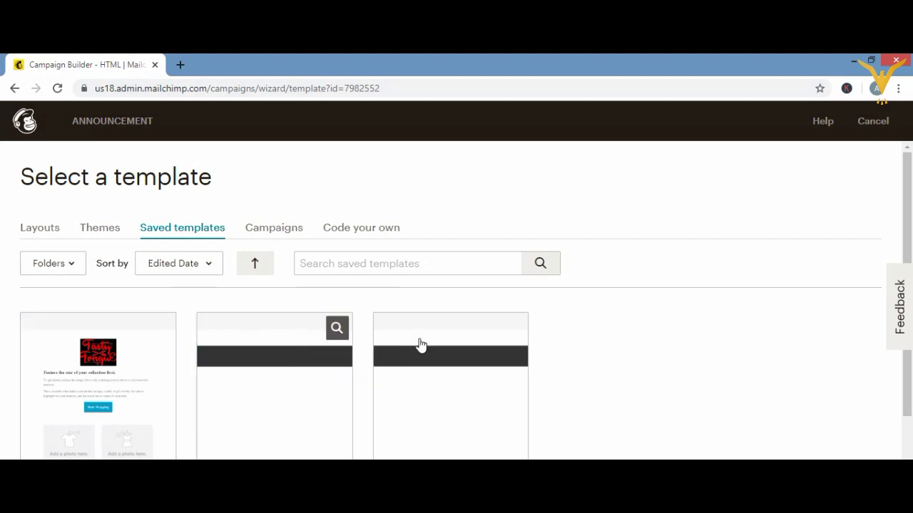
- Check the Campaigns and Code your own templates, then return to the ANNOUNCEMENT overview
click(265, 235)
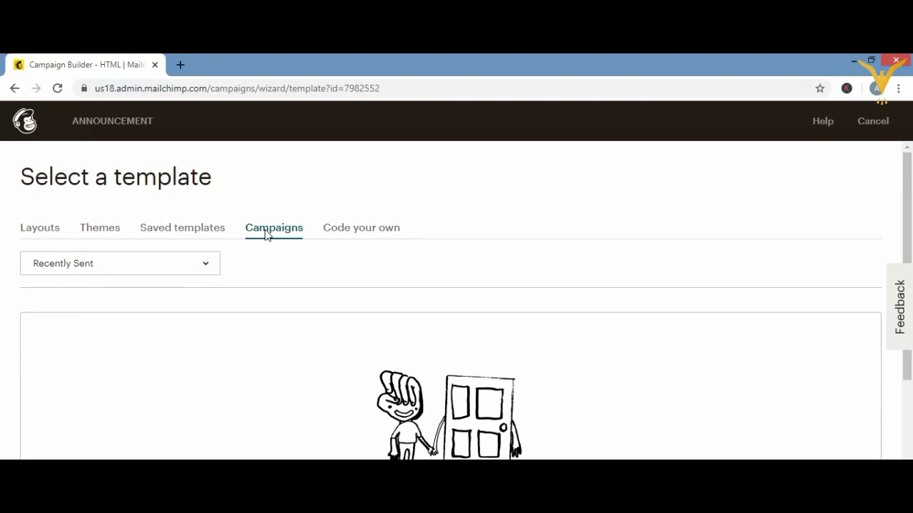
click(356, 228)
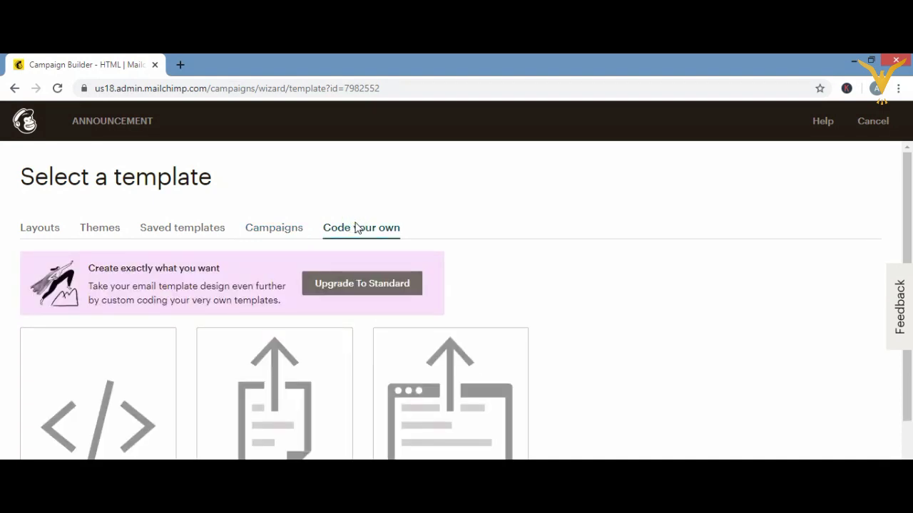
click(16, 89)
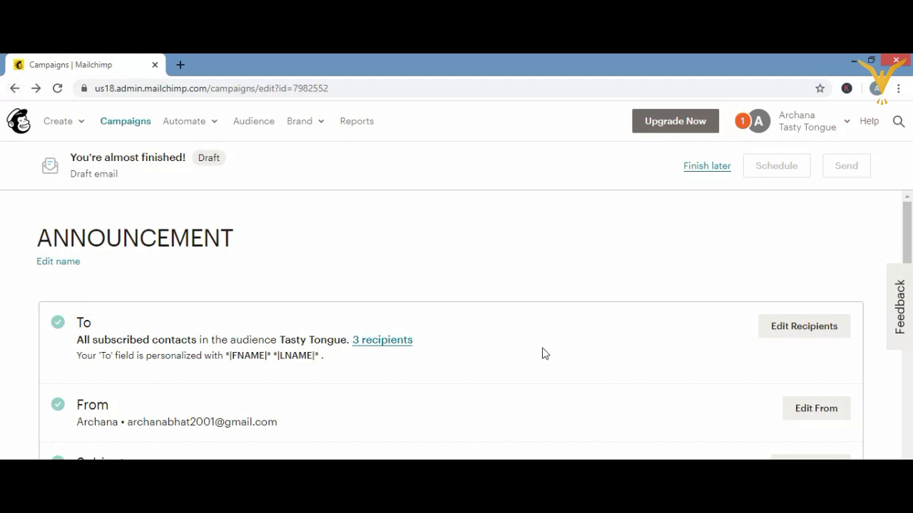
- Review the ANNOUNCEMENT draft overview, then leave it for the Campaigns list
scroll(474, 331, down, 4)
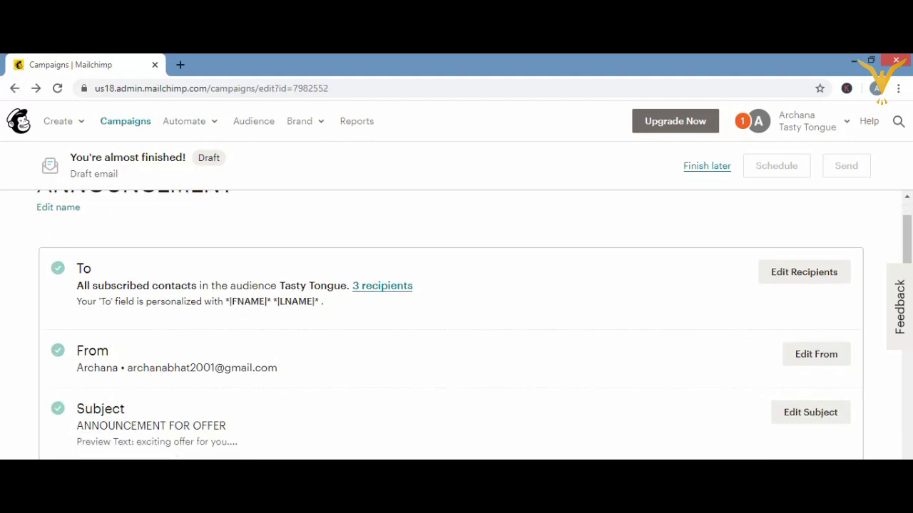
scroll(474, 325, down, 3)
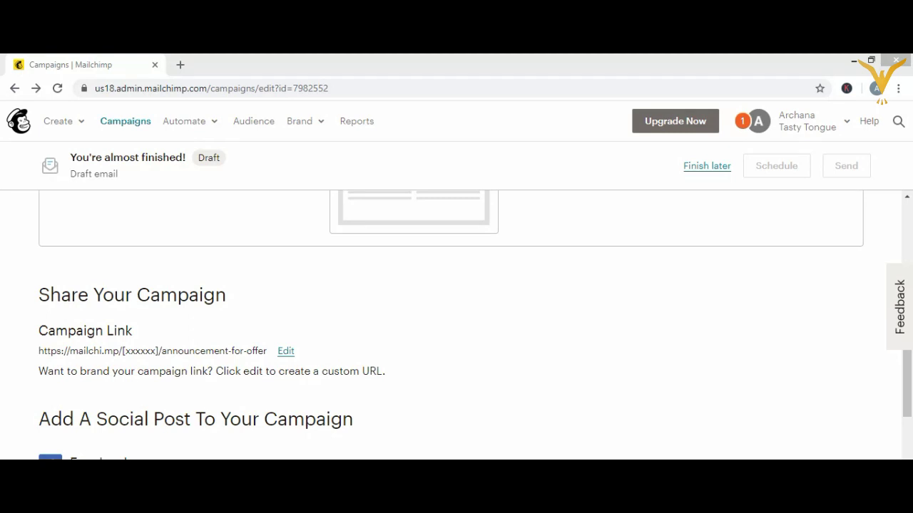
scroll(471, 323, down, 2)
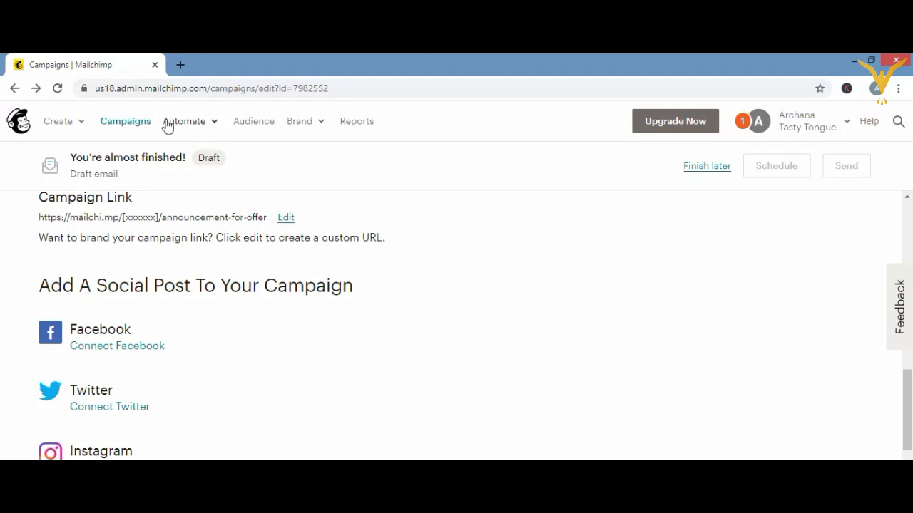
click(141, 128)
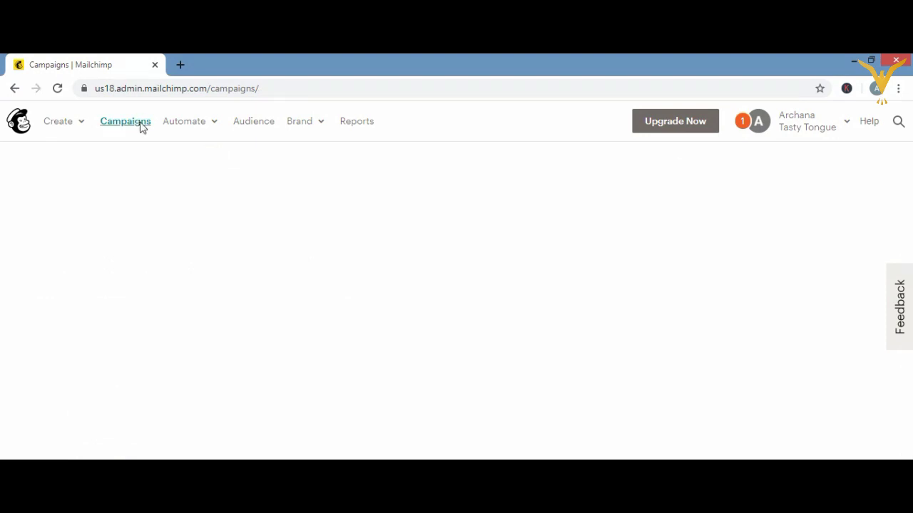